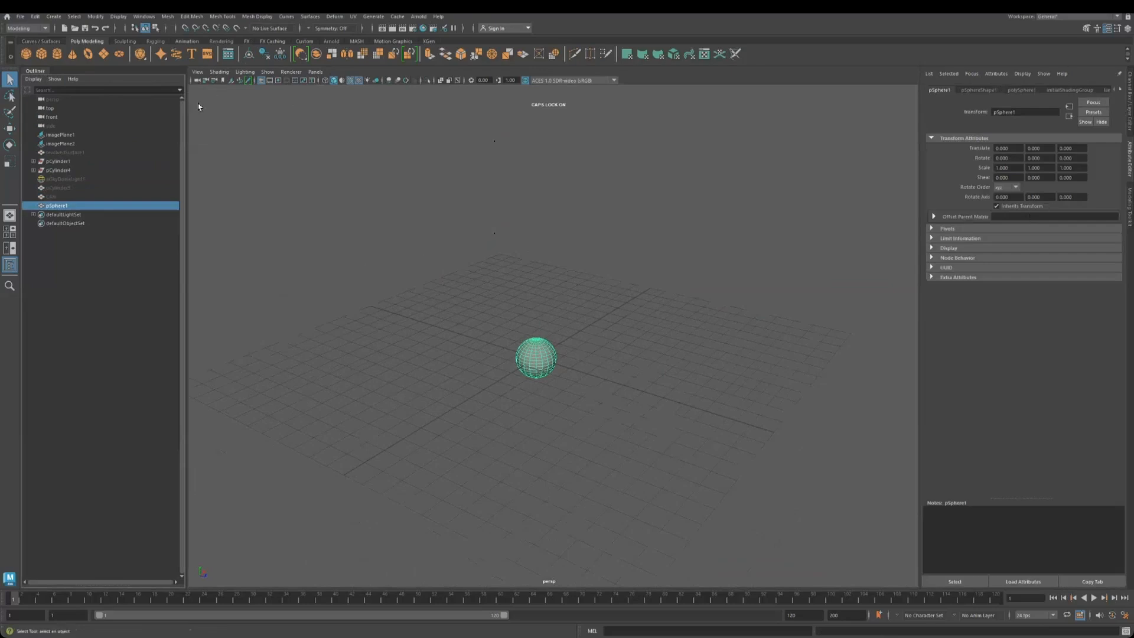
Create a MASH network from the selected sphere and dock the MASH Editor beside the Outliner
{"action": "left_click", "coordinate": [357, 40]}
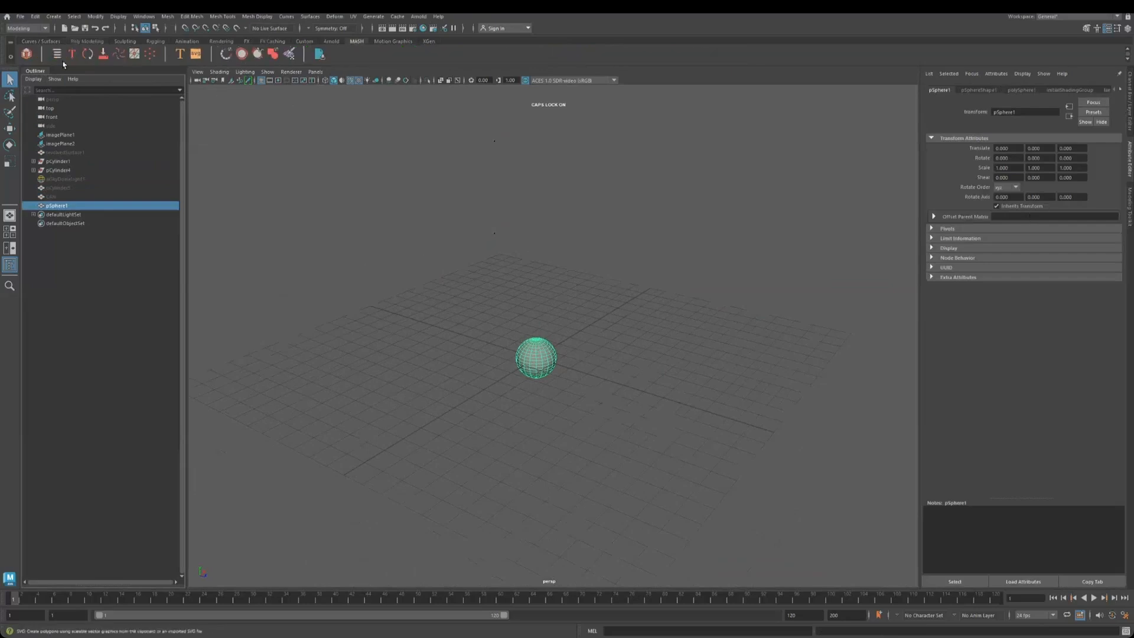
{"action": "left_click", "coordinate": [26, 53]}
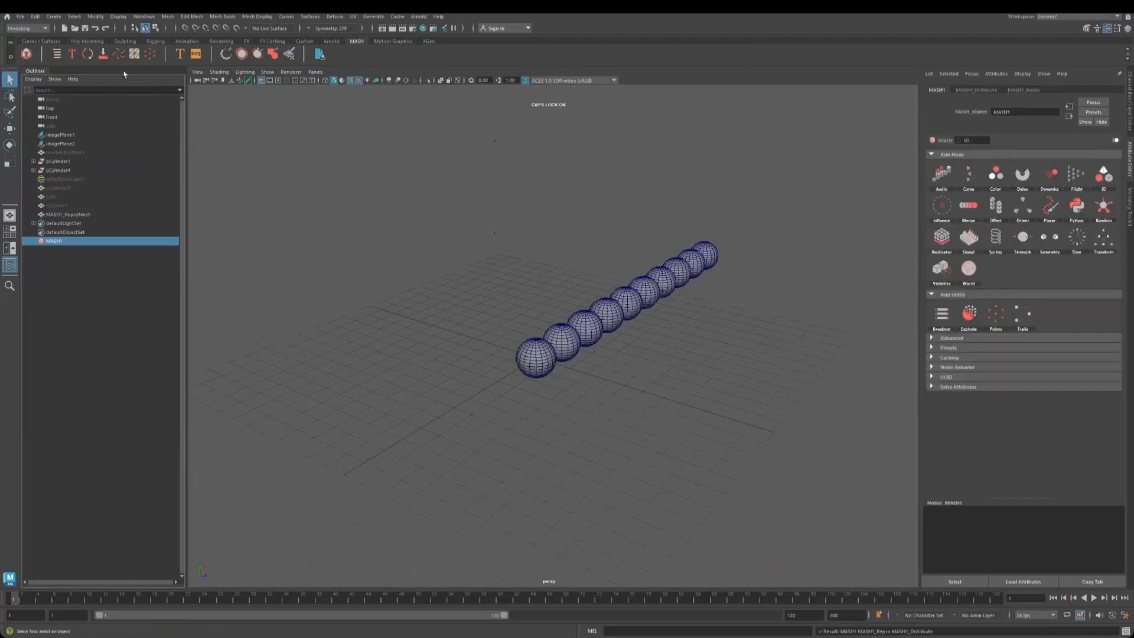
{"action": "left_click_drag", "start_coordinate": [210, 147], "coordinate": [95, 72]}
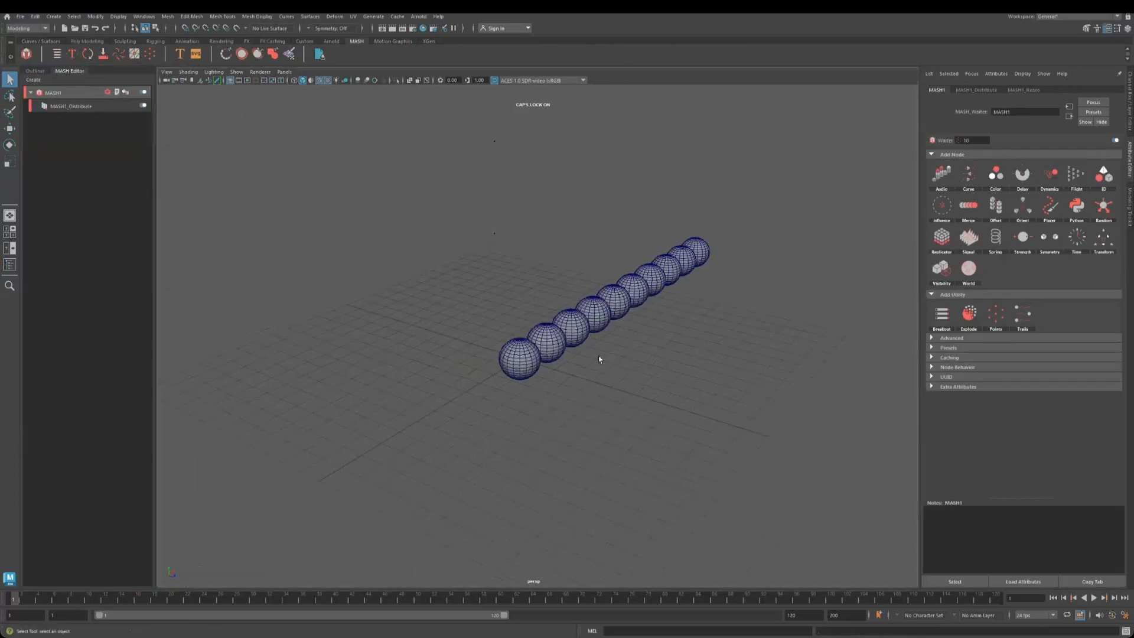
{"action": "left_click_drag", "start_coordinate": [732, 421], "coordinate": [566, 360], "text": "alt"}
{"action": "mouse_move", "coordinate": [676, 429]}
{"action": "middle_mouse_down", "text": "alt"}
{"action": "mouse_move", "coordinate": [711, 427]}
{"action": "mouse_move", "coordinate": [671, 430]}
{"action": "middle_mouse_up", "text": "alt"}
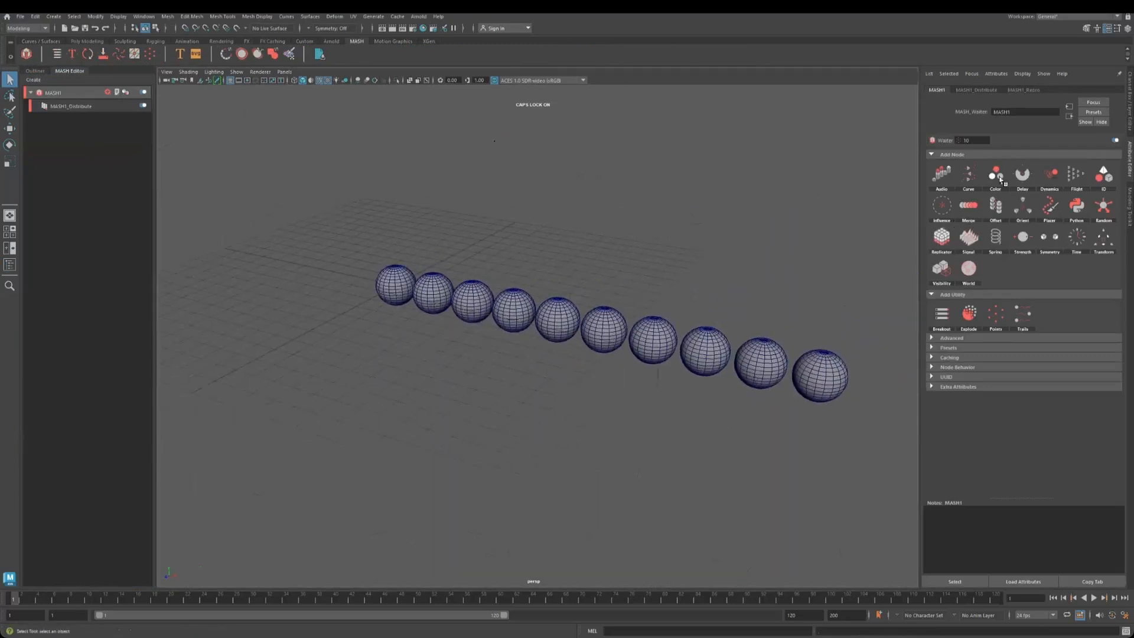
Change the MASH Distribute node's distribution type to Grid
{"action": "left_click", "coordinate": [983, 92]}
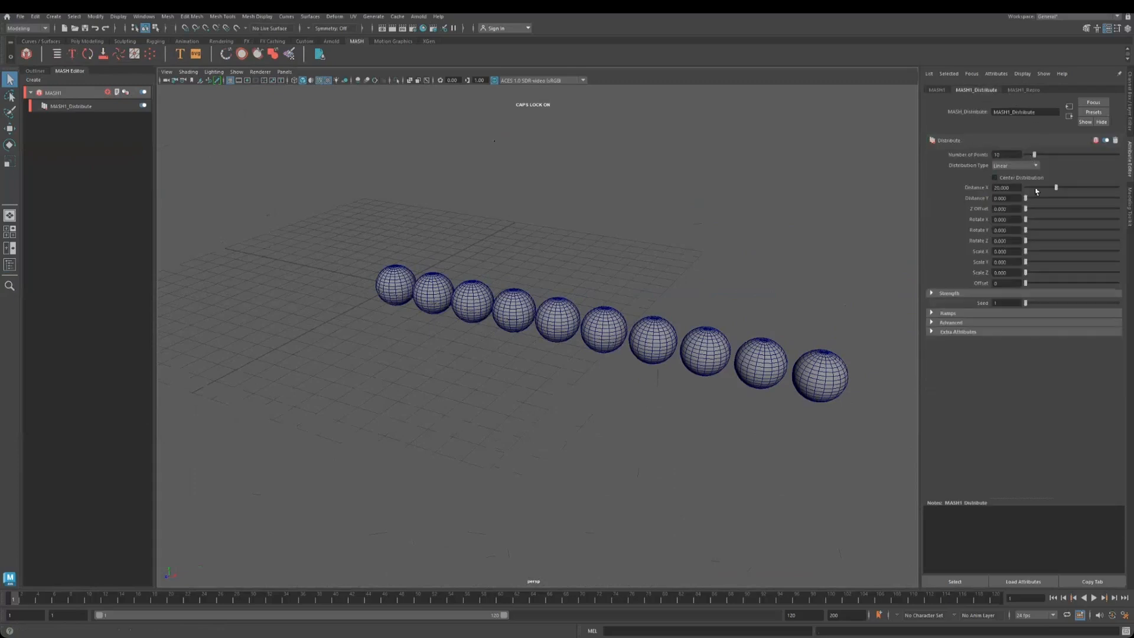
{"action": "left_click", "coordinate": [1010, 167]}
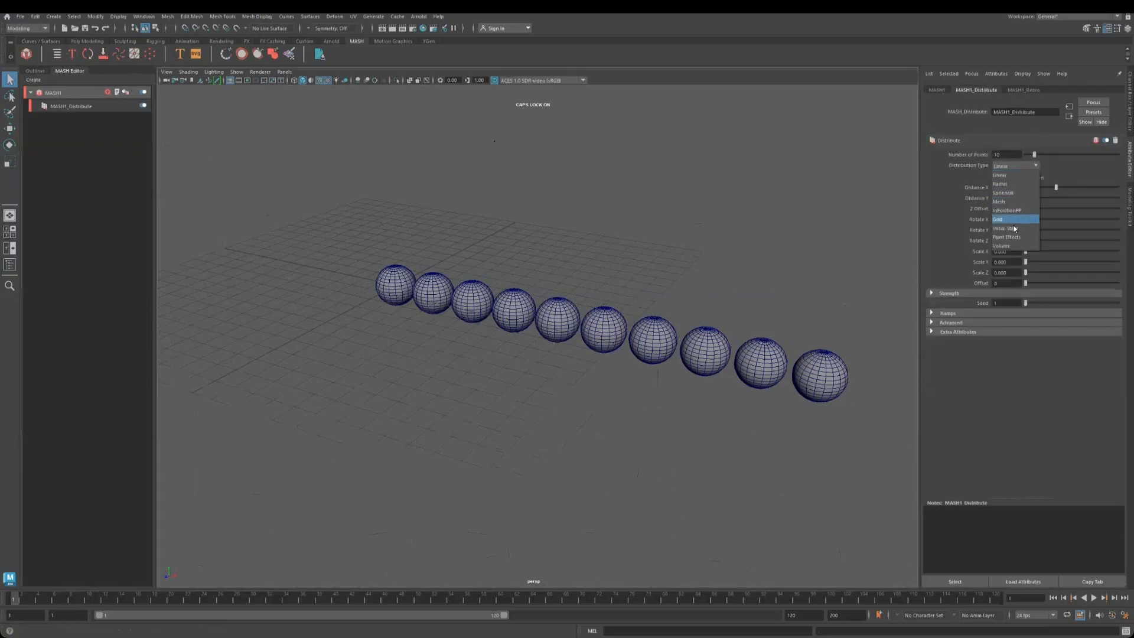
{"action": "left_click", "coordinate": [1007, 219]}
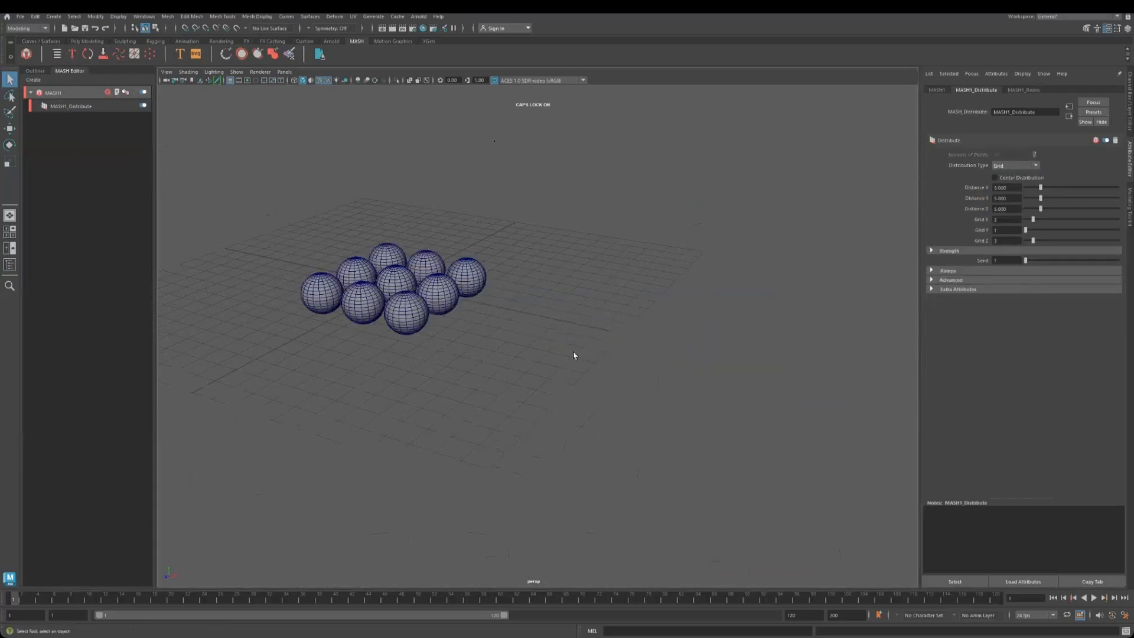
{"action": "scroll", "coordinate": [574, 356], "scroll_direction": "down", "scroll_amount": 1}
{"action": "middle_click_drag", "start_coordinate": [573, 348], "coordinate": [593, 359], "text": "alt"}
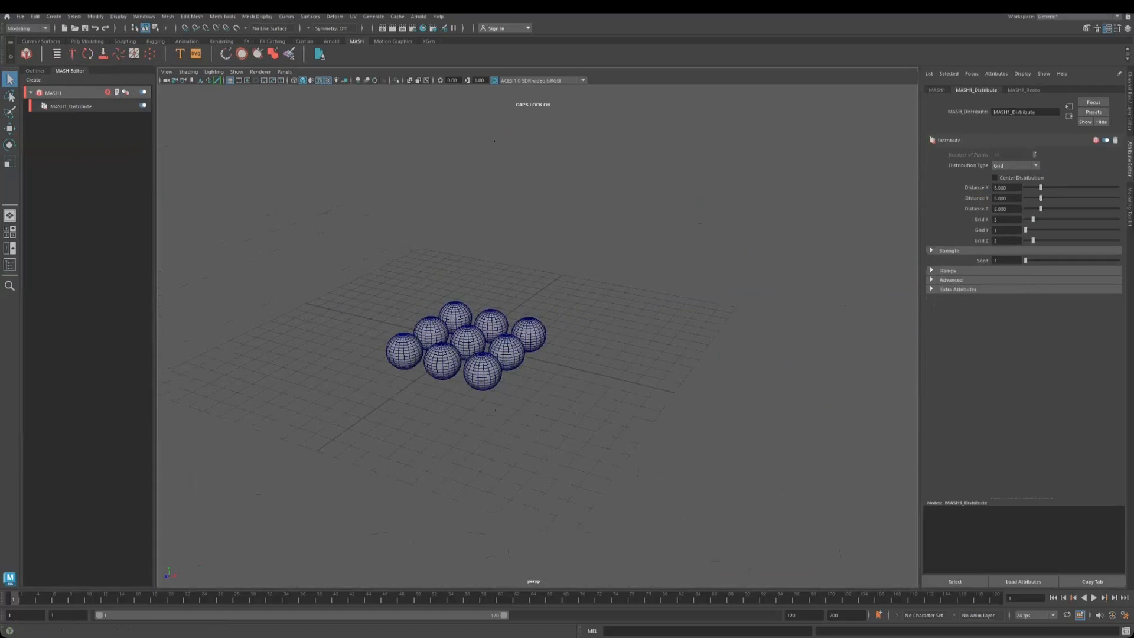
{"action": "middle_click_drag", "start_coordinate": [541, 422], "coordinate": [567, 415], "text": "alt"}
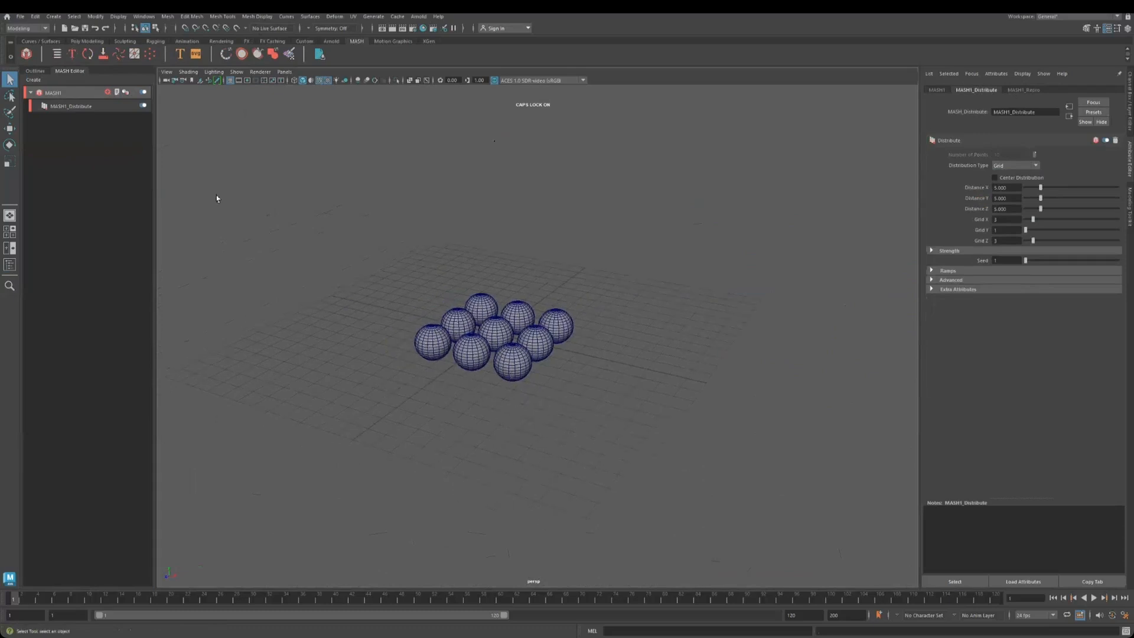
Add a Dynamics node to the MASH network and play the simulation
{"action": "left_click", "coordinate": [107, 94]}
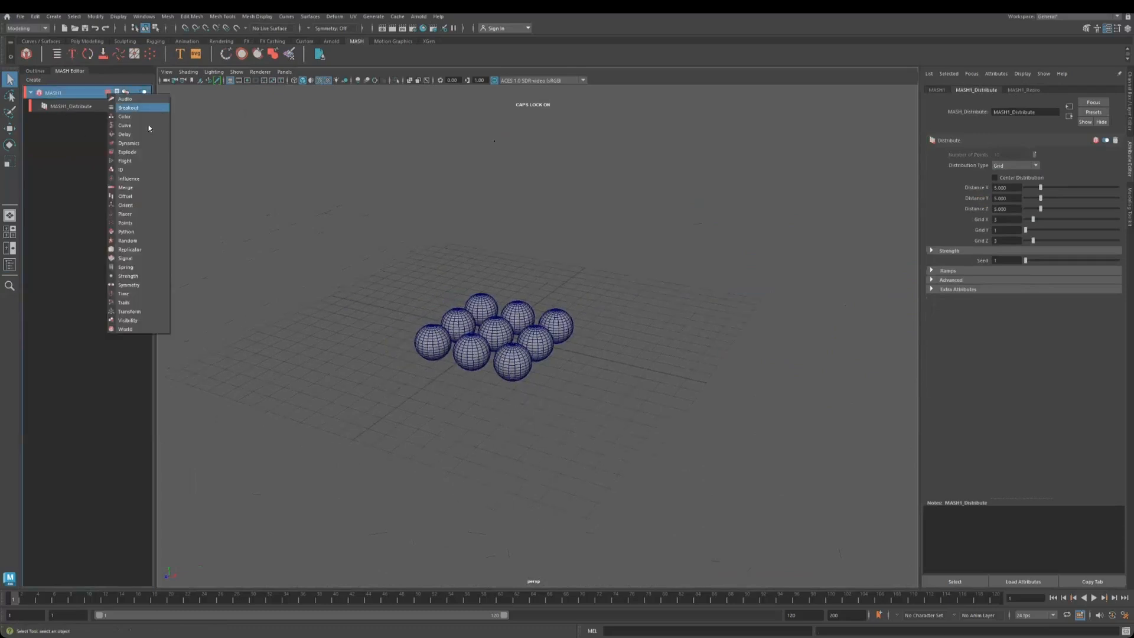
{"action": "left_click", "coordinate": [129, 142]}
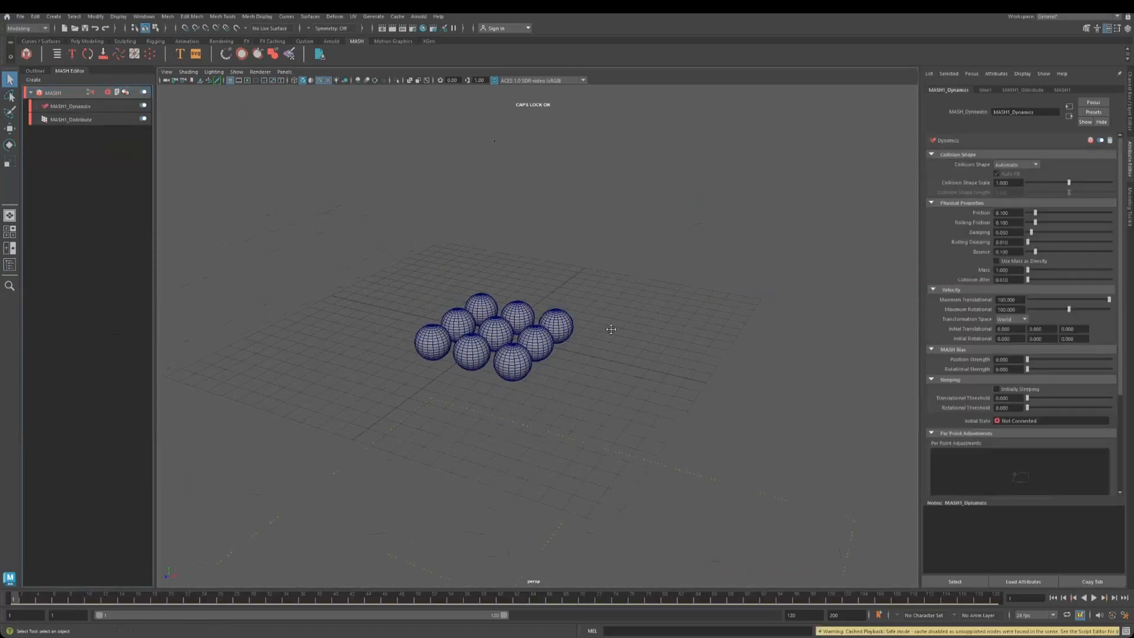
{"action": "middle_click_drag", "start_coordinate": [611, 330], "coordinate": [582, 260], "text": "alt"}
{"action": "scroll", "coordinate": [590, 303], "scroll_direction": "down", "scroll_amount": 5}
{"action": "middle_click_drag", "start_coordinate": [614, 324], "coordinate": [611, 294], "text": "alt"}
{"action": "left_click", "coordinate": [1093, 598]}
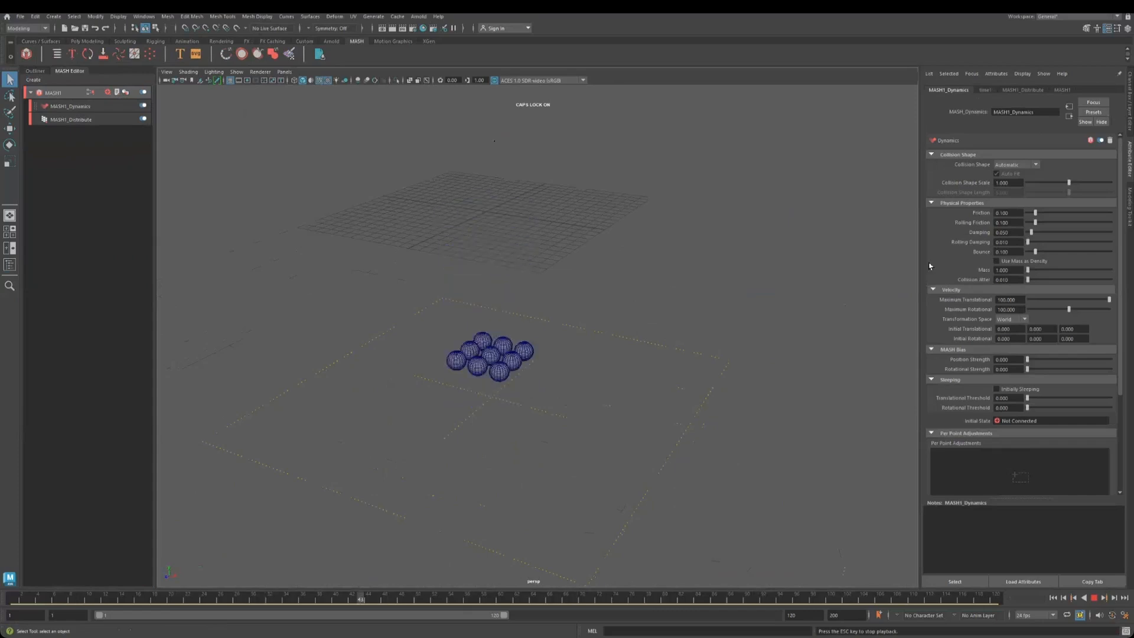
Set the timeline's playback speed to real-time and stop the playback
{"action": "right_click", "coordinate": [627, 598]}
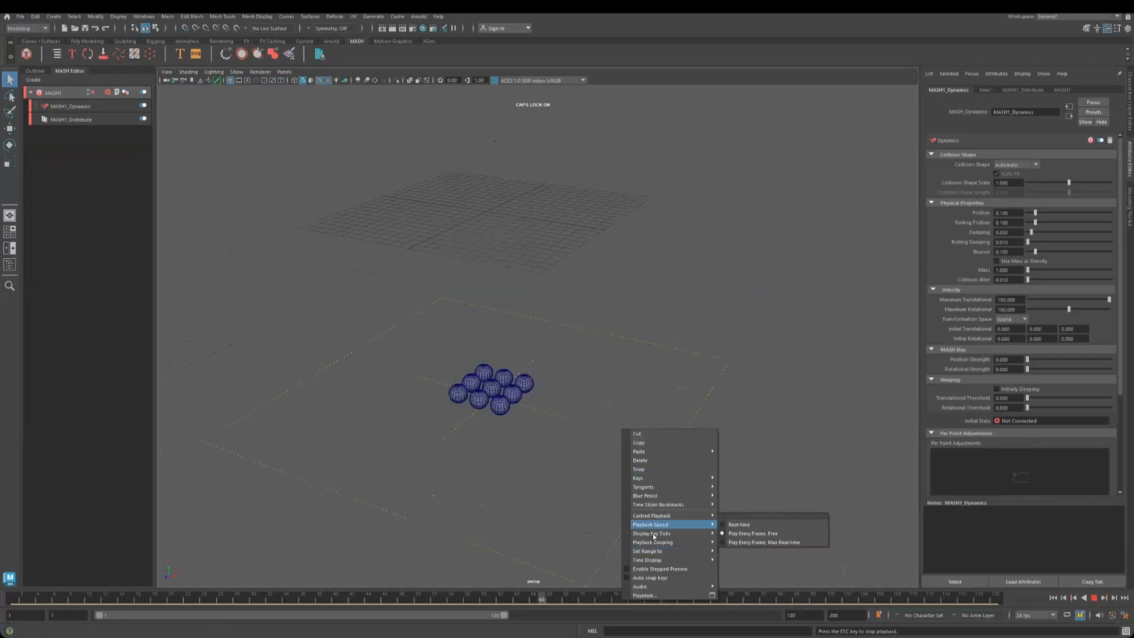
{"action": "left_click", "coordinate": [752, 526]}
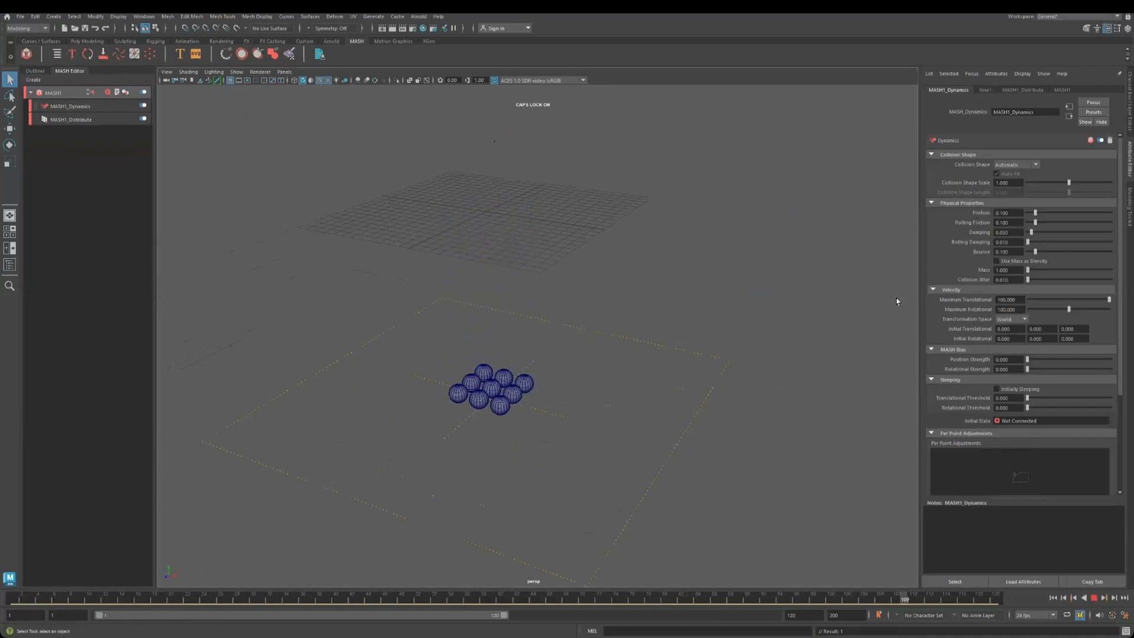
{"action": "left_click", "coordinate": [1093, 598]}
Set the ground friction, bounce and damping of MASH1_BulletSolver to 1 and play the simulation
{"action": "left_click", "coordinate": [76, 119]}
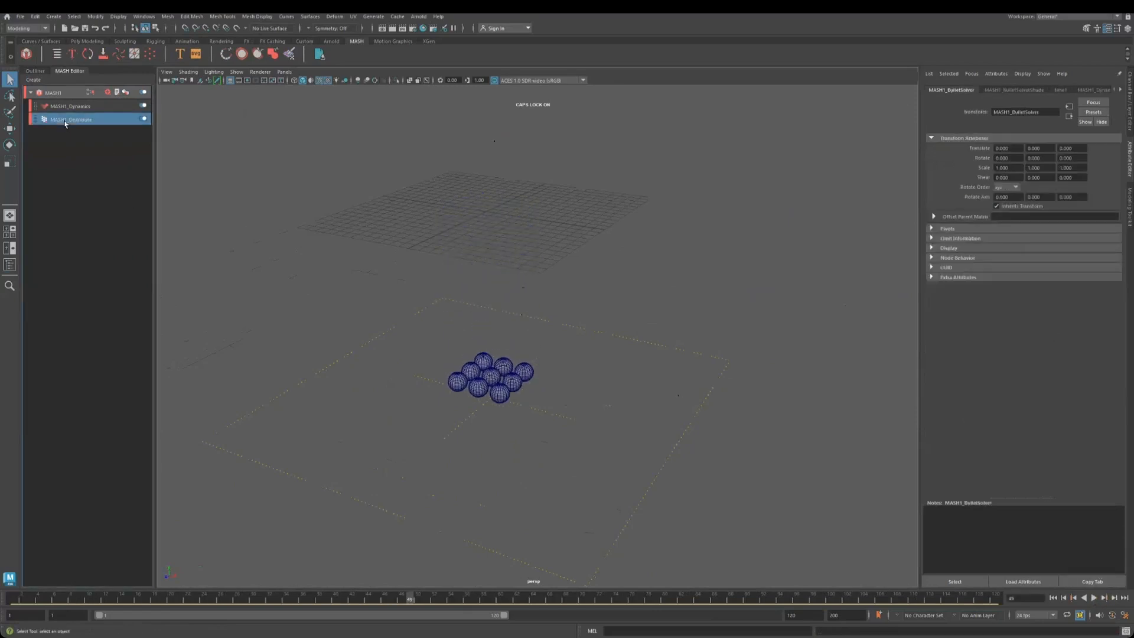
{"action": "left_click", "coordinate": [68, 107]}
{"action": "left_click", "coordinate": [36, 72]}
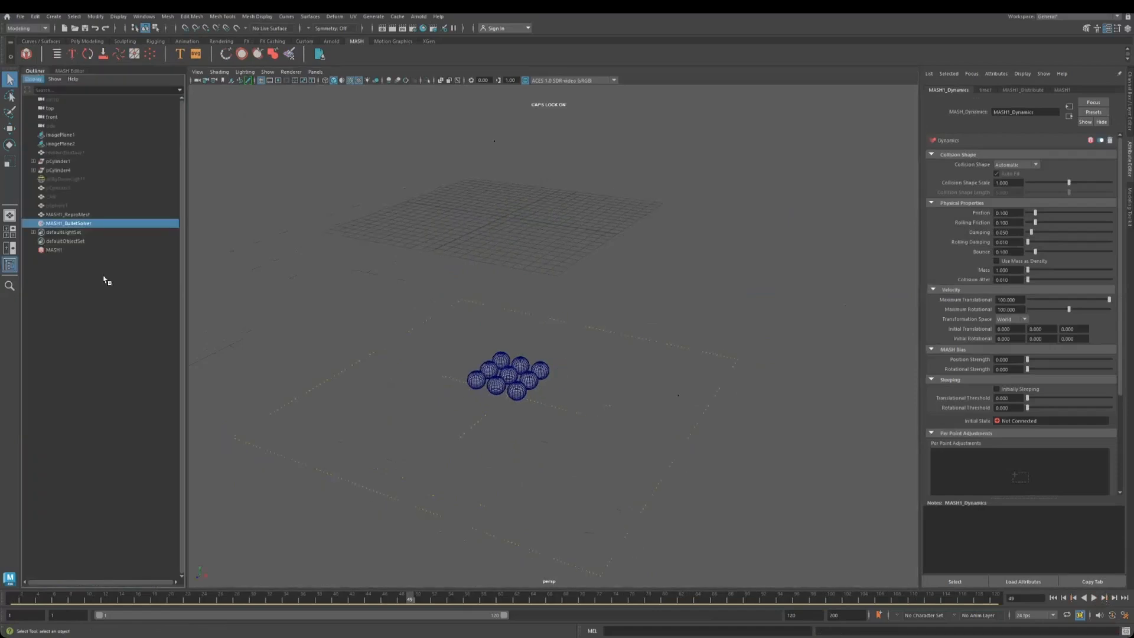
{"action": "left_click", "coordinate": [61, 223]}
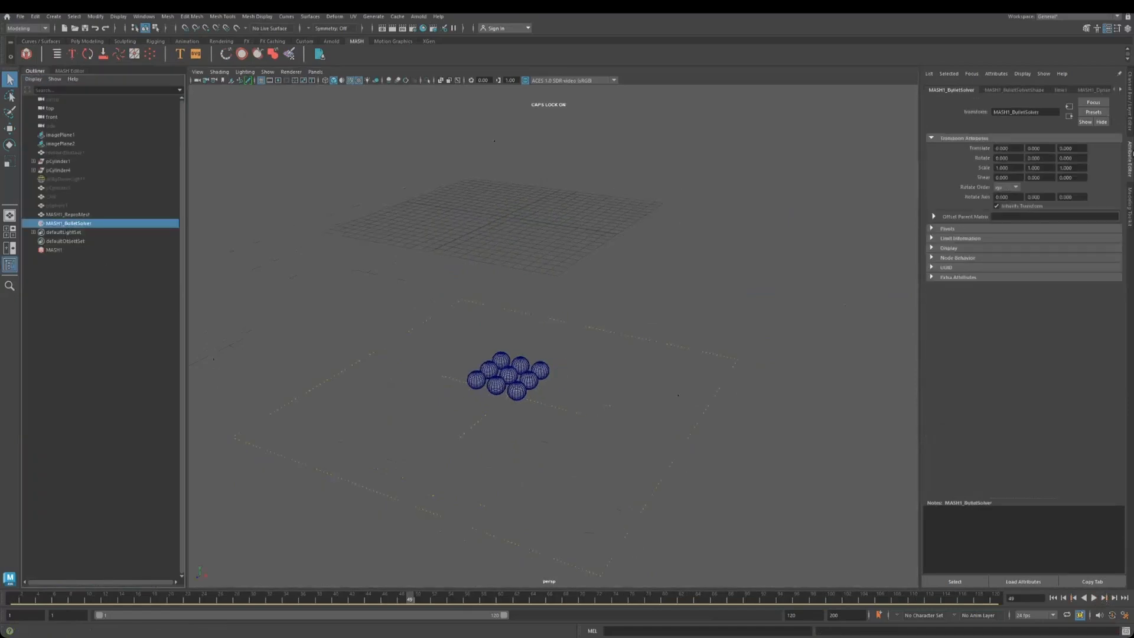
{"action": "left_click", "coordinate": [1022, 89]}
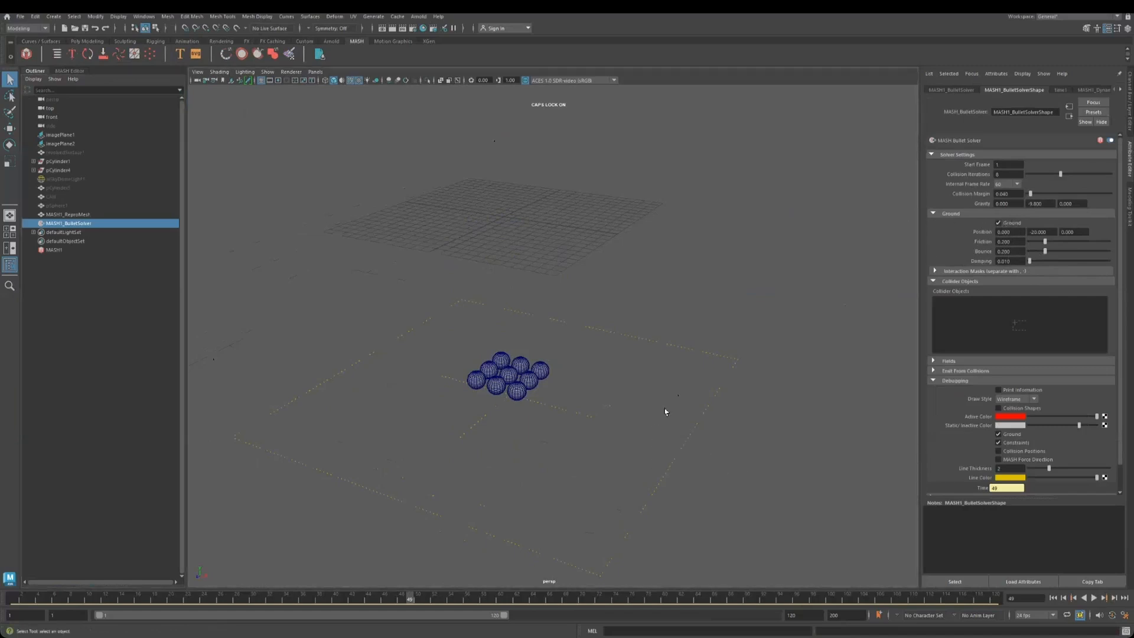
{"action": "left_click_drag", "start_coordinate": [745, 469], "coordinate": [789, 423], "text": "alt"}
{"action": "left_click_drag", "start_coordinate": [698, 347], "coordinate": [755, 395]}
{"action": "left_click_drag", "start_coordinate": [671, 316], "coordinate": [721, 369]}
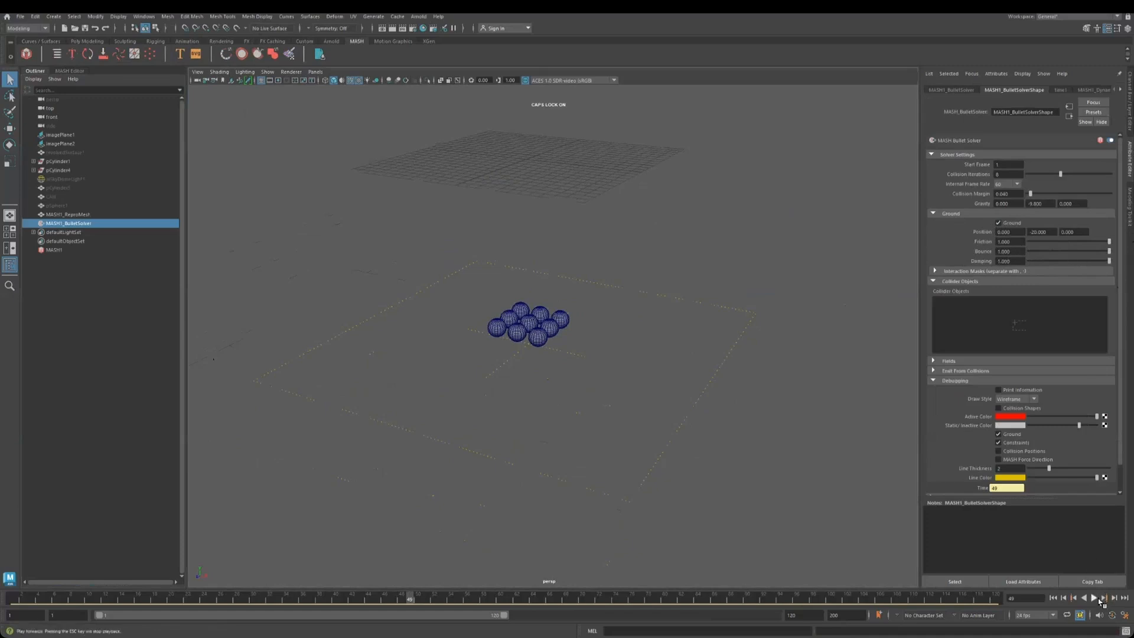
{"action": "left_click", "coordinate": [1094, 598]}
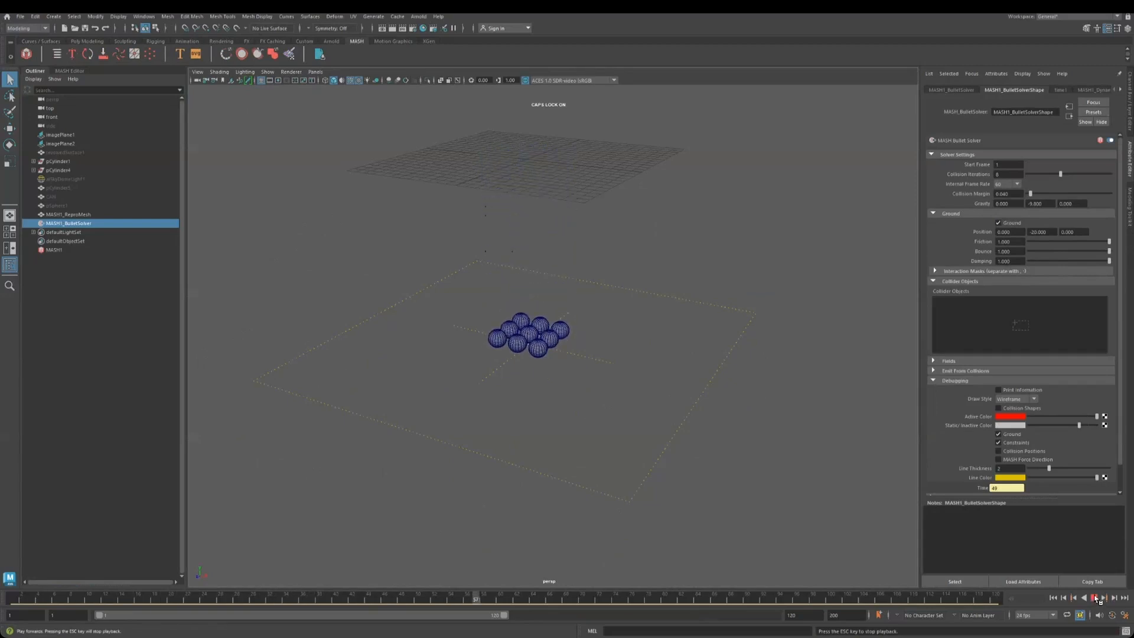
Try a ground bounce of 20 on the bullet solver and then reduce it to 5
{"action": "left_click", "coordinate": [1022, 252]}
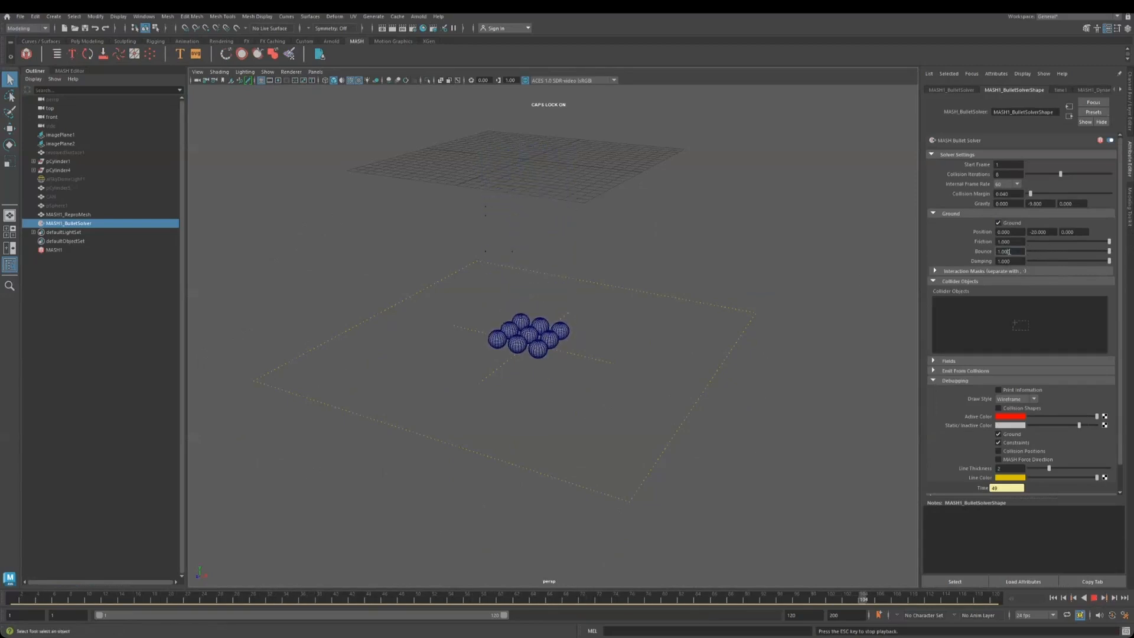
{"action": "type", "text": "20"}
{"action": "key", "text": "Return"}
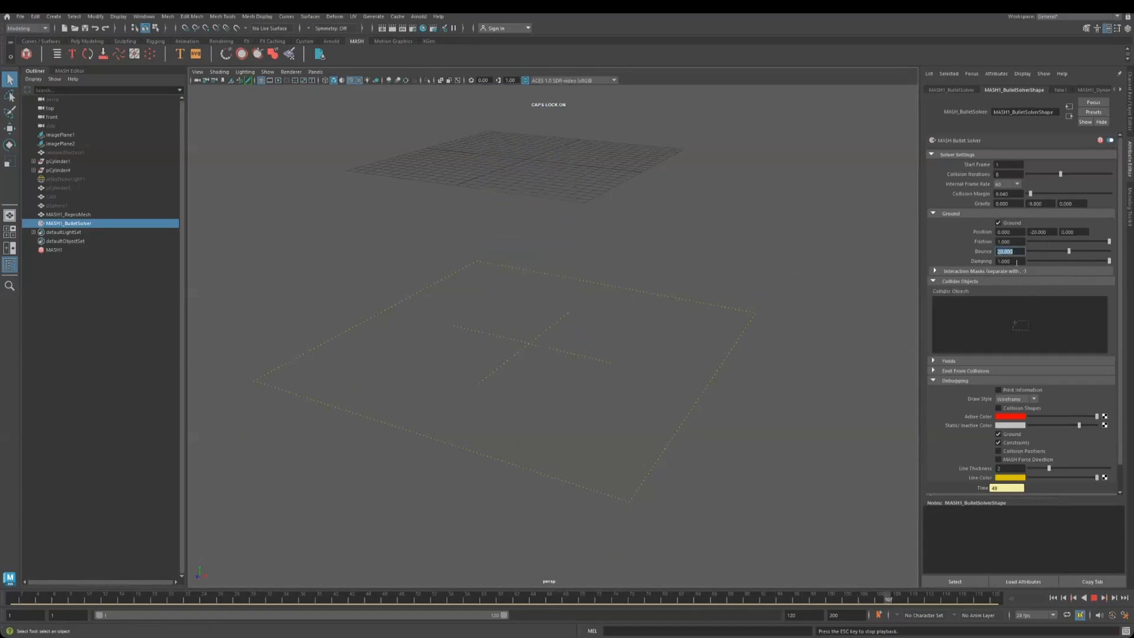
{"action": "type", "text": "5"}
{"action": "key", "text": "Return"}
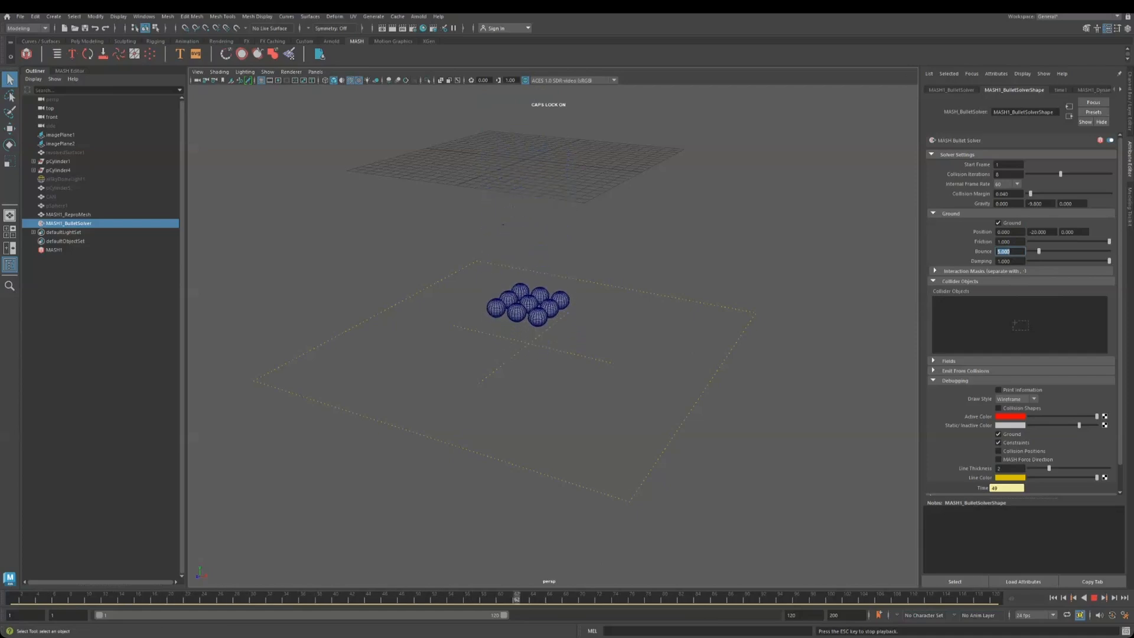
Change the MASH network's distribution type to Linear with a single point and stop the playback
{"action": "left_click", "coordinate": [56, 249]}
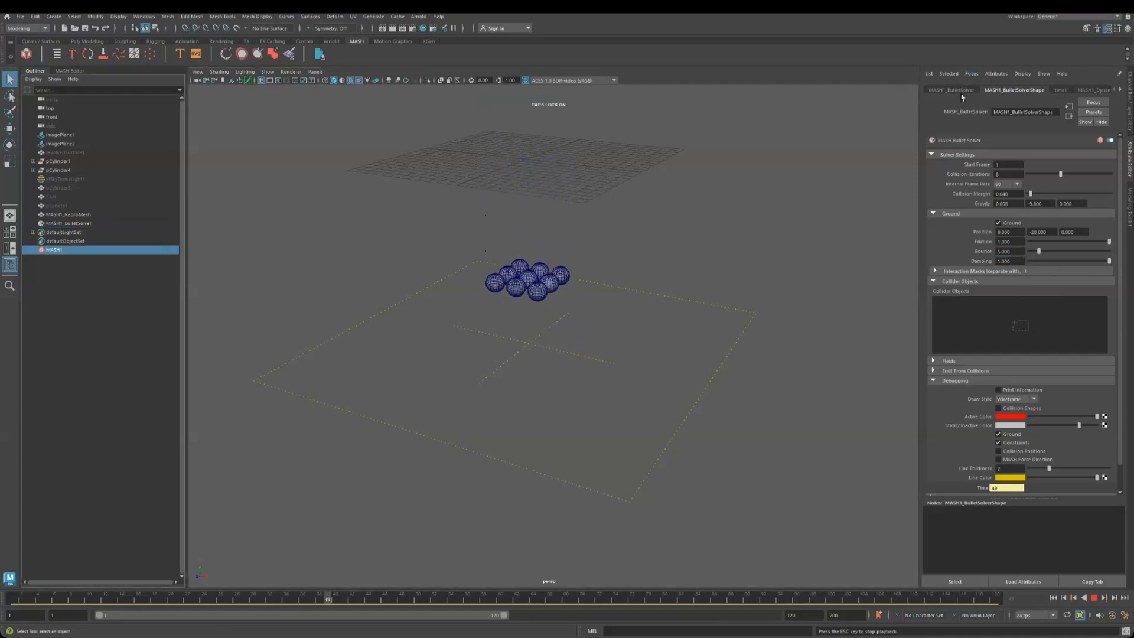
{"action": "left_click", "coordinate": [1120, 91]}
{"action": "left_click", "coordinate": [1120, 91]}
{"action": "left_click", "coordinate": [1054, 92]}
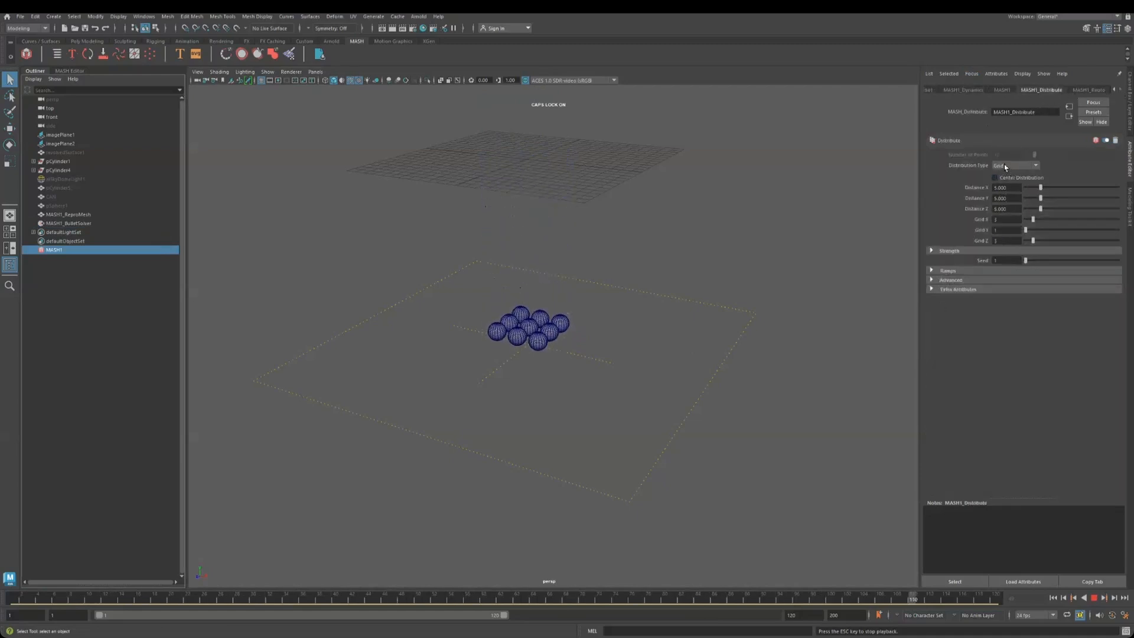
{"action": "left_click", "coordinate": [1015, 165]}
{"action": "left_click", "coordinate": [1004, 174]}
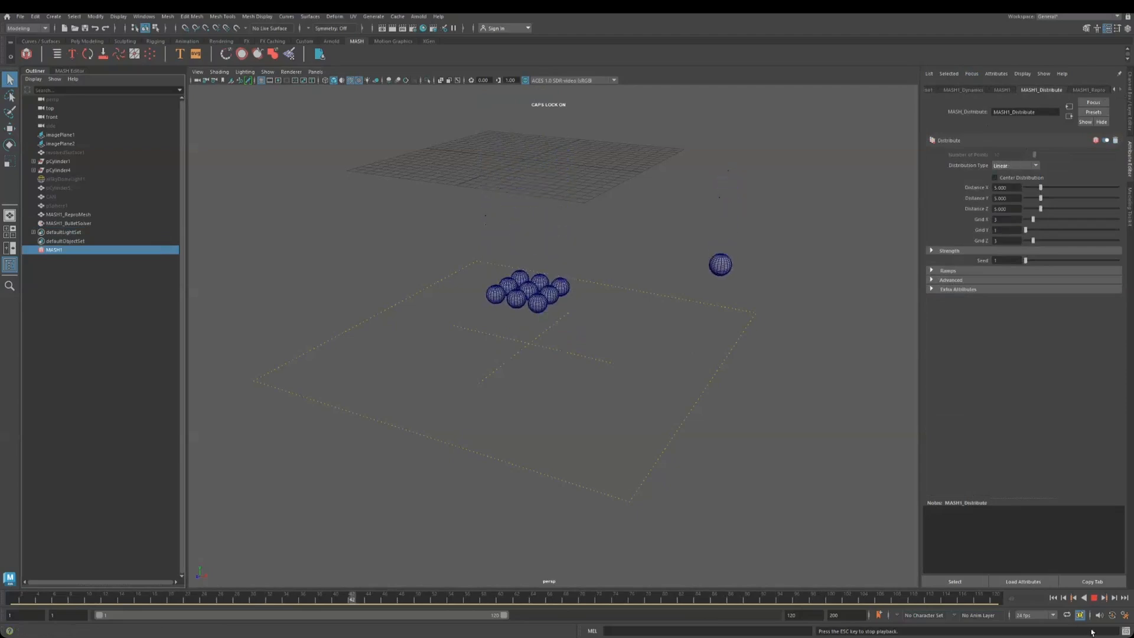
{"action": "key", "text": "Escape"}
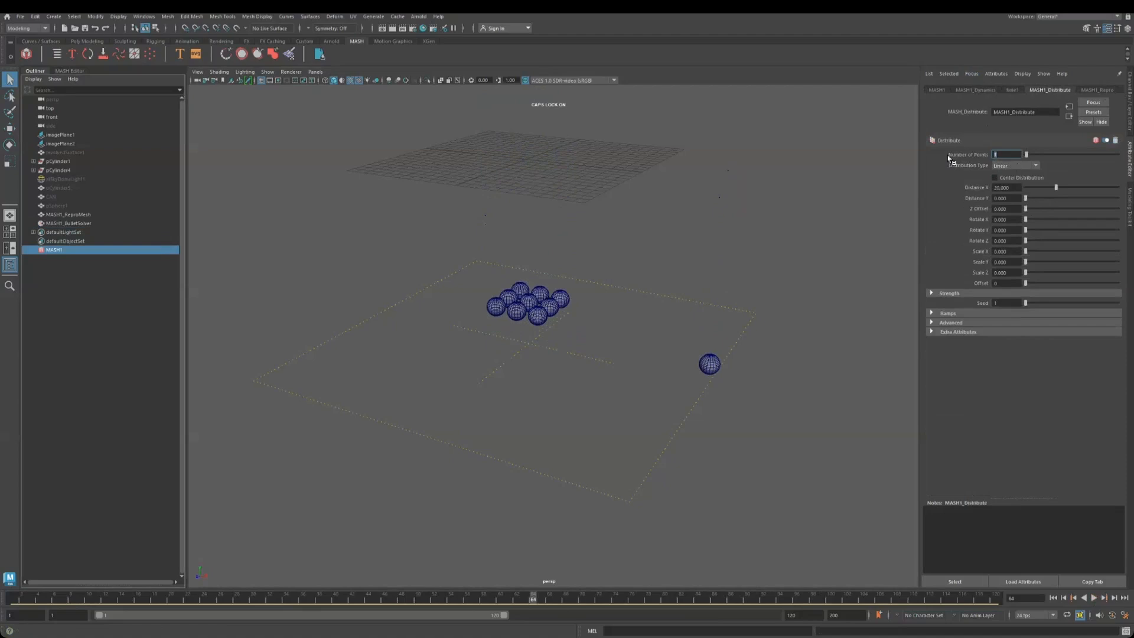
Play the simulation with the bullet solver's shape settings open and extend the playback range to frame 200
{"action": "left_click", "coordinate": [967, 90]}
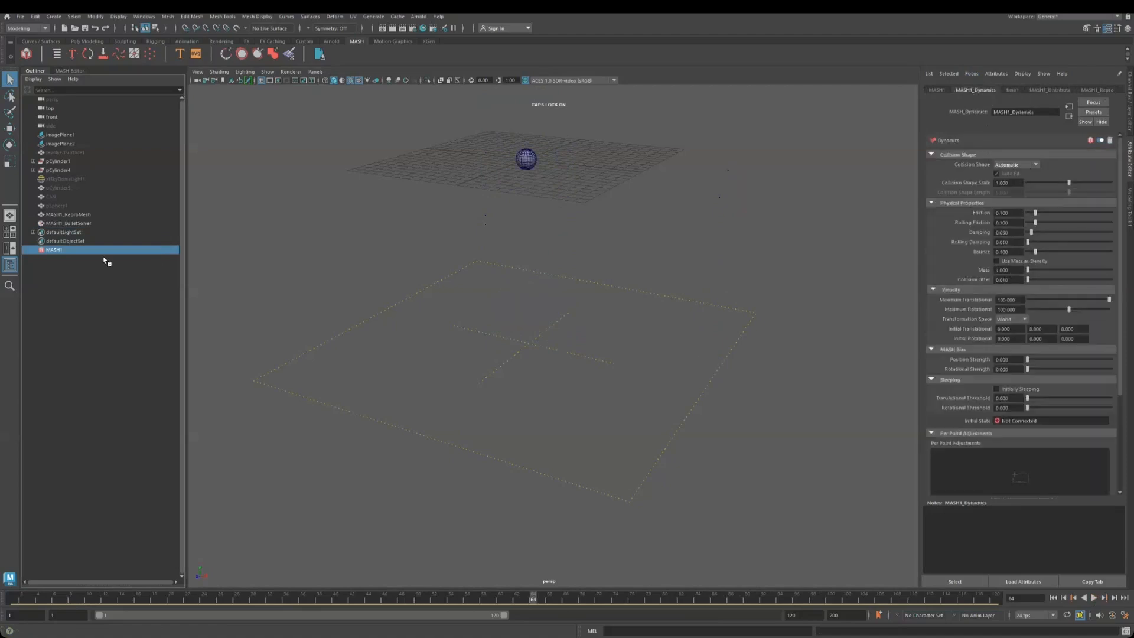
{"action": "left_click", "coordinate": [498, 460]}
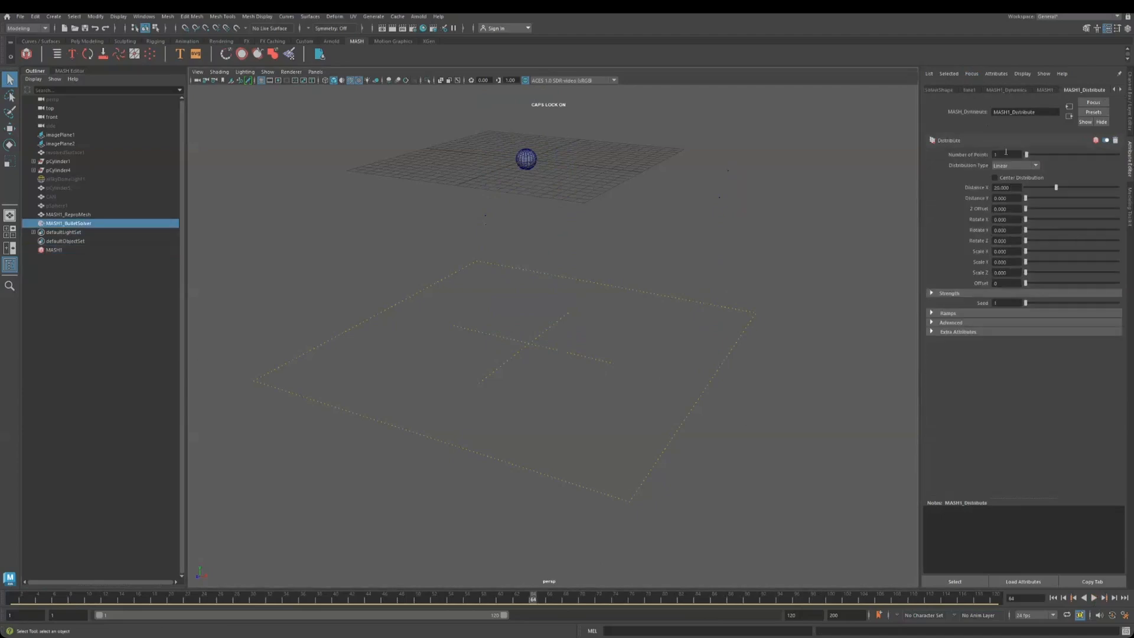
{"action": "left_click", "coordinate": [939, 91]}
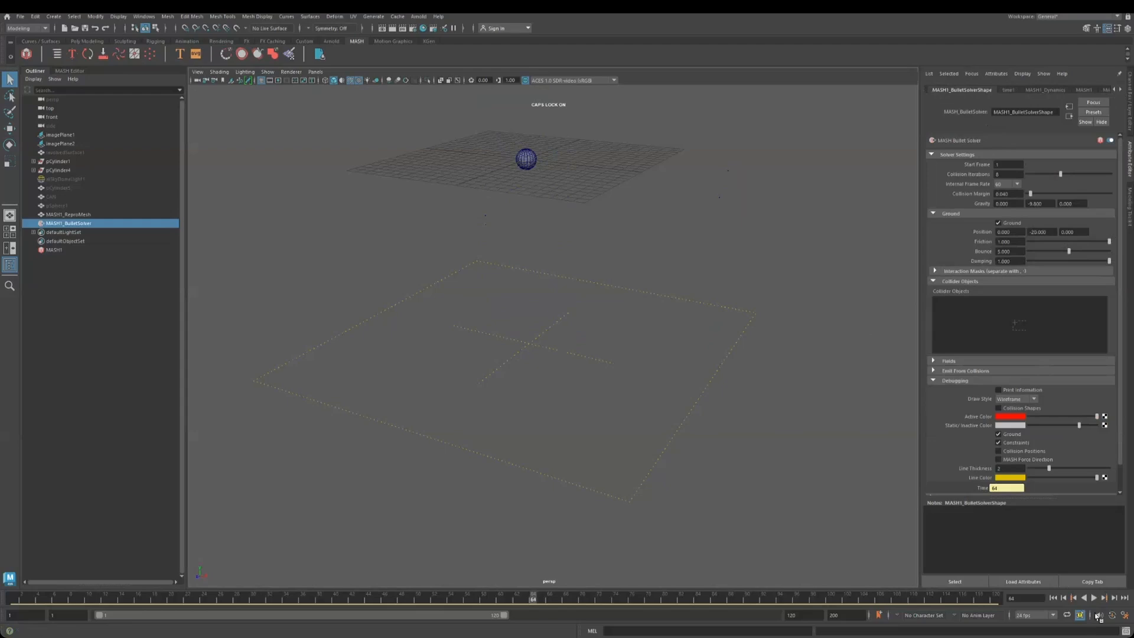
{"action": "left_click", "coordinate": [1093, 597]}
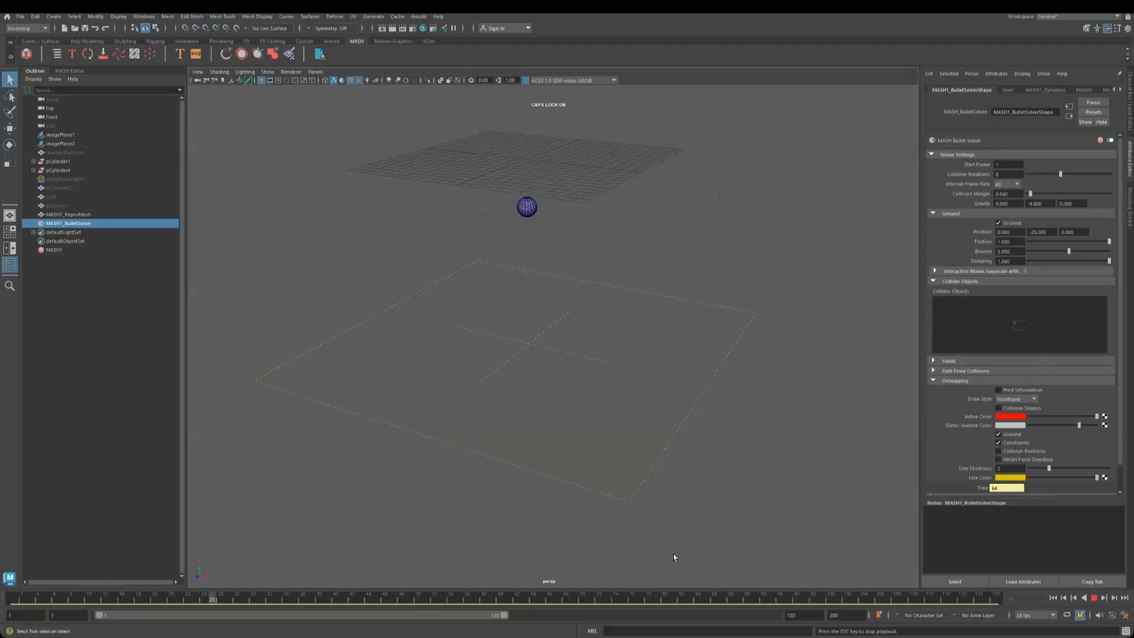
{"action": "left_click_drag", "start_coordinate": [503, 614], "coordinate": [896, 626]}
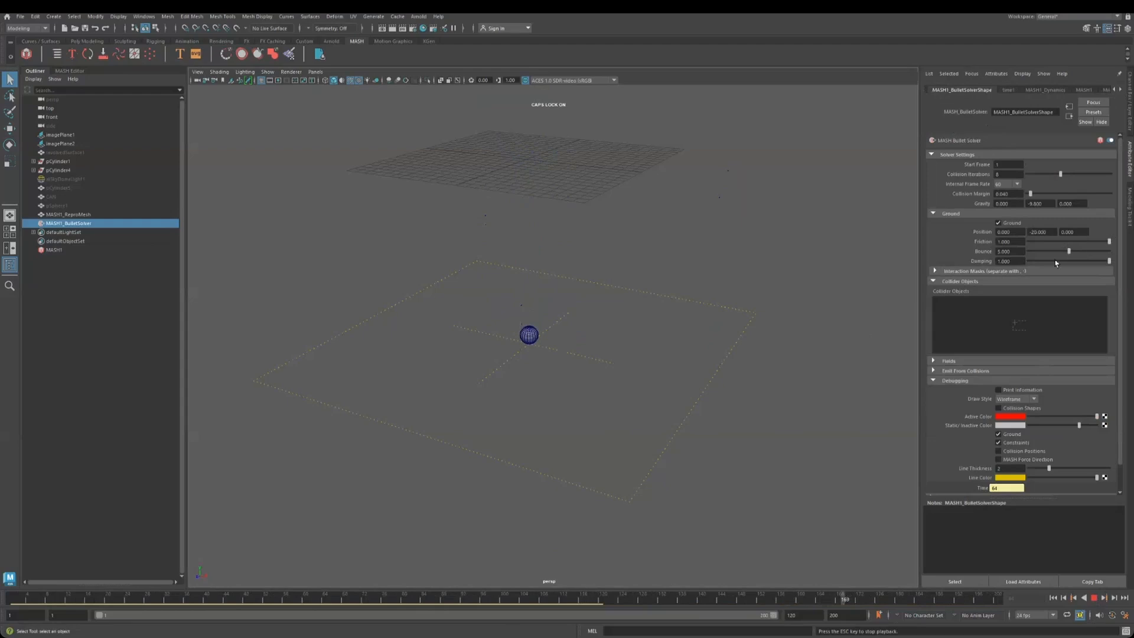
Lower the bullet solver's ground damping to about 0.29 and set its Y gravity to -15
{"action": "left_click", "coordinate": [1040, 203]}
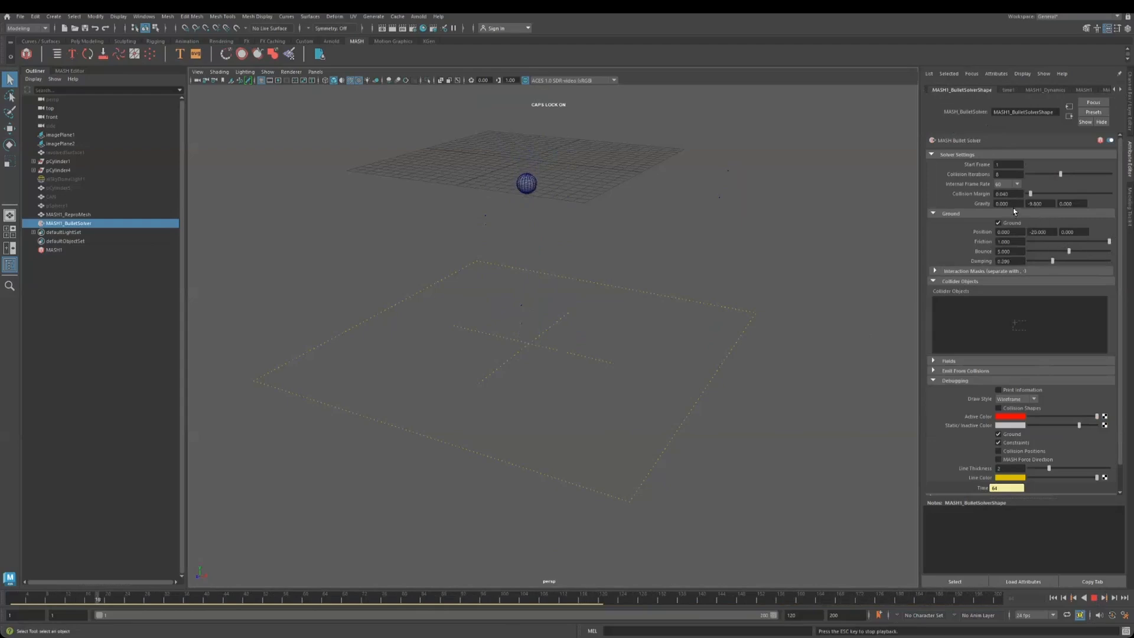
{"action": "left_click_drag", "start_coordinate": [1043, 203], "coordinate": [1026, 203]}
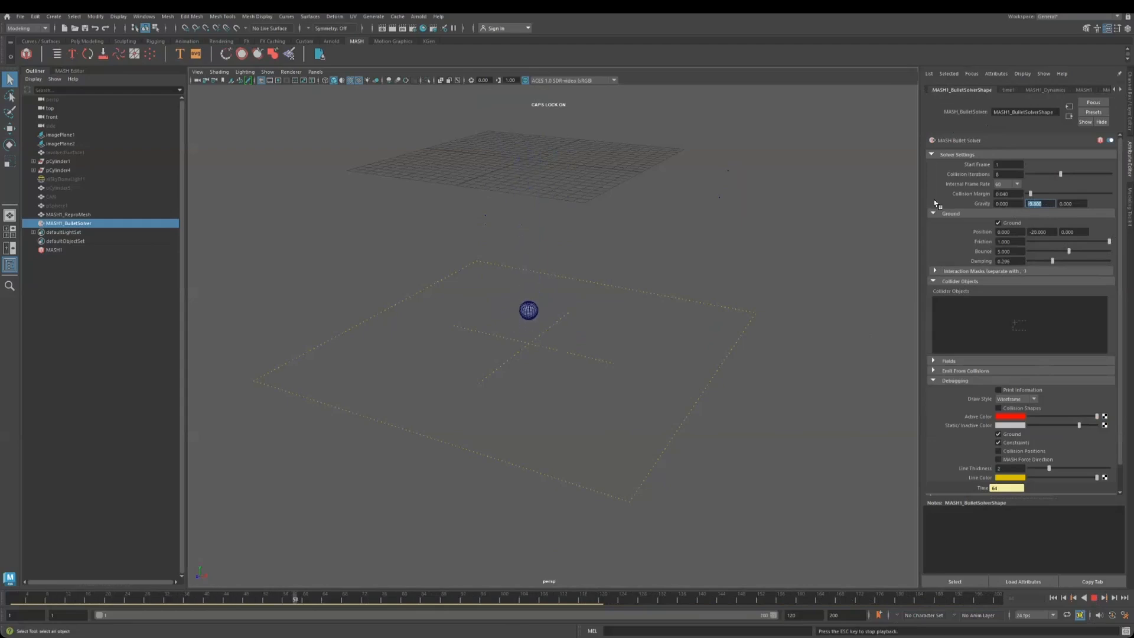
{"action": "type", "text": "2"}
{"action": "key", "text": "Return"}
{"action": "scroll", "coordinate": [567, 377], "scroll_direction": "down", "scroll_amount": 5}
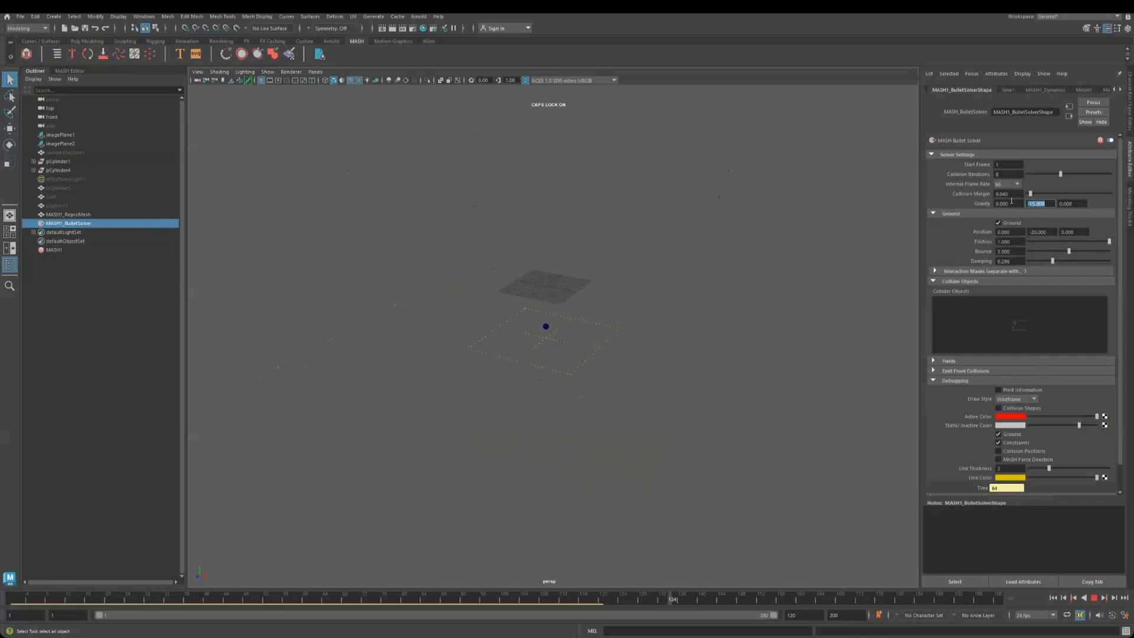
Set the bullet solver's Y gravity to -40
{"action": "scroll", "coordinate": [543, 297], "scroll_direction": "up", "scroll_amount": 4}
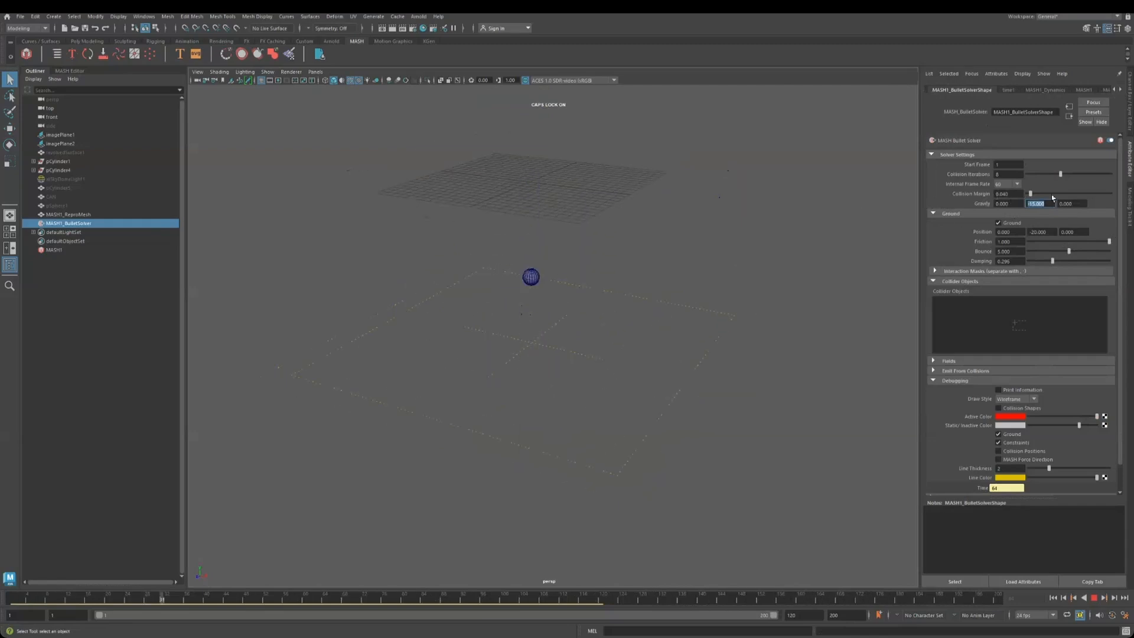
{"action": "left_click_drag", "start_coordinate": [1050, 204], "coordinate": [1000, 203]}
{"action": "type", "text": "-40"}
{"action": "key", "text": "Return"}
Set the solver's ground friction to 0, bounce just under 5 and damping to about 0.48, and stop the playback
{"action": "left_click_drag", "start_coordinate": [1056, 241], "coordinate": [887, 238]}
{"action": "left_click_drag", "start_coordinate": [1029, 242], "coordinate": [1109, 241]}
{"action": "left_click", "coordinate": [1063, 242]}
{"action": "left_click_drag", "start_coordinate": [1055, 263], "coordinate": [1110, 263]}
{"action": "left_click_drag", "start_coordinate": [1064, 242], "coordinate": [1020, 244]}
{"action": "left_click_drag", "start_coordinate": [1092, 251], "coordinate": [1066, 258]}
{"action": "left_click", "coordinate": [1066, 261]}
{"action": "left_click", "coordinate": [1039, 241]}
{"action": "left_click_drag", "start_coordinate": [1052, 241], "coordinate": [1133, 243]}
{"action": "left_click", "coordinate": [1092, 597]}
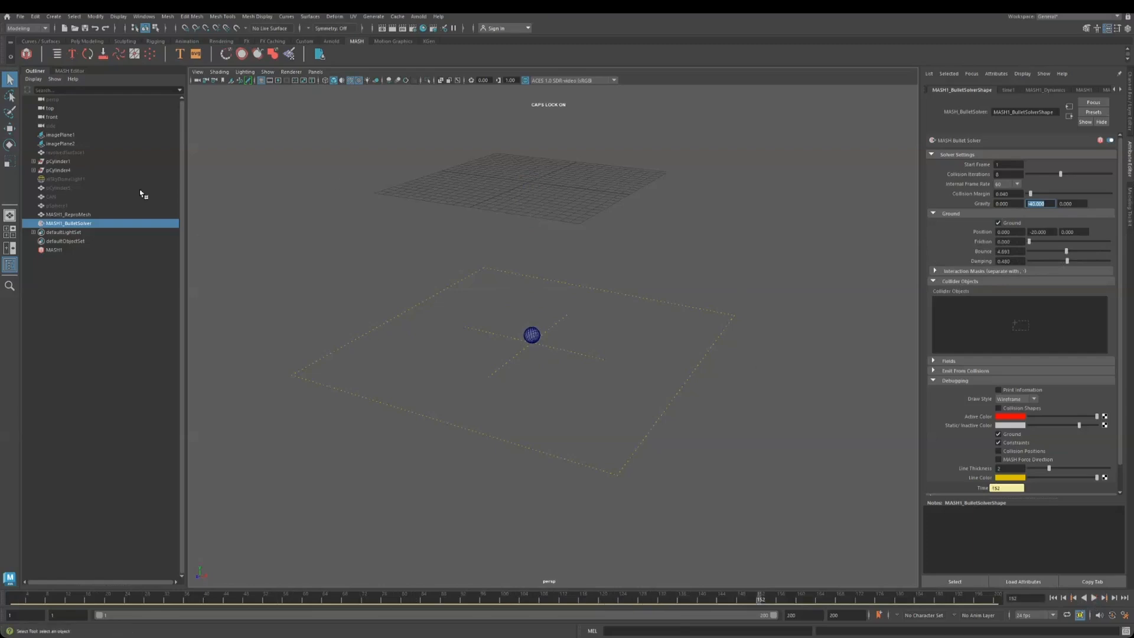
Create a polygon cube at the grid's centre and scale it into a wide, thin slab
{"action": "left_click", "coordinate": [87, 41]}
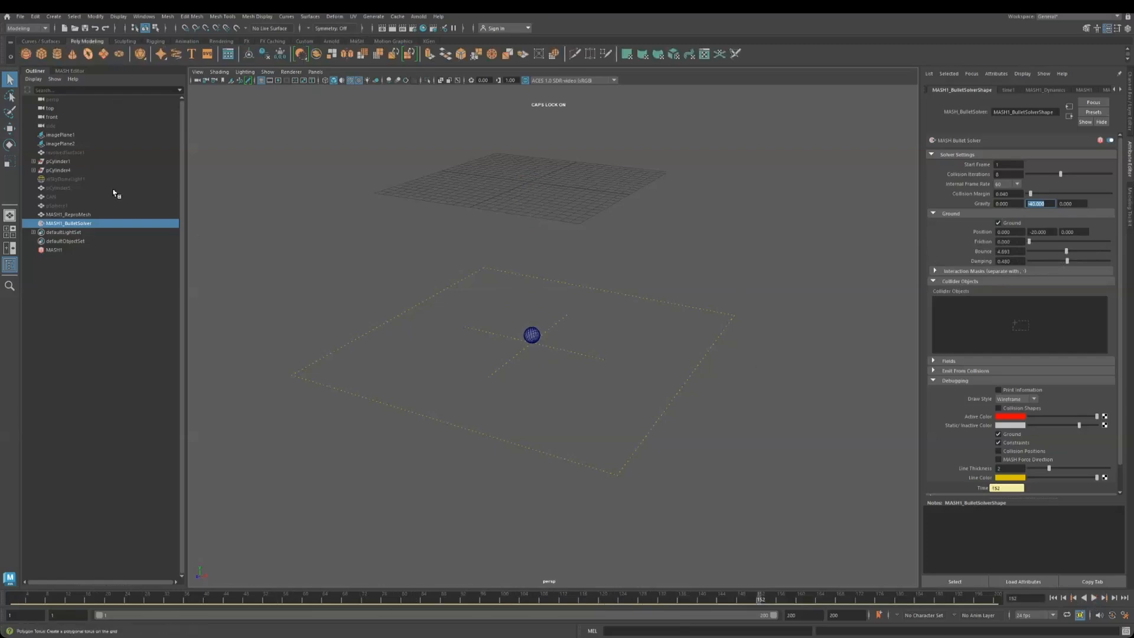
{"action": "left_click", "coordinate": [41, 54]}
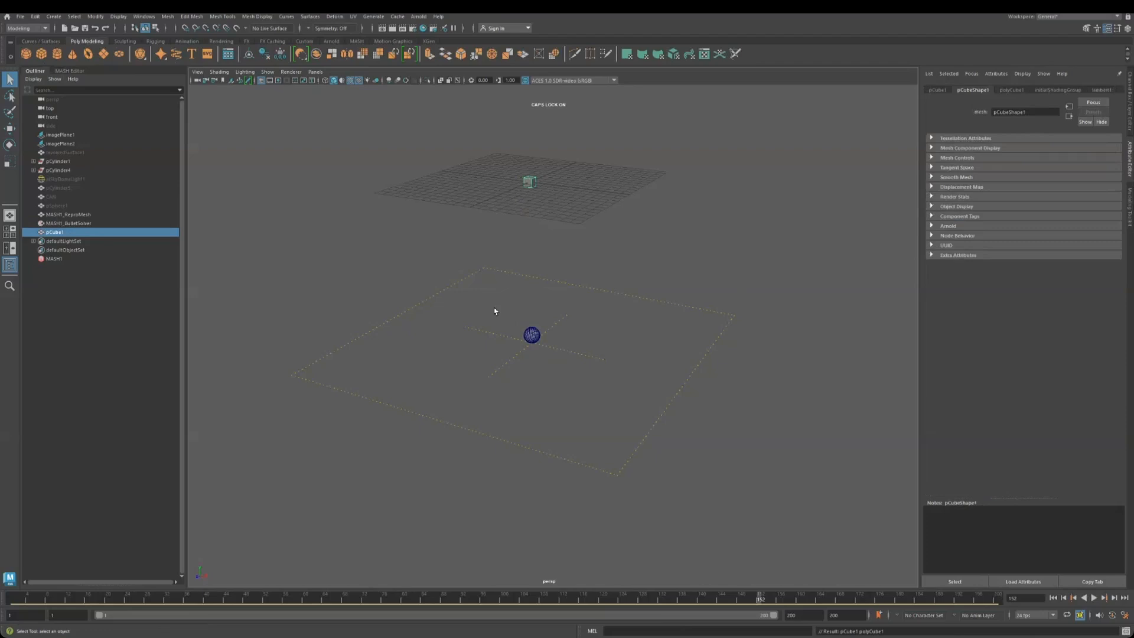
{"action": "key", "text": "r"}
{"action": "left_click_drag", "start_coordinate": [509, 189], "coordinate": [494, 216]}
{"action": "left_click_drag", "start_coordinate": [562, 187], "coordinate": [971, 238]}
{"action": "left_click_drag", "start_coordinate": [509, 191], "coordinate": [284, 278]}
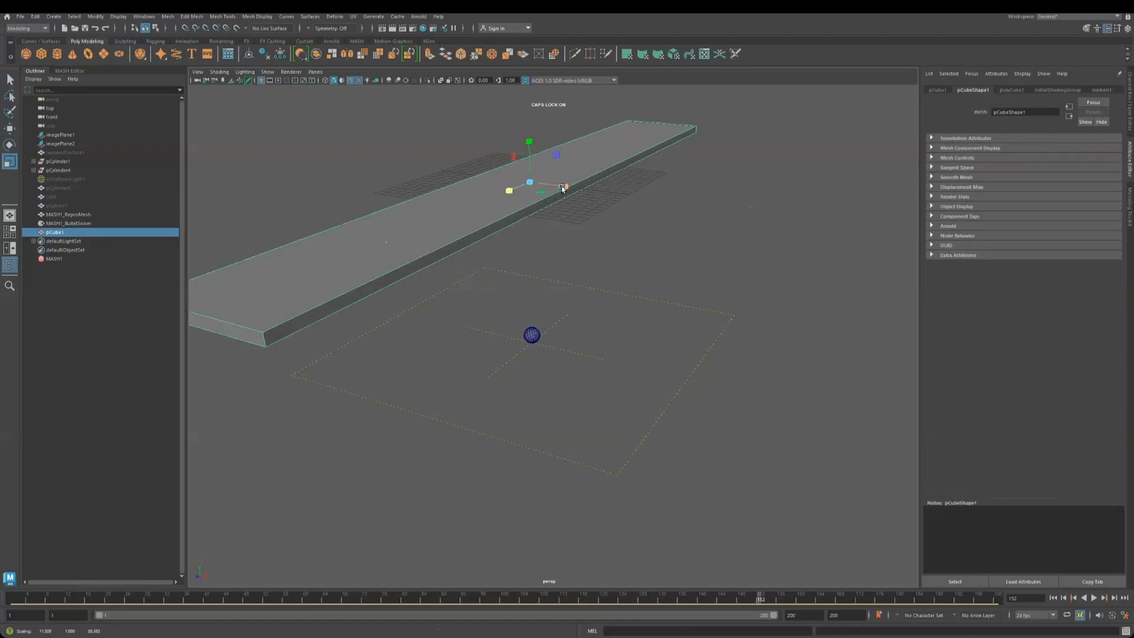
{"action": "left_click_drag", "start_coordinate": [562, 187], "coordinate": [683, 206]}
{"action": "left_click_drag", "start_coordinate": [529, 182], "coordinate": [218, 382]}
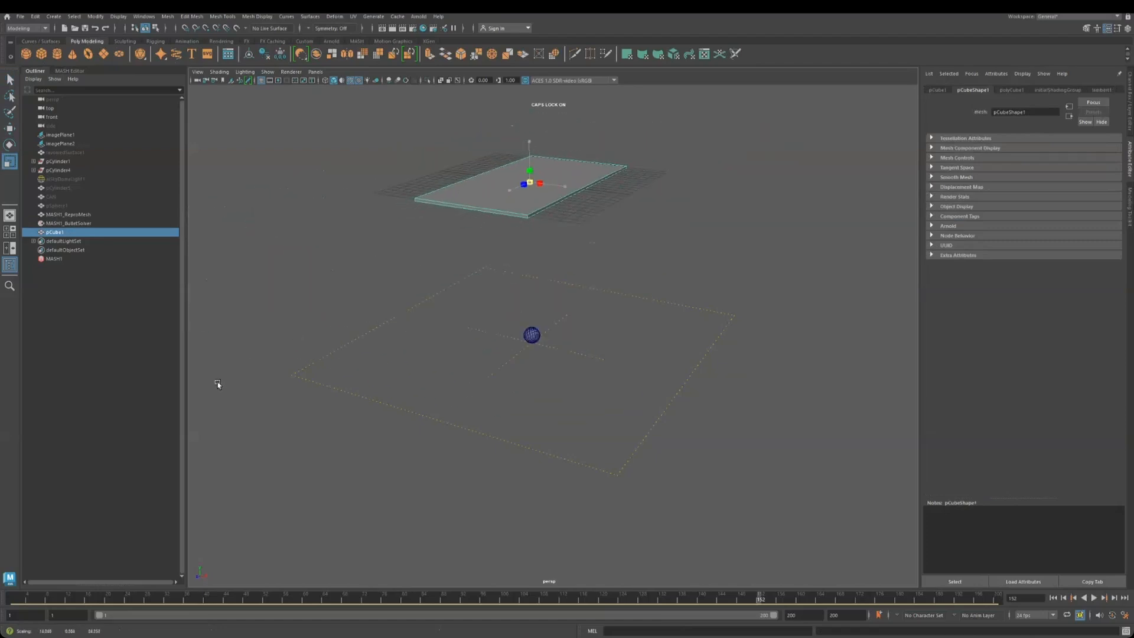
Lower the slab between the sphere's start position and the ground, return to frame 1, and shorten the slab to a roughly square platform
{"action": "key", "text": "w"}
{"action": "left_click_drag", "start_coordinate": [530, 159], "coordinate": [531, 240]}
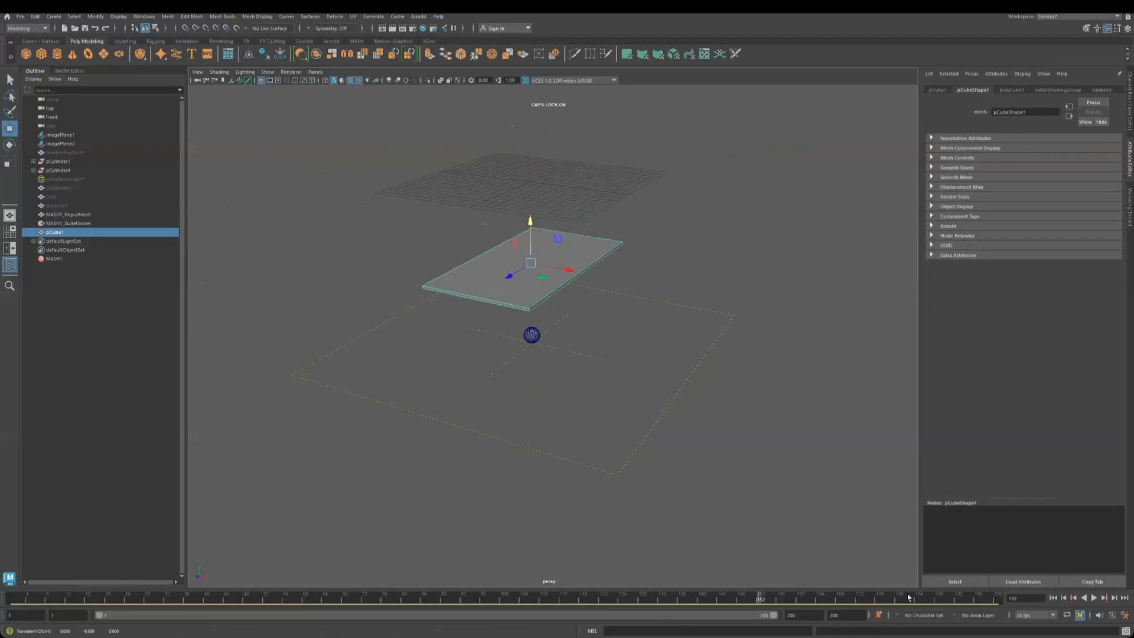
{"action": "left_click_drag", "start_coordinate": [562, 601], "coordinate": [12, 600]}
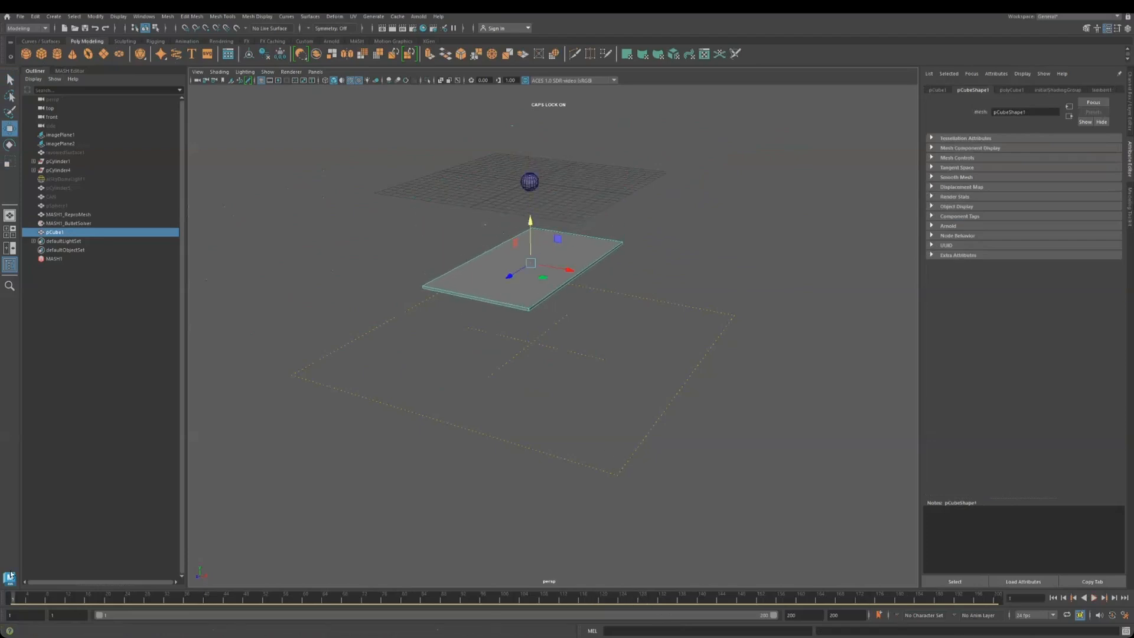
{"action": "left_click_drag", "start_coordinate": [587, 352], "coordinate": [579, 307], "text": "alt"}
{"action": "key", "text": "r"}
{"action": "left_click_drag", "start_coordinate": [561, 273], "coordinate": [581, 270]}
{"action": "mouse_move", "coordinate": [551, 448]}
{"action": "left_mouse_down", "text": "alt"}
{"action": "mouse_move", "coordinate": [529, 451]}
{"action": "mouse_move", "coordinate": [568, 429]}
{"action": "mouse_move", "coordinate": [557, 437]}
{"action": "left_mouse_up", "text": "alt"}
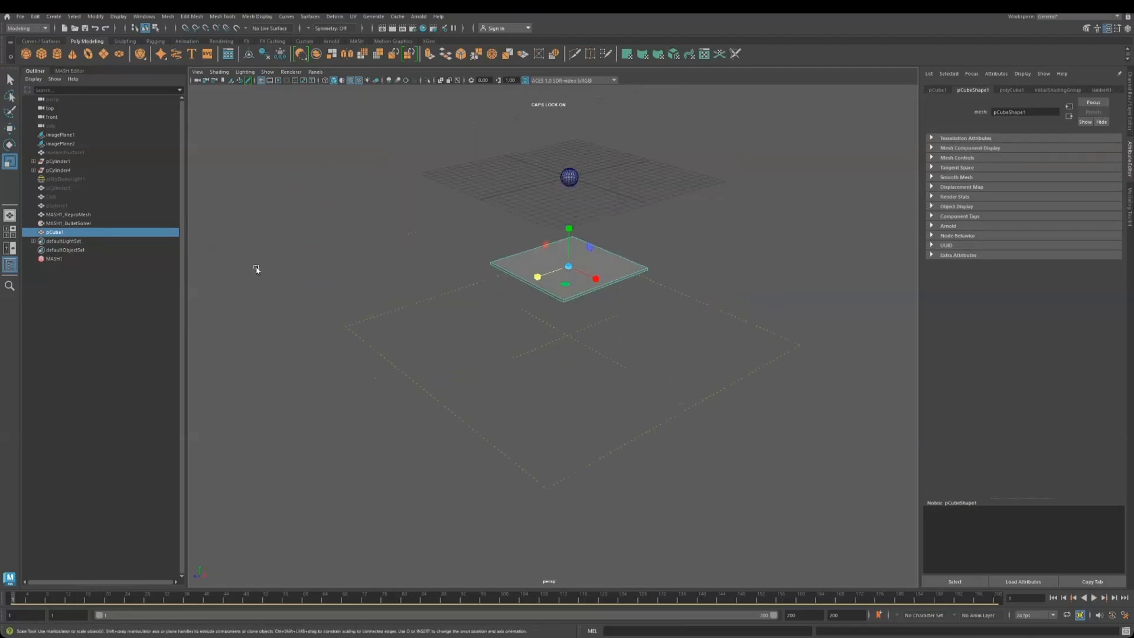
{"action": "left_click", "coordinate": [12, 81]}
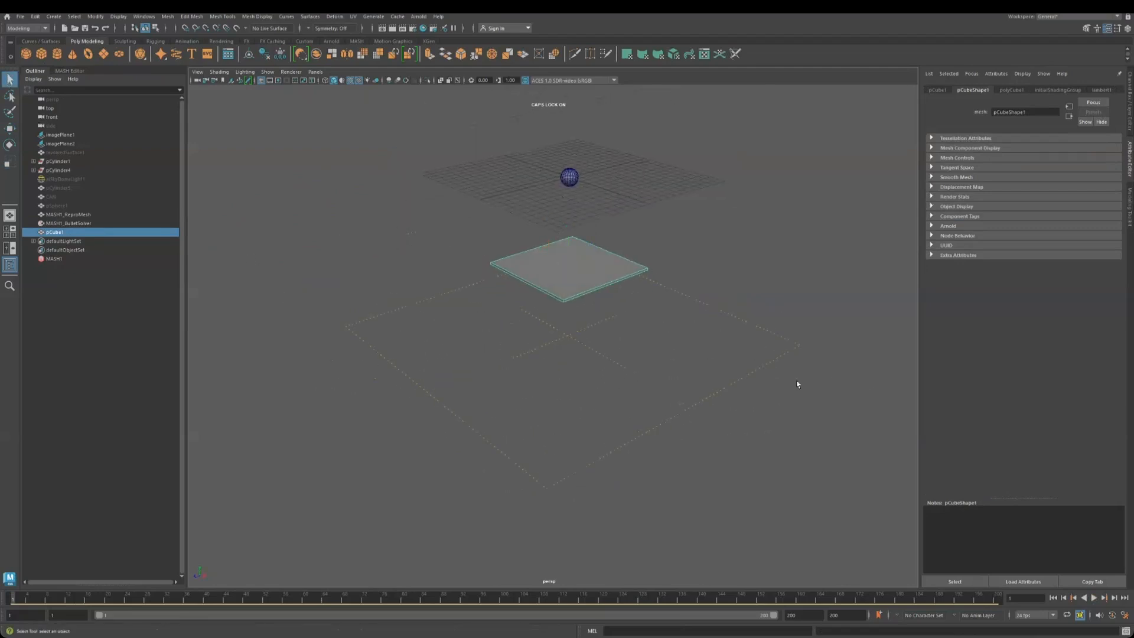
Play the simulation to check how the falling sphere meets the slab, and return to the first frame
{"action": "left_click", "coordinate": [1094, 597]}
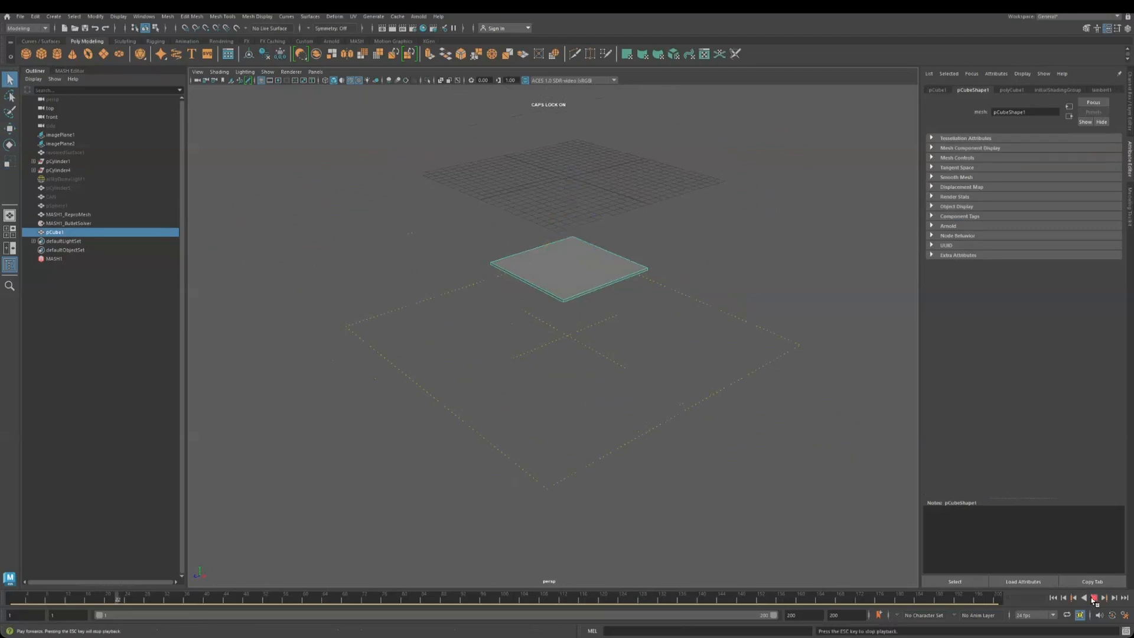
{"action": "key", "text": "Escape"}
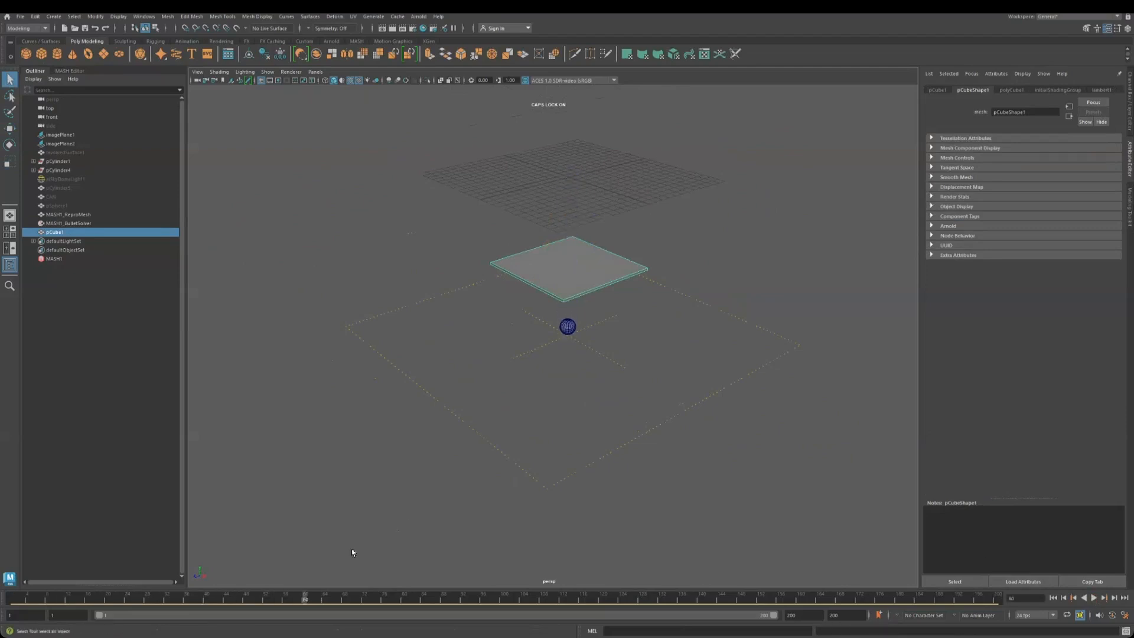
{"action": "key", "text": "alt+shift+v"}
Add the slab to the bullet solver's collider objects and play the simulation to test the collision
{"action": "left_click", "coordinate": [54, 258]}
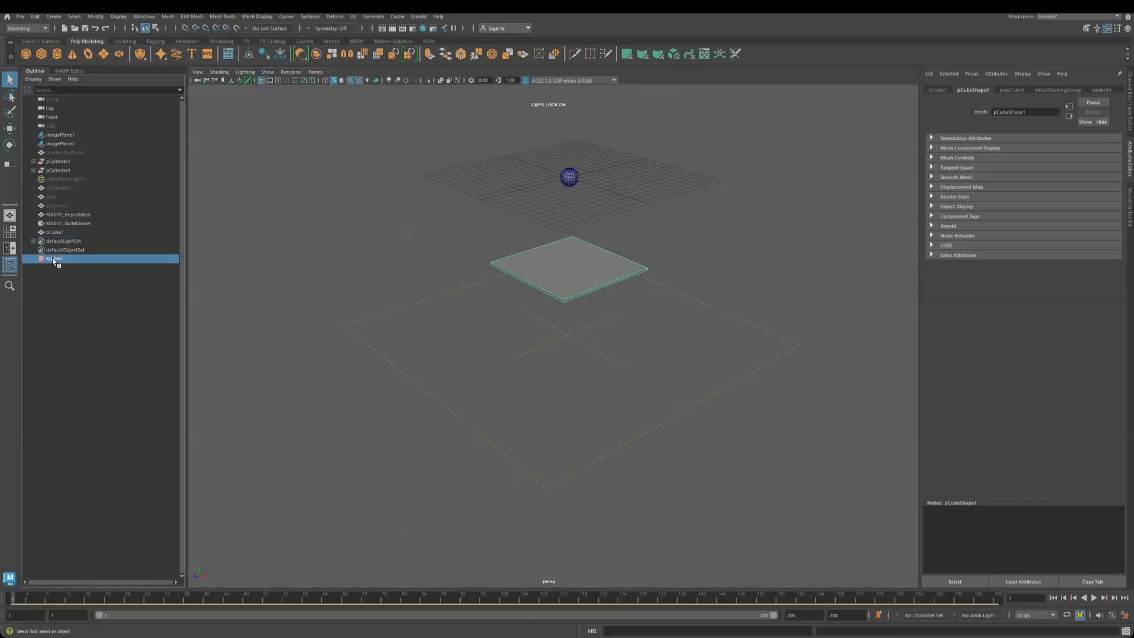
{"action": "left_click", "coordinate": [471, 438]}
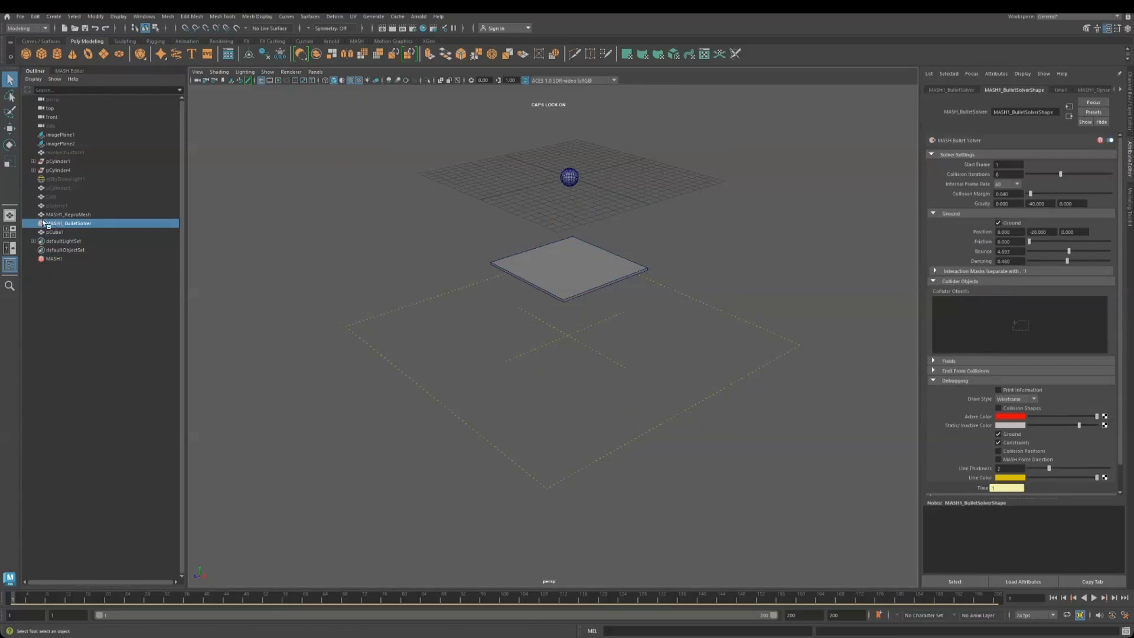
{"action": "middle_click_drag", "start_coordinate": [49, 235], "coordinate": [1009, 321]}
{"action": "left_click", "coordinate": [1094, 597]}
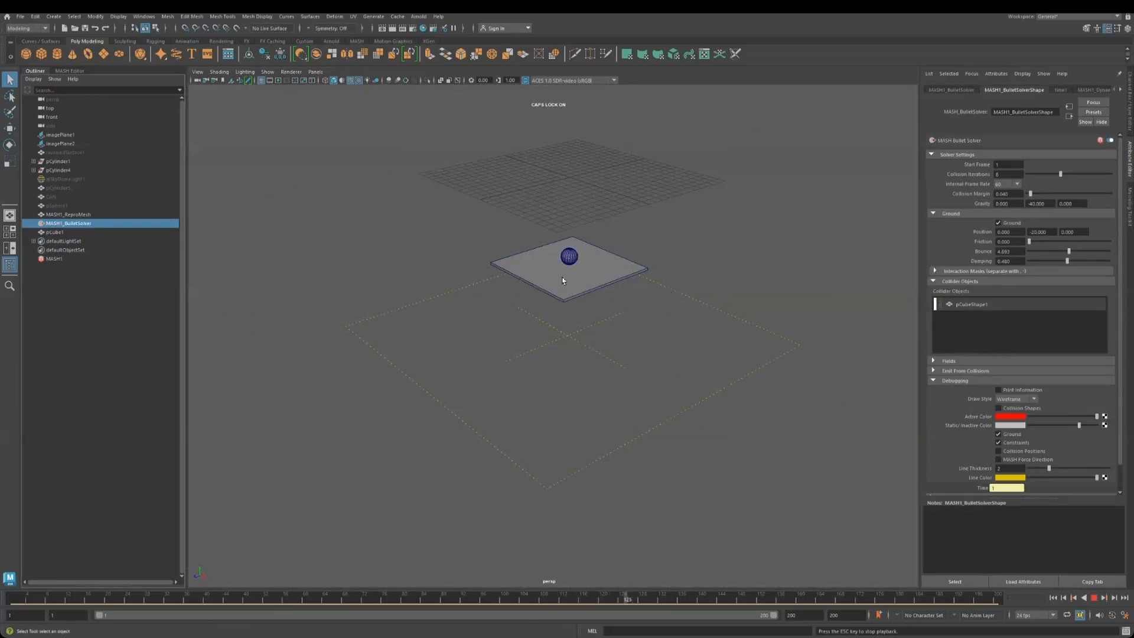
{"action": "key", "text": "Escape"}
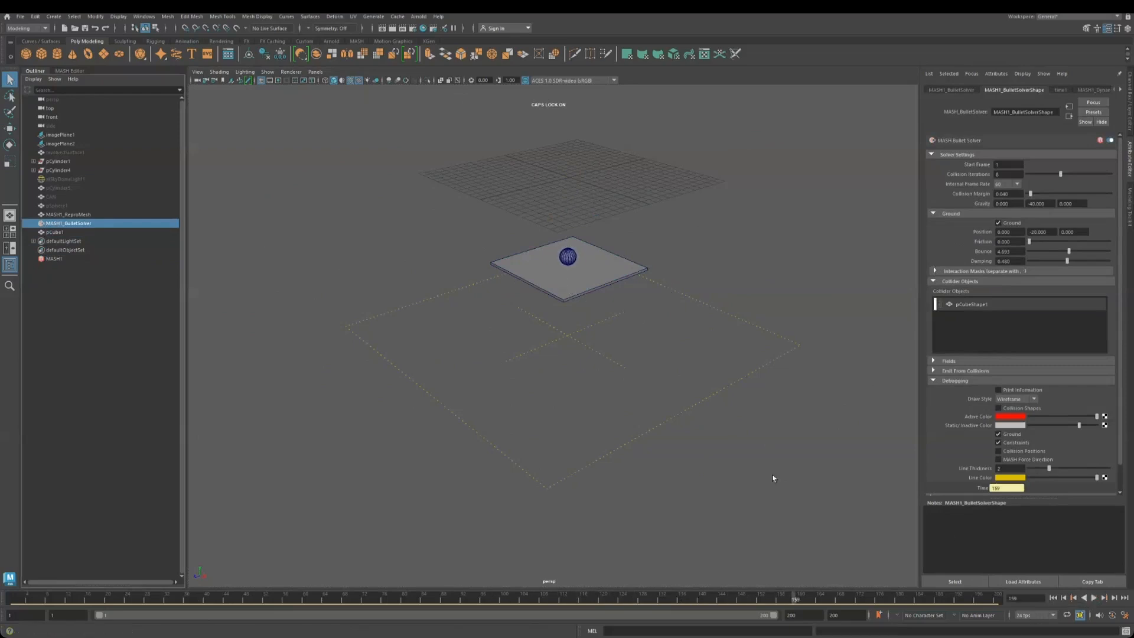
Rotate the slab to a steep tilt and play the simulation to test the sphere's deflection
{"action": "left_click", "coordinate": [542, 281]}
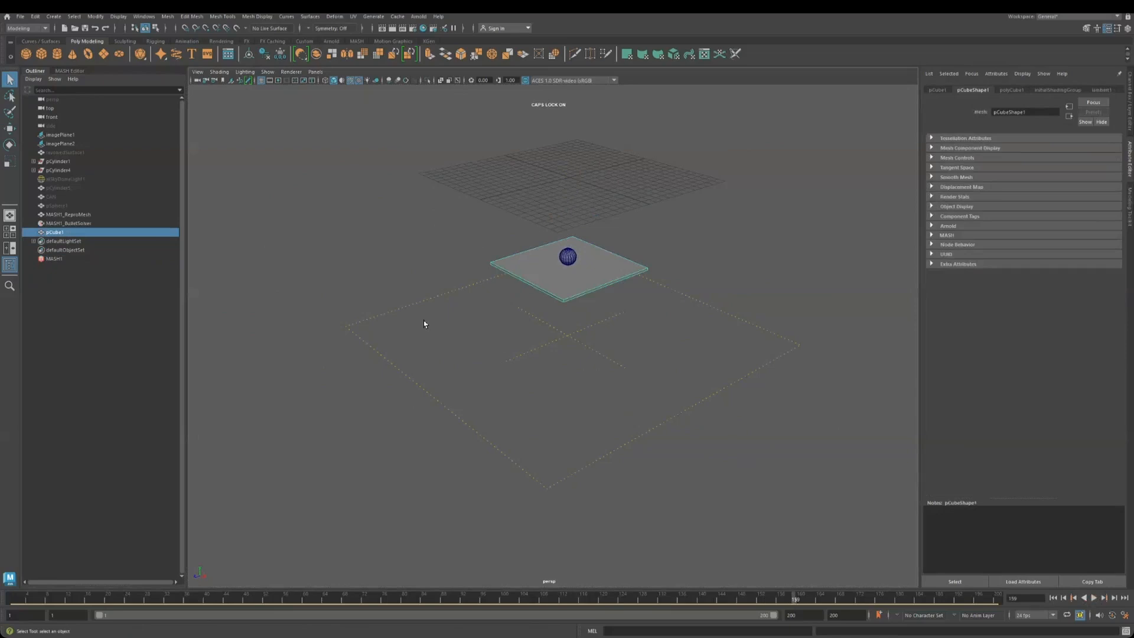
{"action": "key", "text": "e"}
{"action": "left_click_drag", "start_coordinate": [546, 253], "coordinate": [535, 278]}
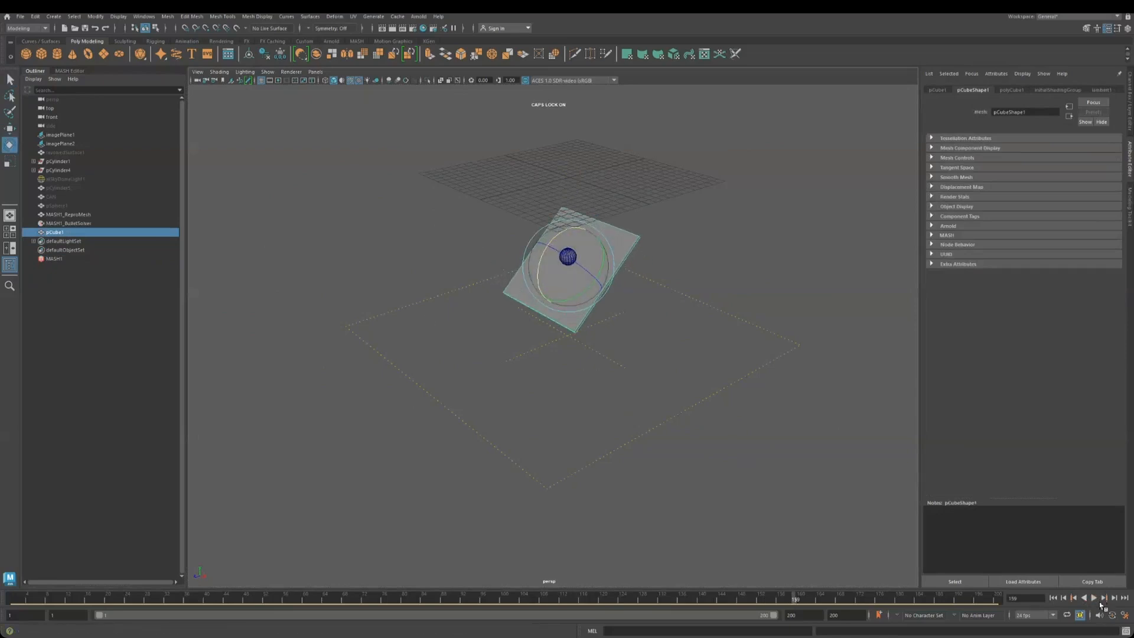
{"action": "left_click", "coordinate": [1094, 598]}
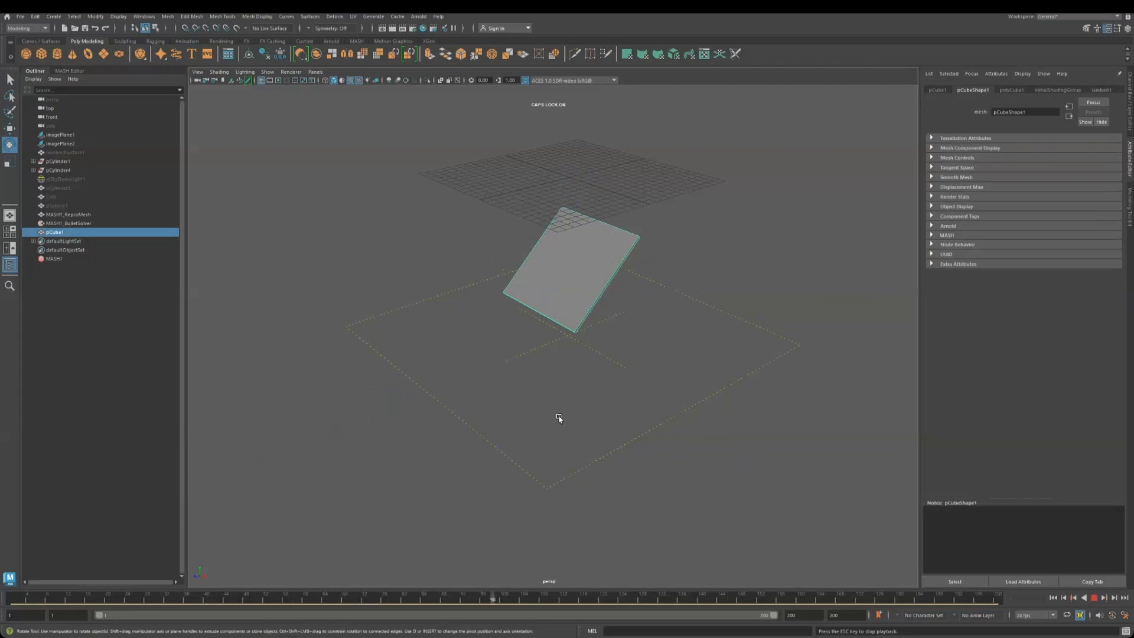
{"action": "right_click_drag", "start_coordinate": [572, 426], "coordinate": [524, 399], "text": "alt"}
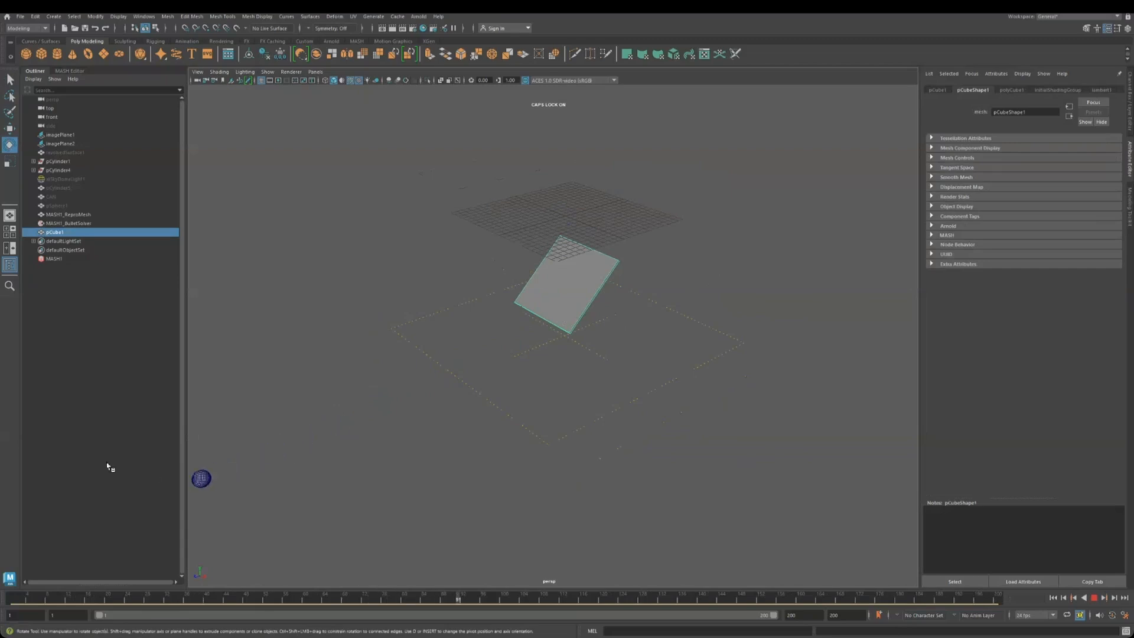
Stop the playback and review the MASH network's Dynamics and Distribute node settings
{"action": "left_click", "coordinate": [54, 258]}
{"action": "key", "text": "Escape"}
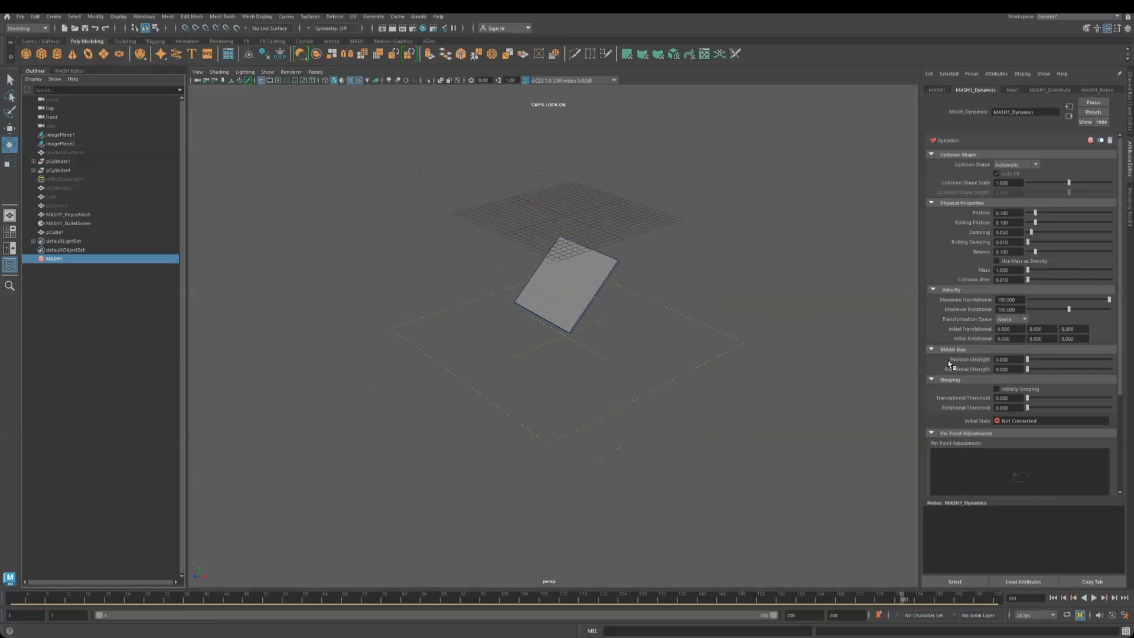
{"action": "left_click", "coordinate": [558, 291]}
{"action": "left_click", "coordinate": [53, 259]}
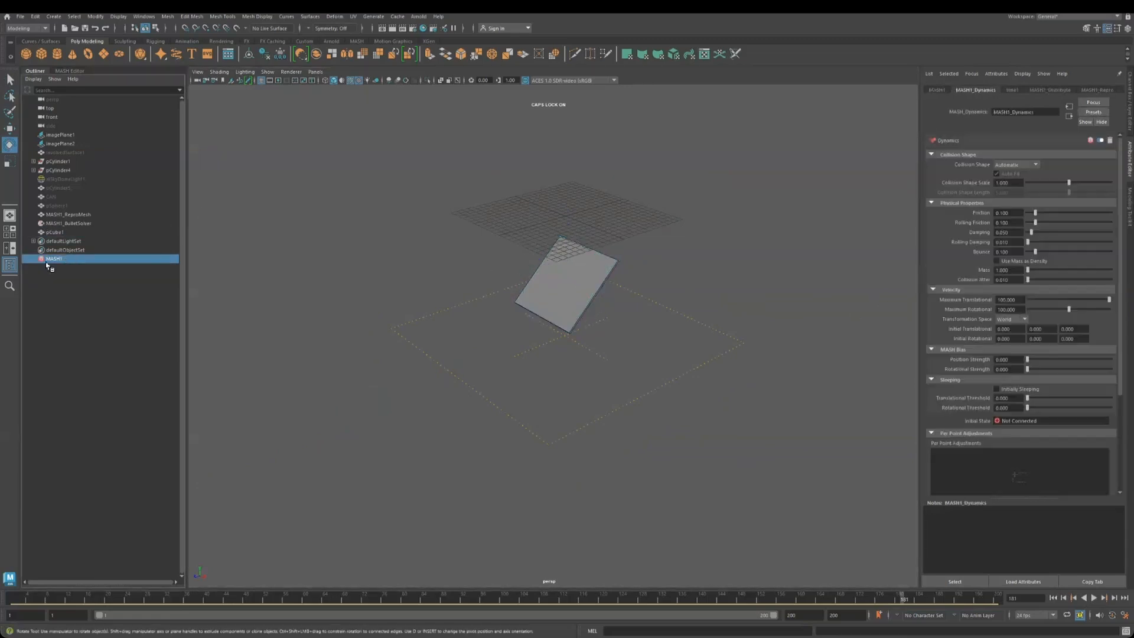
{"action": "left_click", "coordinate": [69, 70]}
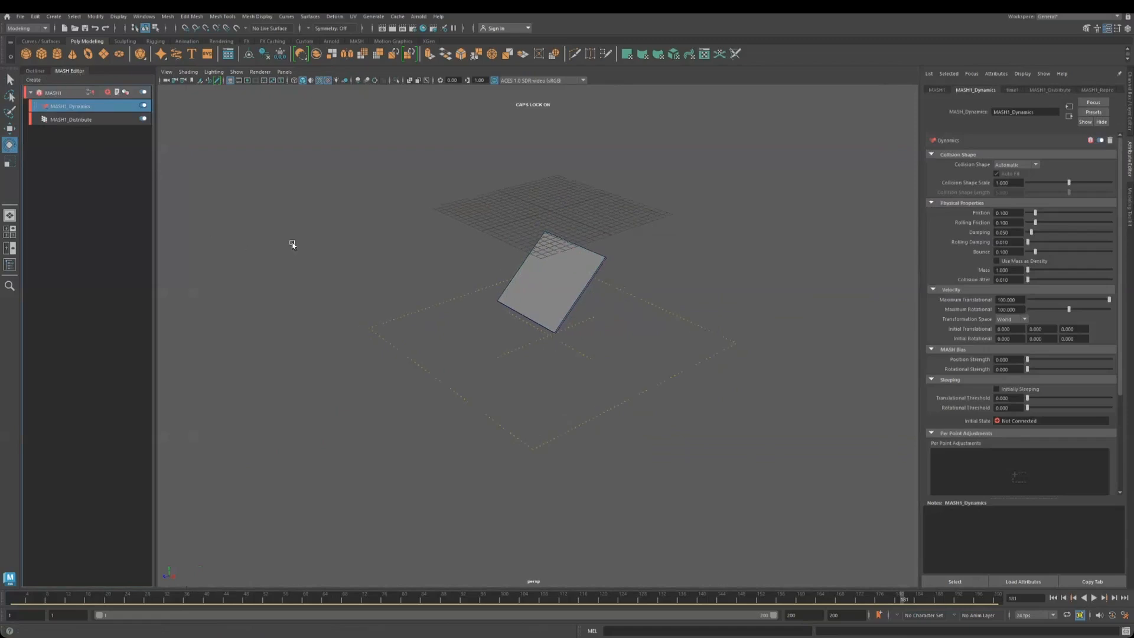
{"action": "left_click", "coordinate": [71, 120]}
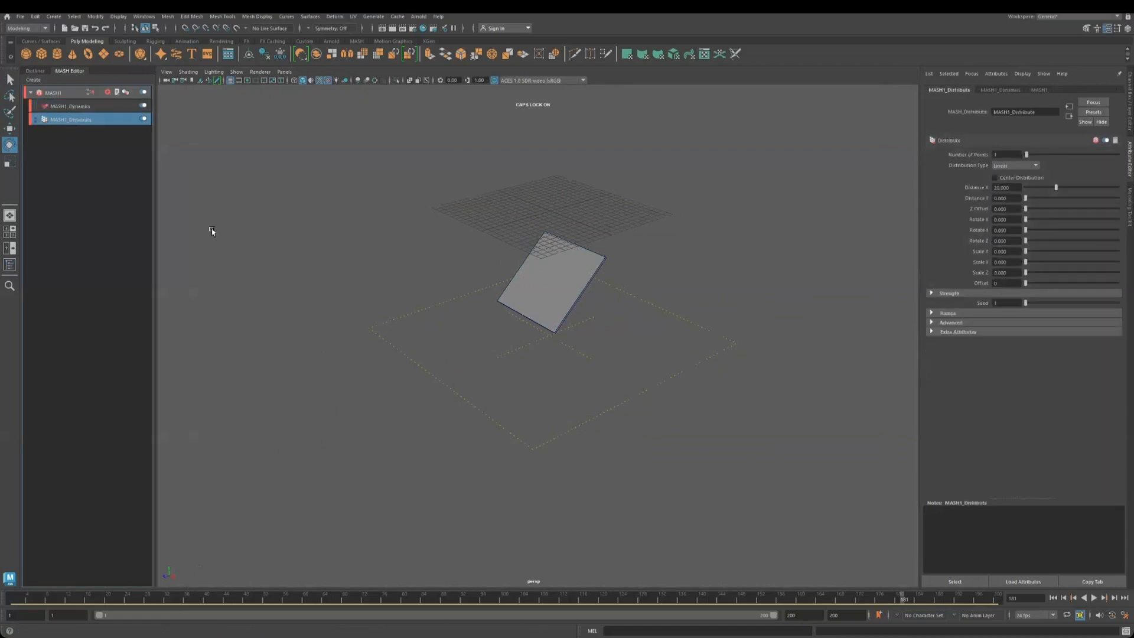
Raise the bullet solver's ground plane to about the level of the grid by changing its Y position
{"action": "left_click", "coordinate": [354, 393]}
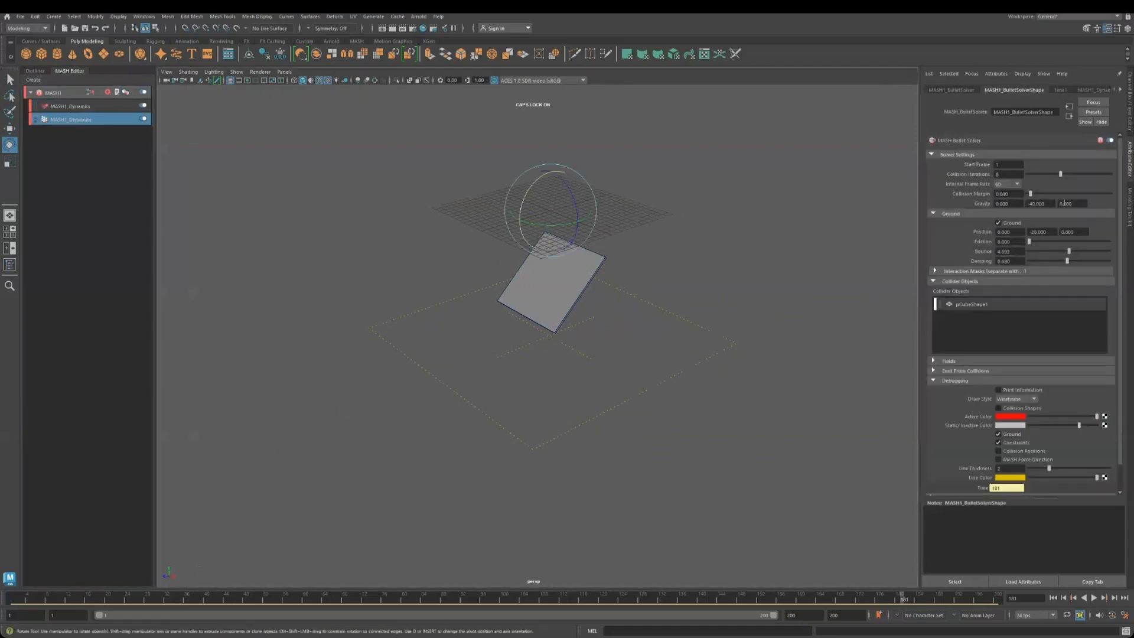
{"action": "left_click", "coordinate": [1052, 232]}
{"action": "left_click", "coordinate": [1016, 234]}
{"action": "left_click_drag", "start_coordinate": [1010, 232], "coordinate": [949, 231]}
{"action": "left_click", "coordinate": [1045, 231]}
Move the tilted slab up so it sits above the ground plane and grid
{"action": "left_click", "coordinate": [553, 322]}
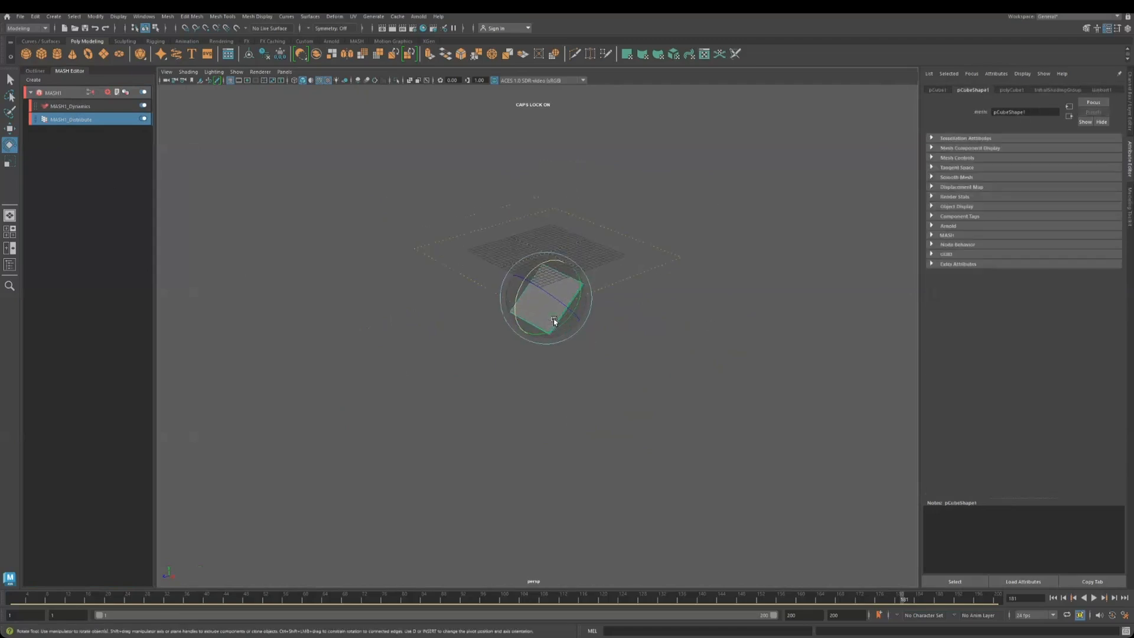
{"action": "key", "text": "w"}
{"action": "left_click_drag", "start_coordinate": [545, 256], "coordinate": [547, 124]}
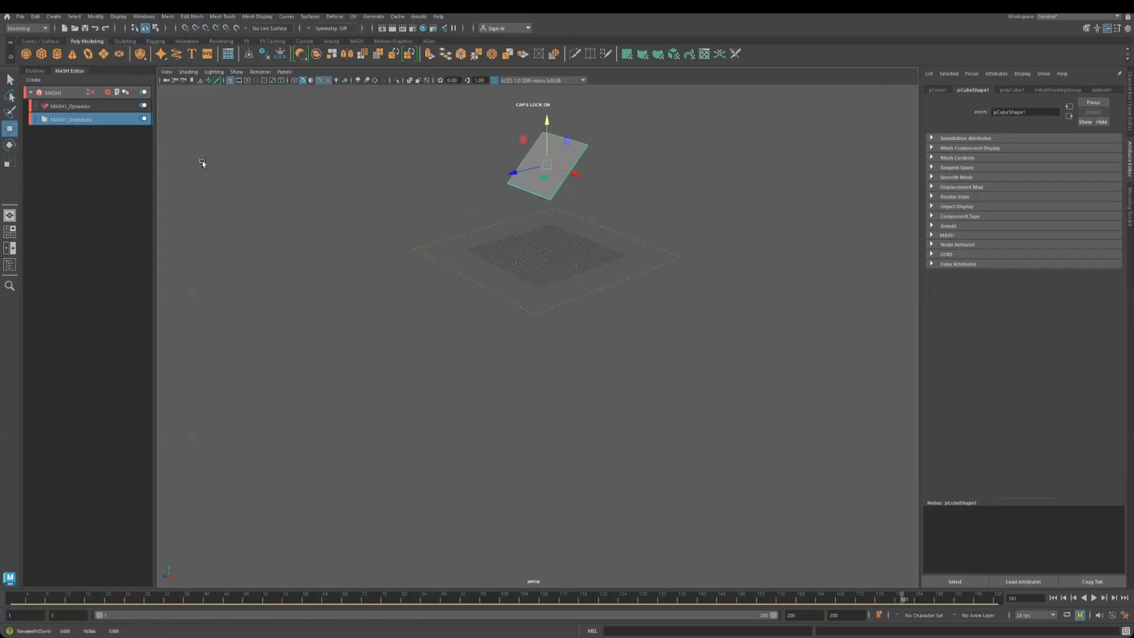
Select the network's Dynamics node and return the timeline to frame 1
{"action": "left_click_drag", "start_coordinate": [361, 215], "coordinate": [535, 331]}
{"action": "left_click", "coordinate": [74, 107]}
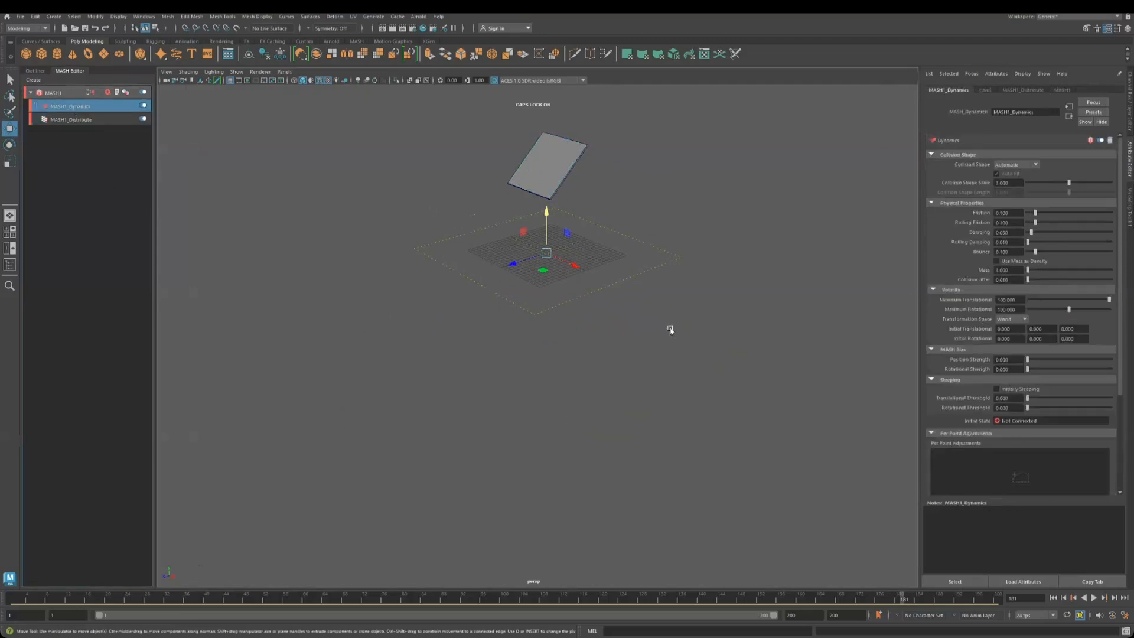
{"action": "left_click_drag", "start_coordinate": [559, 595], "coordinate": [22, 598]}
{"action": "scroll", "coordinate": [497, 345], "scroll_direction": "down", "scroll_amount": 3}
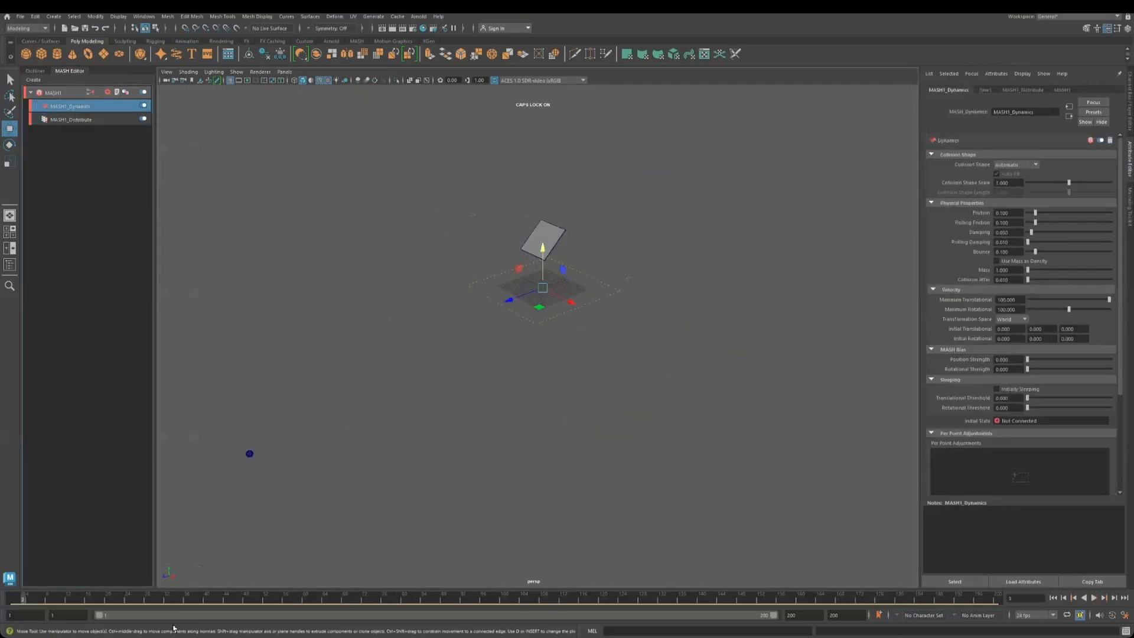
{"action": "left_click_drag", "start_coordinate": [133, 596], "coordinate": [12, 597]}
{"action": "scroll", "coordinate": [528, 211], "scroll_direction": "up", "scroll_amount": 3}
{"action": "scroll", "coordinate": [528, 211], "scroll_direction": "up", "scroll_amount": 3}
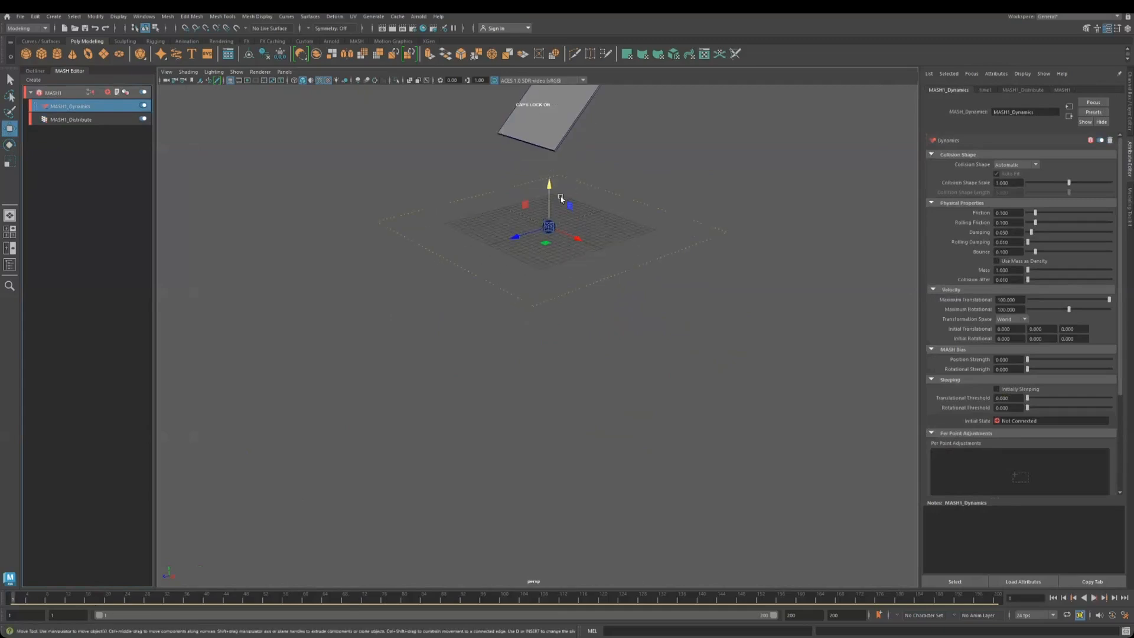
Try to move the sphere upward in the viewport and undo that move
{"action": "left_click_drag", "start_coordinate": [549, 202], "coordinate": [541, 124]}
{"action": "key", "text": "ctrl+z"}
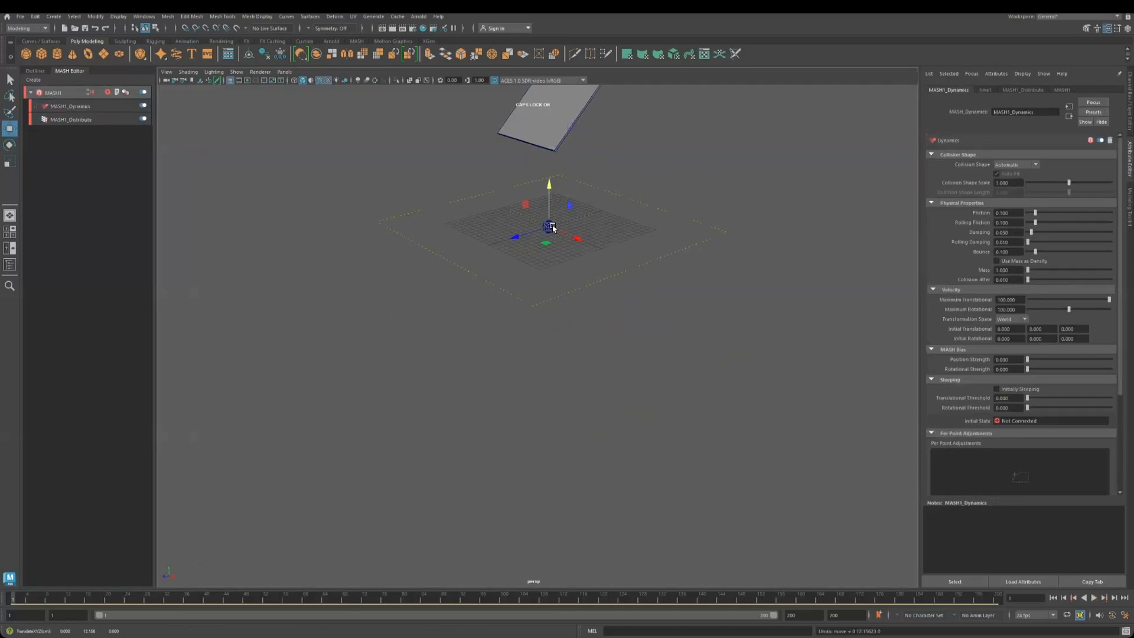
Add a Transform node to the MASH1 network and select it to show its attributes
{"action": "left_click", "coordinate": [116, 93]}
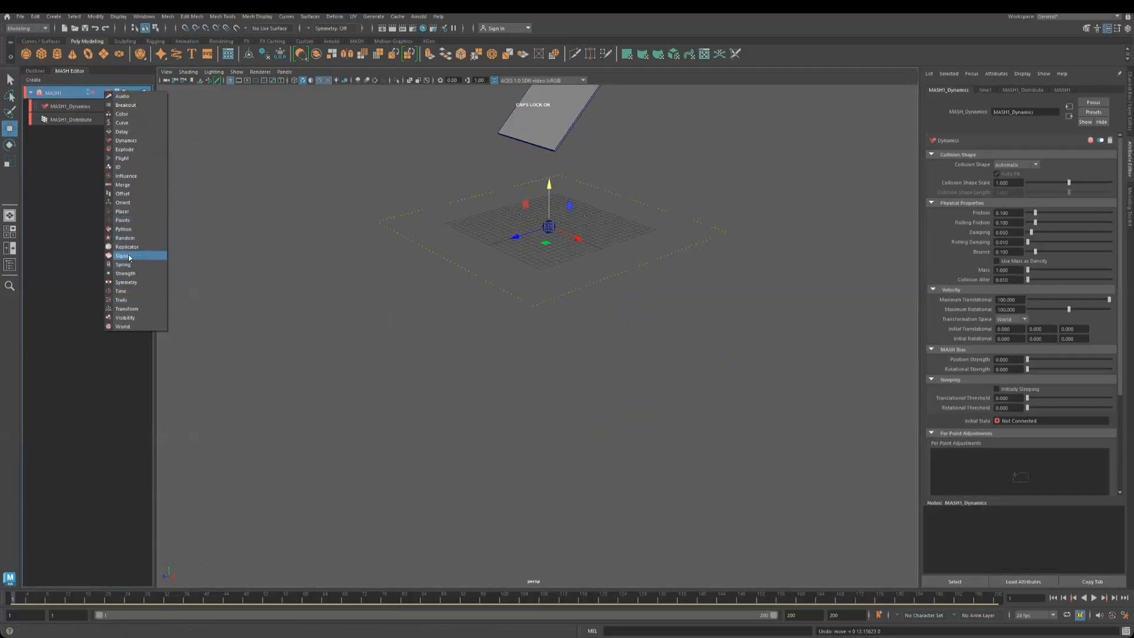
{"action": "left_click", "coordinate": [135, 312]}
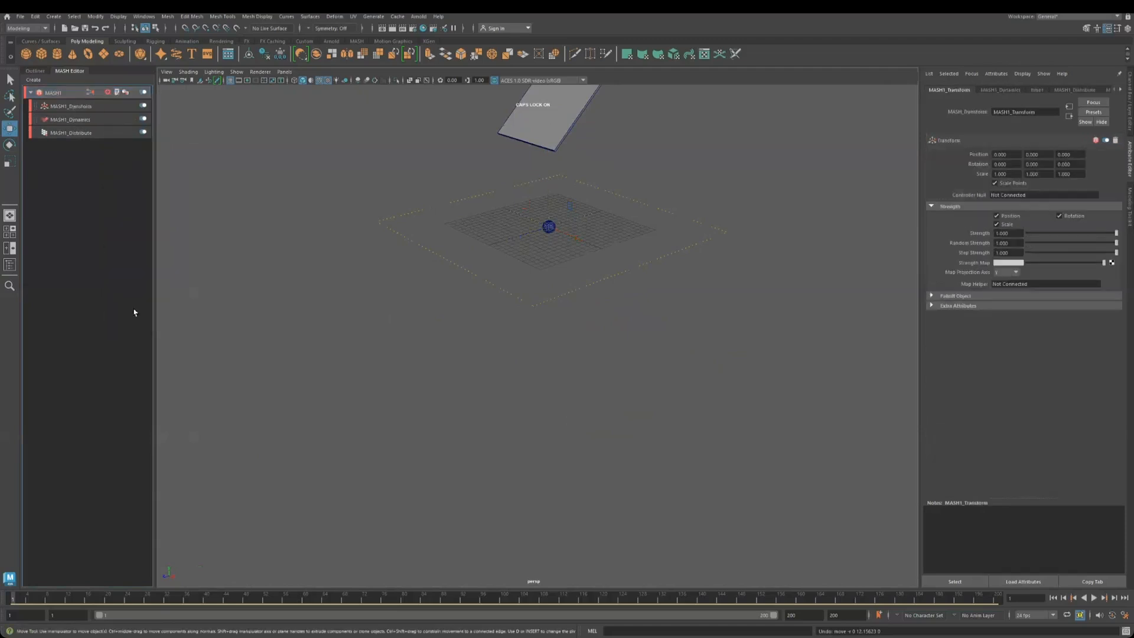
{"action": "left_click", "coordinate": [71, 107]}
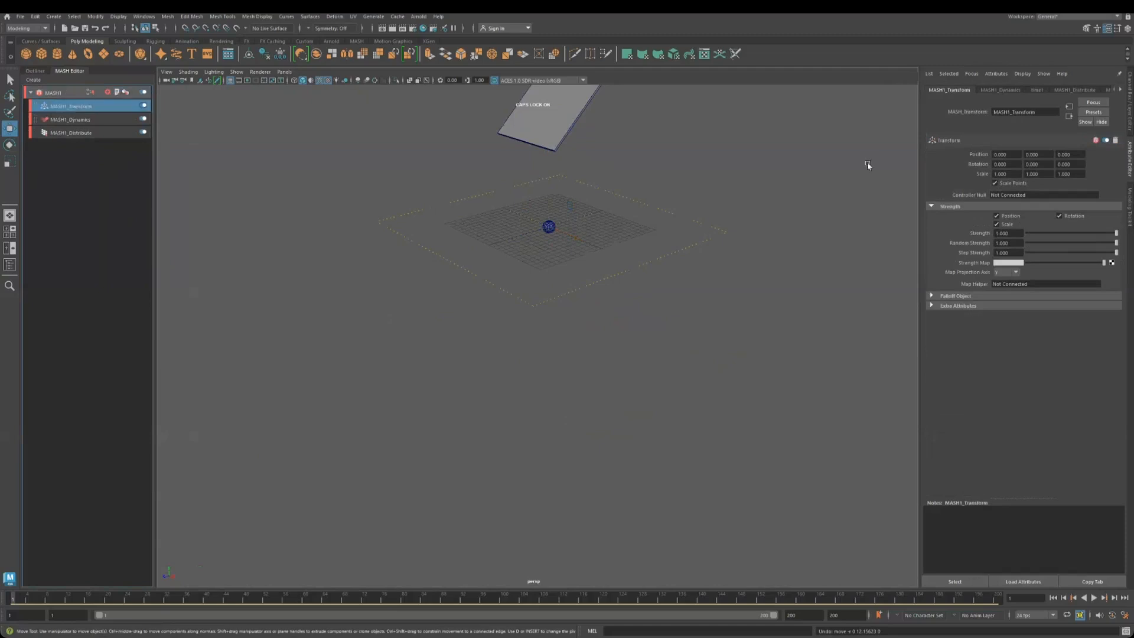
Raise the sphere above the tilted slab by setting the Transform node's Y position to 30, and play the simulation
{"action": "left_click", "coordinate": [1043, 155]}
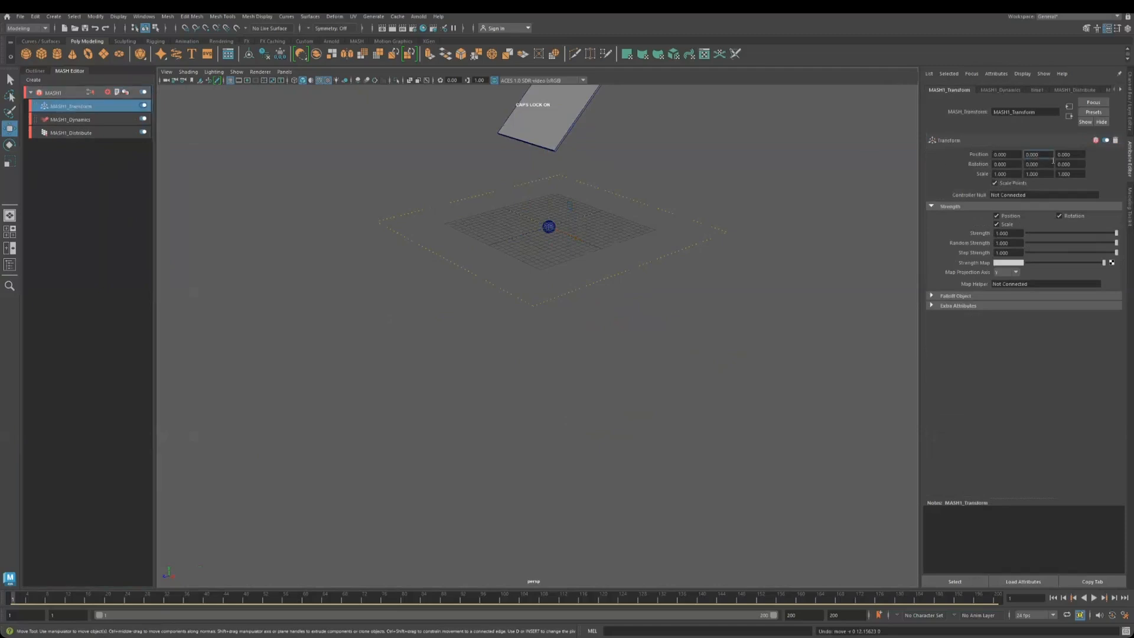
{"action": "type", "text": "10"}
{"action": "key", "text": "Return"}
{"action": "scroll", "coordinate": [659, 251], "scroll_direction": "down", "scroll_amount": 3}
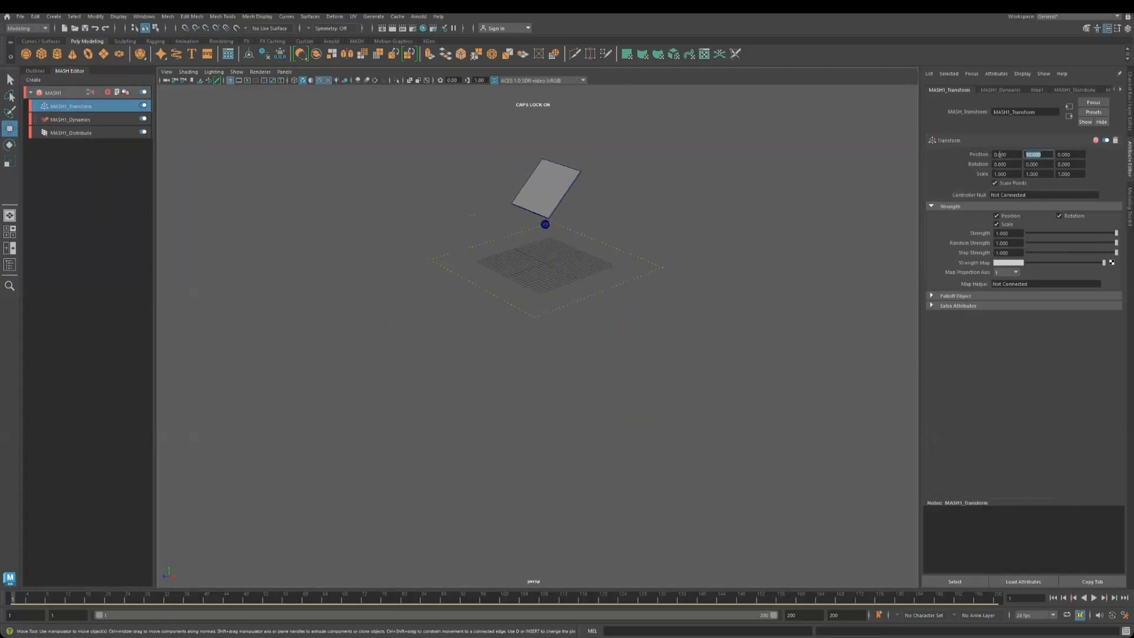
{"action": "type", "text": "30"}
{"action": "key", "text": "Return"}
{"action": "left_click", "coordinate": [1094, 598]}
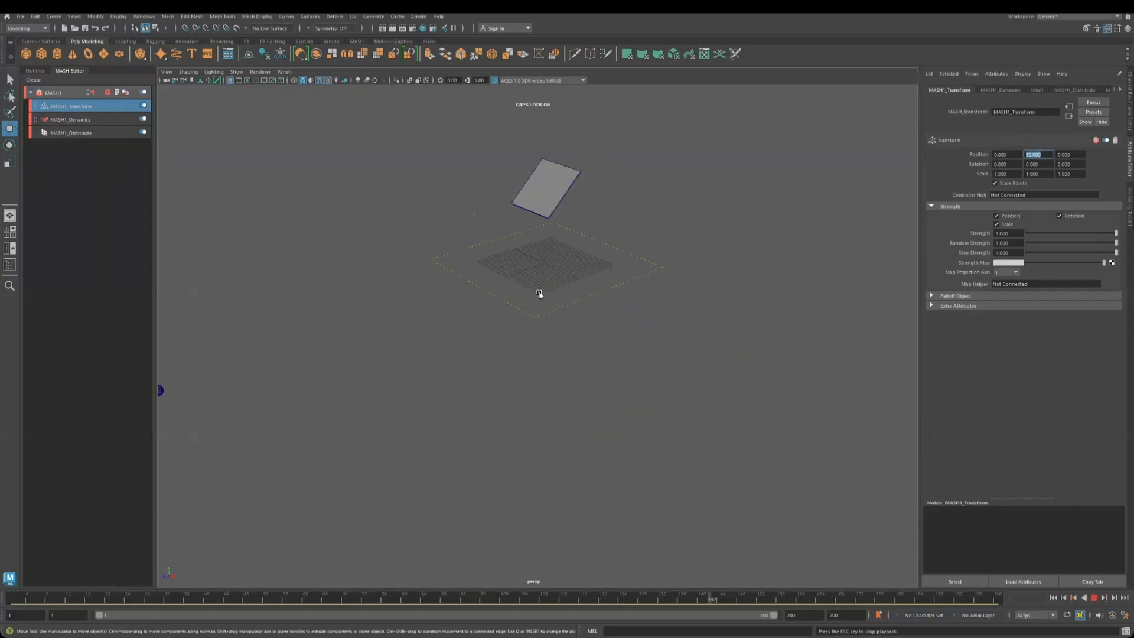
{"action": "left_click", "coordinate": [1094, 599]}
Set the Distribute node to 4 points and change its distribution type to Radial
{"action": "left_click", "coordinate": [1077, 90]}
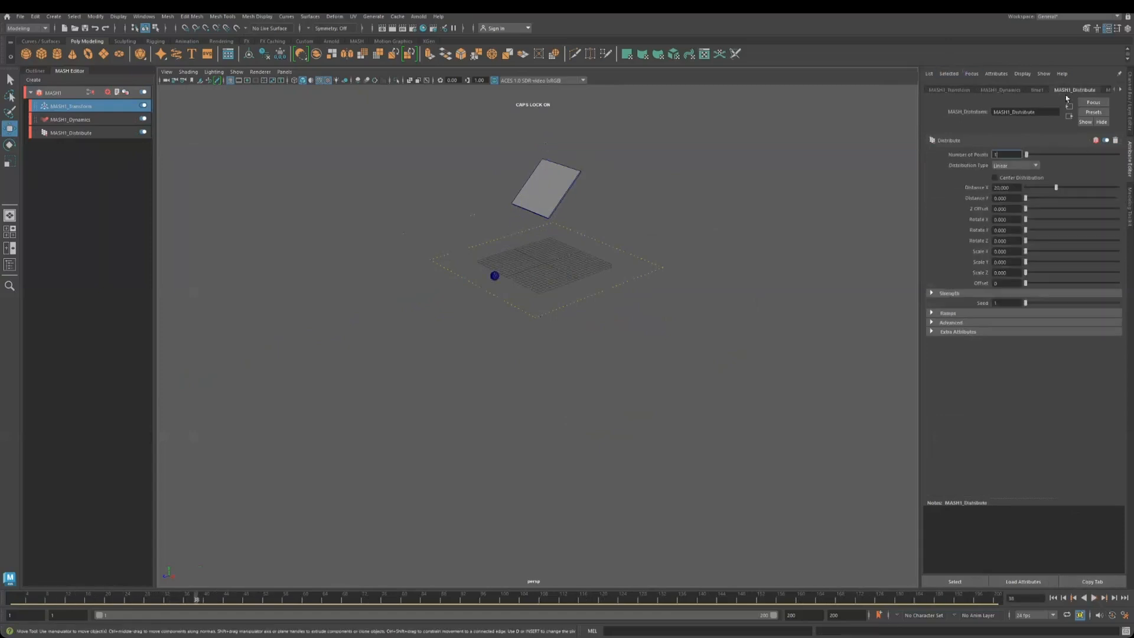
{"action": "mouse_move", "coordinate": [1033, 156]}
{"action": "left_mouse_down"}
{"action": "mouse_move", "coordinate": [1055, 156]}
{"action": "mouse_move", "coordinate": [1029, 156]}
{"action": "left_mouse_up"}
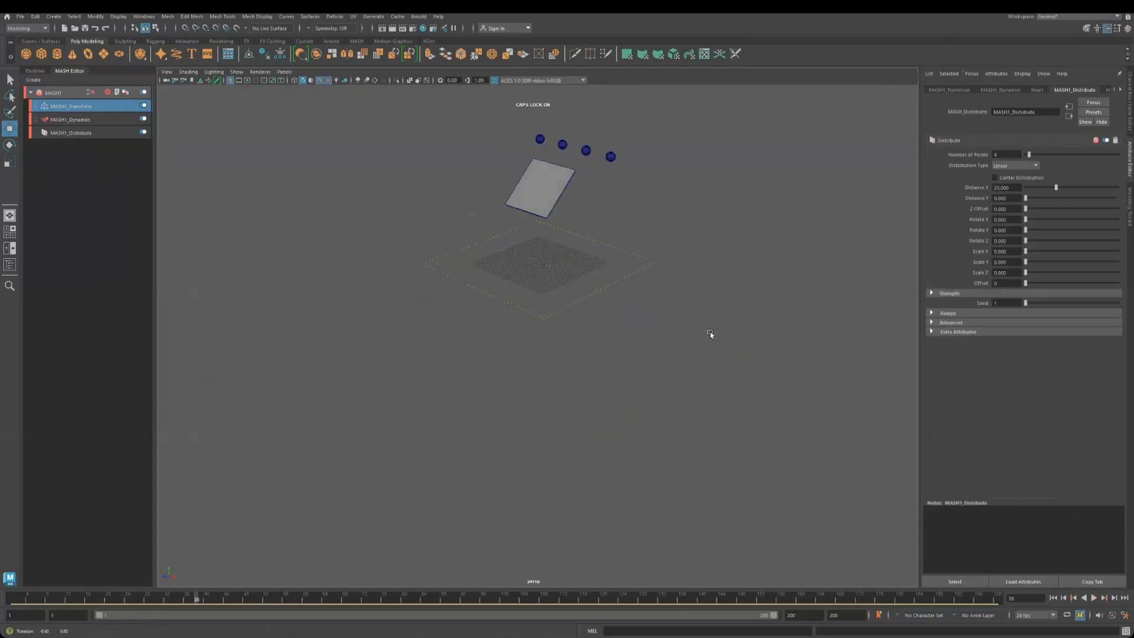
{"action": "left_click_drag", "start_coordinate": [709, 331], "coordinate": [721, 331], "text": "alt"}
{"action": "left_click", "coordinate": [1002, 167]}
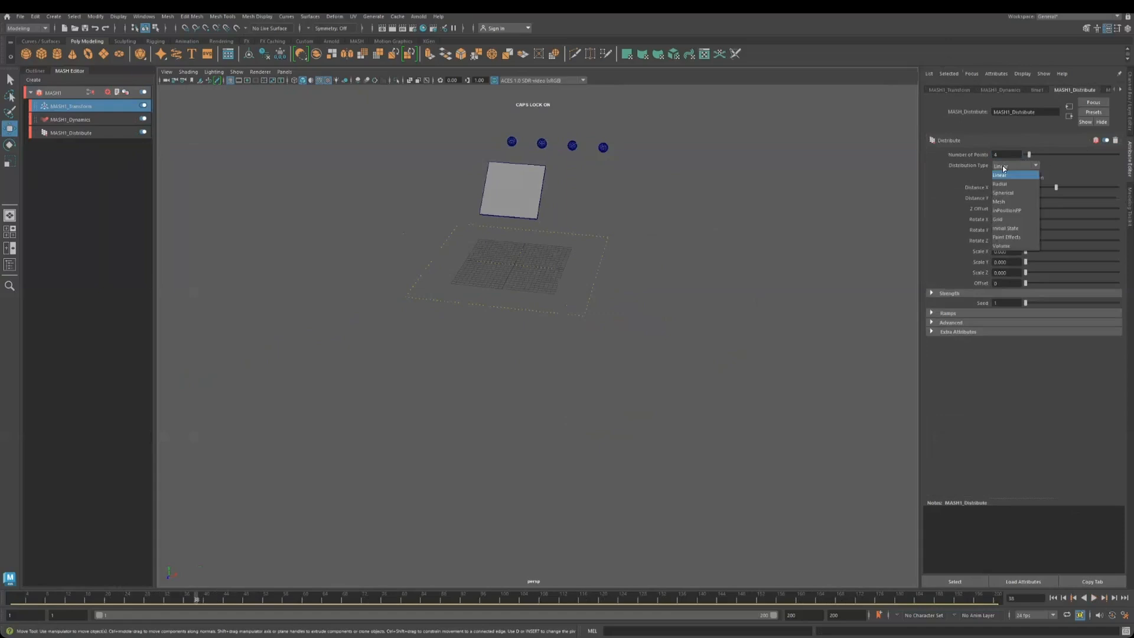
{"action": "left_click", "coordinate": [1010, 182]}
{"action": "left_click", "coordinate": [1003, 168]}
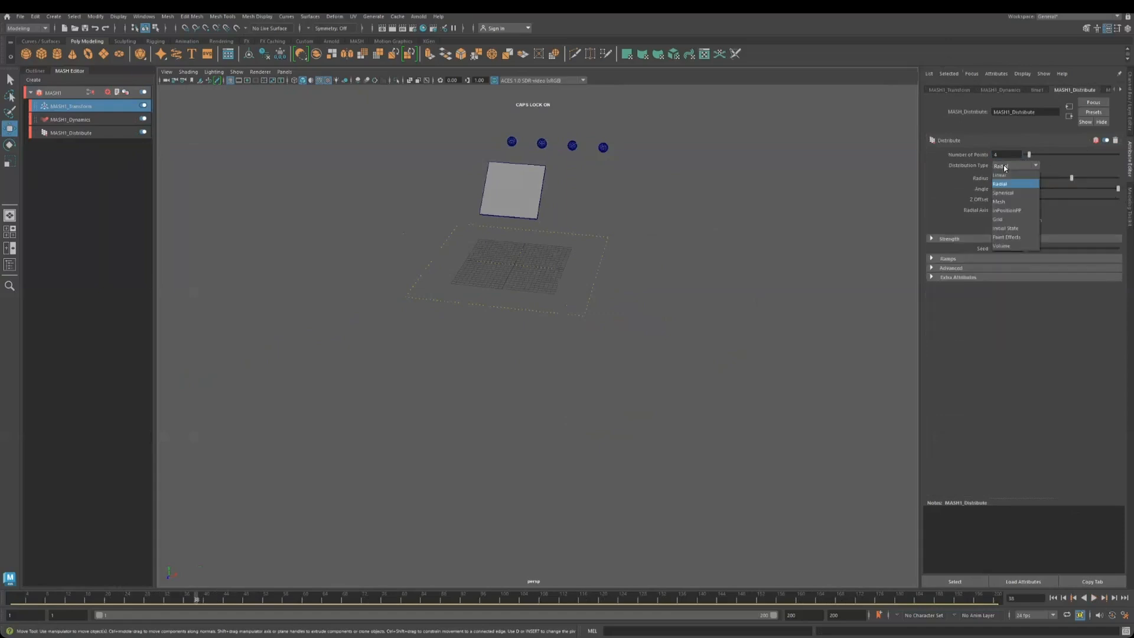
{"action": "left_click", "coordinate": [1007, 155]}
Set the radial distribution's radius to about 2.5 and its number of points to 5, and play the simulation
{"action": "middle_click_drag", "start_coordinate": [709, 234], "coordinate": [720, 264], "text": "alt"}
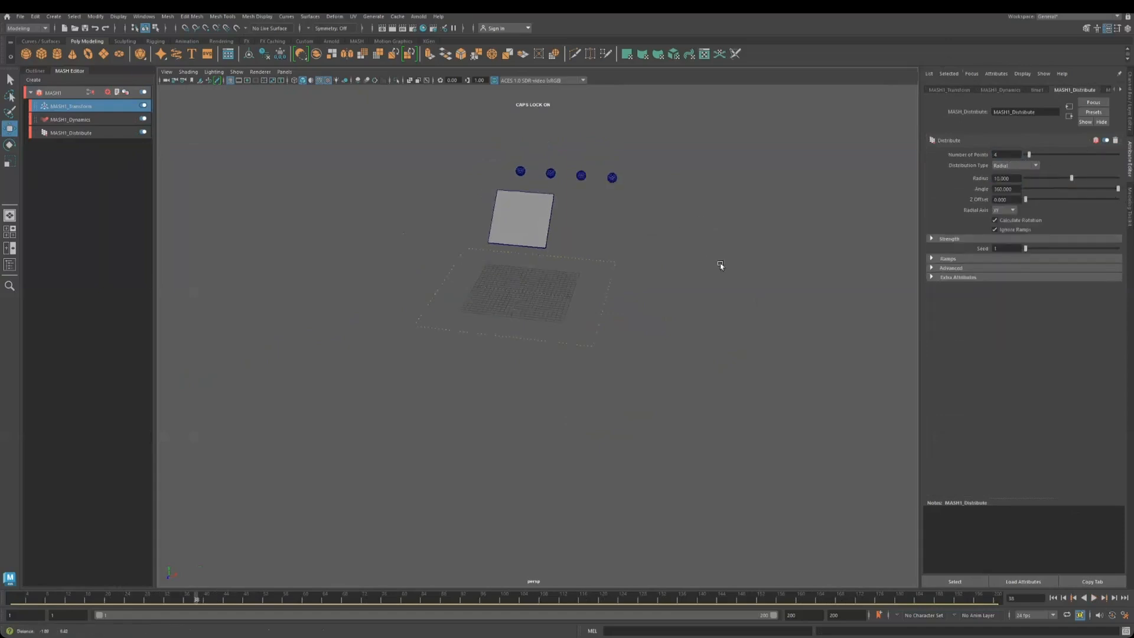
{"action": "left_click_drag", "start_coordinate": [721, 264], "coordinate": [726, 273], "text": "alt"}
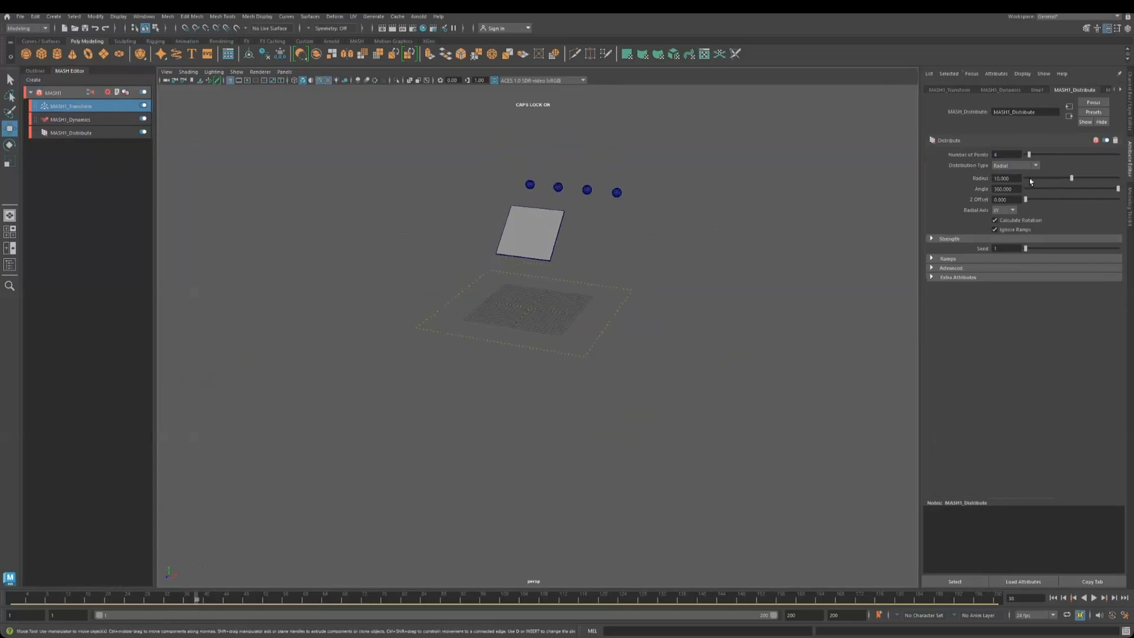
{"action": "left_click_drag", "start_coordinate": [1036, 155], "coordinate": [1030, 157]}
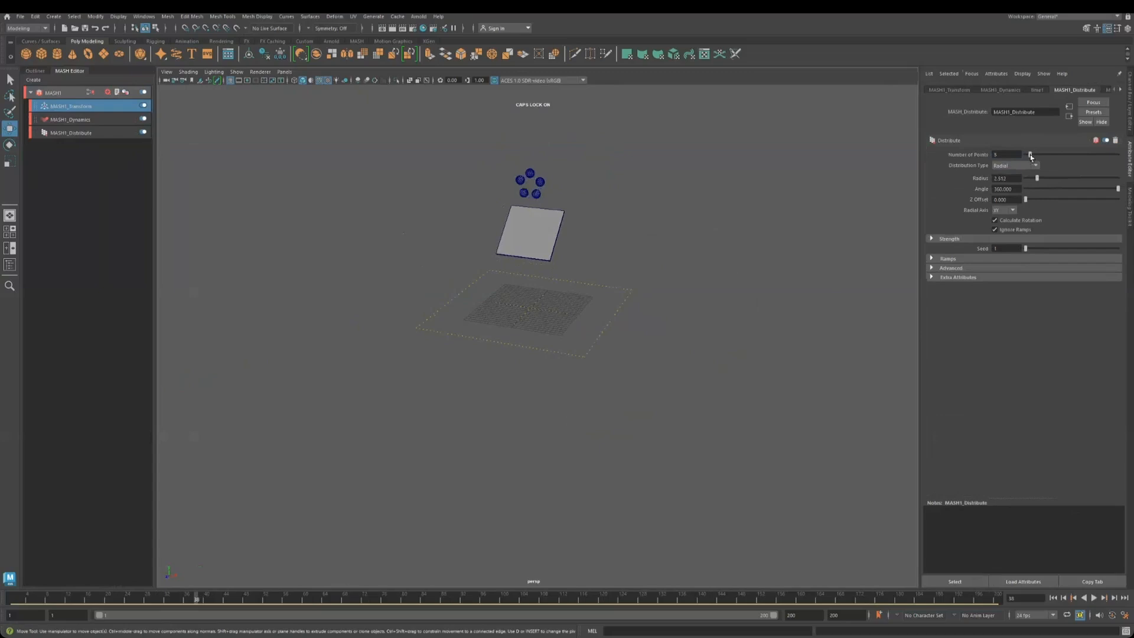
{"action": "mouse_move", "coordinate": [877, 295]}
{"action": "left_mouse_down", "text": "alt"}
{"action": "mouse_move", "coordinate": [838, 294]}
{"action": "mouse_move", "coordinate": [894, 308]}
{"action": "left_mouse_up", "text": "alt"}
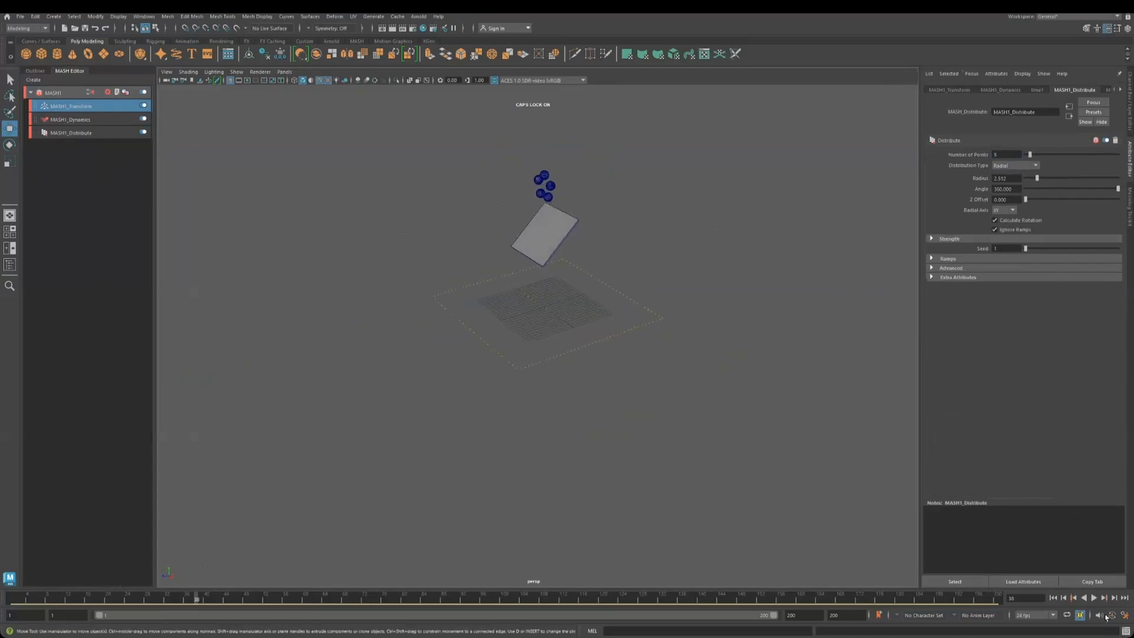
{"action": "left_click", "coordinate": [1094, 597]}
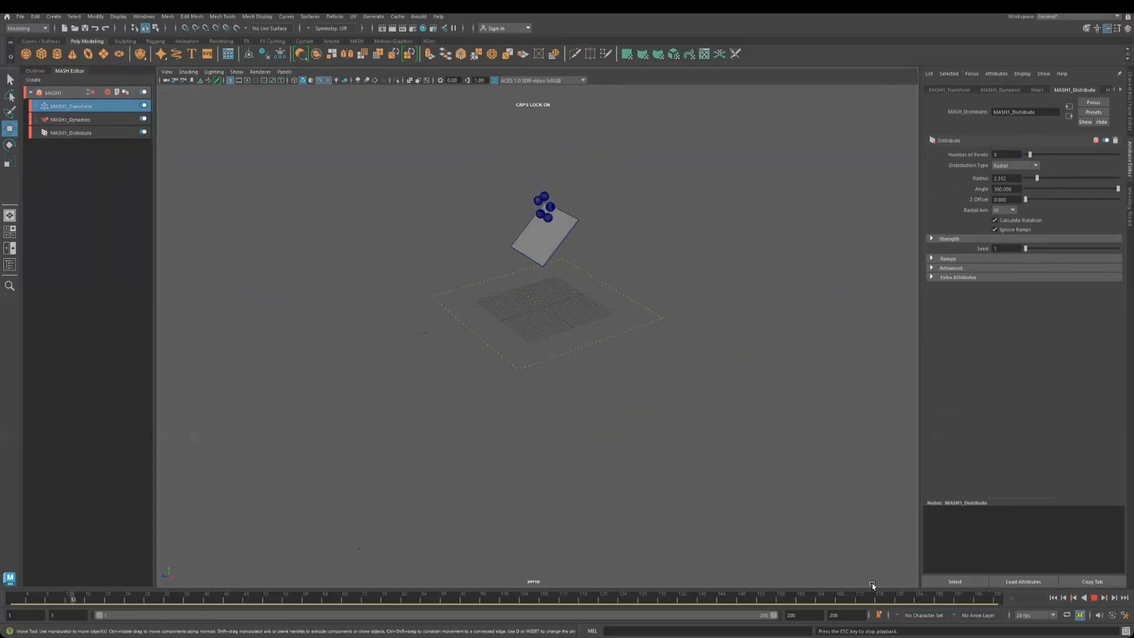
Add a Random node to the MASH1 network, select it, and return the stopped timeline to frame 1
{"action": "left_click", "coordinate": [108, 93]}
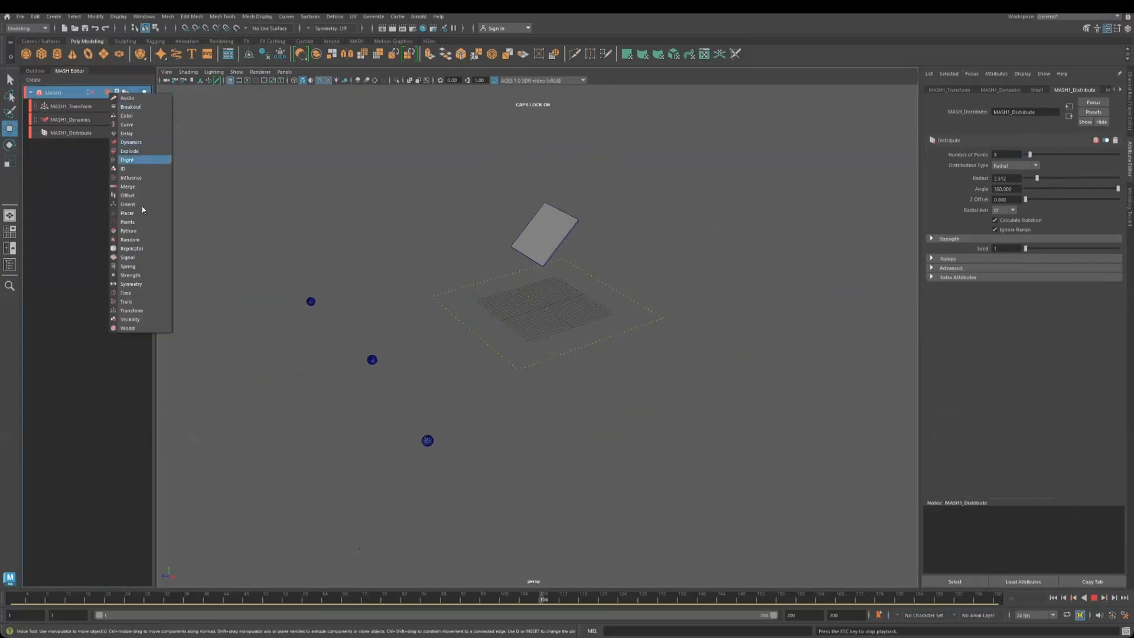
{"action": "left_click", "coordinate": [130, 239]}
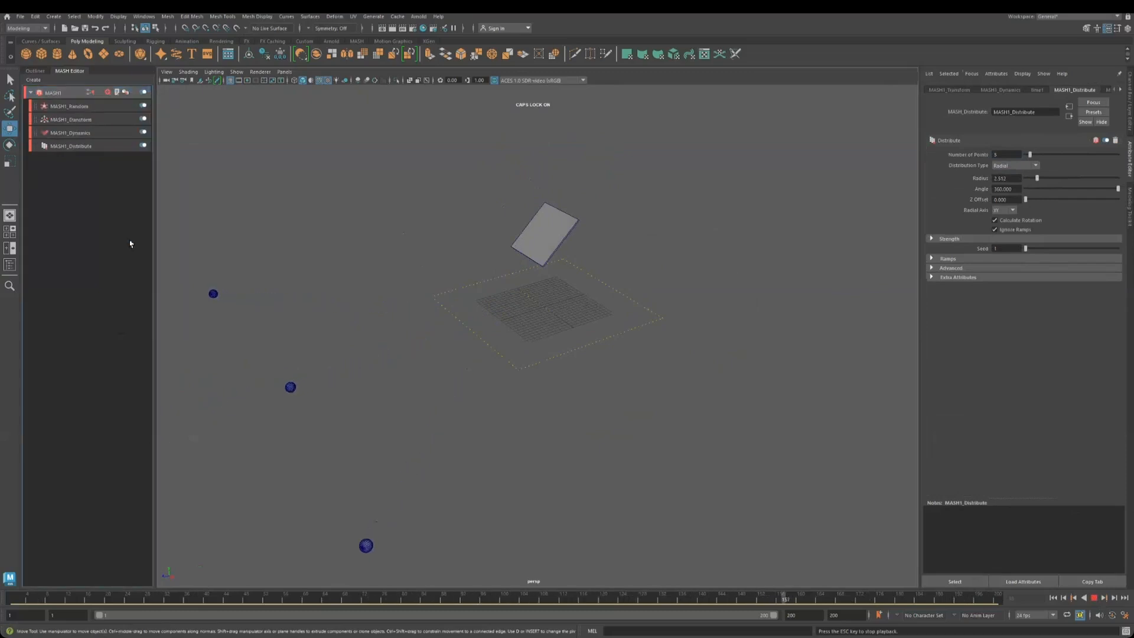
{"action": "left_click", "coordinate": [71, 107]}
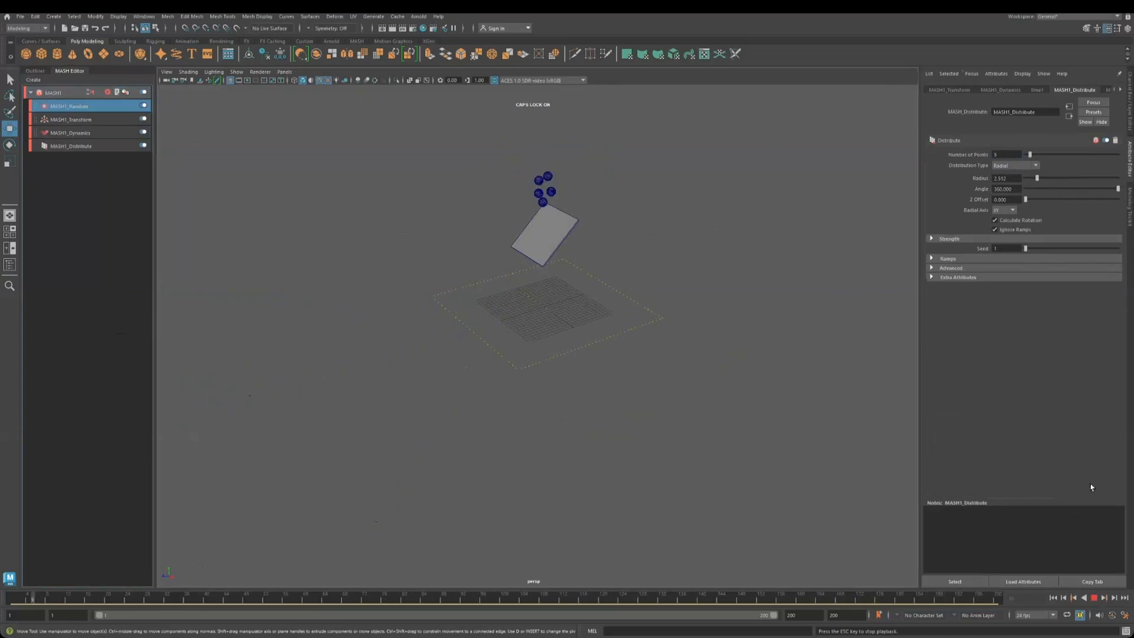
{"action": "key", "text": "Escape"}
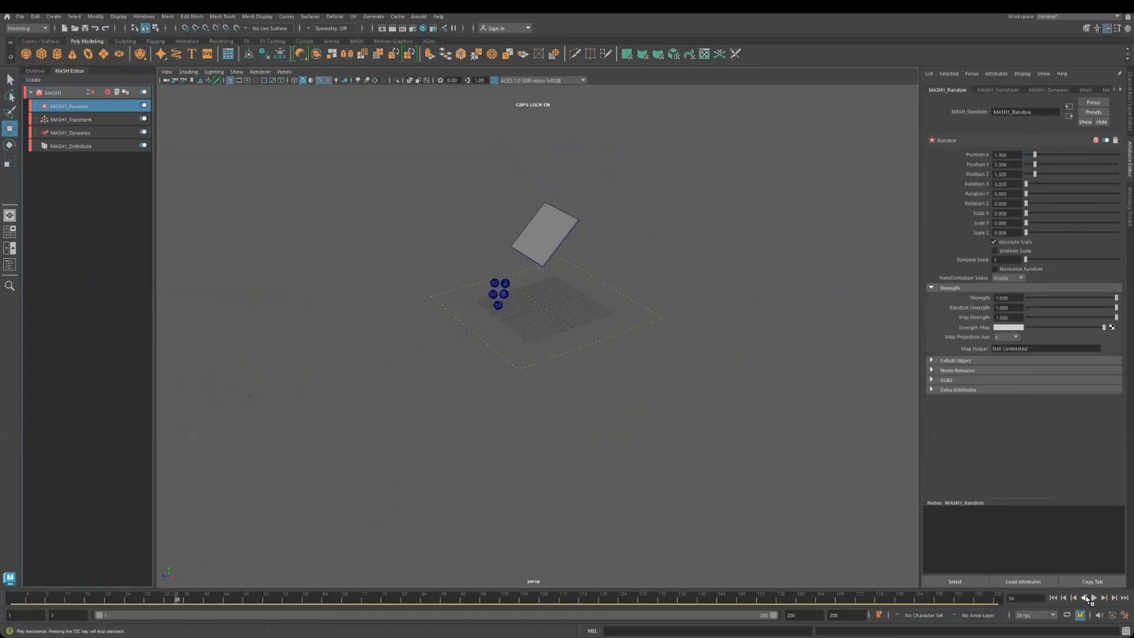
{"action": "left_click", "coordinate": [1053, 597]}
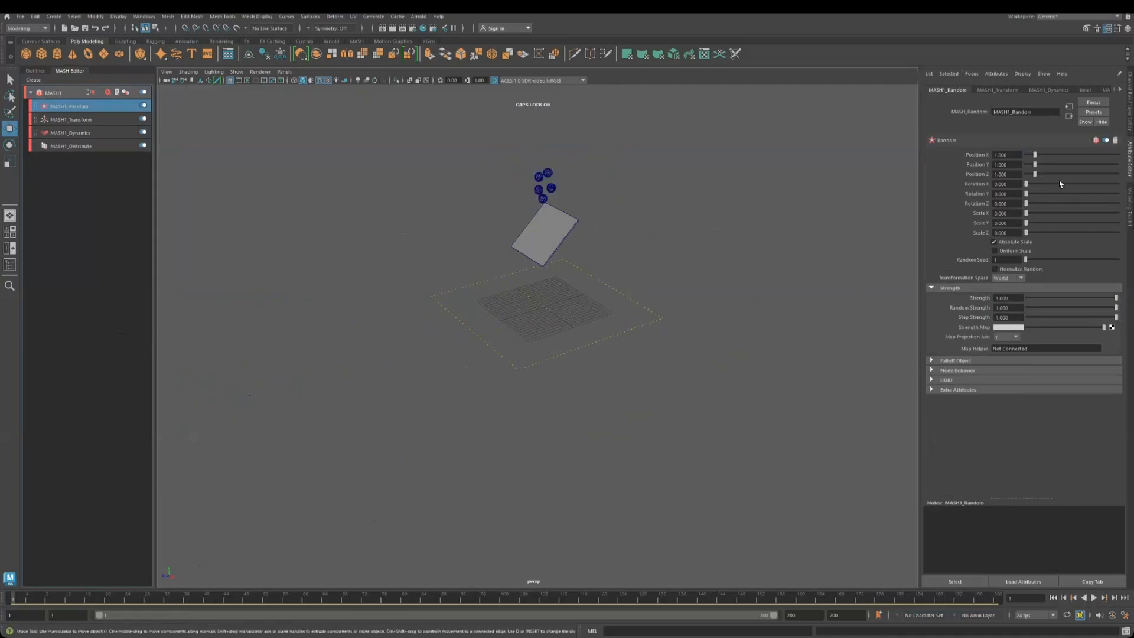
Set the Random node's positions to about 3.9, 1.9 and 3.6 and rotations to about 45, 75 and 34, leaving scale at zero
{"action": "left_click_drag", "start_coordinate": [1045, 154], "coordinate": [1058, 174]}
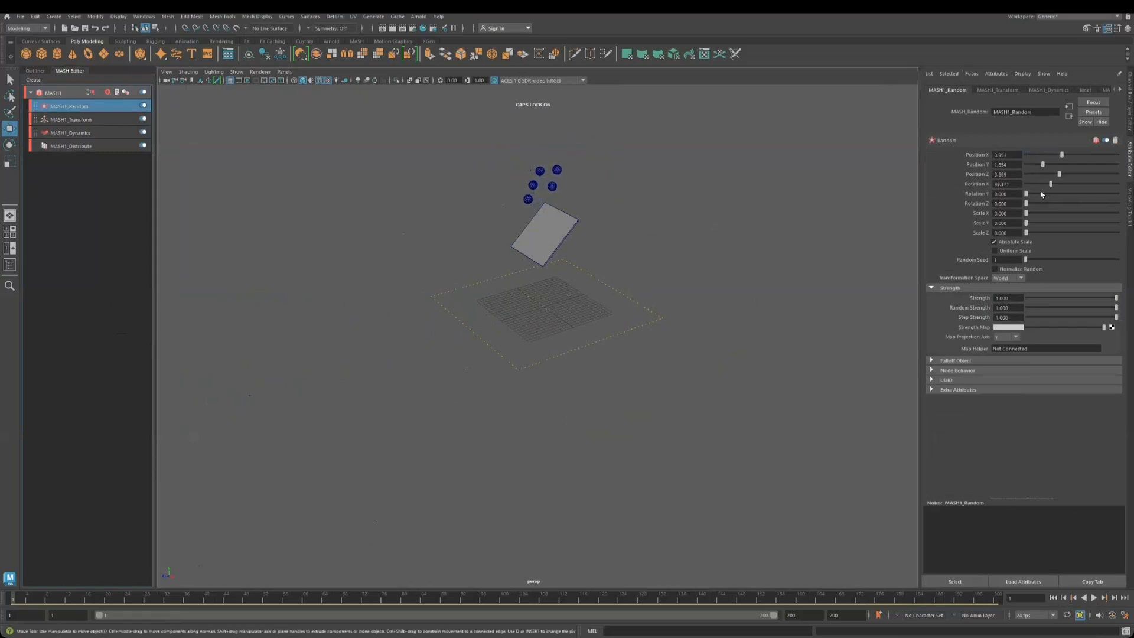
{"action": "left_click_drag", "start_coordinate": [1044, 213], "coordinate": [1045, 213]}
{"action": "key", "text": "ctrl+z"}
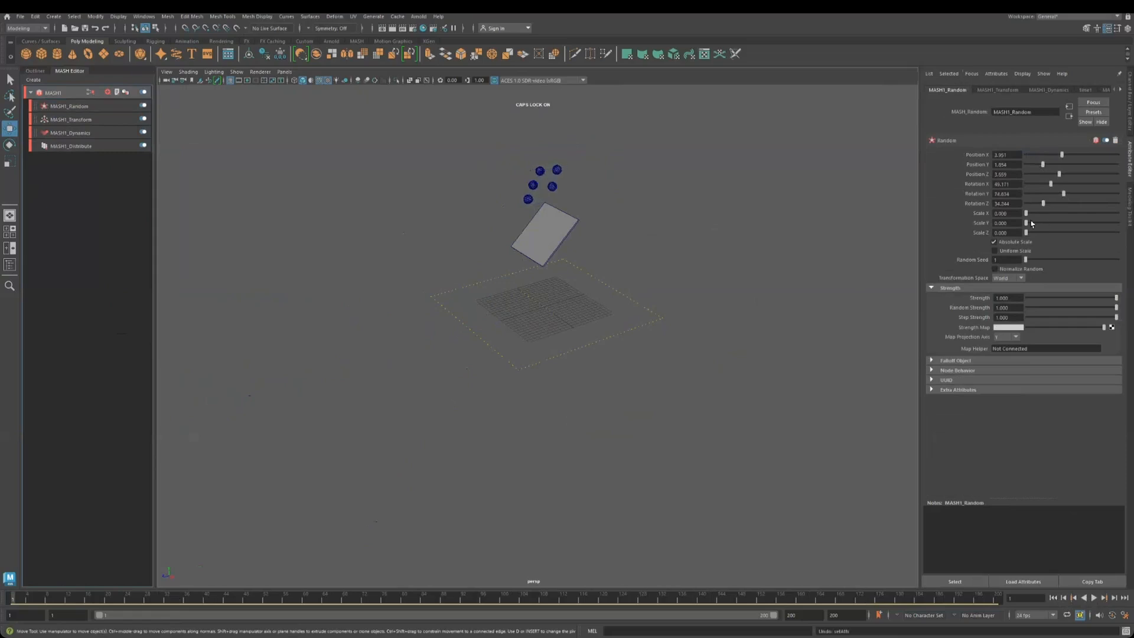
Set the Random node's random seed to 21 and run the simulation to check the scattered spheres
{"action": "left_click_drag", "start_coordinate": [1053, 263], "coordinate": [1045, 264]}
{"action": "left_click", "coordinate": [1093, 597]}
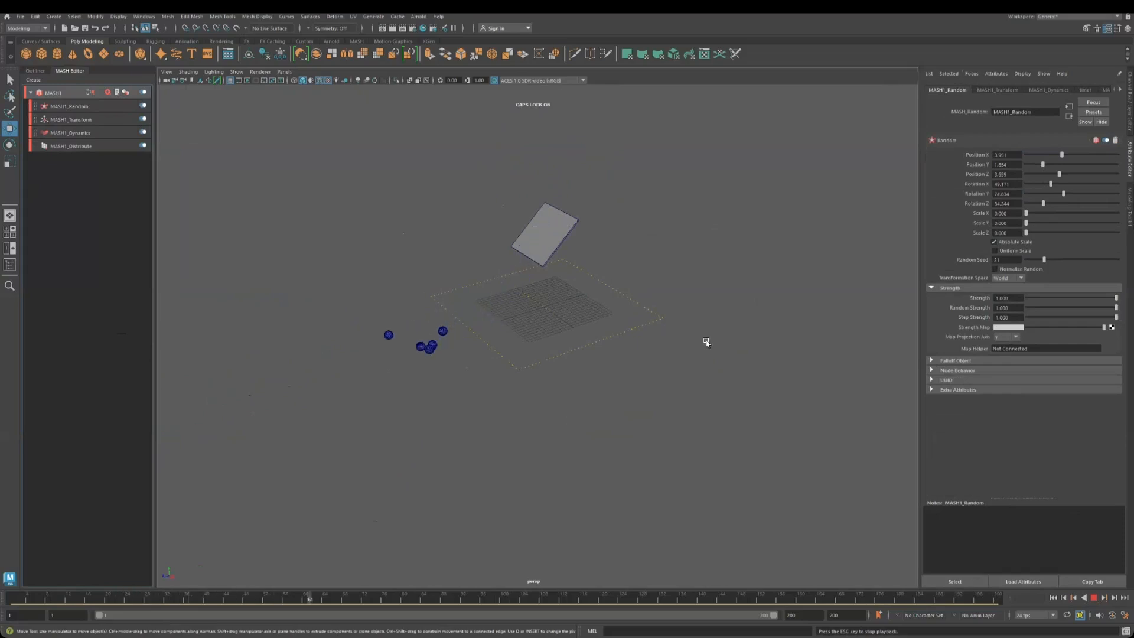
{"action": "left_click", "coordinate": [108, 93]}
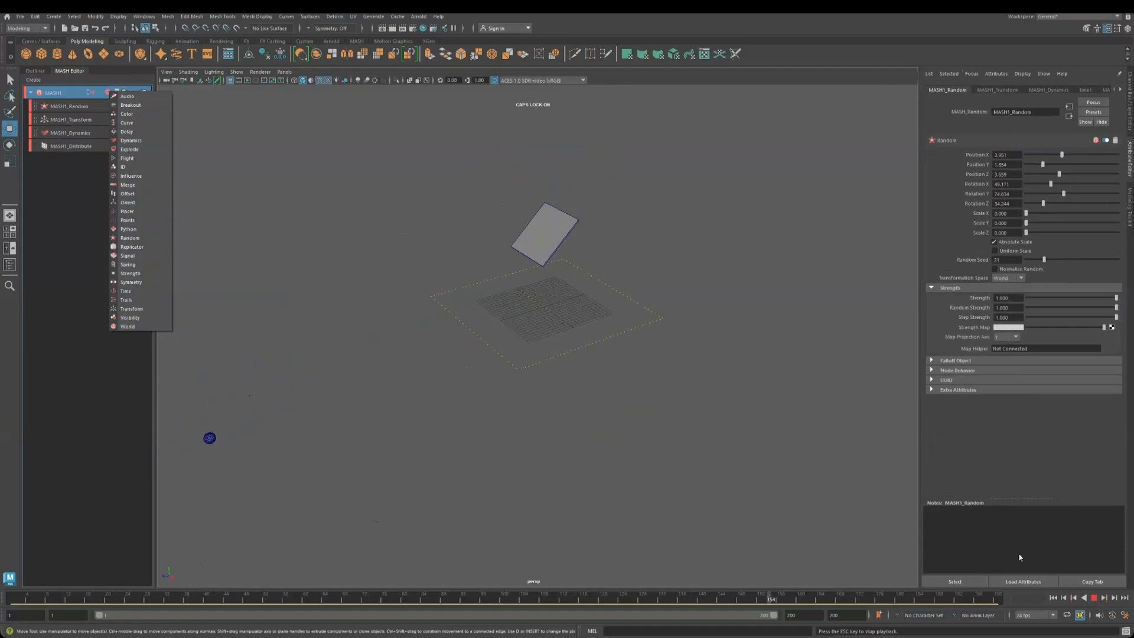
{"action": "left_click", "coordinate": [1094, 597]}
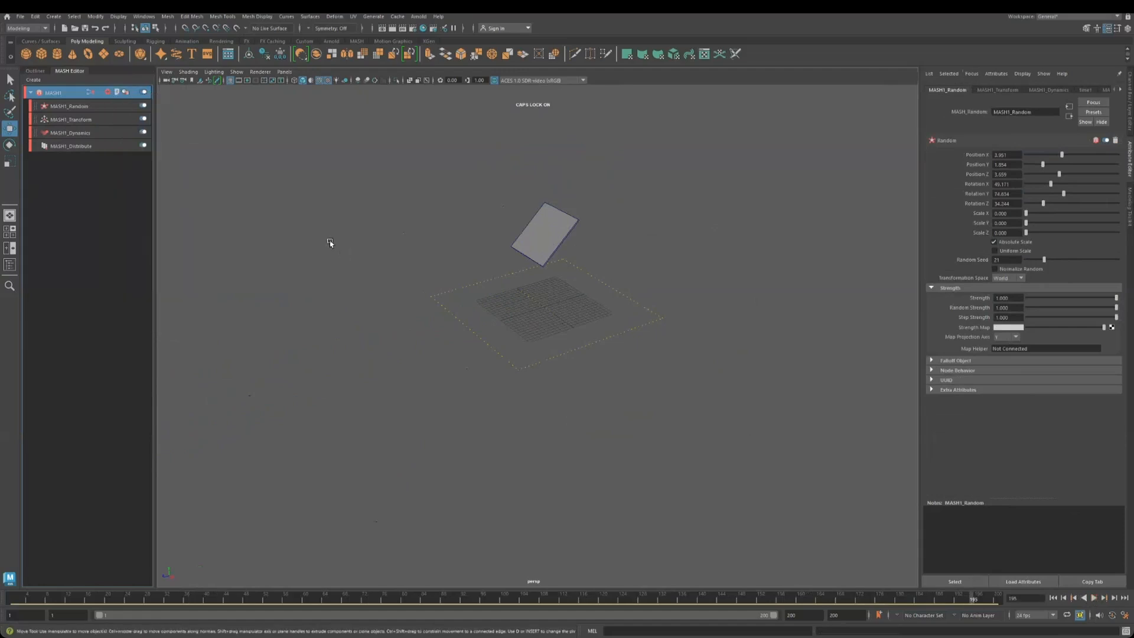
Create a polygon cube, move it along Z to the ground plane's edge and scale it into a thin upright wall
{"action": "left_click", "coordinate": [56, 59]}
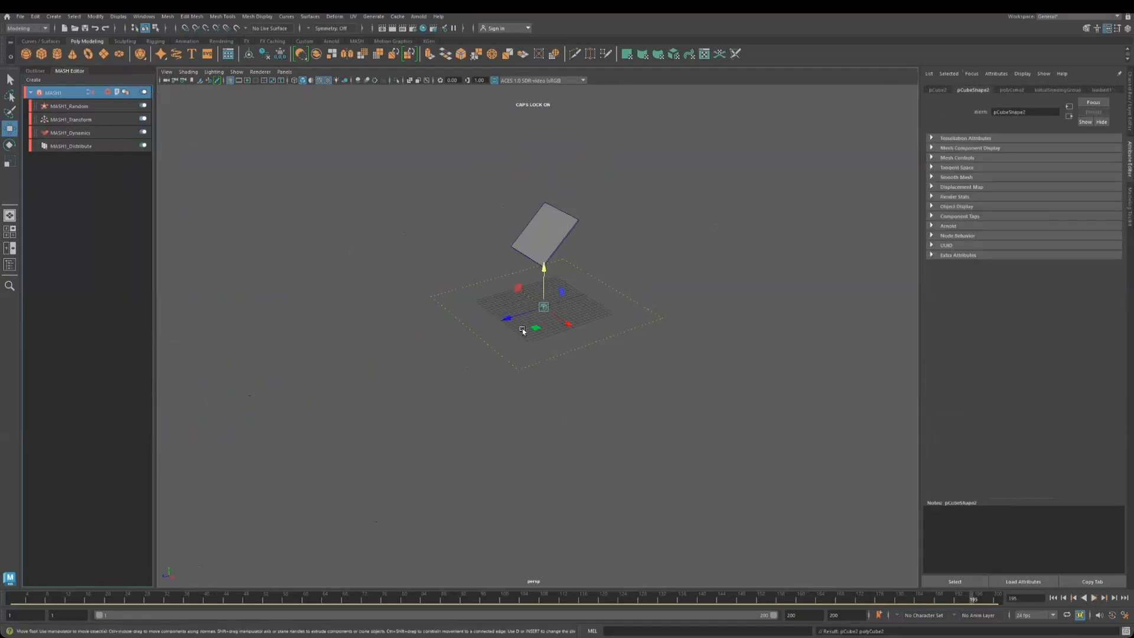
{"action": "left_click_drag", "start_coordinate": [520, 318], "coordinate": [470, 325]}
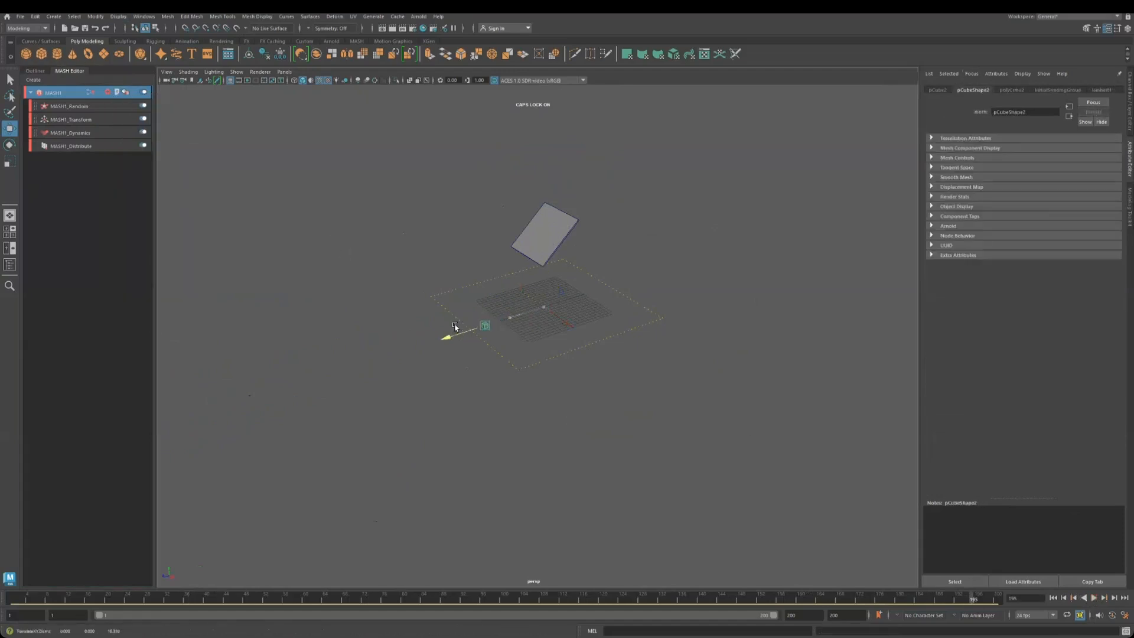
{"action": "key", "text": "e"}
{"action": "key", "text": "r"}
{"action": "left_click_drag", "start_coordinate": [483, 294], "coordinate": [478, 270]}
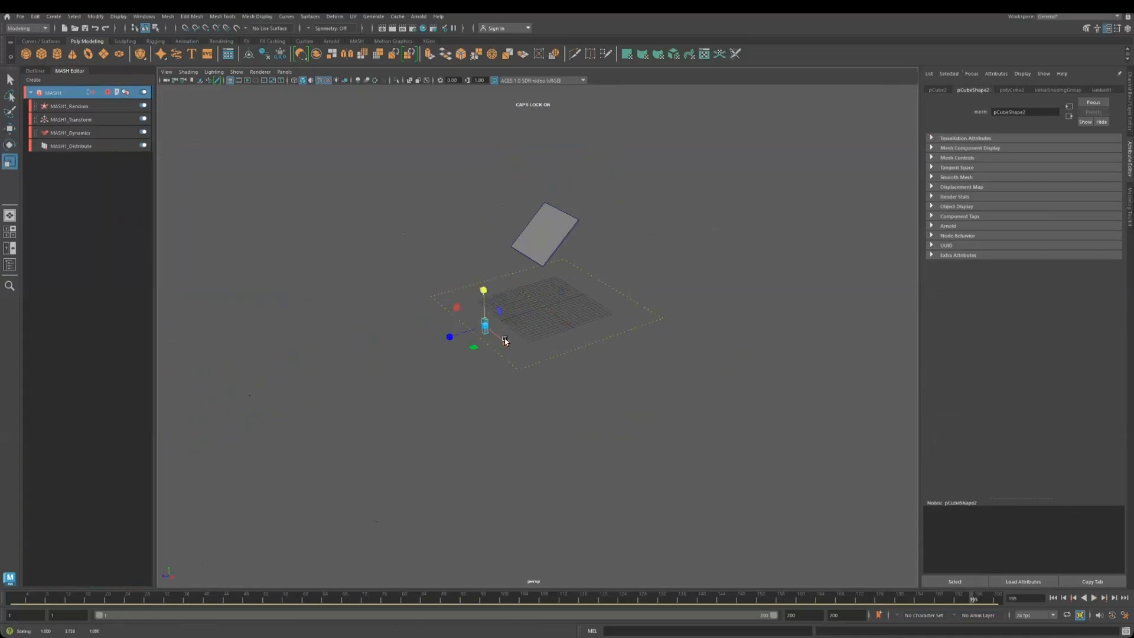
{"action": "left_click_drag", "start_coordinate": [558, 384], "coordinate": [723, 470]}
{"action": "left_click_drag", "start_coordinate": [485, 309], "coordinate": [481, 305]}
{"action": "left_click_drag", "start_coordinate": [486, 204], "coordinate": [495, 187]}
Reposition the upright wall at the ground plane's edge so it stands in the path below the tilted slab
{"action": "left_click_drag", "start_coordinate": [518, 431], "coordinate": [509, 395], "text": "alt"}
{"action": "left_click_drag", "start_coordinate": [505, 353], "coordinate": [519, 381], "text": "alt"}
{"action": "key", "text": "w"}
{"action": "left_click_drag", "start_coordinate": [503, 341], "coordinate": [453, 331], "text": "alt"}
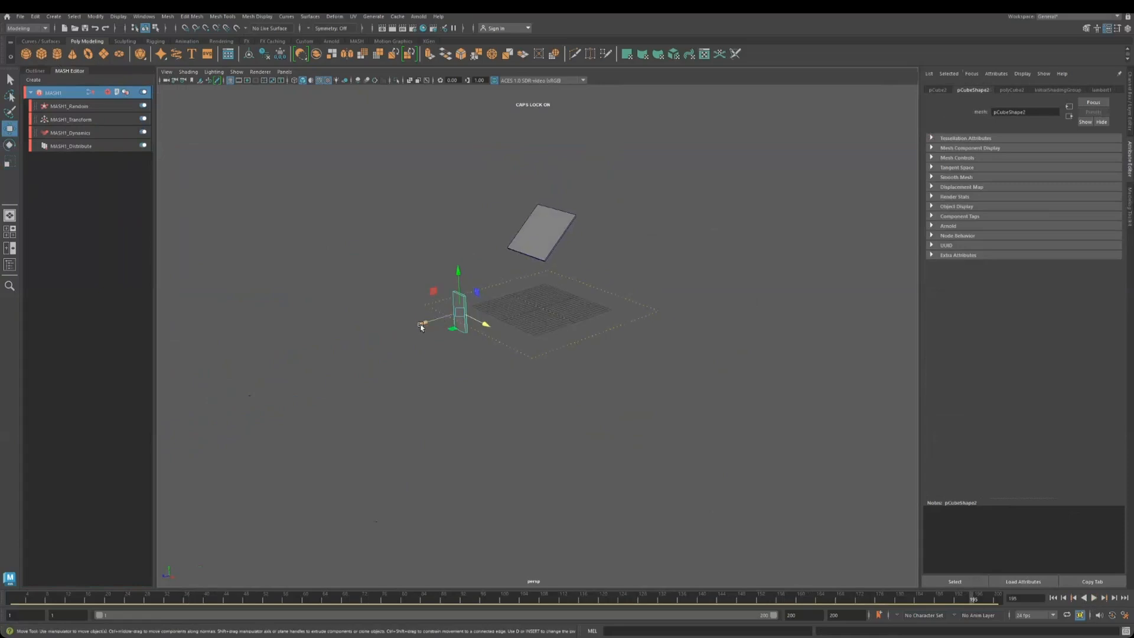
{"action": "left_click_drag", "start_coordinate": [480, 375], "coordinate": [469, 275], "text": "alt"}
{"action": "left_click_drag", "start_coordinate": [476, 384], "coordinate": [546, 311], "text": "alt"}
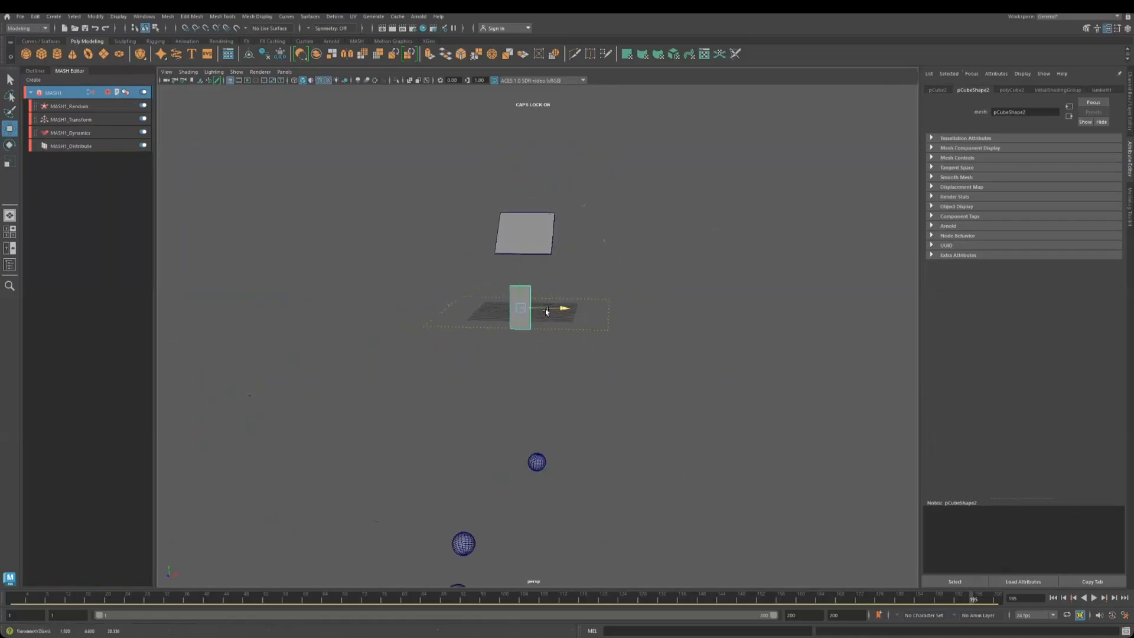
{"action": "left_click_drag", "start_coordinate": [601, 419], "coordinate": [574, 431], "text": "alt"}
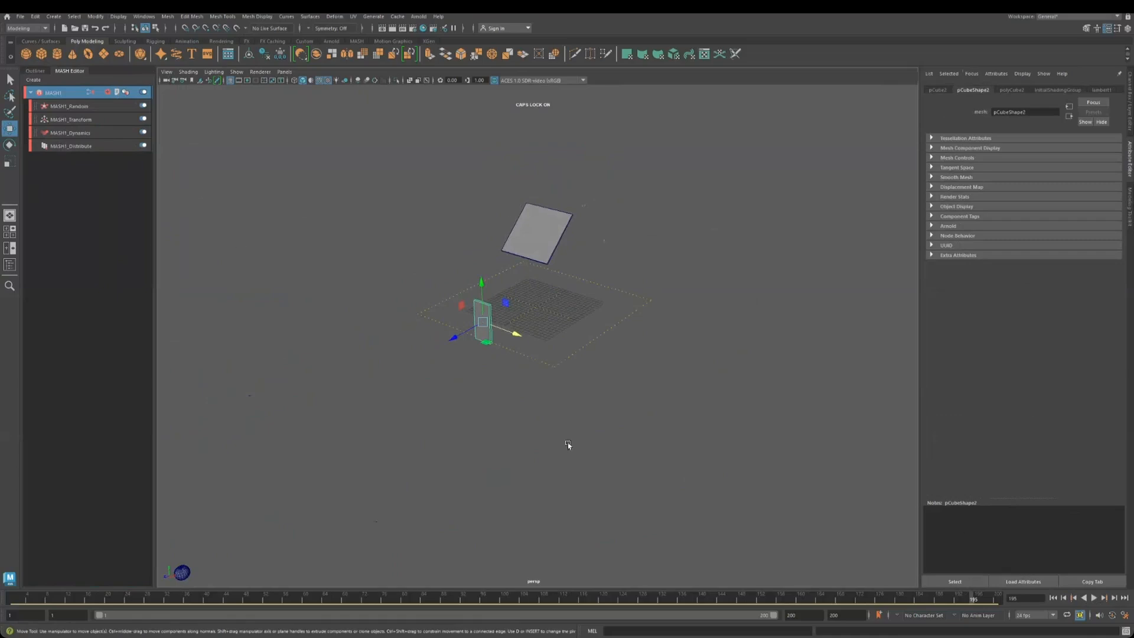
Add pCube2 to the bullet solver's collider objects and play the simulation from frame 1
{"action": "left_click", "coordinate": [571, 340]}
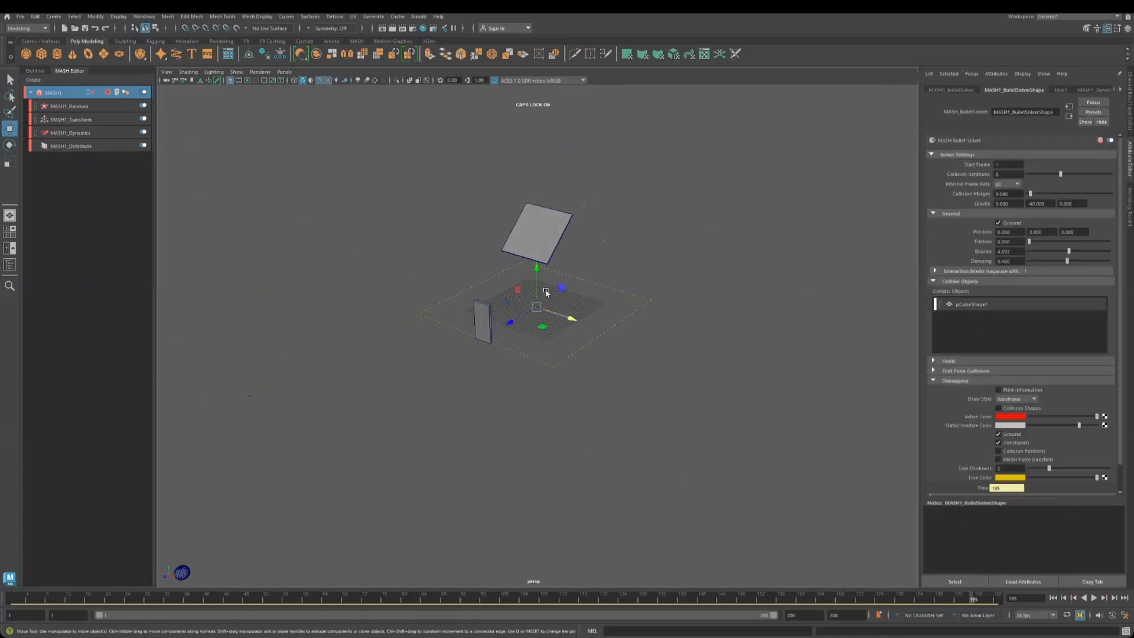
{"action": "left_click", "coordinate": [36, 71]}
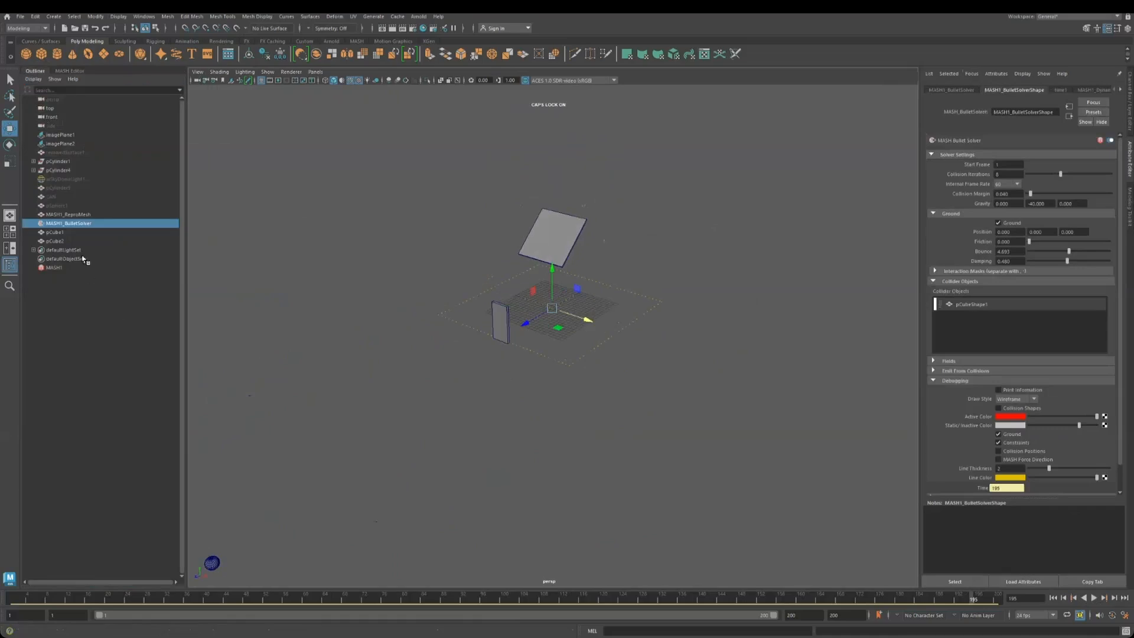
{"action": "middle_click_drag", "start_coordinate": [57, 243], "coordinate": [992, 350]}
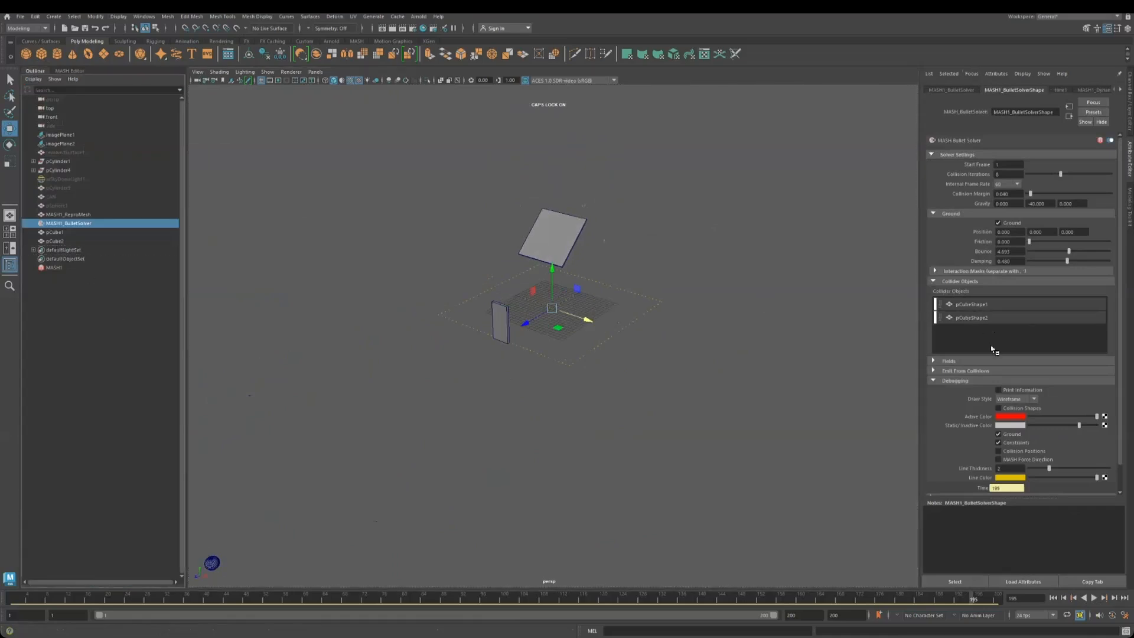
{"action": "left_click", "coordinate": [1052, 597]}
{"action": "left_click", "coordinate": [1093, 598]}
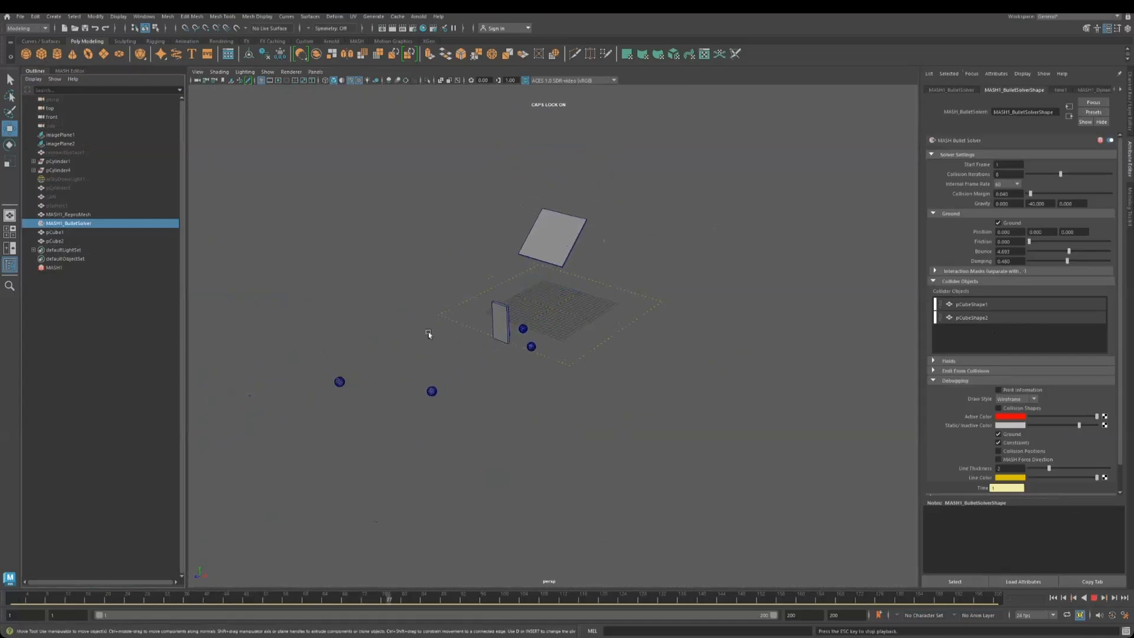
Select the upright wall pCube2, stop the simulation and scale the wall up into a larger, wider panel
{"action": "left_click_drag", "start_coordinate": [517, 389], "coordinate": [534, 348], "text": "alt"}
{"action": "left_click", "coordinate": [519, 339]}
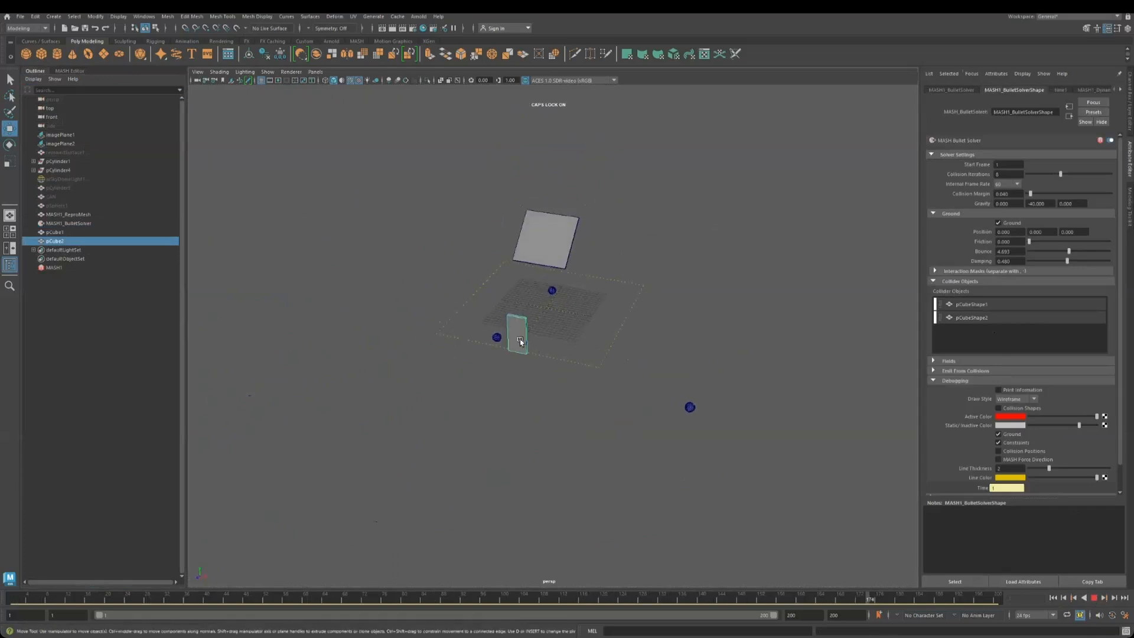
{"action": "key", "text": "r"}
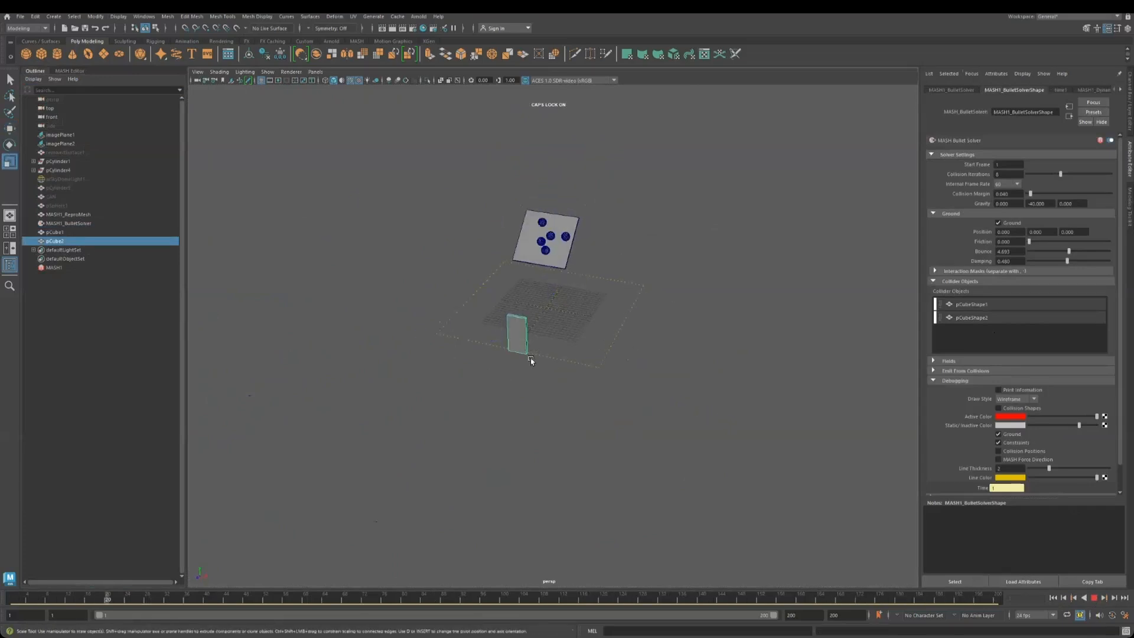
{"action": "left_click", "coordinate": [590, 404]}
{"action": "left_click_drag", "start_coordinate": [617, 422], "coordinate": [498, 376], "text": "alt"}
{"action": "left_click", "coordinate": [487, 302]}
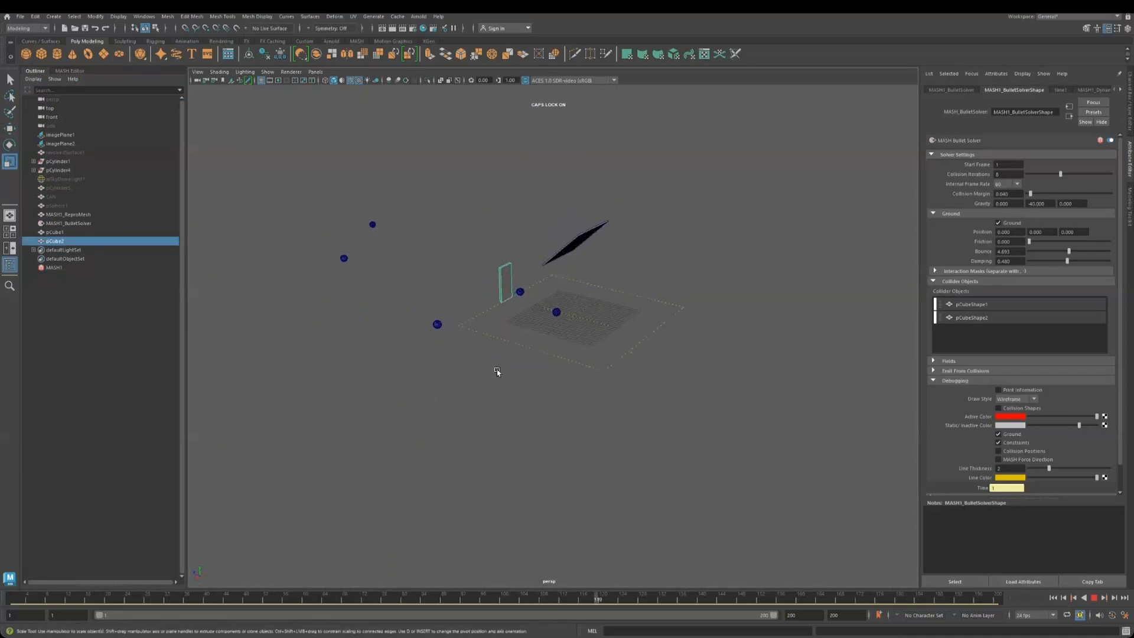
{"action": "key", "text": "Escape"}
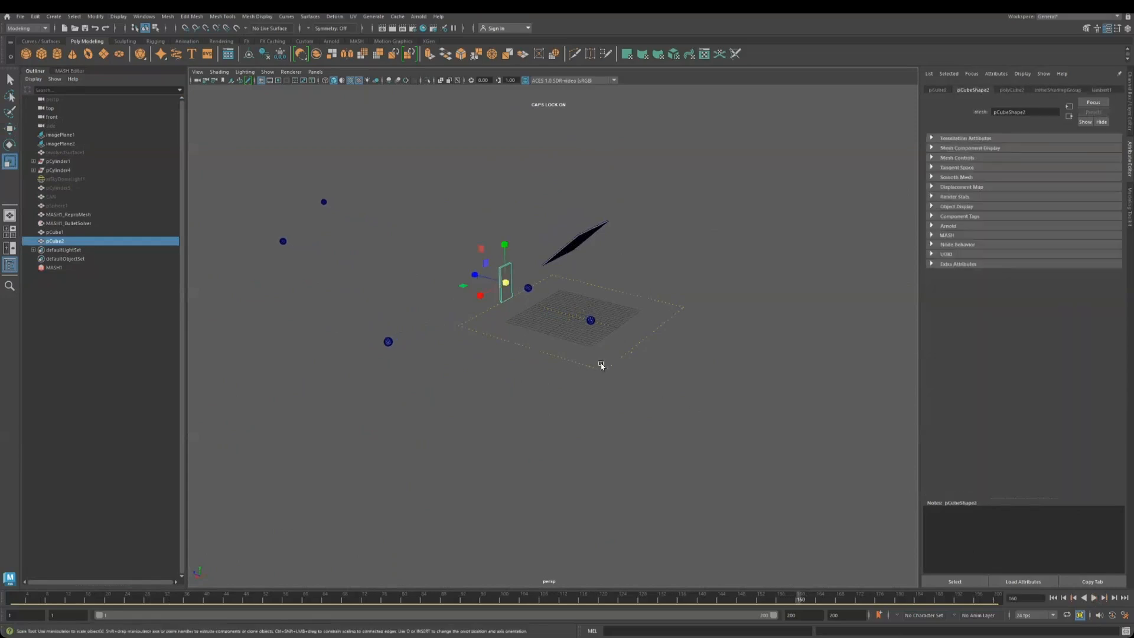
{"action": "left_click_drag", "start_coordinate": [491, 297], "coordinate": [220, 437]}
{"action": "left_click_drag", "start_coordinate": [566, 449], "coordinate": [635, 400], "text": "alt"}
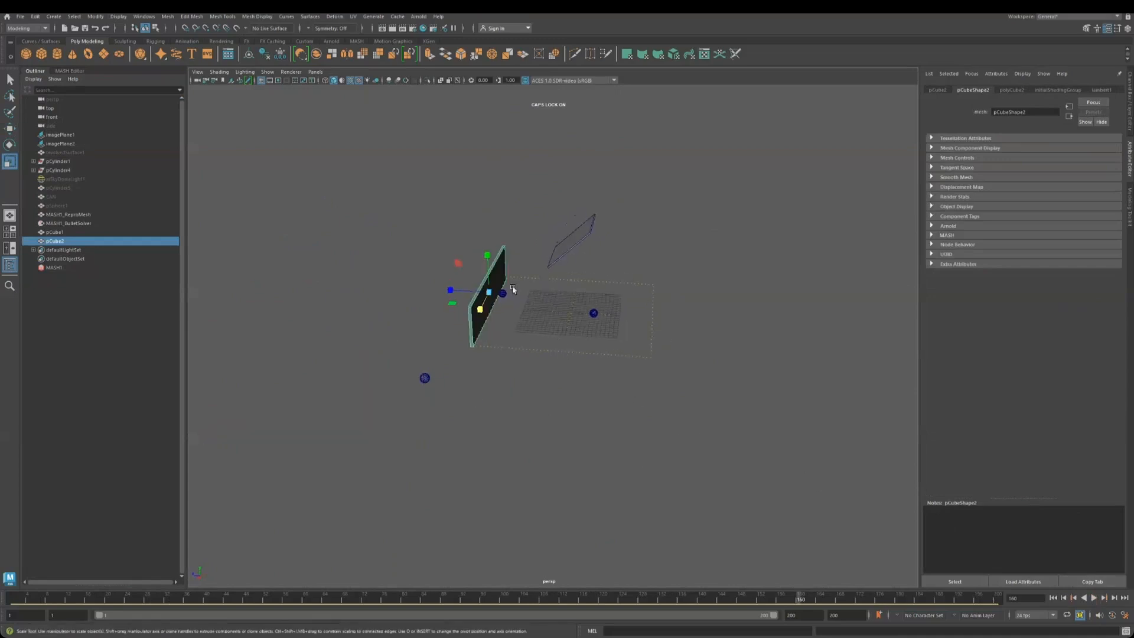
Rotate the enlarged wall so that it leans at an angle at the edge of the ground plane
{"action": "key", "text": "e"}
{"action": "left_click_drag", "start_coordinate": [509, 264], "coordinate": [490, 254]}
{"action": "left_click_drag", "start_coordinate": [582, 354], "coordinate": [650, 378], "text": "alt"}
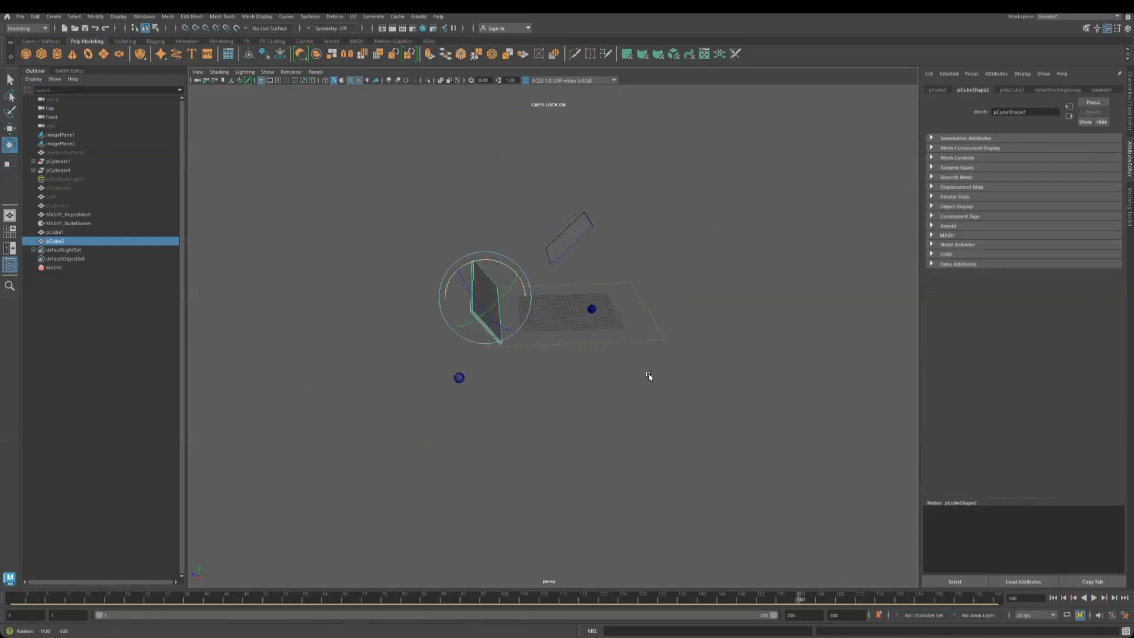
Raise the tilted slab and the wall together above the ground, and move the wall along Z closer to the slab
{"action": "left_click", "coordinate": [569, 244]}
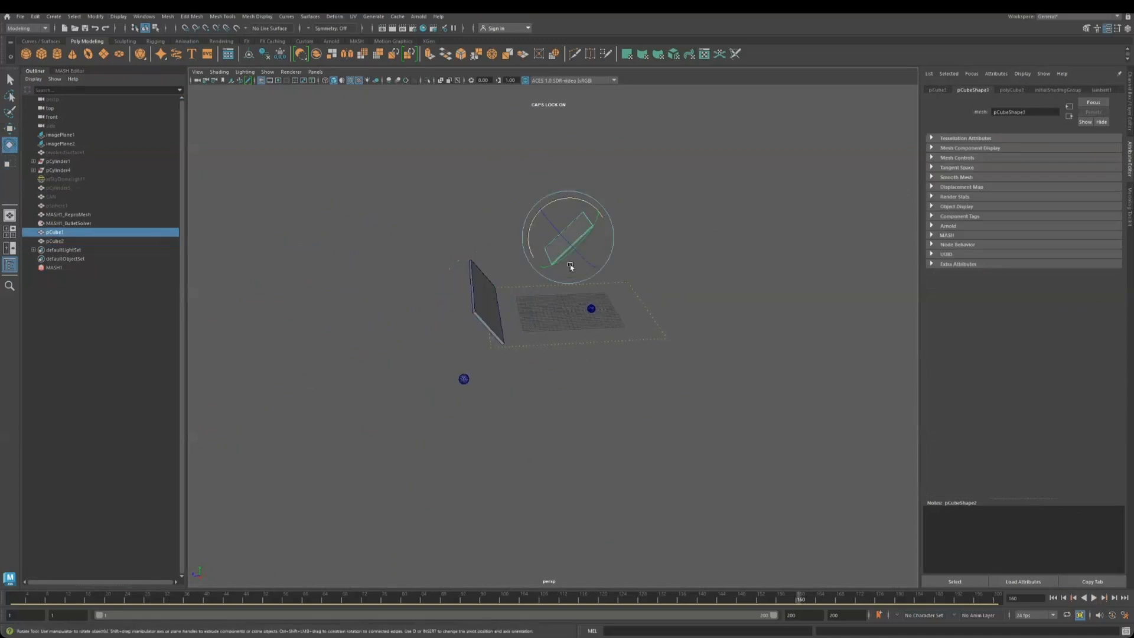
{"action": "left_click", "coordinate": [506, 317], "text": "shift"}
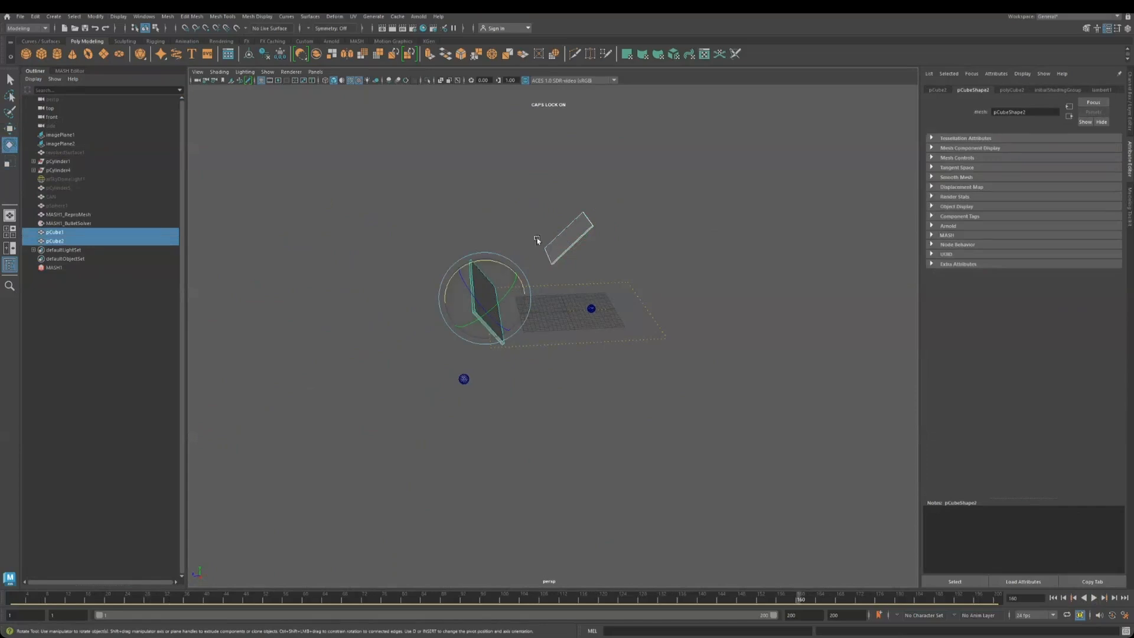
{"action": "key", "text": "w"}
{"action": "left_click_drag", "start_coordinate": [484, 260], "coordinate": [480, 224]}
{"action": "left_click", "coordinate": [441, 238]}
{"action": "left_click", "coordinate": [481, 270]}
{"action": "left_click_drag", "start_coordinate": [448, 269], "coordinate": [591, 336], "text": "alt"}
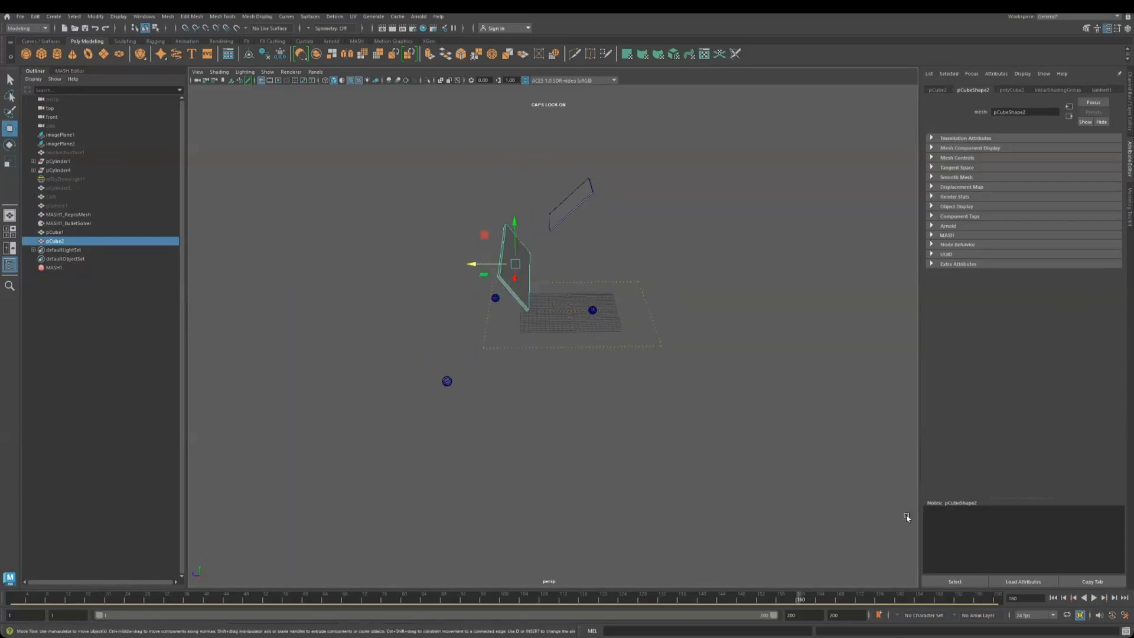
Set the MASH1 Transform node's Y position to 40 at frame 1, play the simulation to check the collisions, and stop it
{"action": "left_click", "coordinate": [1054, 598]}
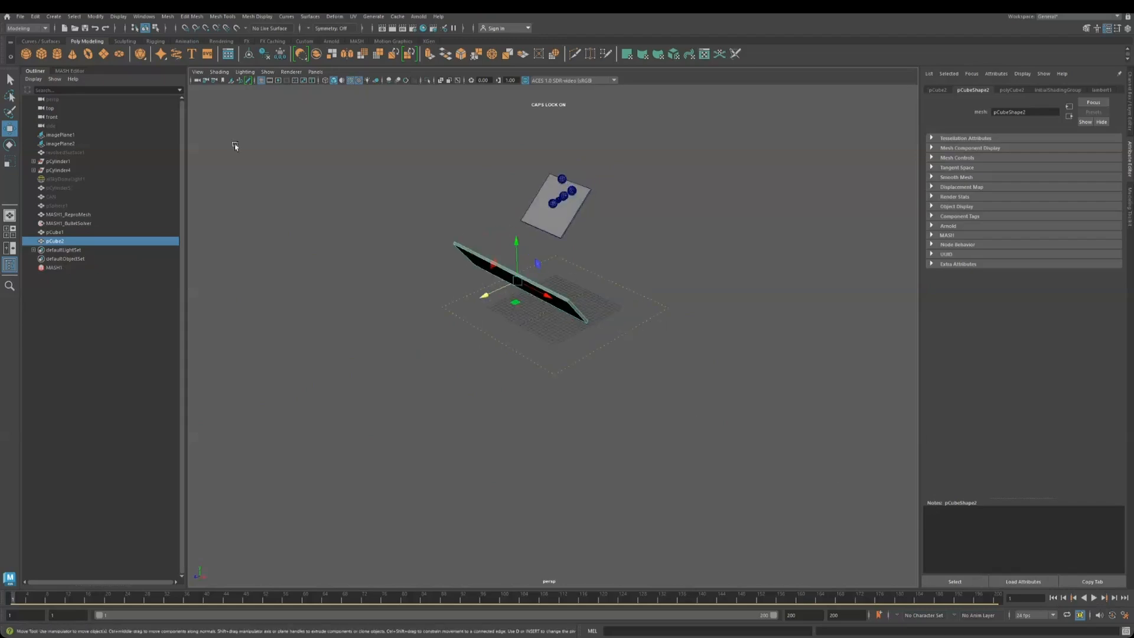
{"action": "left_click", "coordinate": [54, 267]}
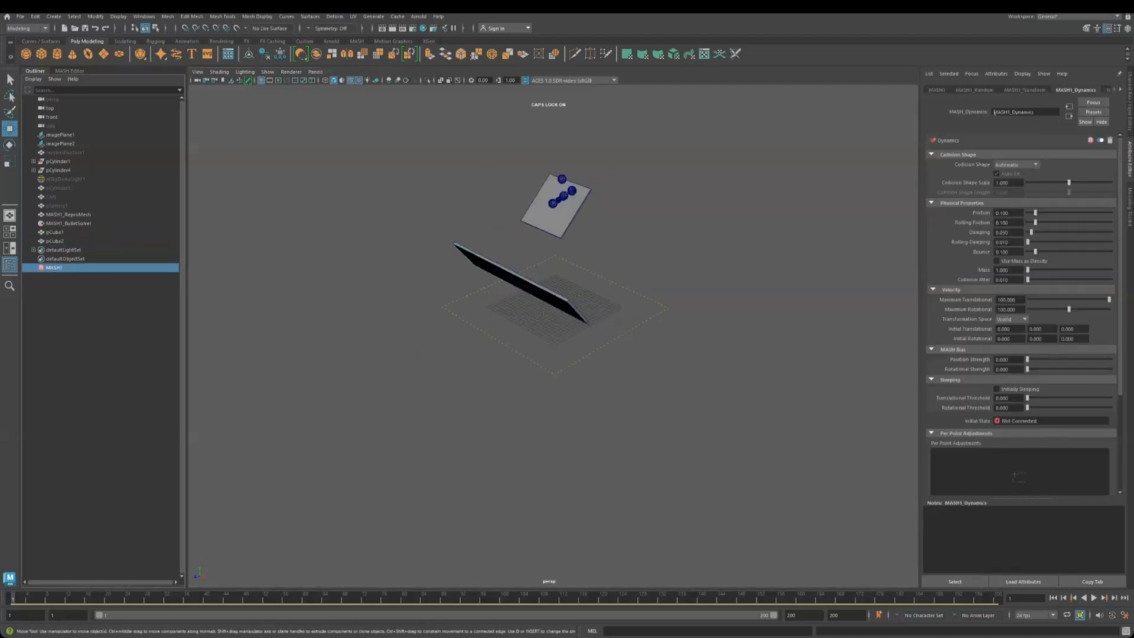
{"action": "left_click", "coordinate": [1030, 91]}
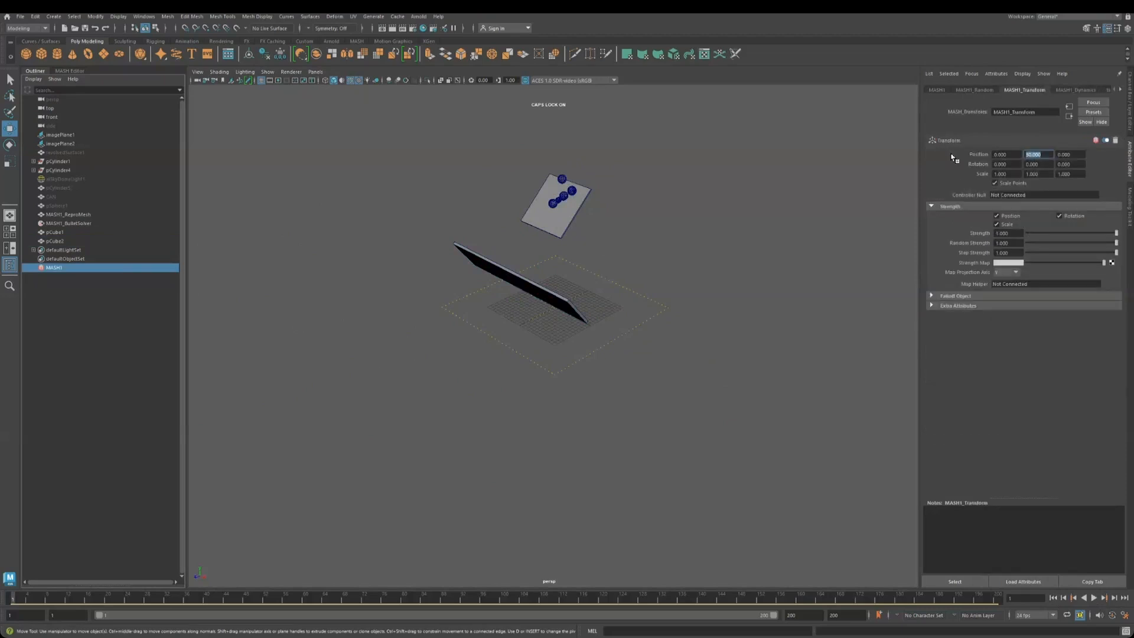
{"action": "type", "text": "40"}
{"action": "key", "text": "Return"}
{"action": "left_click_drag", "start_coordinate": [646, 365], "coordinate": [614, 364], "text": "alt"}
{"action": "middle_click_drag", "start_coordinate": [649, 339], "coordinate": [640, 387], "text": "alt"}
{"action": "left_click", "coordinate": [1093, 598]}
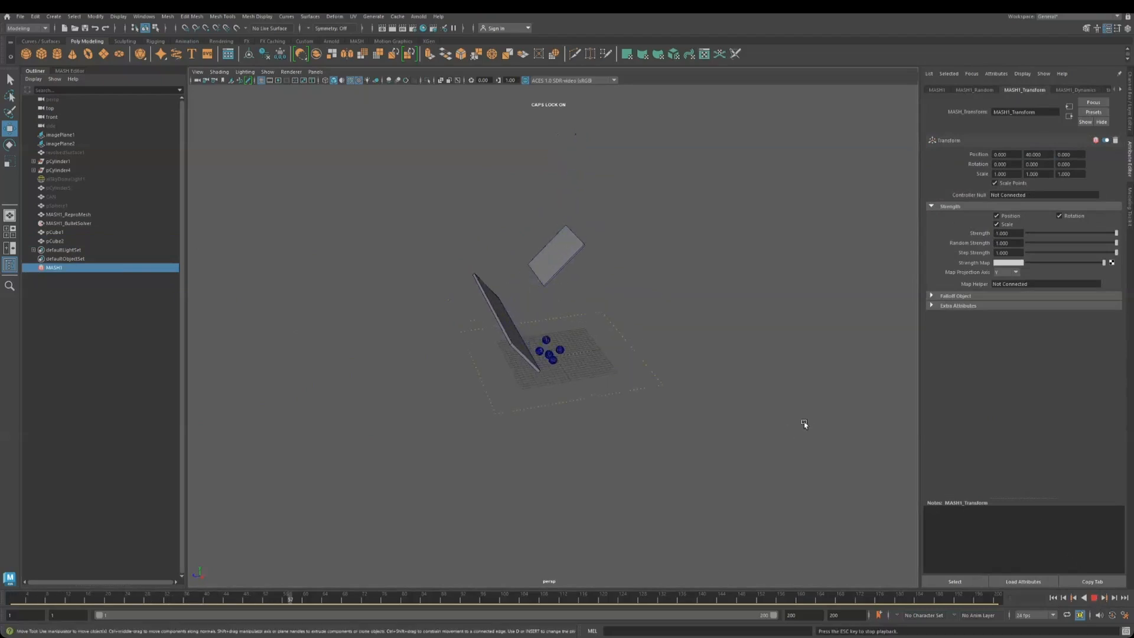
{"action": "left_click_drag", "start_coordinate": [630, 408], "coordinate": [655, 409], "text": "alt"}
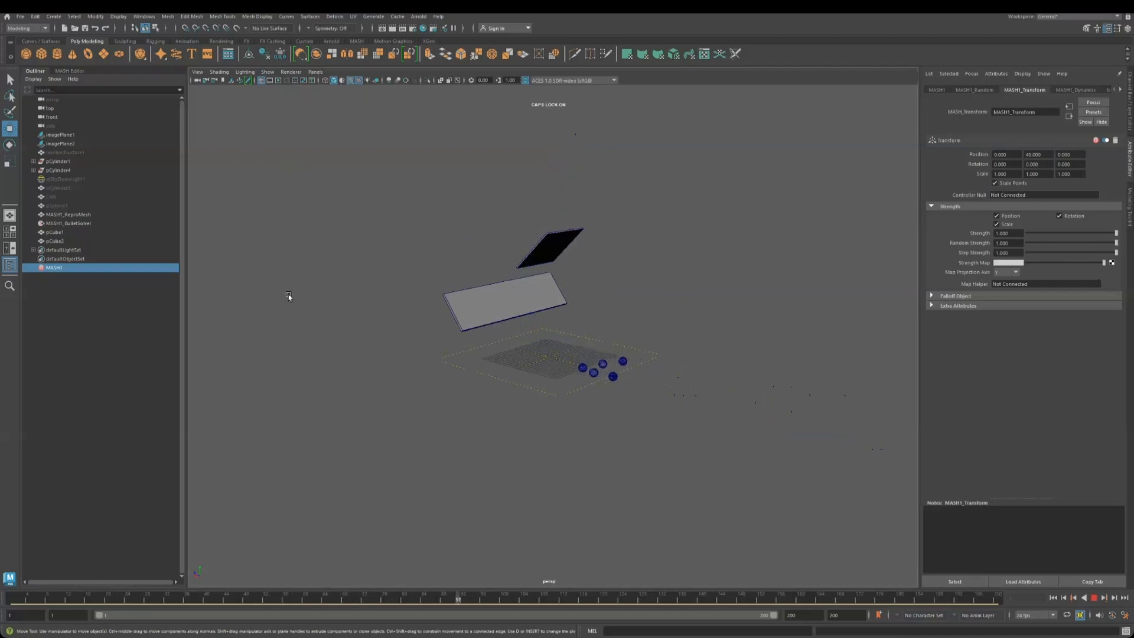
{"action": "left_click_drag", "start_coordinate": [725, 410], "coordinate": [626, 428], "text": "alt"}
{"action": "key", "text": "Escape"}
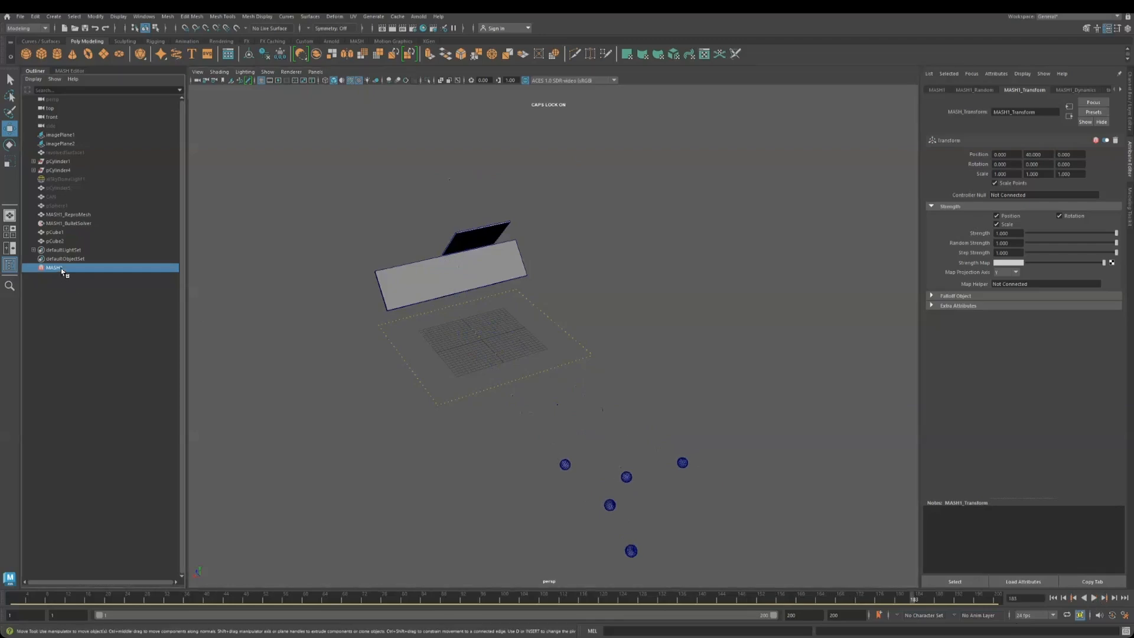
Delete the MASH1 network, its ReproMesh and bullet solver, and both collider cubes from the scene
{"action": "key", "text": "Delete"}
{"action": "left_click", "coordinate": [56, 215]}
{"action": "key", "text": "Delete"}
{"action": "left_click", "coordinate": [57, 215]}
{"action": "key", "text": "Delete"}
Unhide the CAN model and frame it in the perspective view
{"action": "left_click", "coordinate": [52, 198]}
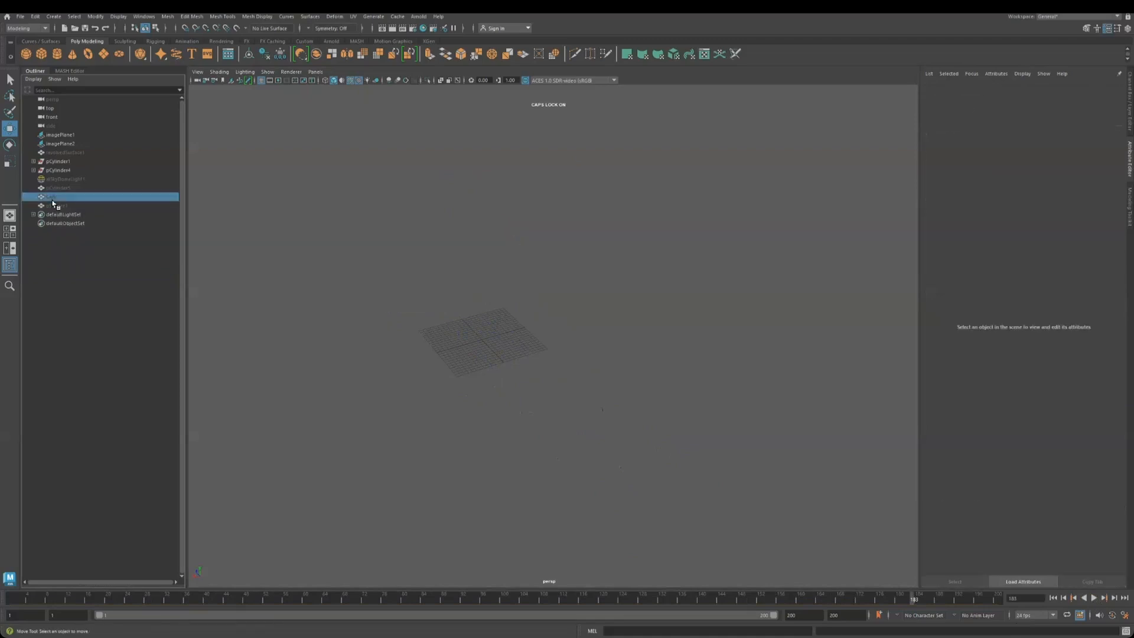
{"action": "key", "text": "h"}
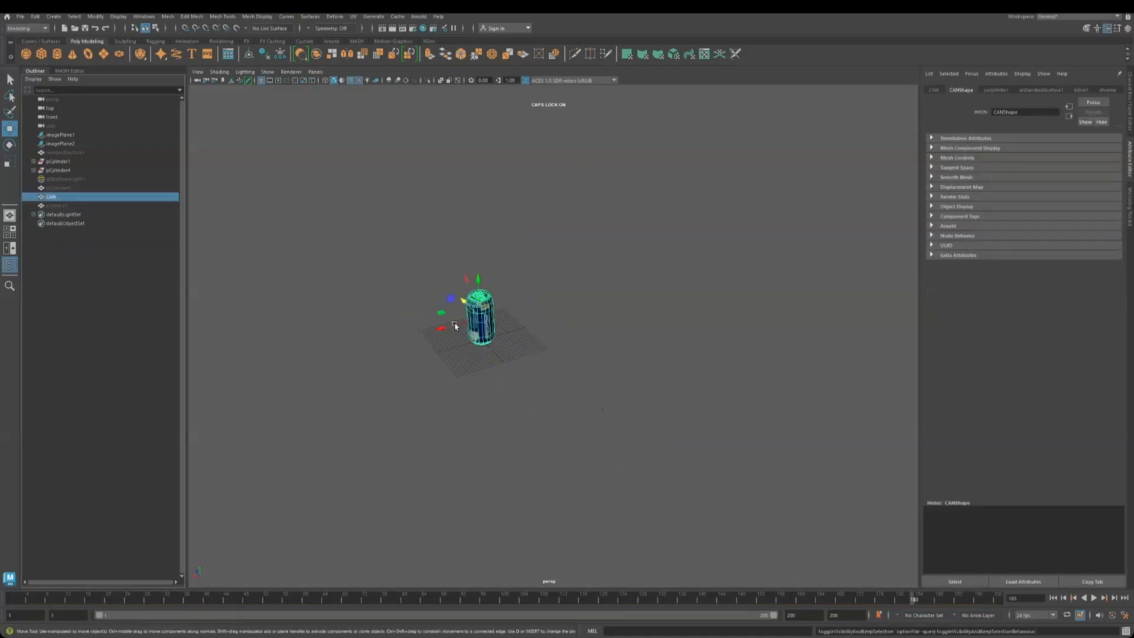
{"action": "left_click_drag", "start_coordinate": [492, 354], "coordinate": [608, 348], "text": "alt"}
{"action": "middle_click_drag", "start_coordinate": [647, 354], "coordinate": [614, 363], "text": "alt"}
{"action": "scroll", "coordinate": [519, 319], "scroll_direction": "up", "scroll_amount": 6}
{"action": "scroll", "coordinate": [537, 366], "scroll_direction": "up", "scroll_amount": 5}
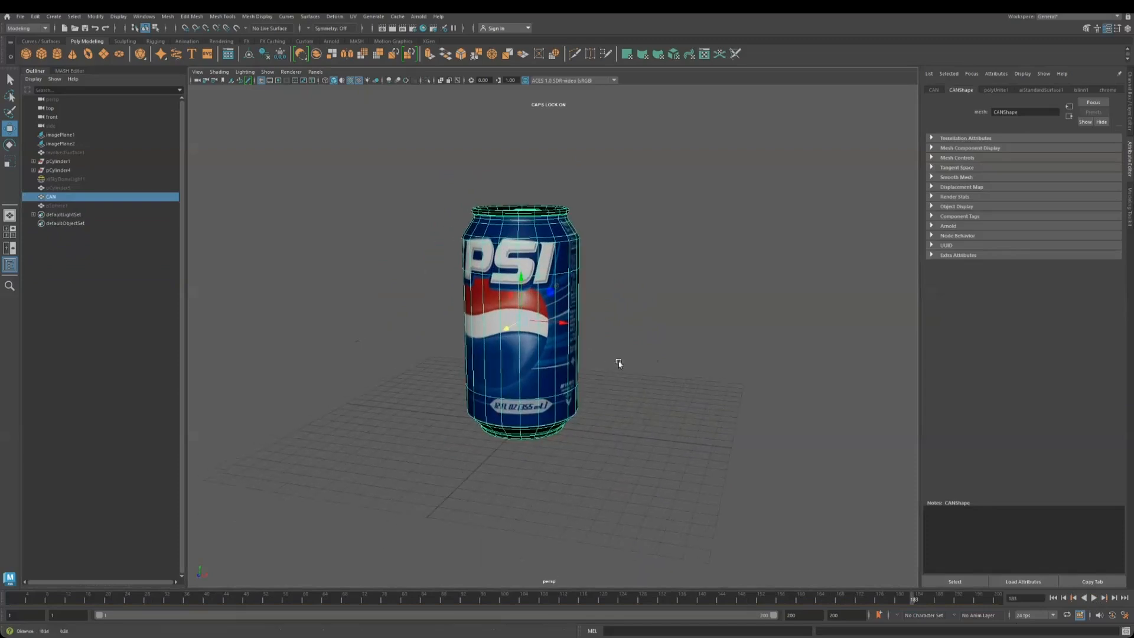
Scale the CAN model down uniformly to less than half its size and keep it selected
{"action": "key", "text": "r"}
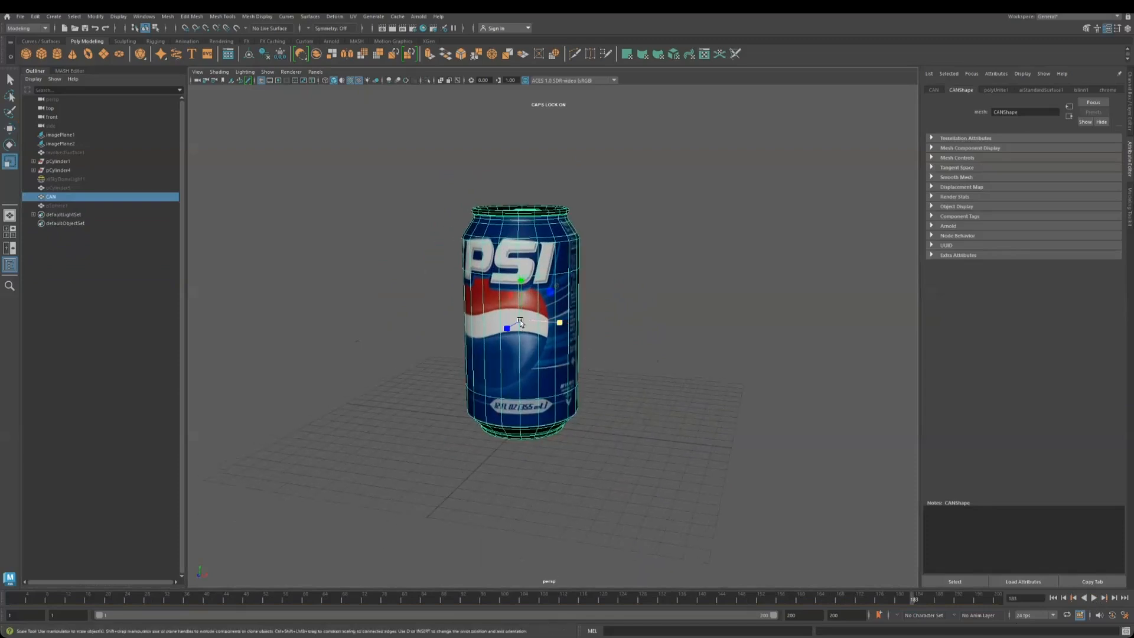
{"action": "left_click_drag", "start_coordinate": [520, 320], "coordinate": [430, 440]}
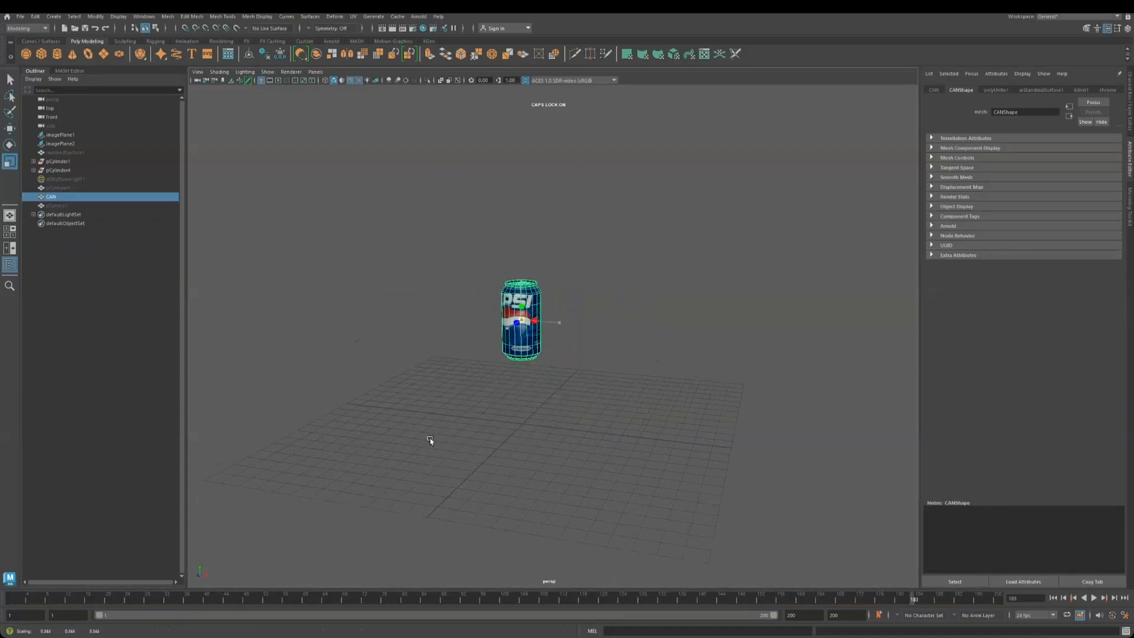
{"action": "left_click", "coordinate": [668, 429]}
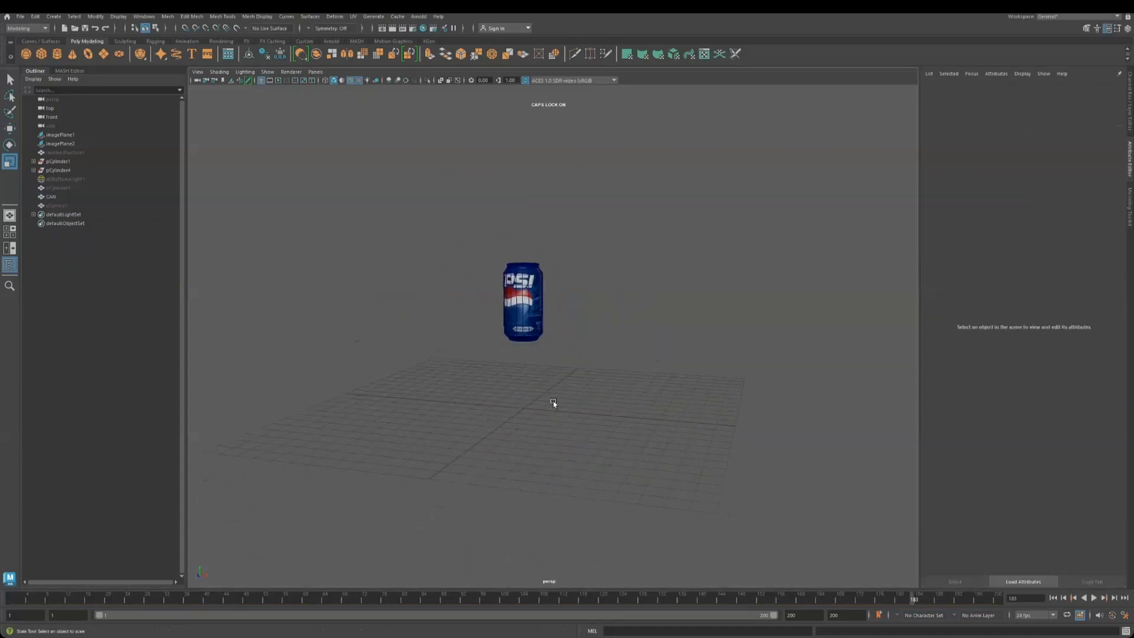
{"action": "left_click", "coordinate": [532, 326]}
{"action": "left_click_drag", "start_coordinate": [608, 342], "coordinate": [604, 364], "text": "alt"}
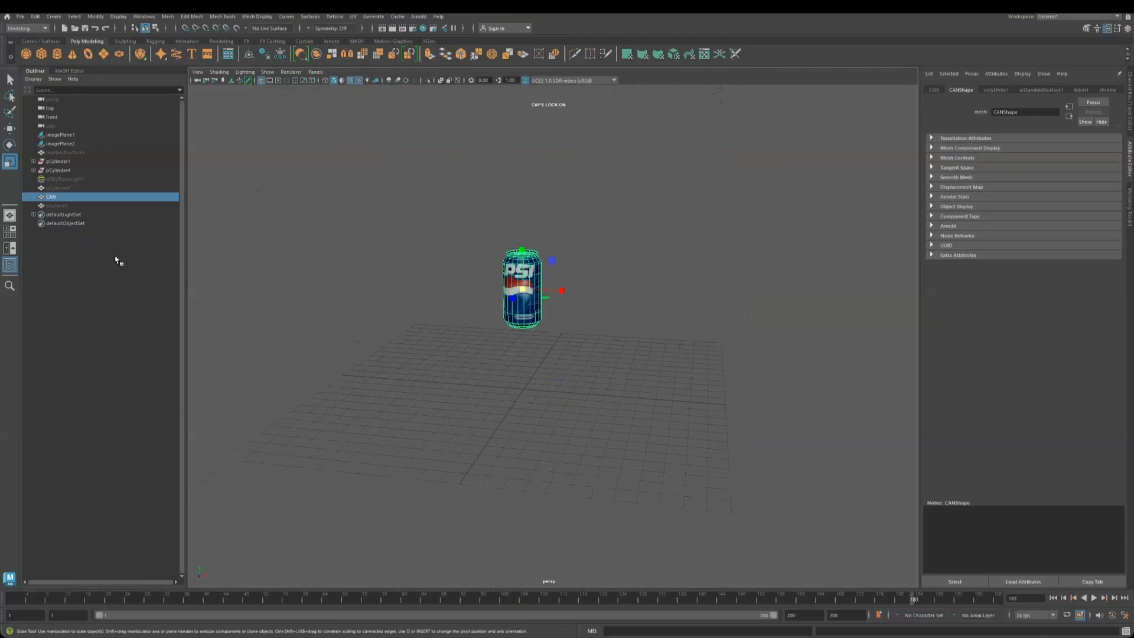
Delete the construction history of all objects in the scene
{"action": "left_click", "coordinate": [34, 16]}
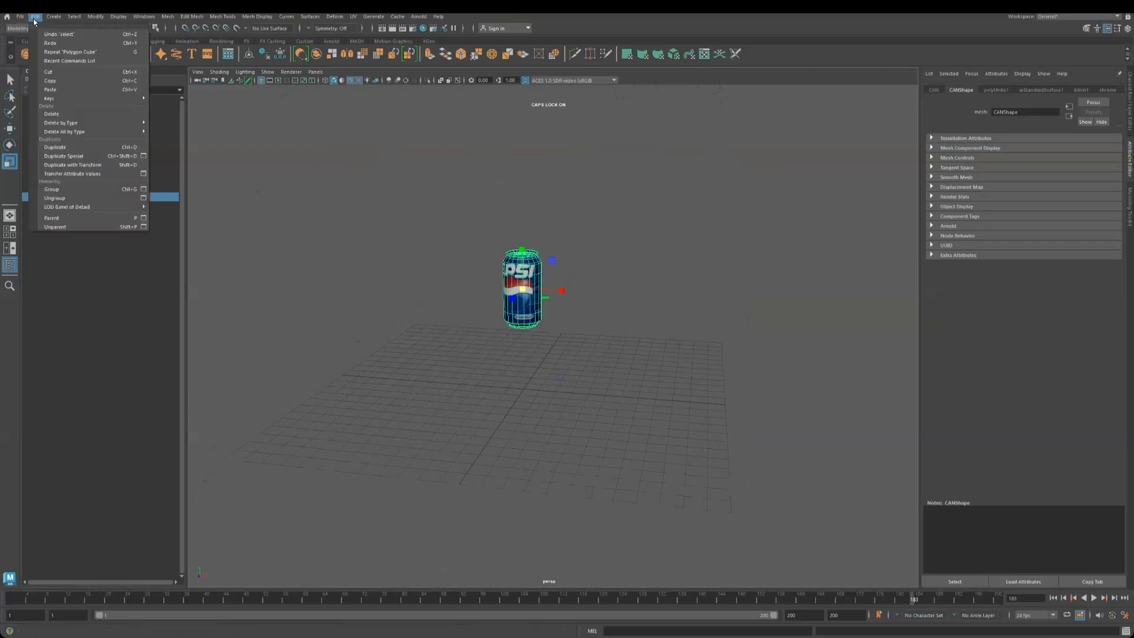
{"action": "mouse_move", "coordinate": [65, 131]}
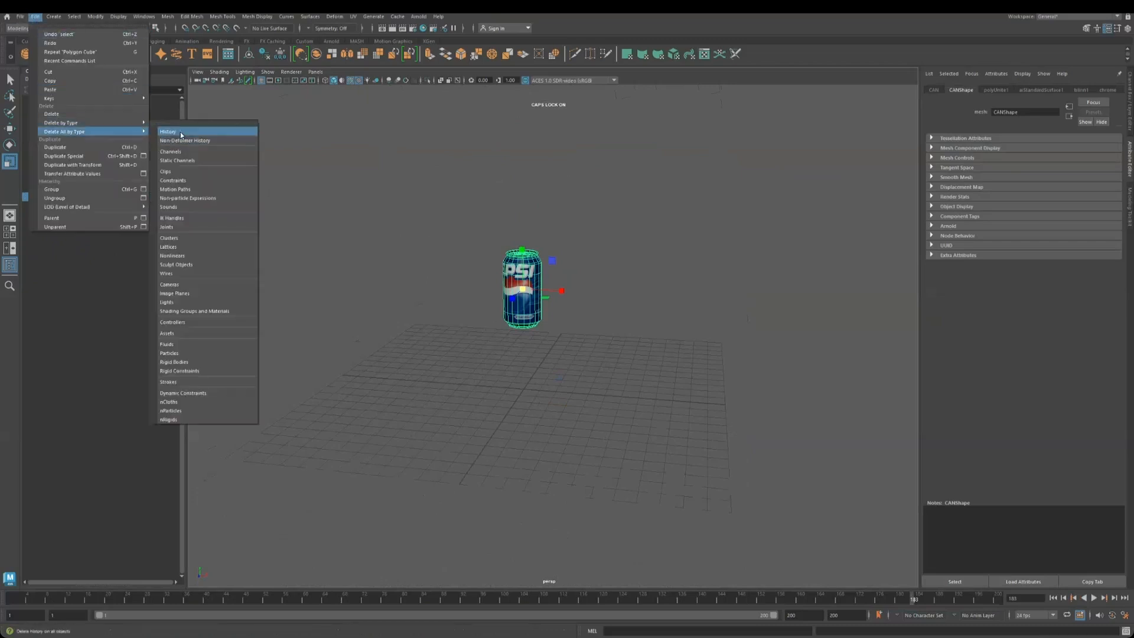
{"action": "left_click", "coordinate": [171, 133]}
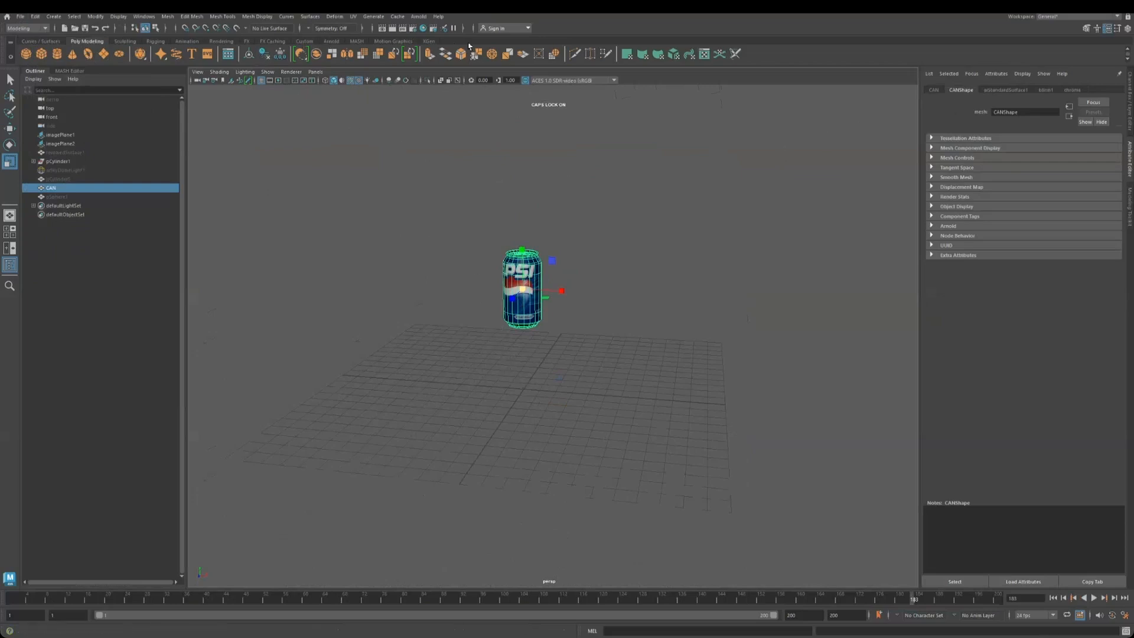
Create a MASH network from the CAN model and show it in the MASH Editor
{"action": "left_click", "coordinate": [358, 42]}
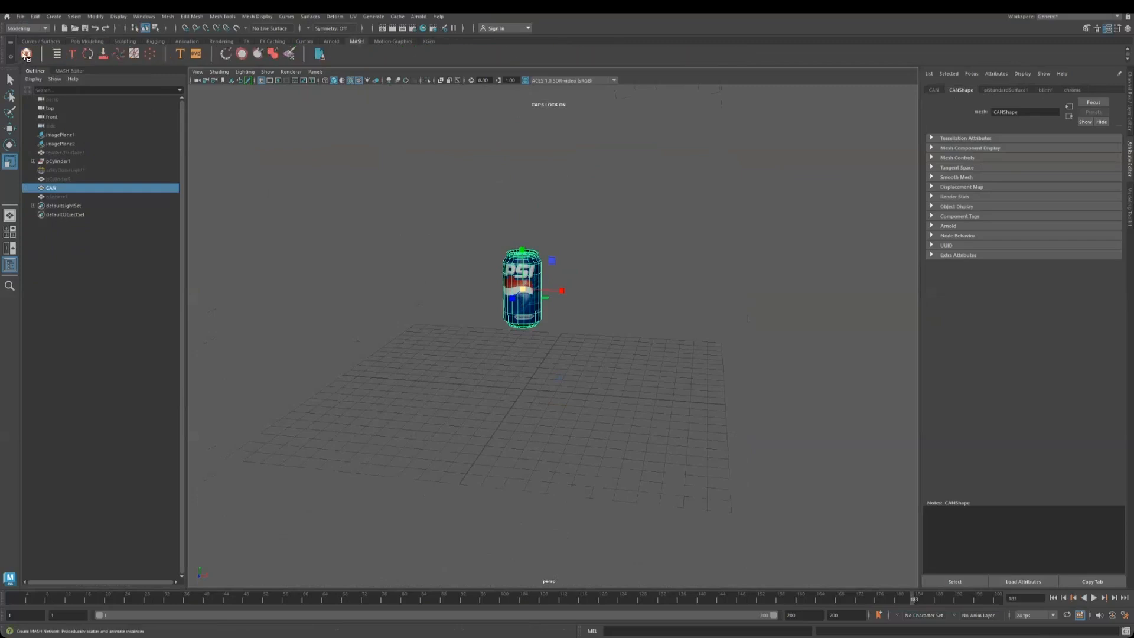
{"action": "left_click", "coordinate": [26, 54]}
{"action": "left_click", "coordinate": [69, 70]}
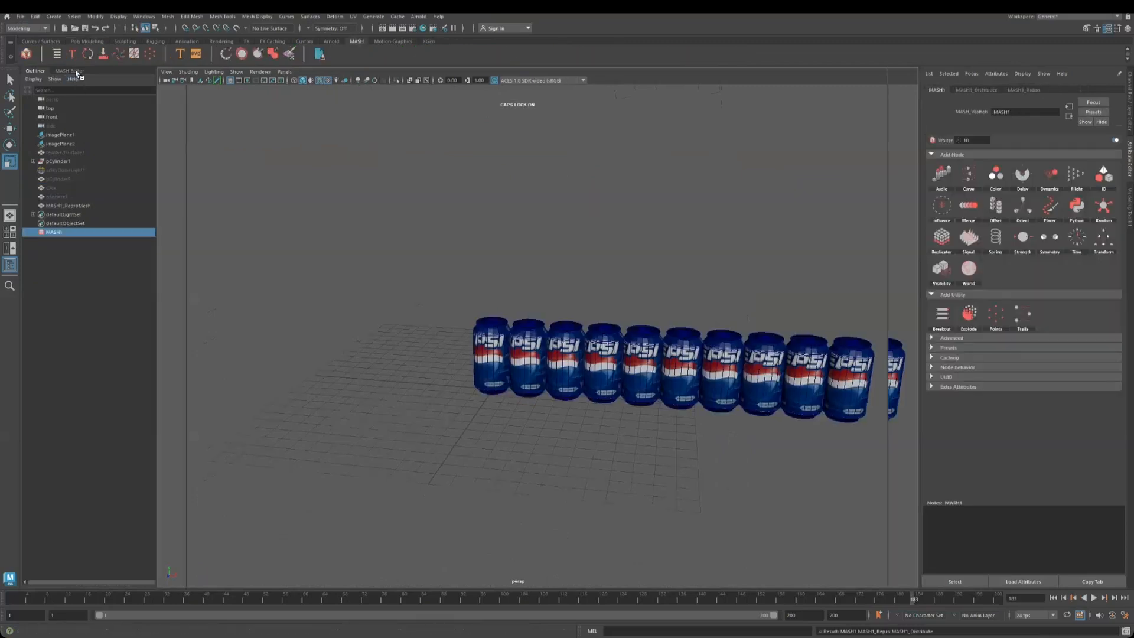
{"action": "middle_click_drag", "start_coordinate": [685, 350], "coordinate": [534, 337], "text": "alt"}
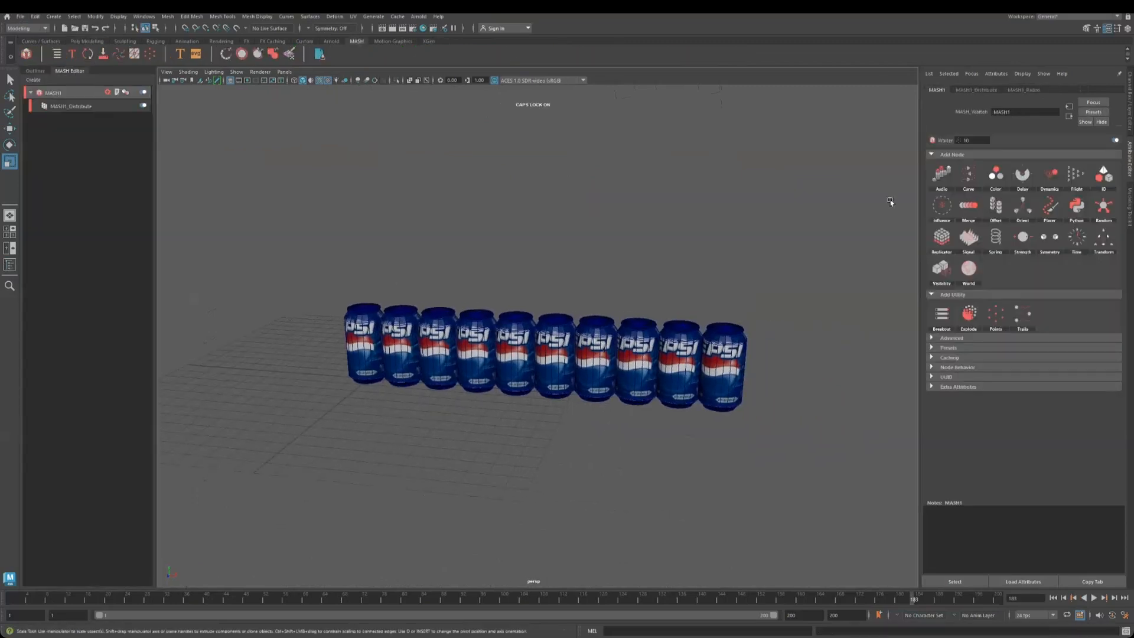
Change the Distribute node's distribution type to Radial and view the ring of cans
{"action": "left_click", "coordinate": [976, 90]}
{"action": "left_click", "coordinate": [1002, 165]}
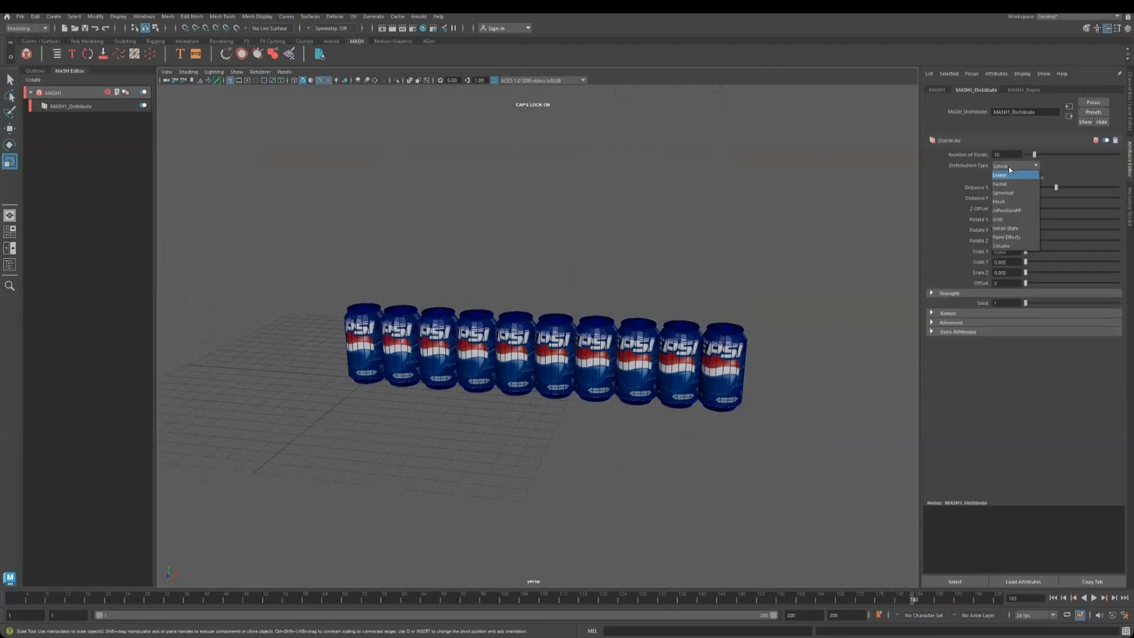
{"action": "left_click", "coordinate": [1004, 178]}
{"action": "scroll", "coordinate": [576, 381], "scroll_direction": "down", "scroll_amount": 5}
{"action": "mouse_move", "coordinate": [488, 398]}
{"action": "left_mouse_down", "text": "alt"}
{"action": "mouse_move", "coordinate": [526, 400]}
{"action": "mouse_move", "coordinate": [490, 399]}
{"action": "left_mouse_up", "text": "alt"}
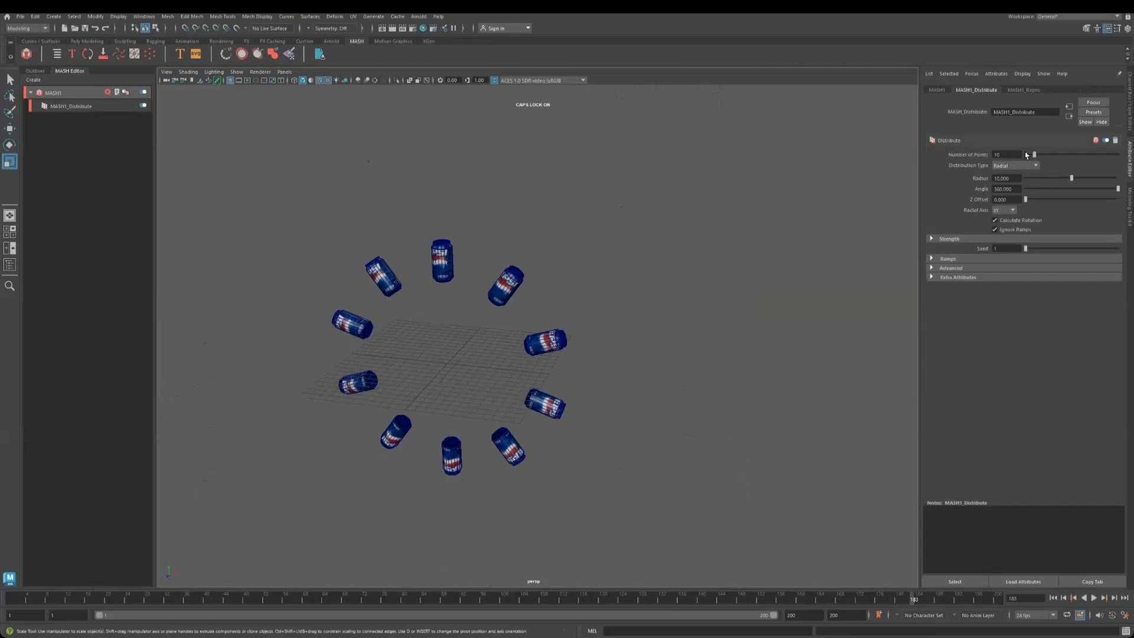
Return the Distribute node's distribution type to Linear and reduce the number of points to 6
{"action": "left_click", "coordinate": [1005, 168]}
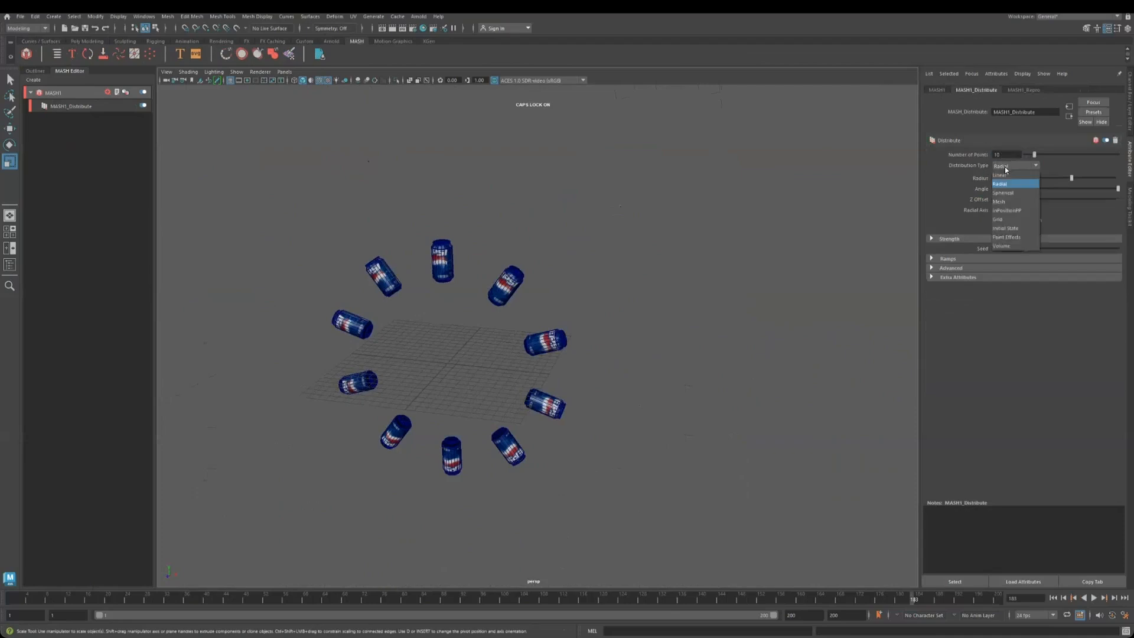
{"action": "left_click", "coordinate": [1004, 175]}
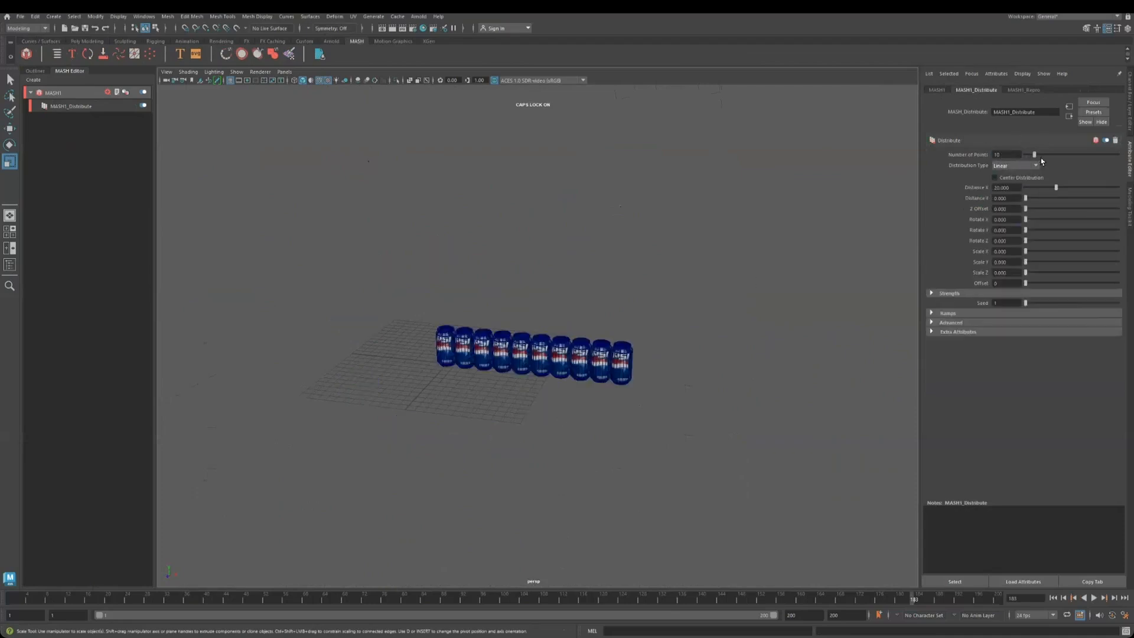
{"action": "left_click_drag", "start_coordinate": [1033, 154], "coordinate": [1030, 155]}
{"action": "middle_click_drag", "start_coordinate": [723, 461], "coordinate": [790, 450], "text": "alt"}
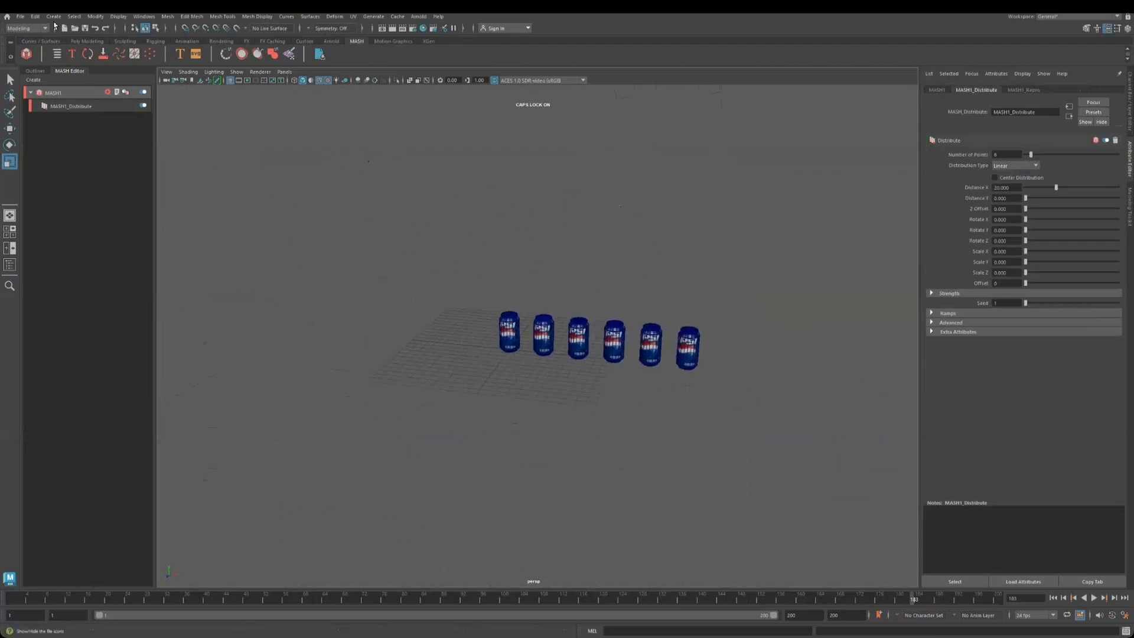
{"action": "left_click", "coordinate": [55, 17]}
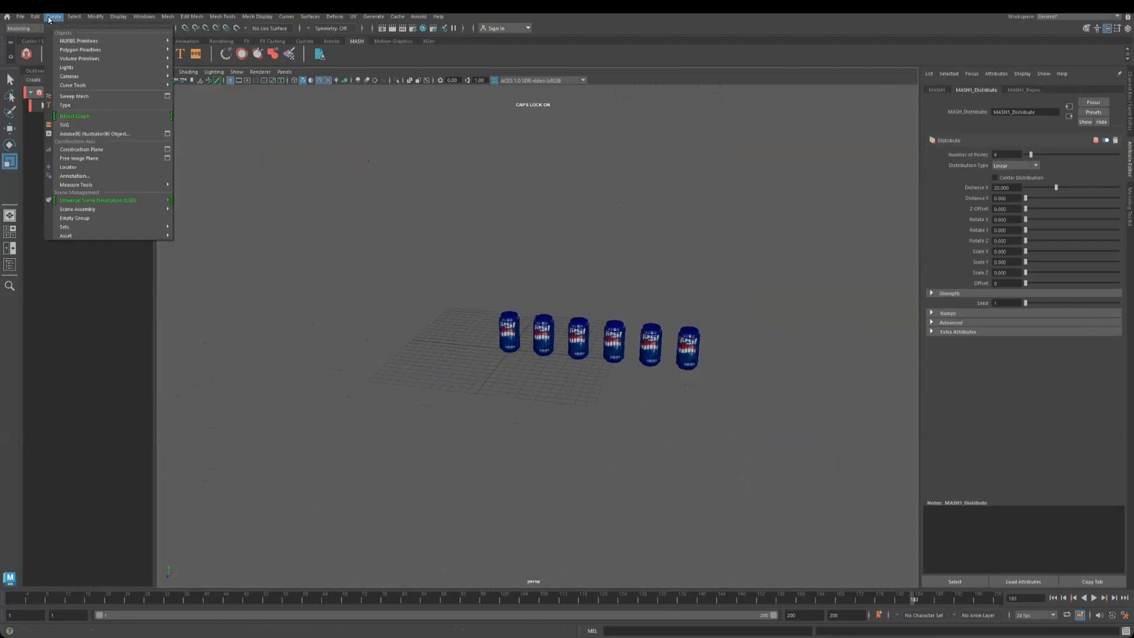
{"action": "left_click", "coordinate": [74, 17]}
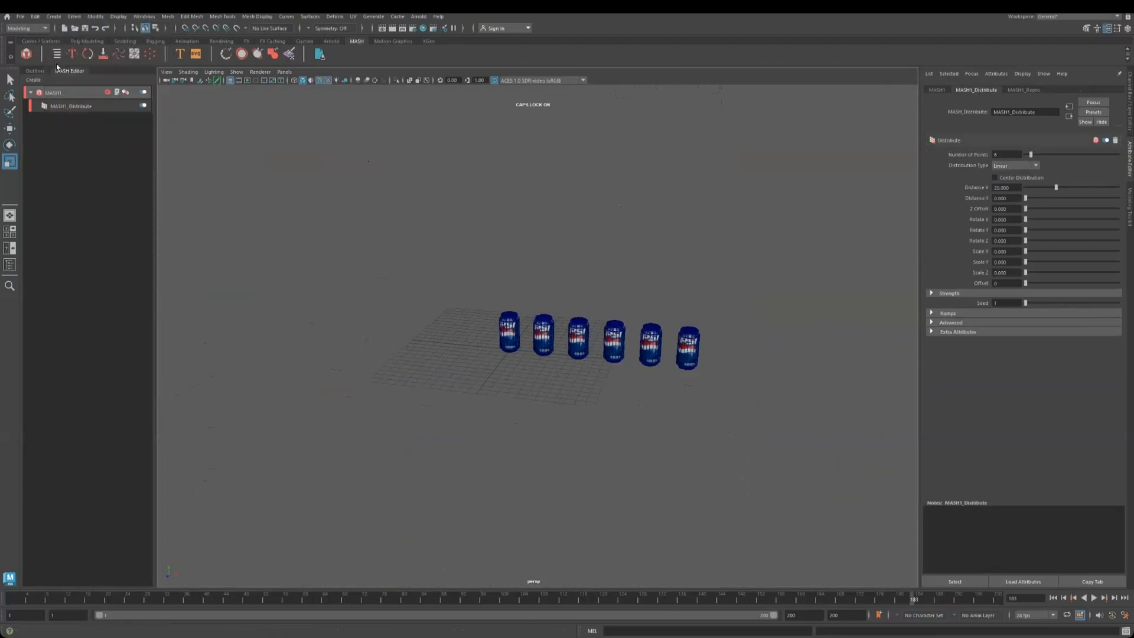
Create a NURBS circle at the origin and scale it up until it surrounds the row of cans
{"action": "left_click", "coordinate": [40, 41]}
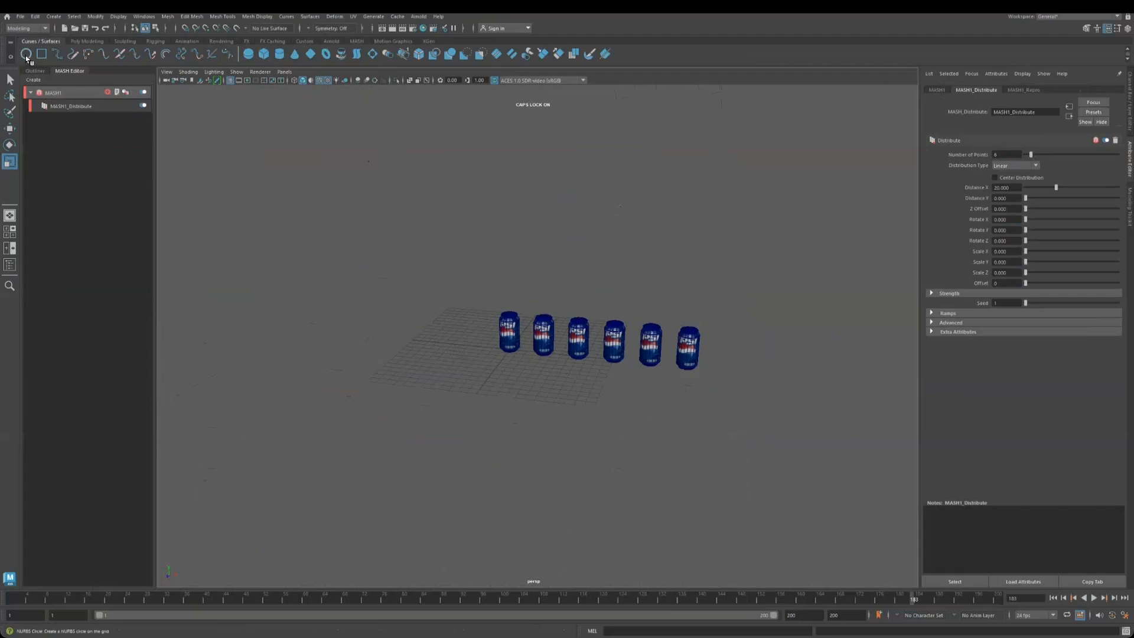
{"action": "left_click", "coordinate": [26, 56]}
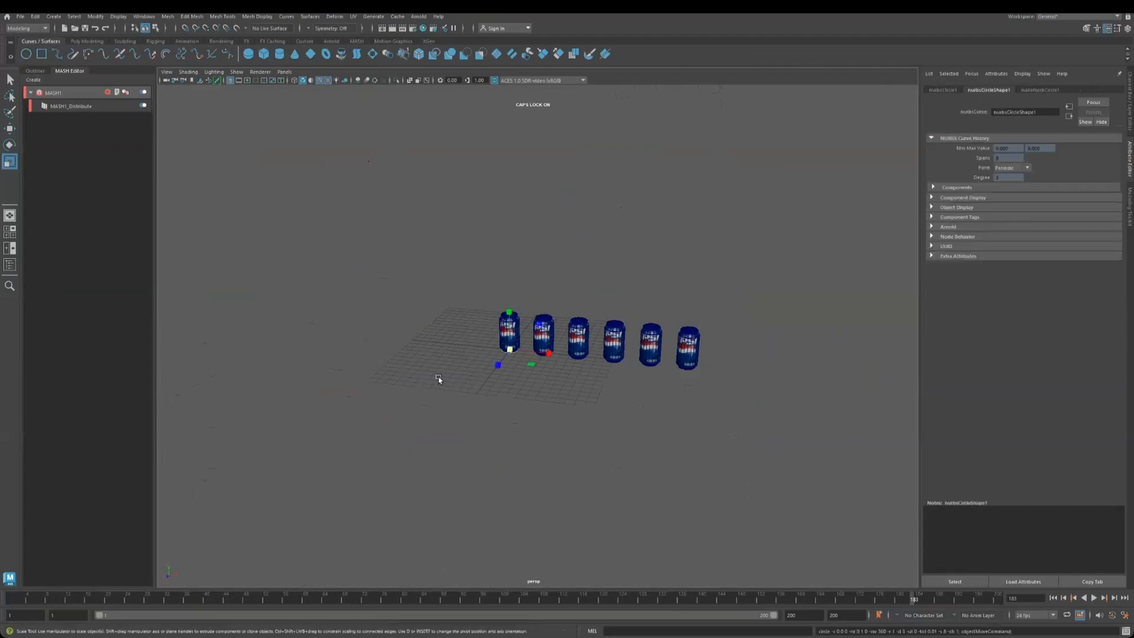
{"action": "left_click_drag", "start_coordinate": [509, 350], "coordinate": [855, 135]}
{"action": "left_click_drag", "start_coordinate": [667, 409], "coordinate": [589, 423], "text": "alt"}
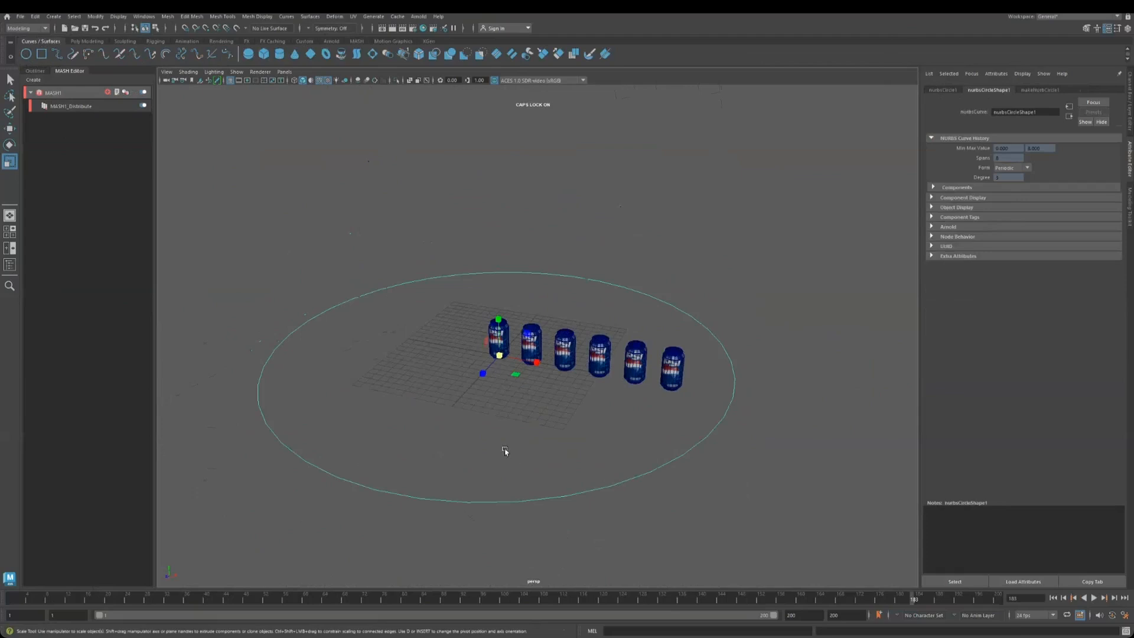
Add a Curve node to the MASH1 network
{"action": "left_click", "coordinate": [63, 94]}
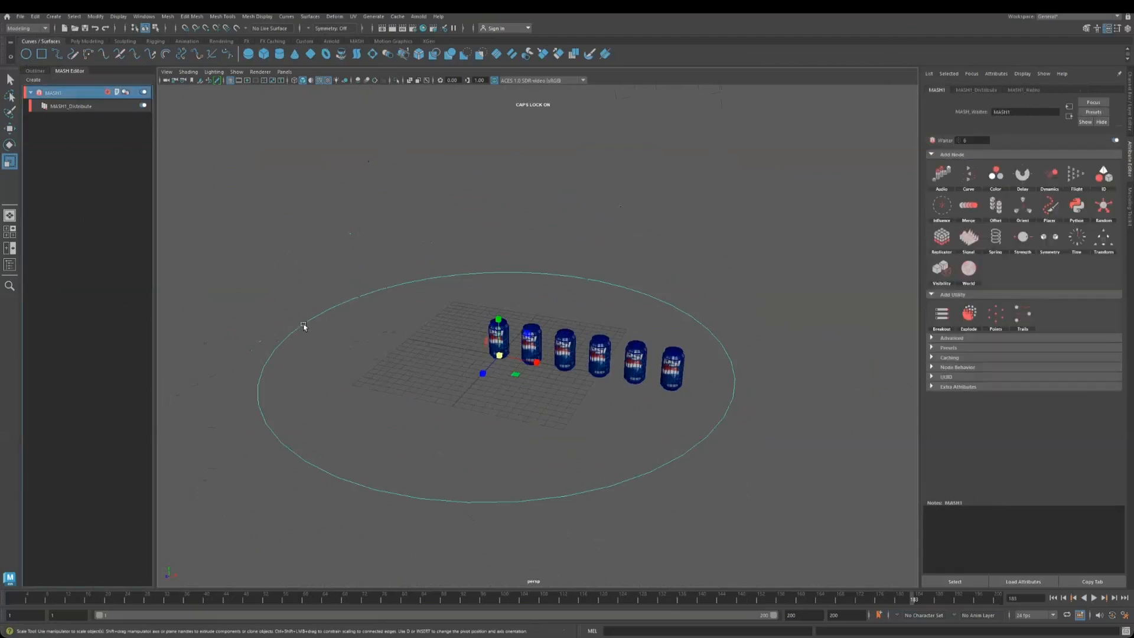
{"action": "left_click", "coordinate": [107, 93]}
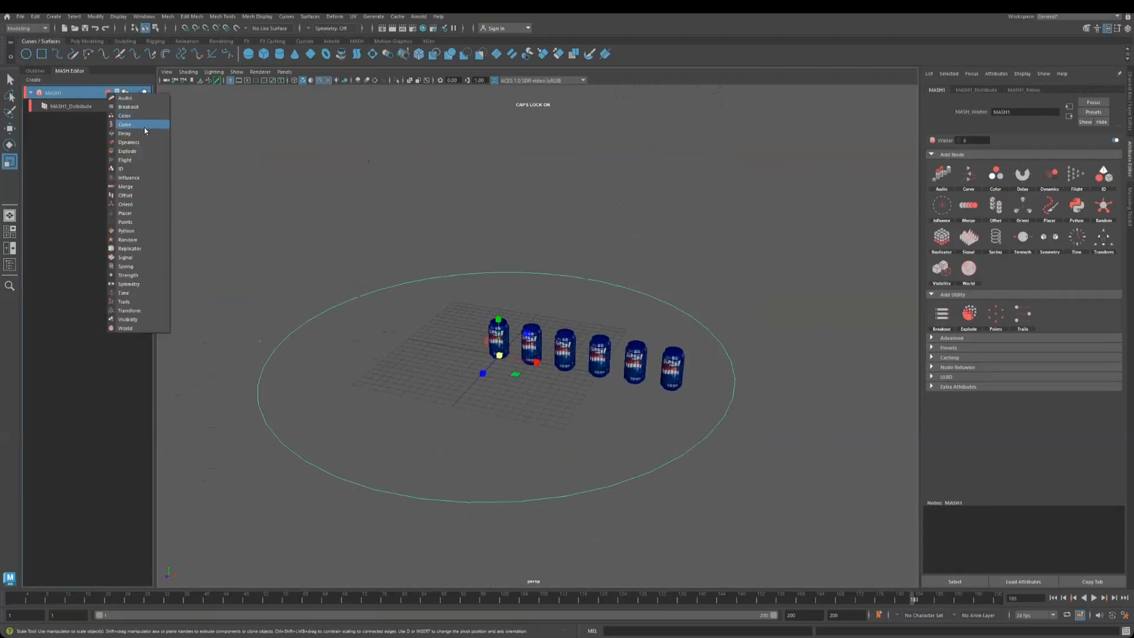
{"action": "left_click", "coordinate": [970, 175]}
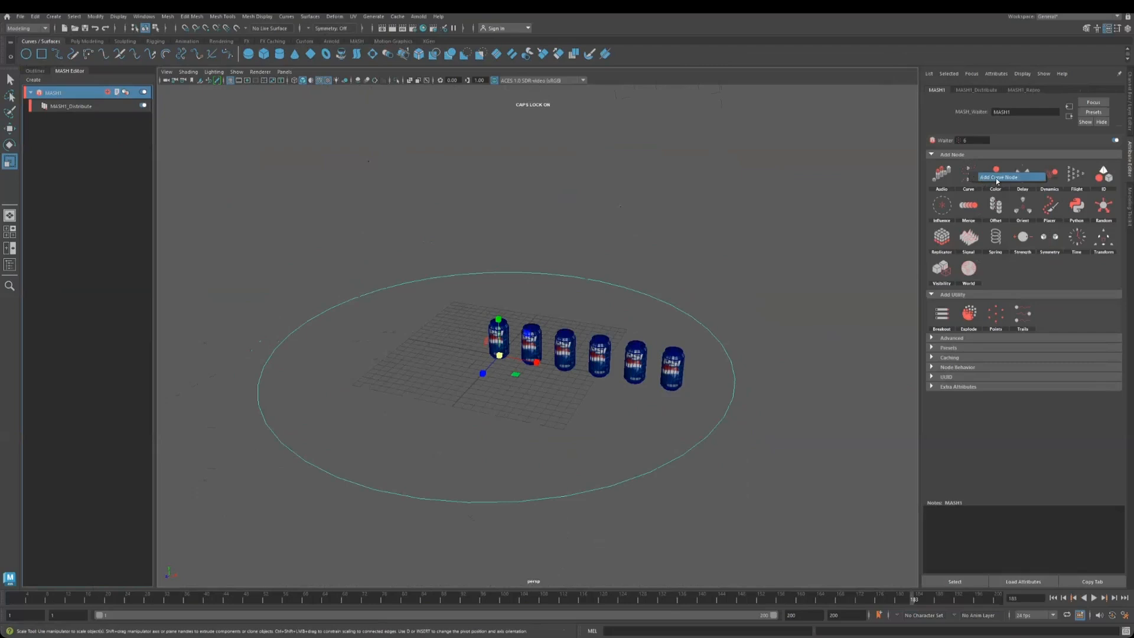
{"action": "left_click", "coordinate": [995, 177]}
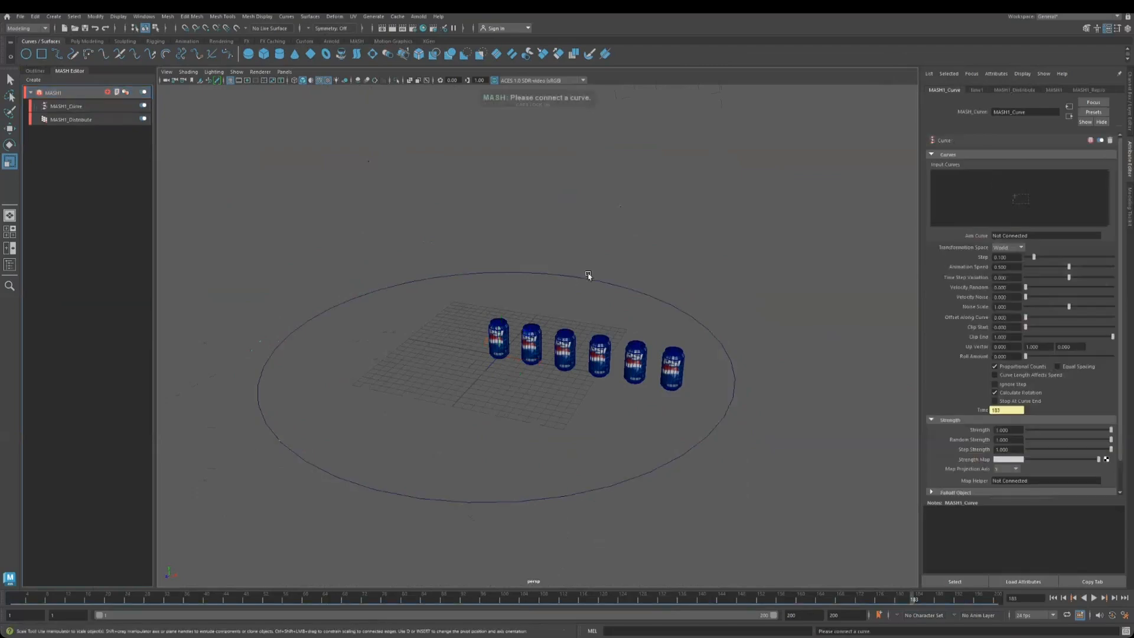
Try to connect the circle from the viewport to the Curve node's Input Curves, checking the Curve and Distribute nodes
{"action": "middle_click_drag", "start_coordinate": [588, 276], "coordinate": [944, 183]}
{"action": "left_click", "coordinate": [56, 93]}
{"action": "left_click", "coordinate": [58, 107]}
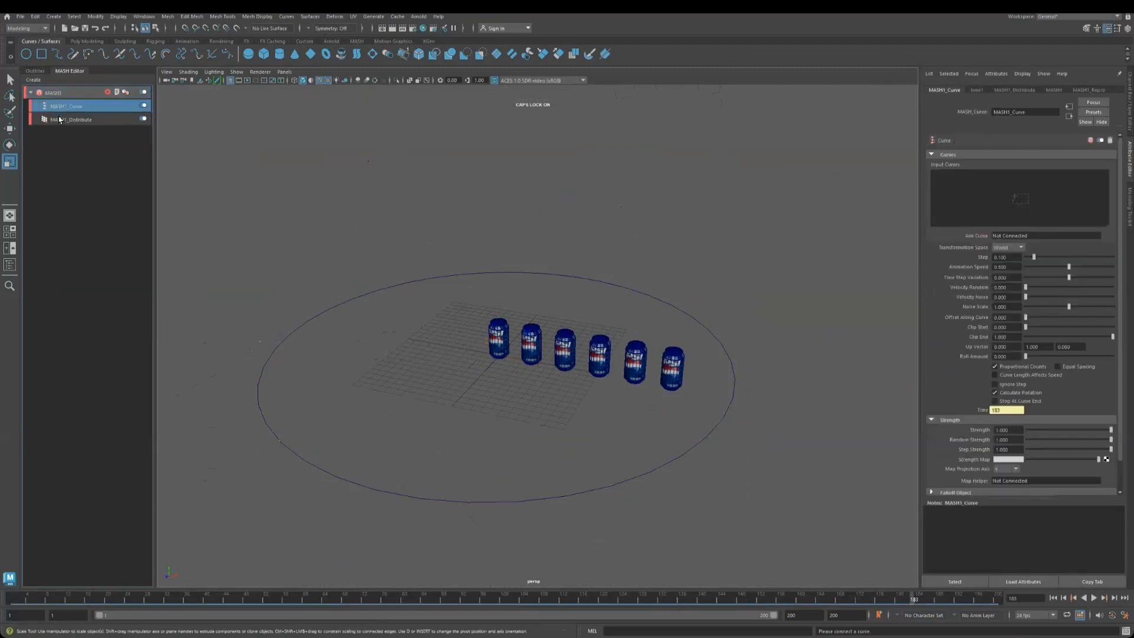
{"action": "left_click", "coordinate": [64, 120]}
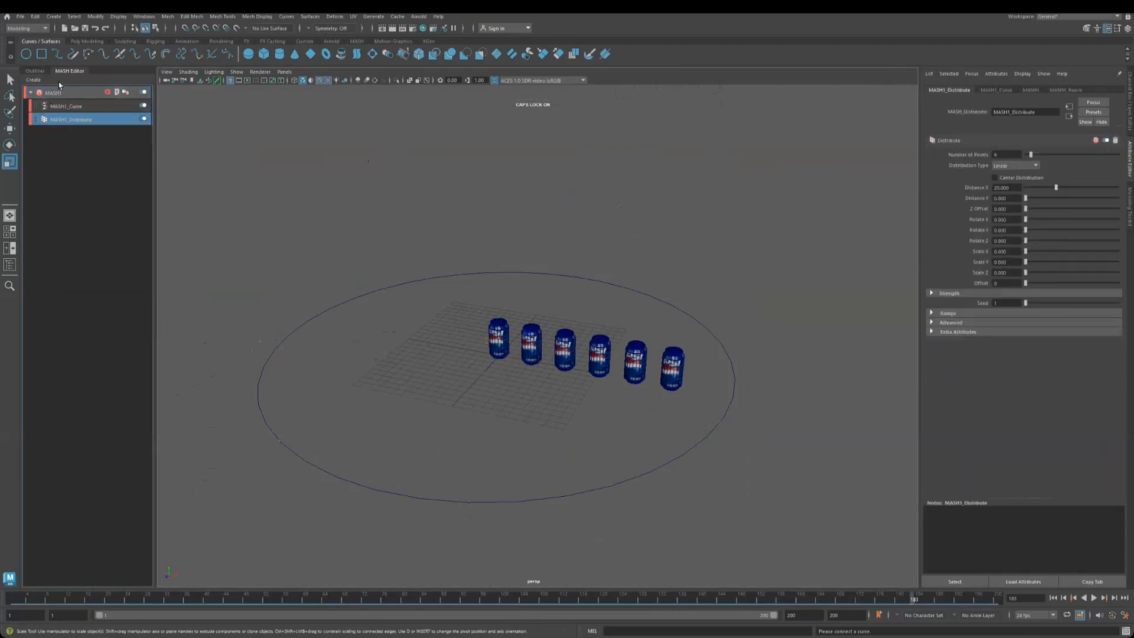
{"action": "left_click", "coordinate": [70, 107]}
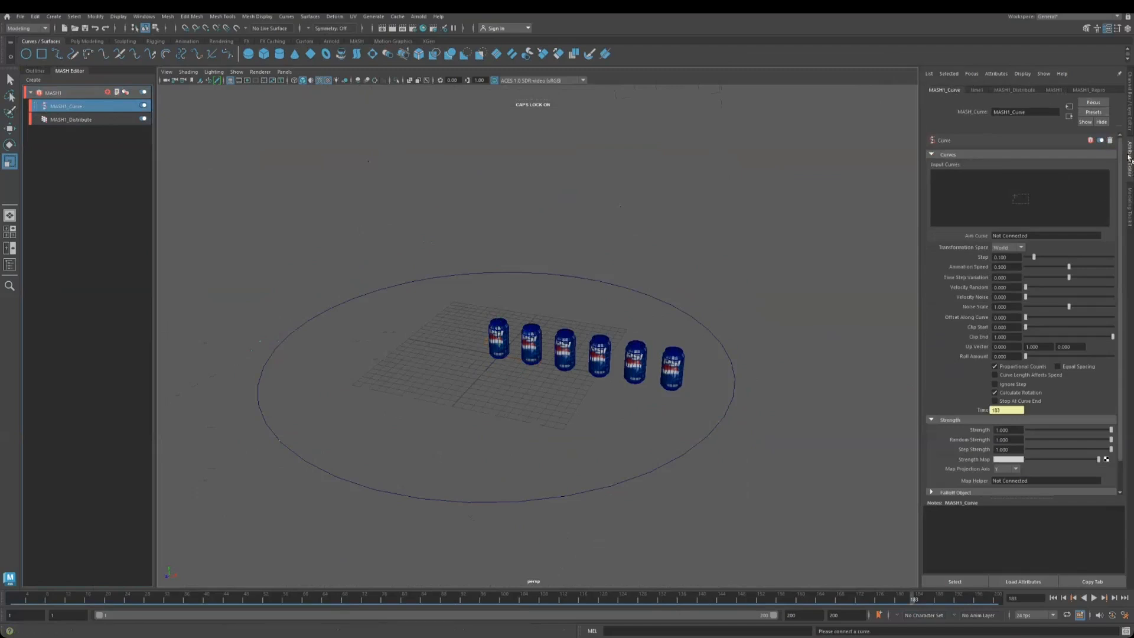
Look through the attributes of the network's Repro, Distribute, time and Curve nodes
{"action": "left_click", "coordinate": [1087, 90]}
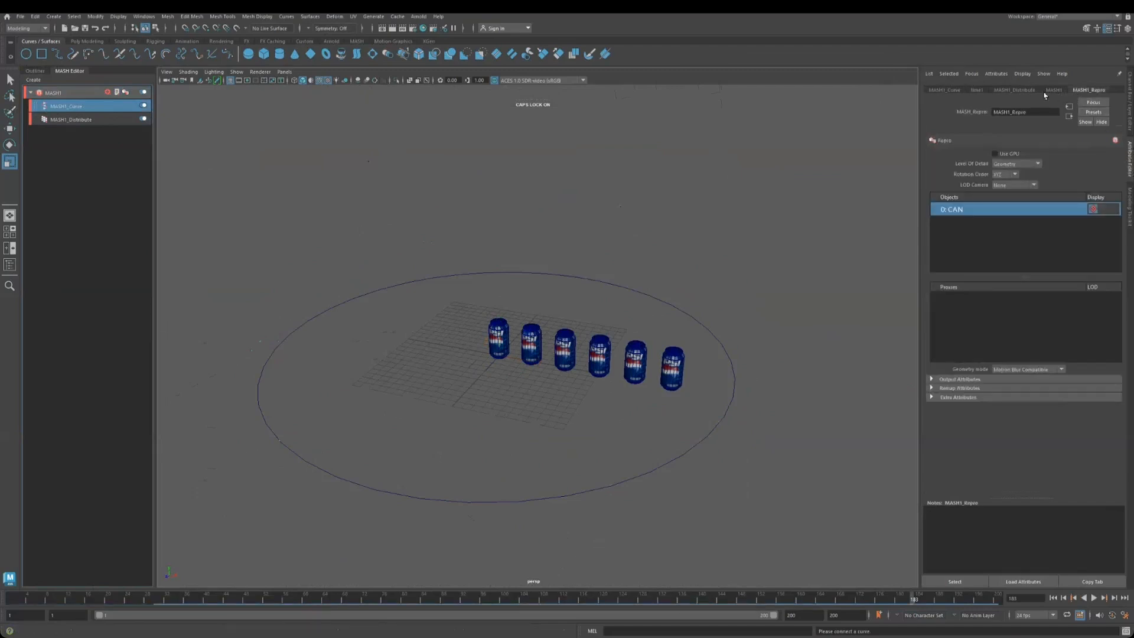
{"action": "left_click", "coordinate": [1014, 89]}
{"action": "left_click", "coordinate": [976, 90]}
{"action": "left_click", "coordinate": [944, 91]}
{"action": "left_click", "coordinate": [976, 90]}
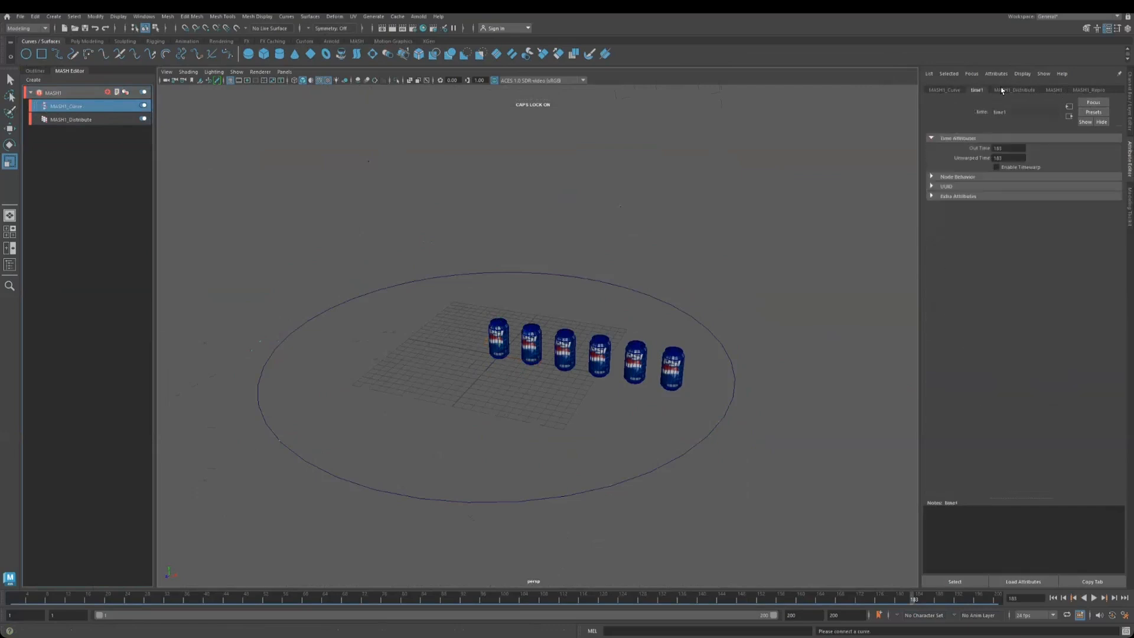
{"action": "left_click", "coordinate": [1013, 91]}
{"action": "left_click", "coordinate": [1052, 90]}
{"action": "left_click", "coordinate": [1087, 90]}
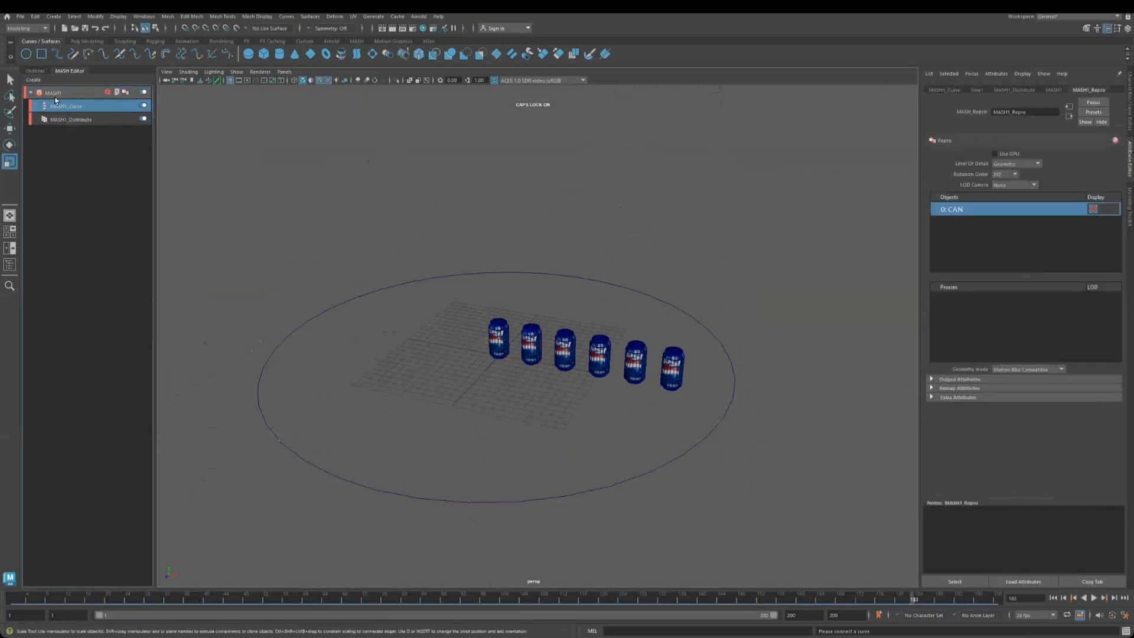
{"action": "left_click", "coordinate": [1013, 90]}
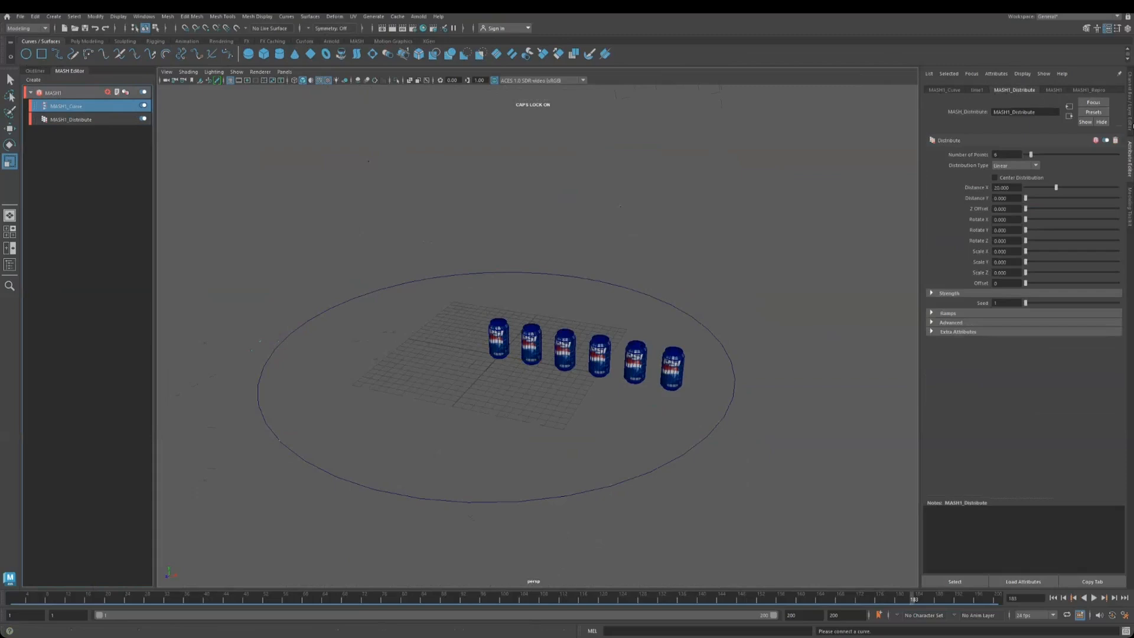
{"action": "left_click", "coordinate": [944, 90]}
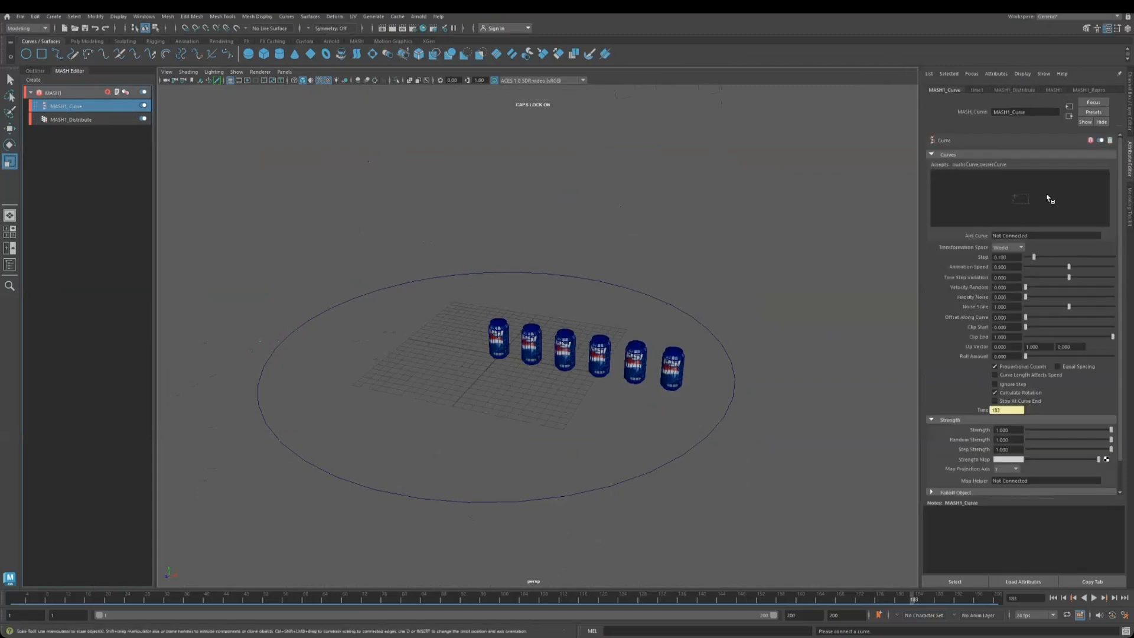
Connect nurbsCircle1 from the Outliner to the MASH1_Curve node's Input Curves
{"action": "left_click", "coordinate": [36, 72]}
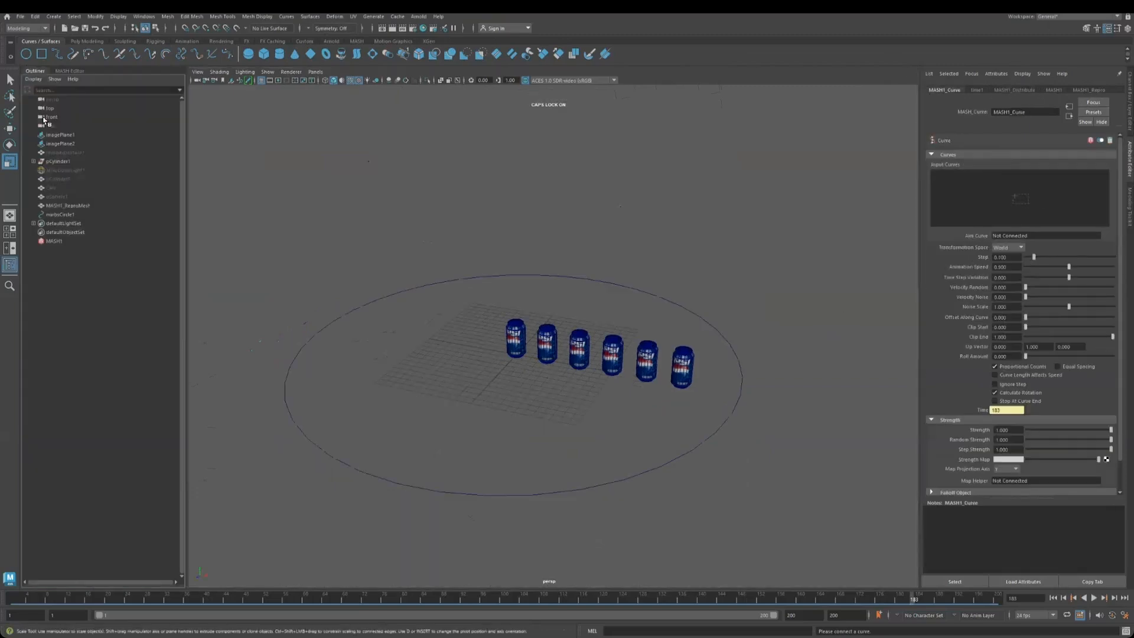
{"action": "left_click", "coordinate": [133, 215]}
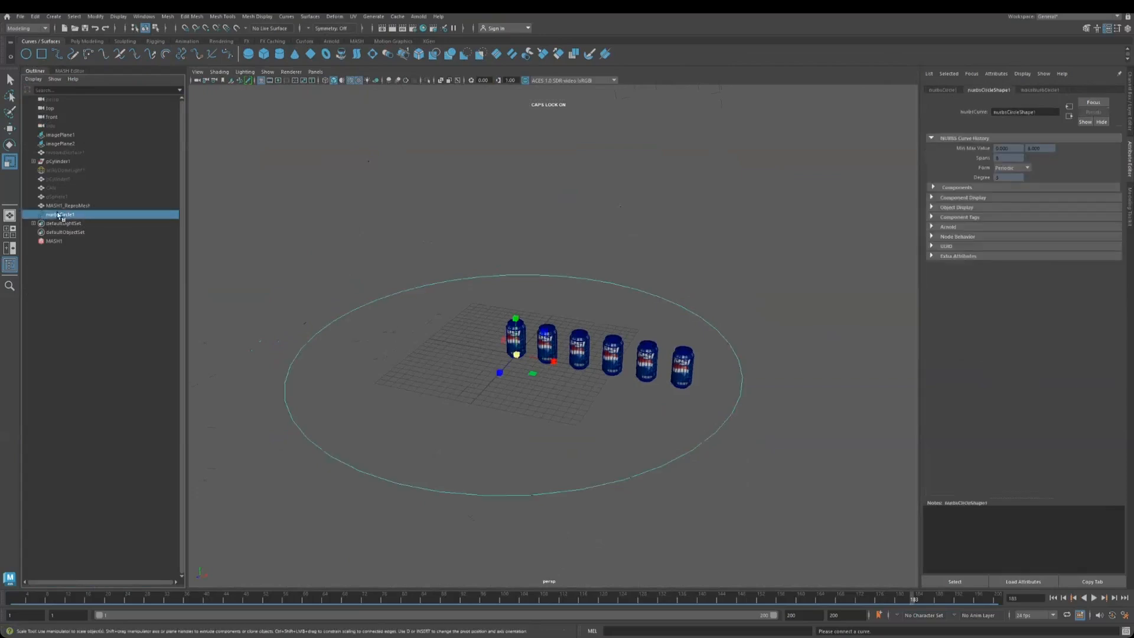
{"action": "left_click", "coordinate": [55, 241]}
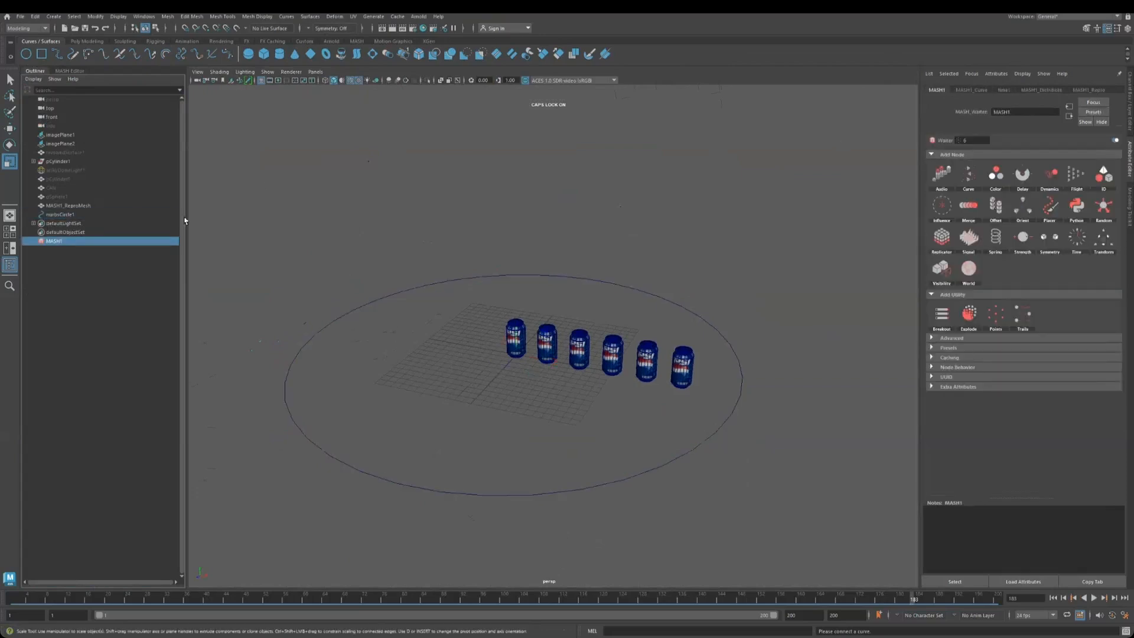
{"action": "left_click", "coordinate": [976, 90]}
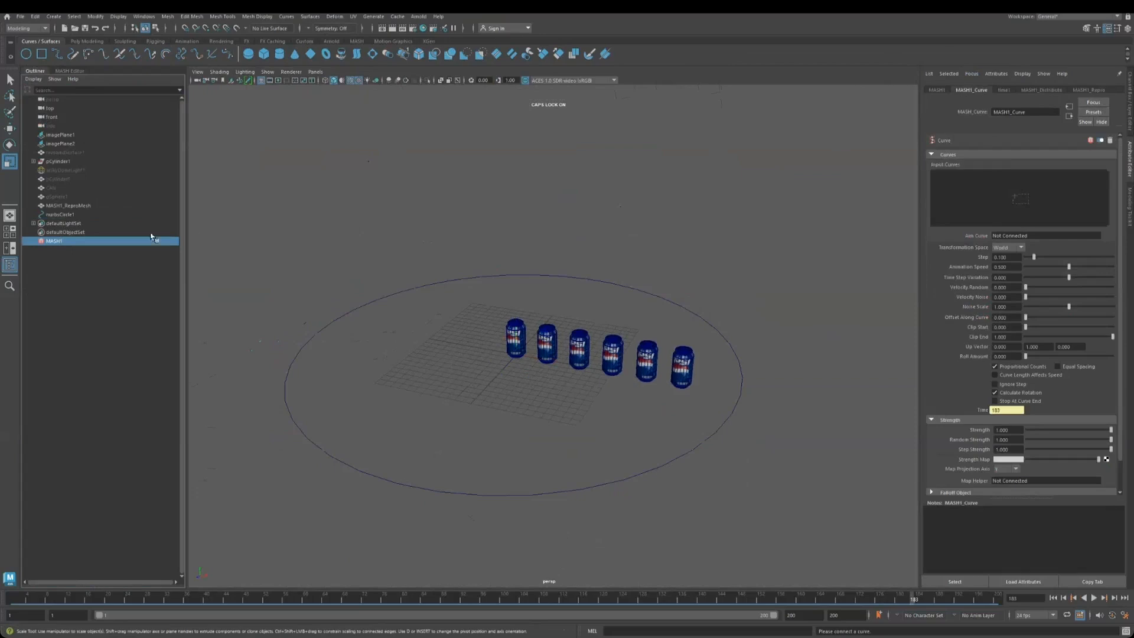
{"action": "middle_click_drag", "start_coordinate": [61, 217], "coordinate": [978, 203]}
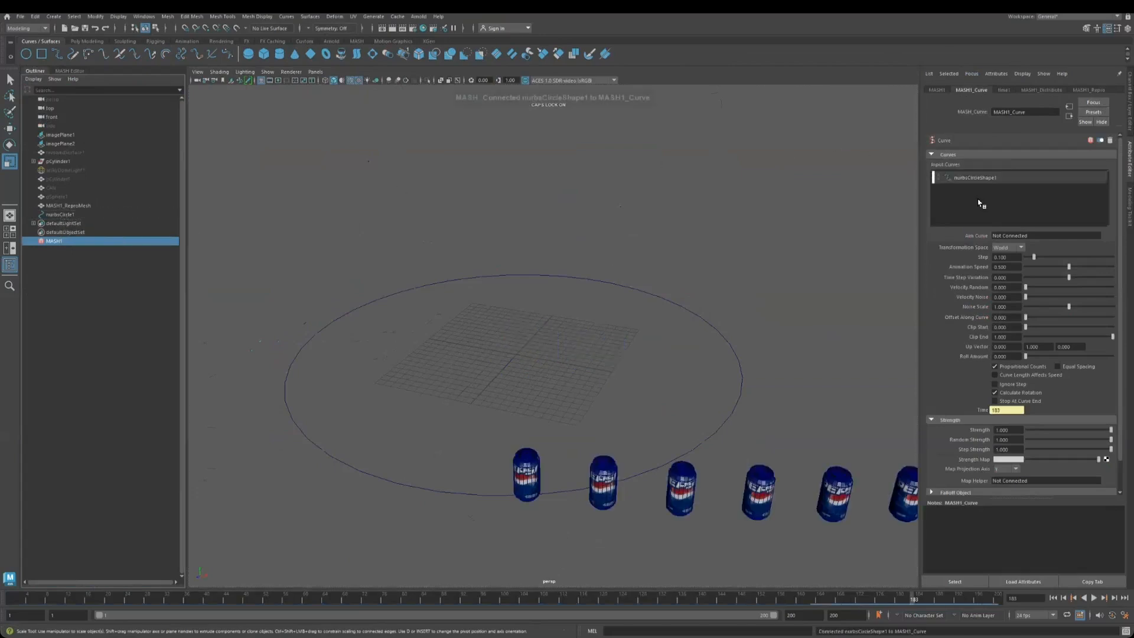
Play back the animation to check how the cans travel along the circle, and stop it
{"action": "scroll", "coordinate": [768, 381], "scroll_direction": "down", "scroll_amount": 2}
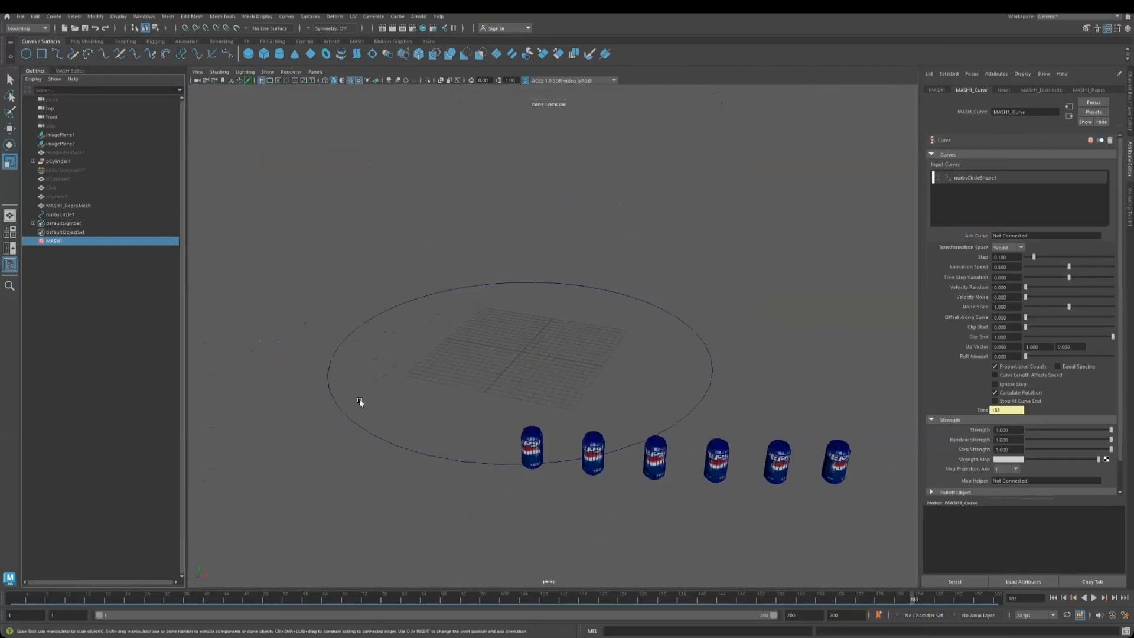
{"action": "left_click", "coordinate": [1094, 597]}
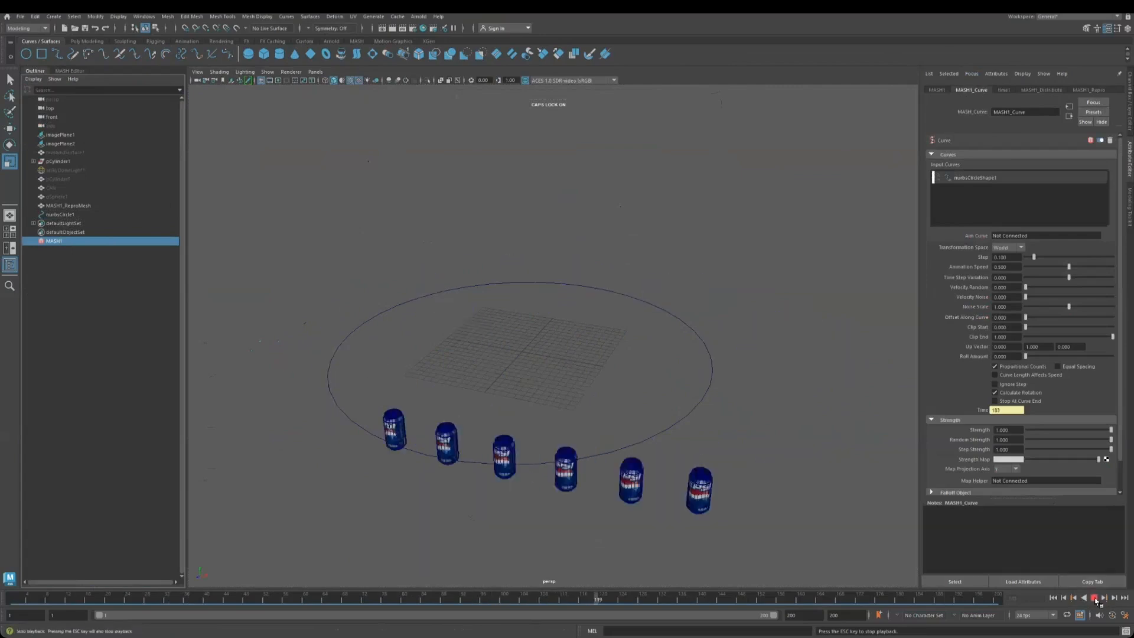
{"action": "left_click", "coordinate": [1093, 598]}
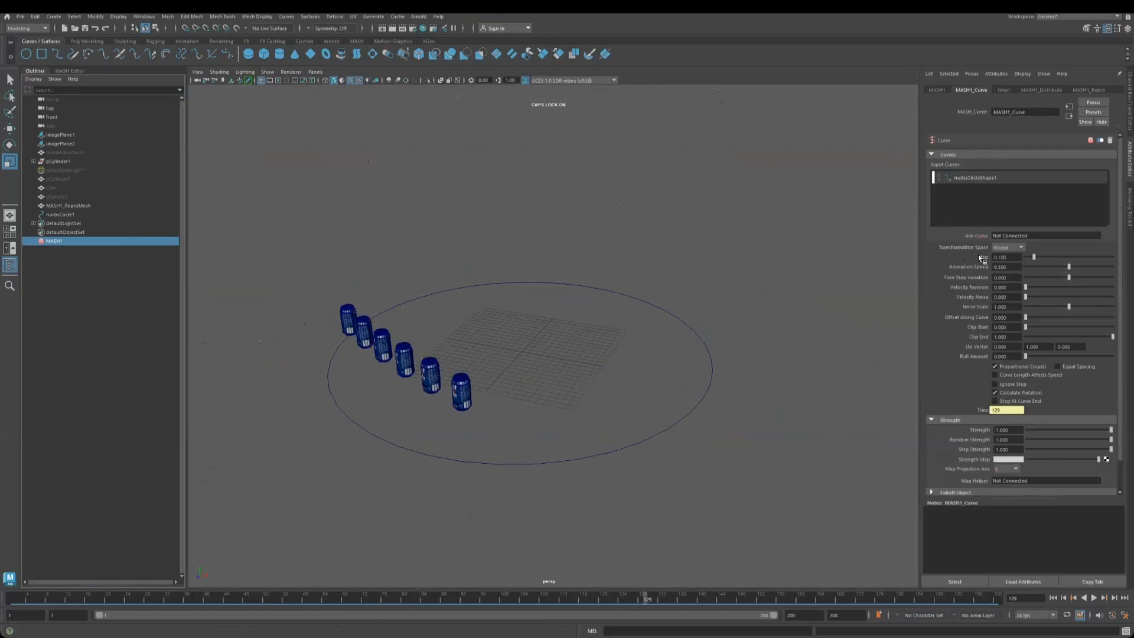
Raise the Curve node's Step to 1.000 and set the Distribute node's Distance X to 0
{"action": "left_click_drag", "start_coordinate": [1033, 257], "coordinate": [1113, 257]}
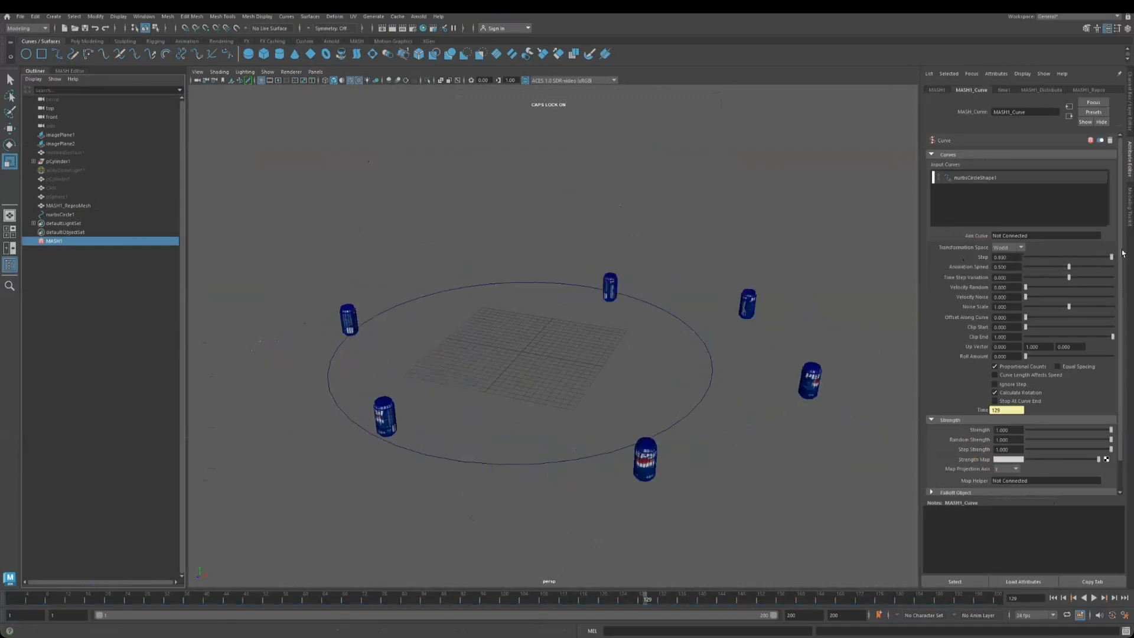
{"action": "left_click", "coordinate": [1042, 90]}
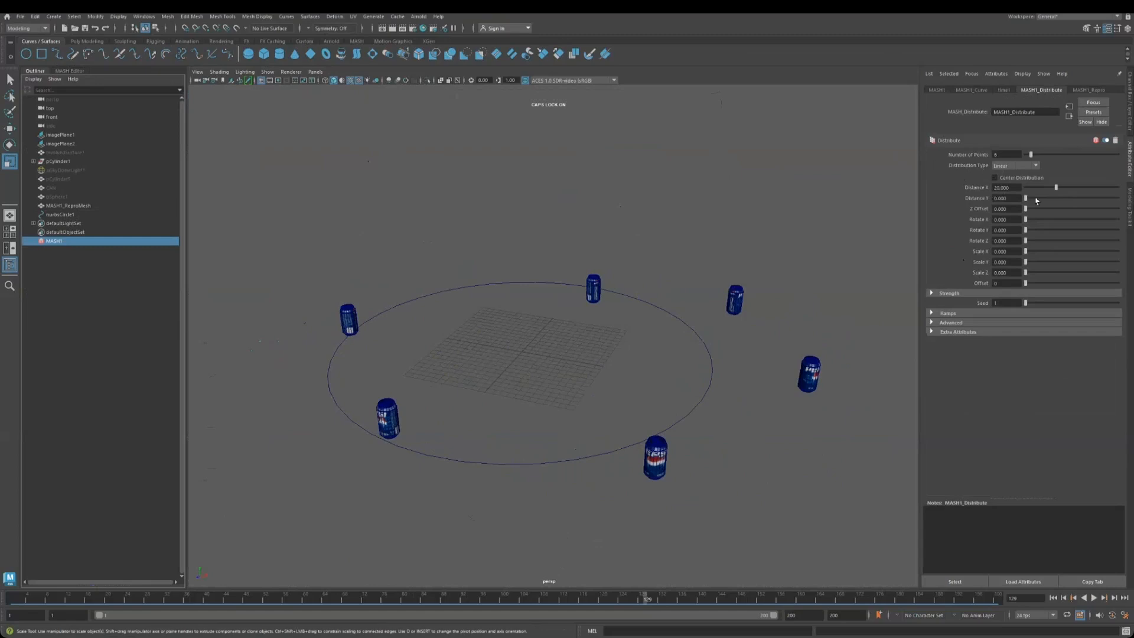
{"action": "left_click", "coordinate": [1006, 188]}
{"action": "type", "text": "0"}
{"action": "key", "text": "Return"}
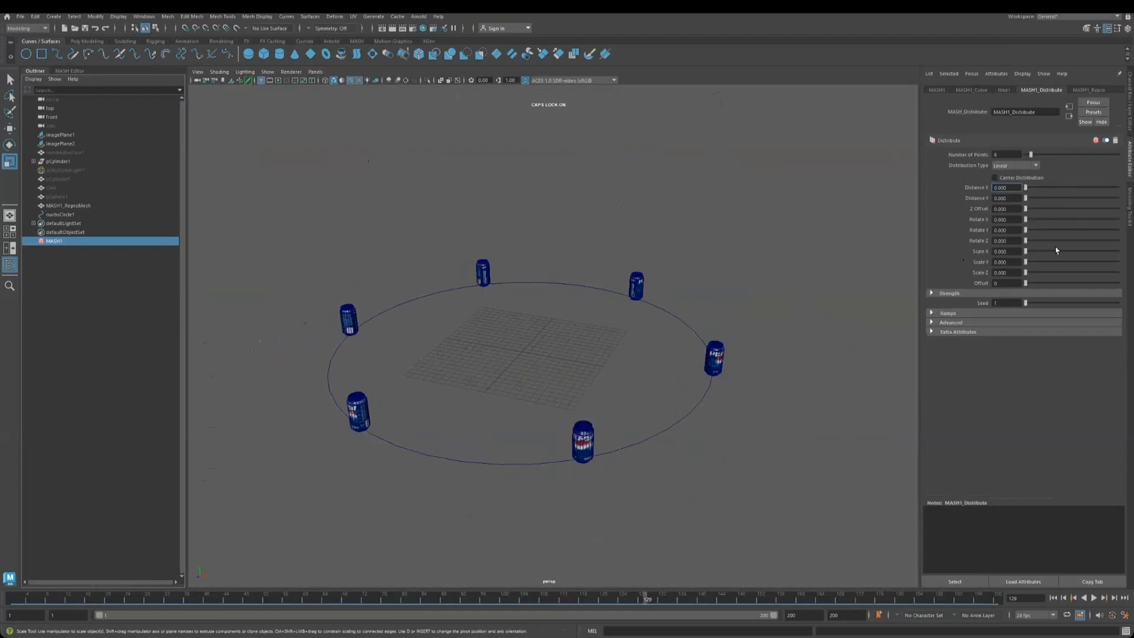
Reduce the Curve node's Step to about 0.350 and increase the Distribute node's number of points to 16
{"action": "left_click", "coordinate": [971, 90]}
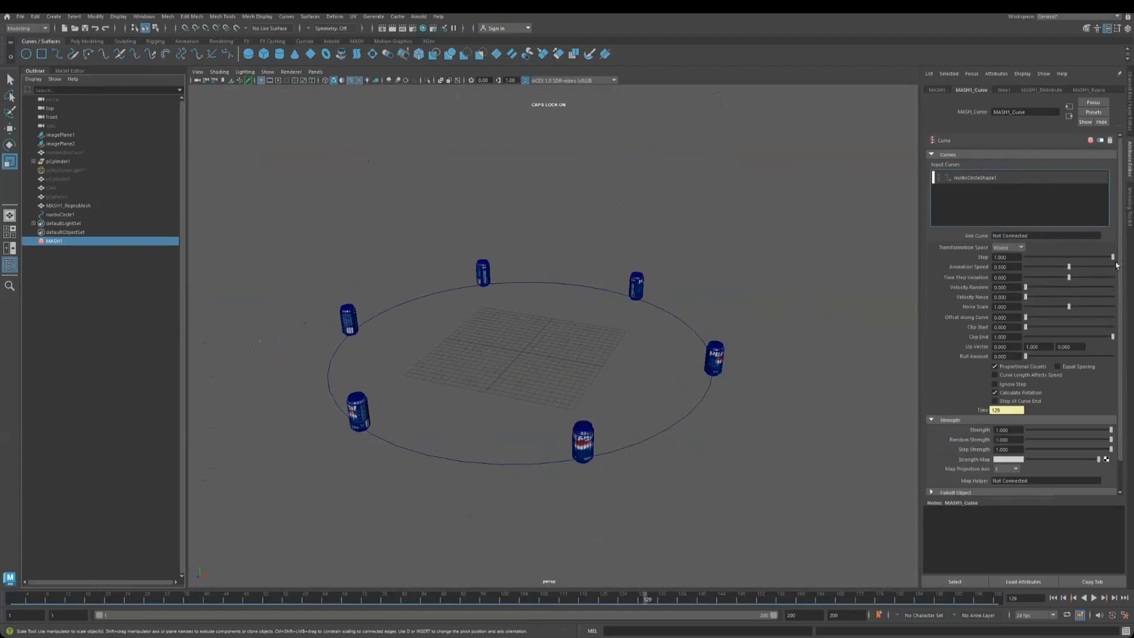
{"action": "left_click_drag", "start_coordinate": [1113, 258], "coordinate": [1057, 272]}
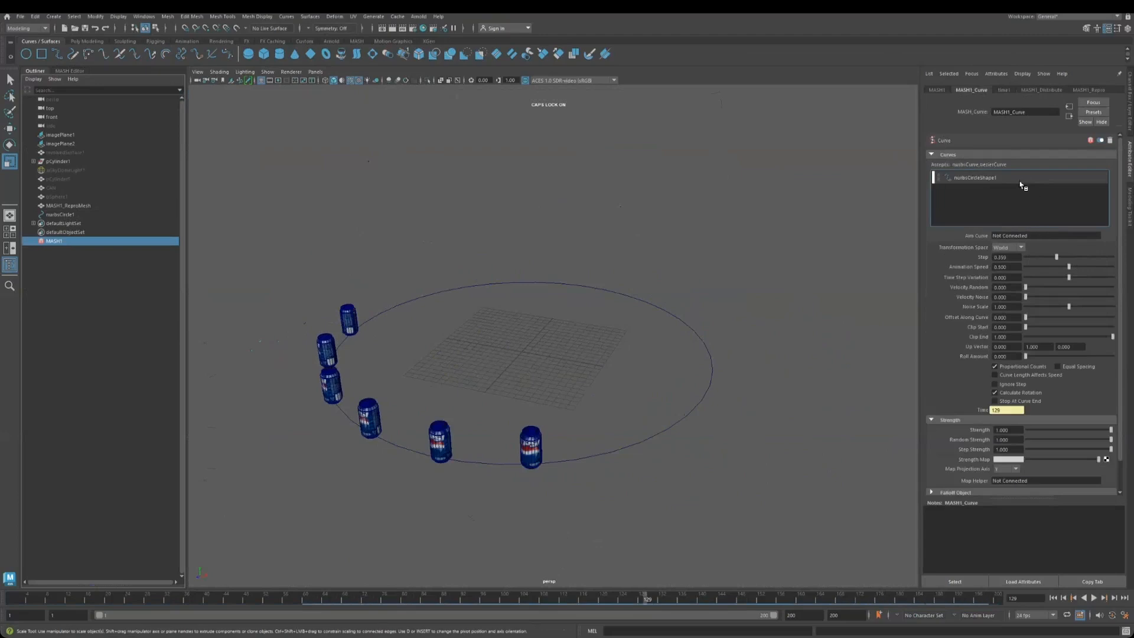
{"action": "left_click", "coordinate": [1040, 90]}
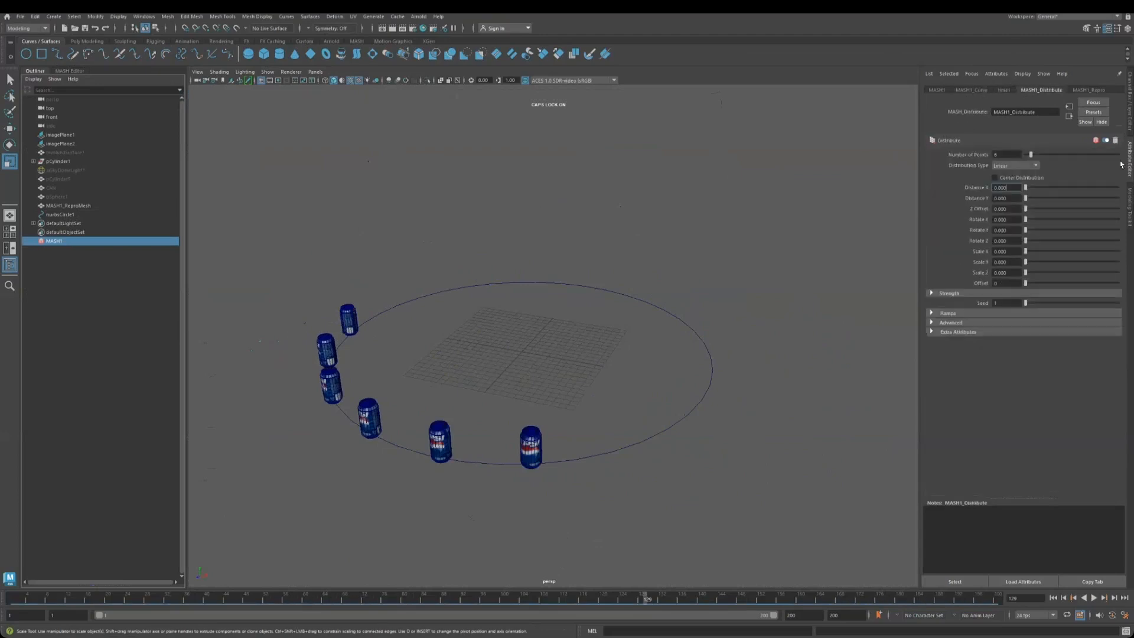
{"action": "left_click", "coordinate": [1037, 156]}
{"action": "left_click_drag", "start_coordinate": [612, 367], "coordinate": [640, 372], "text": "alt"}
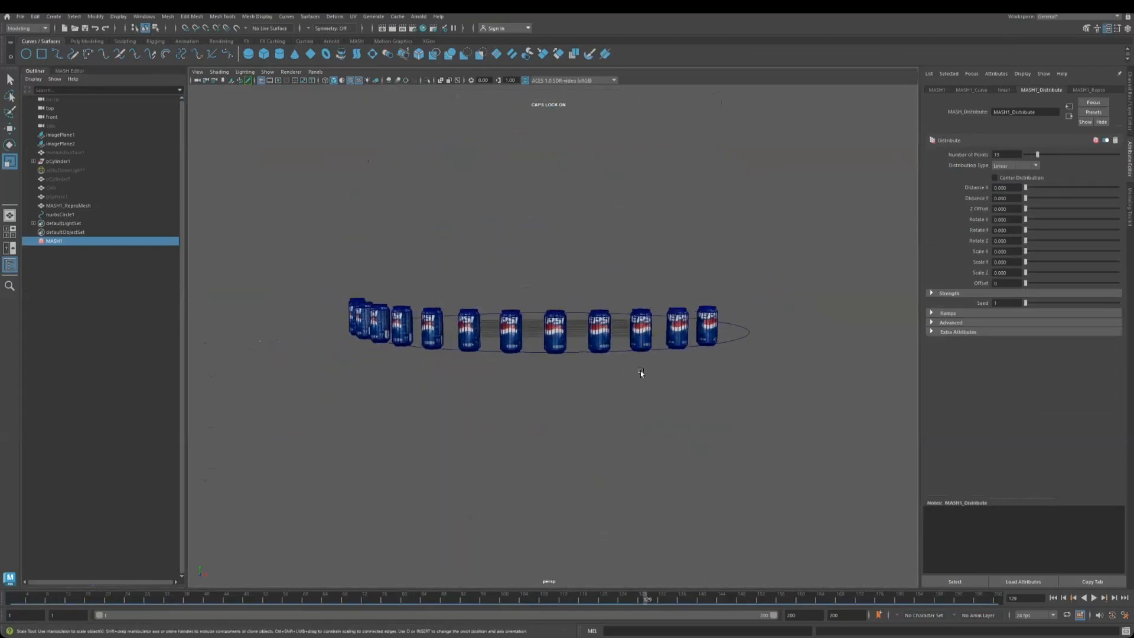
{"action": "left_click_drag", "start_coordinate": [628, 385], "coordinate": [654, 385], "text": "alt"}
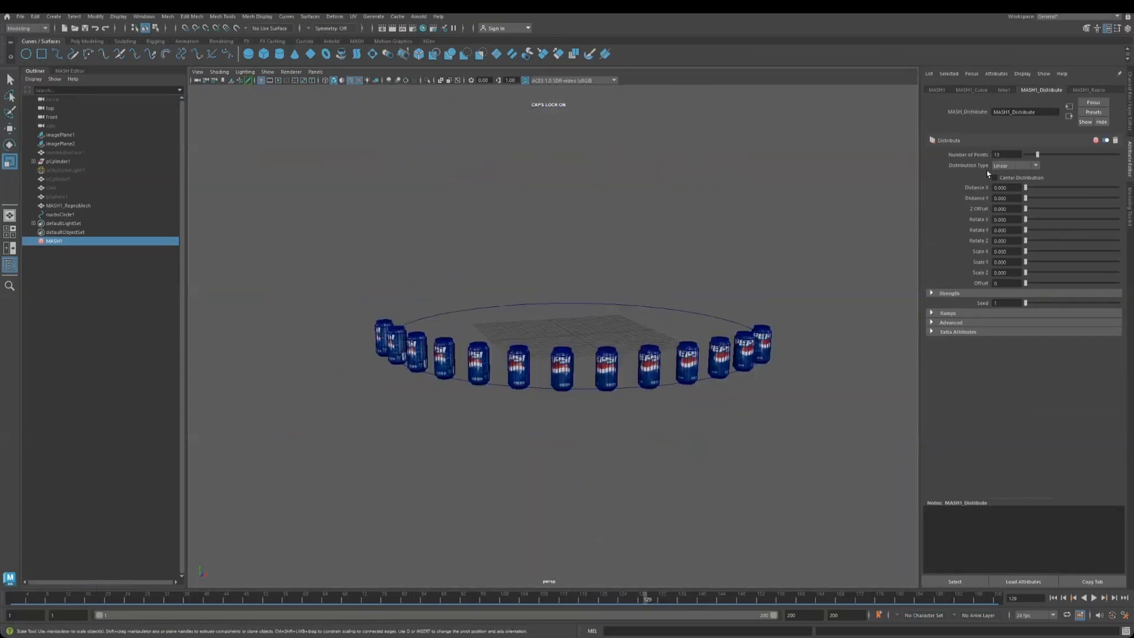
{"action": "left_click_drag", "start_coordinate": [1036, 156], "coordinate": [1035, 157]}
{"action": "left_click_drag", "start_coordinate": [1033, 156], "coordinate": [1041, 156]}
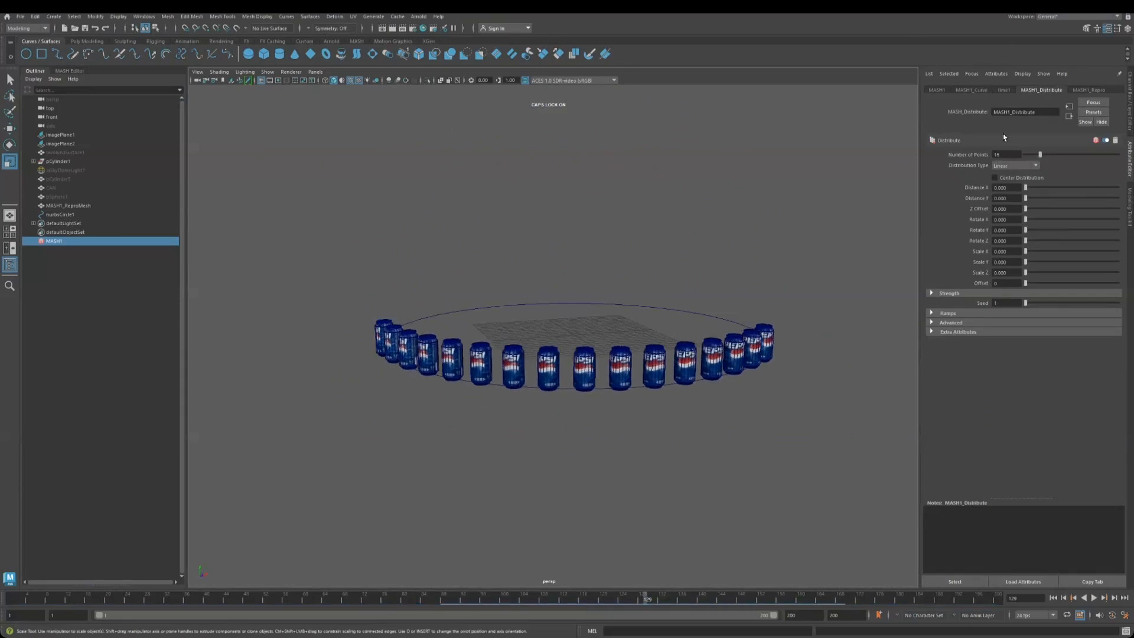
Tighten the can spacing by setting the Curve node's Step to about 0.246, and play the animation
{"action": "left_click", "coordinate": [971, 90]}
{"action": "left_click_drag", "start_coordinate": [1037, 257], "coordinate": [1047, 257]}
{"action": "left_click_drag", "start_coordinate": [749, 378], "coordinate": [762, 371], "text": "alt"}
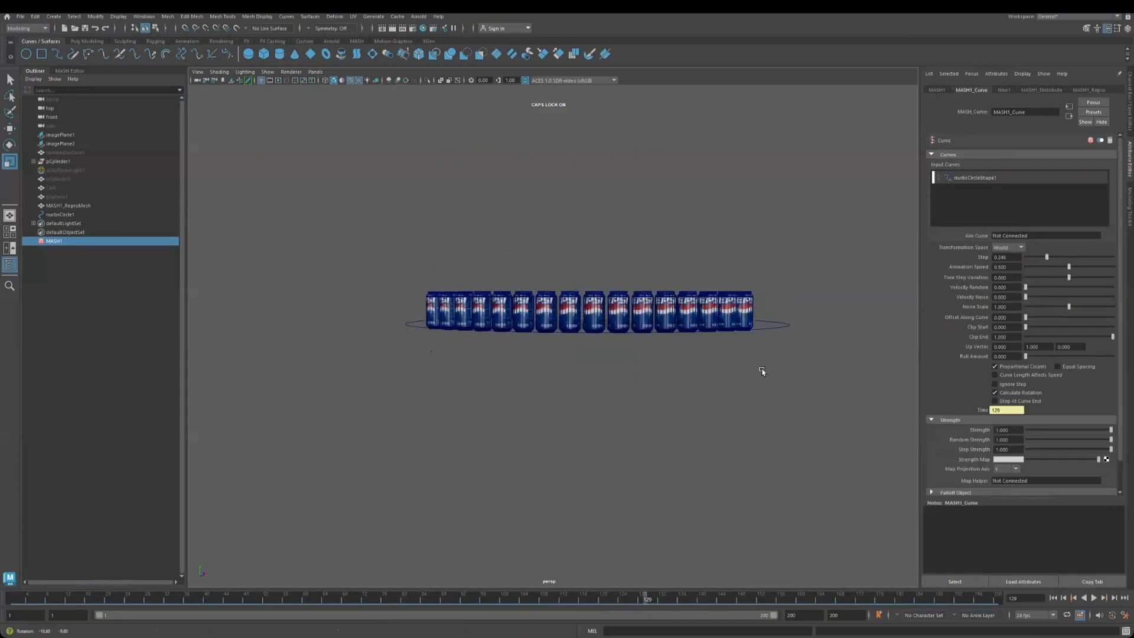
{"action": "scroll", "coordinate": [641, 307], "scroll_direction": "up", "scroll_amount": 3}
{"action": "left_click_drag", "start_coordinate": [649, 332], "coordinate": [673, 325], "text": "alt"}
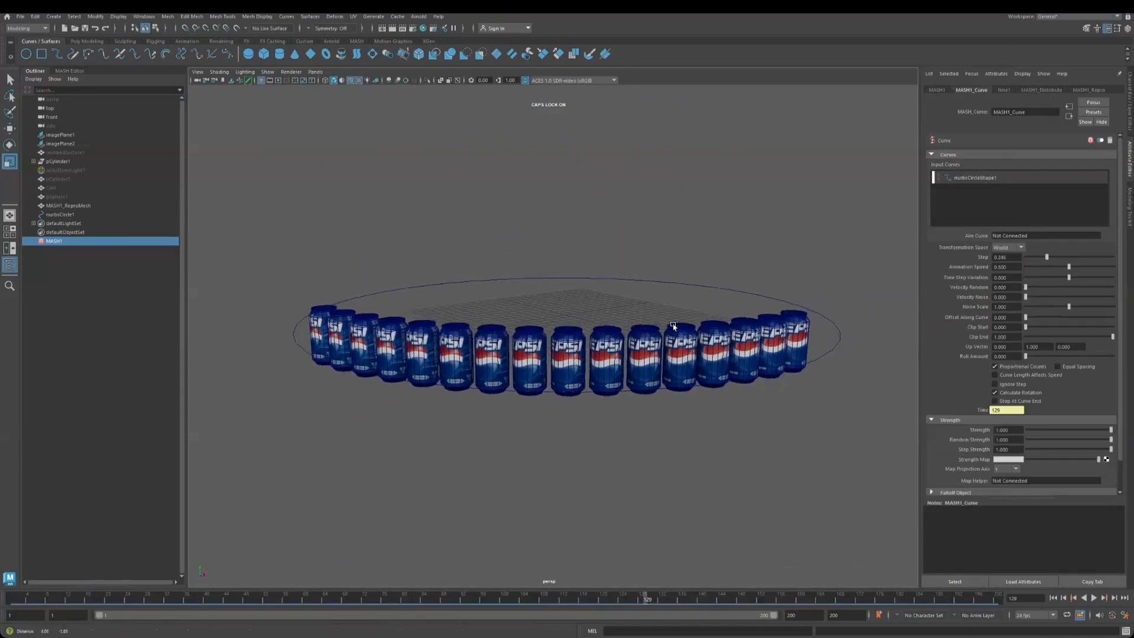
{"action": "left_click", "coordinate": [1093, 598]}
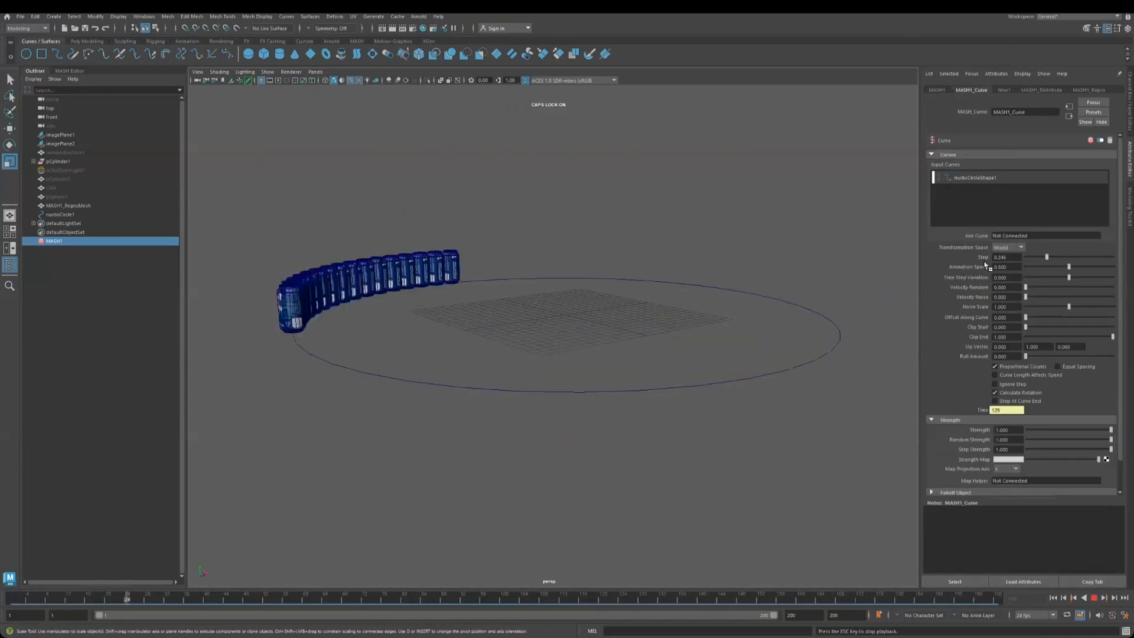
Slow the cans' travel along the circle by setting the Curve node's Animation Speed to about 0.051
{"action": "left_click", "coordinate": [1037, 267]}
{"action": "left_click_drag", "start_coordinate": [1037, 266], "coordinate": [1030, 267]}
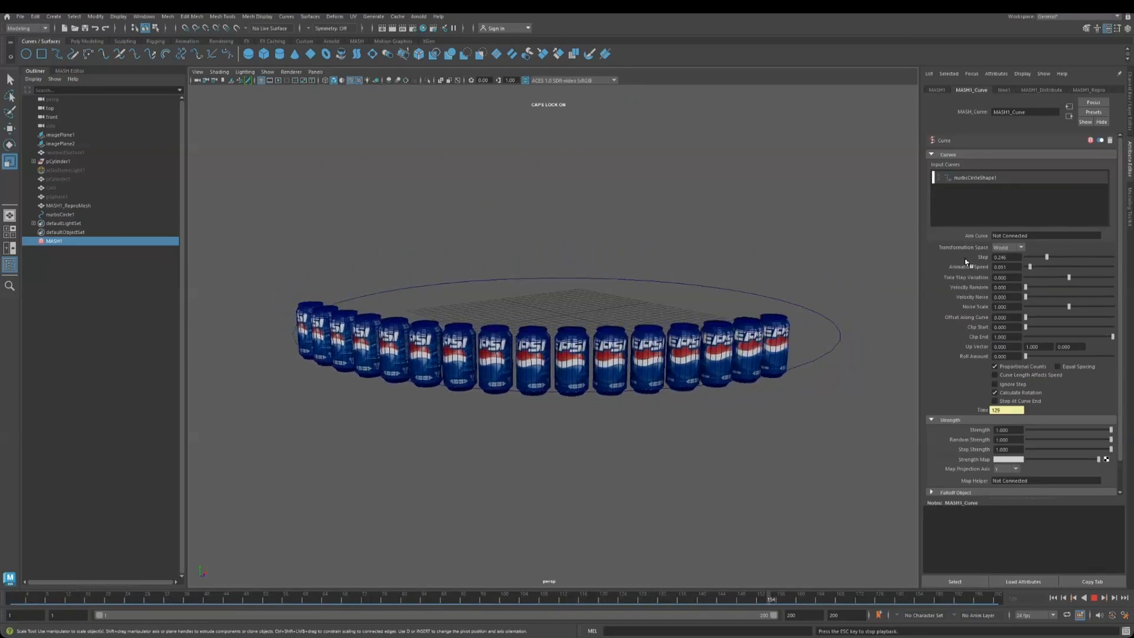
Try positive and negative Time Step Variation values on the Curve node, and reset the attribute to 0
{"action": "left_click_drag", "start_coordinate": [1068, 277], "coordinate": [1094, 278]}
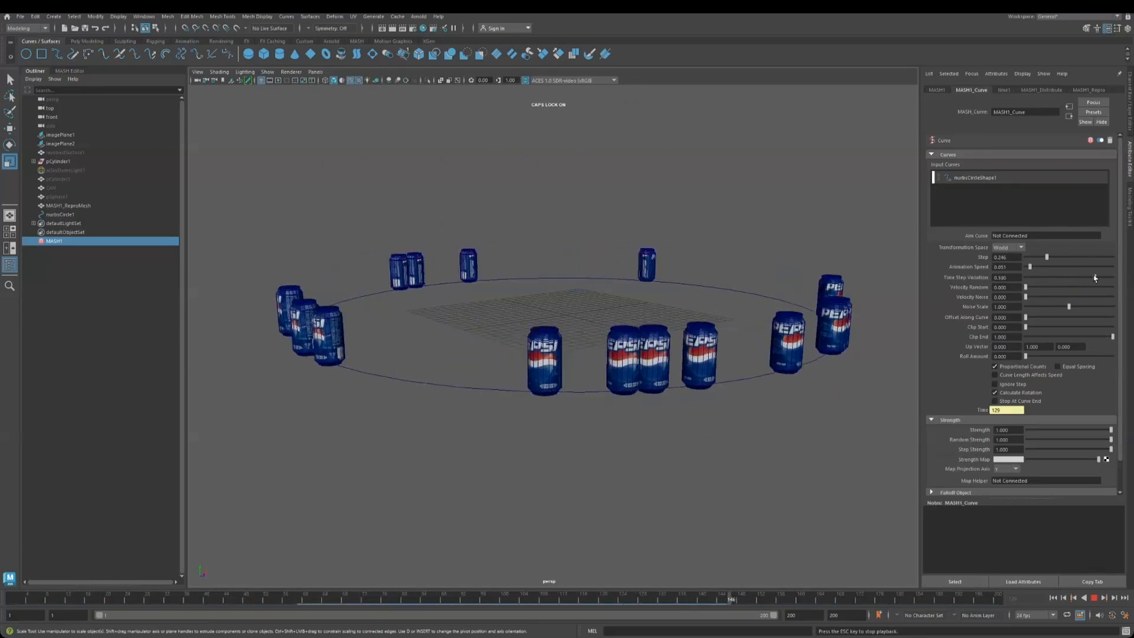
{"action": "left_click_drag", "start_coordinate": [1094, 277], "coordinate": [1025, 278]}
{"action": "double_click", "coordinate": [1005, 277]}
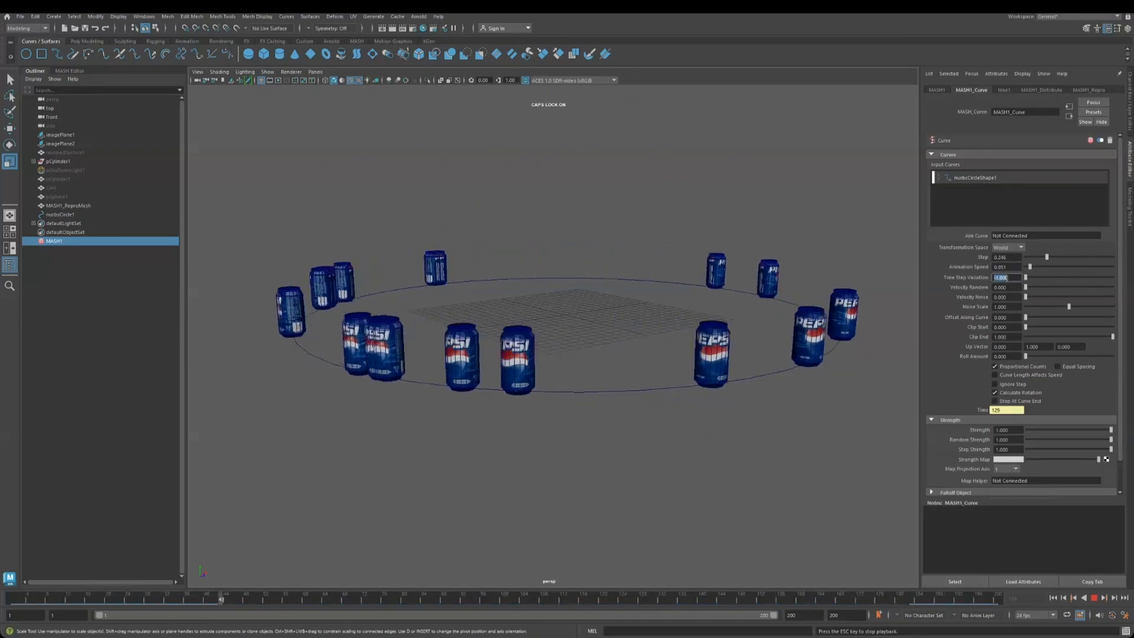
{"action": "type", "text": "0"}
{"action": "key", "text": "Return"}
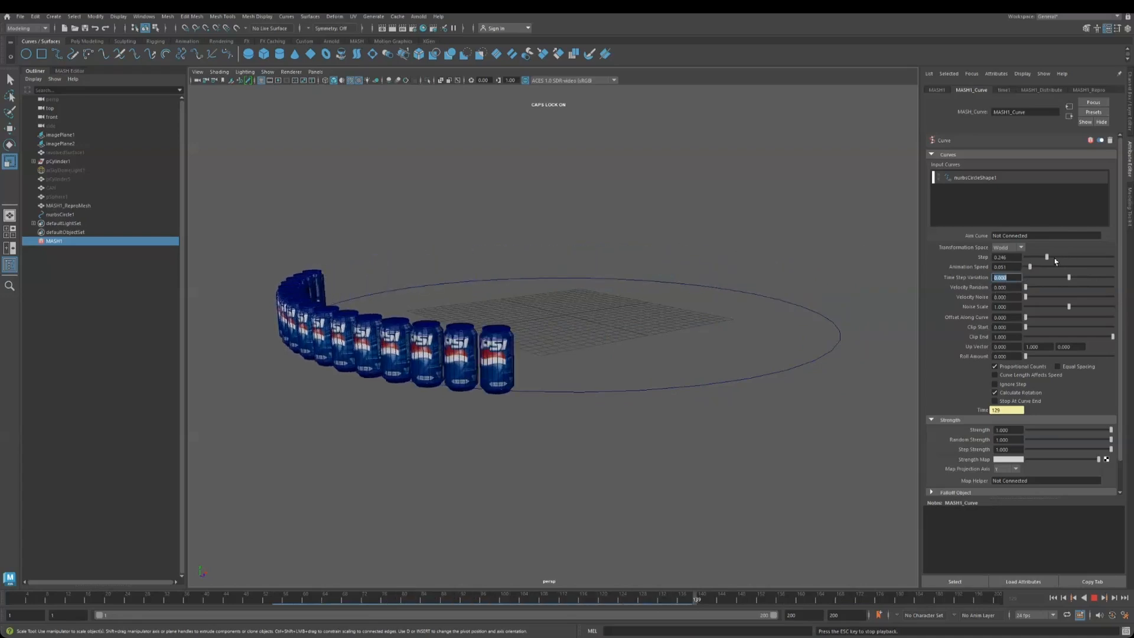
Reduce the Curve node's Step to 0 and set a key on it at frame 17
{"action": "left_click_drag", "start_coordinate": [1047, 257], "coordinate": [1051, 257]}
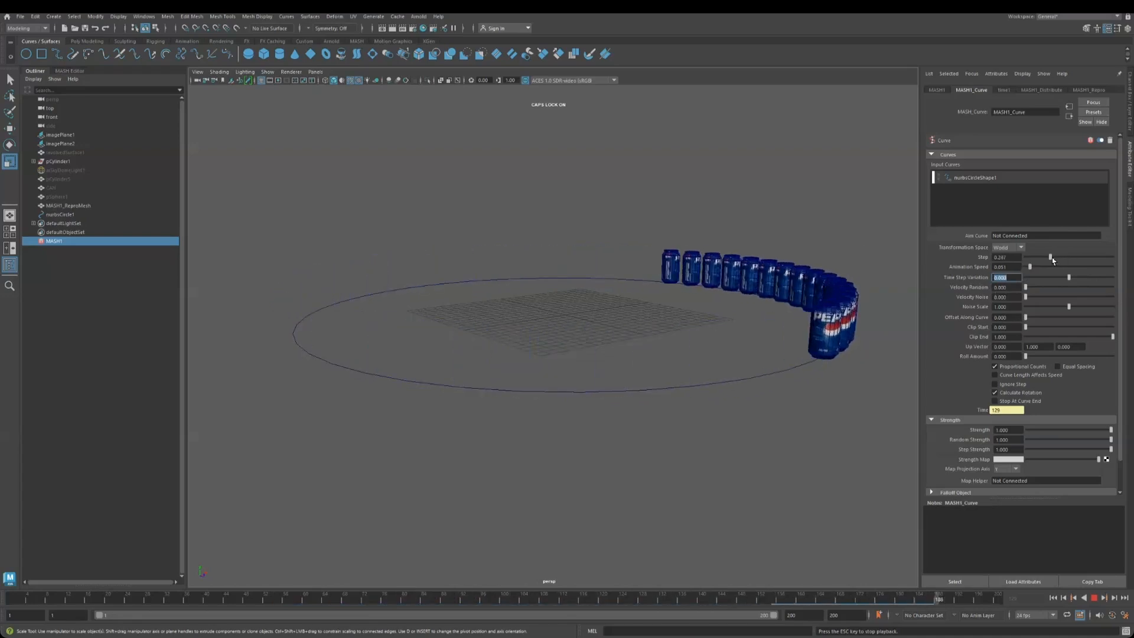
{"action": "left_click_drag", "start_coordinate": [1054, 260], "coordinate": [1063, 258]}
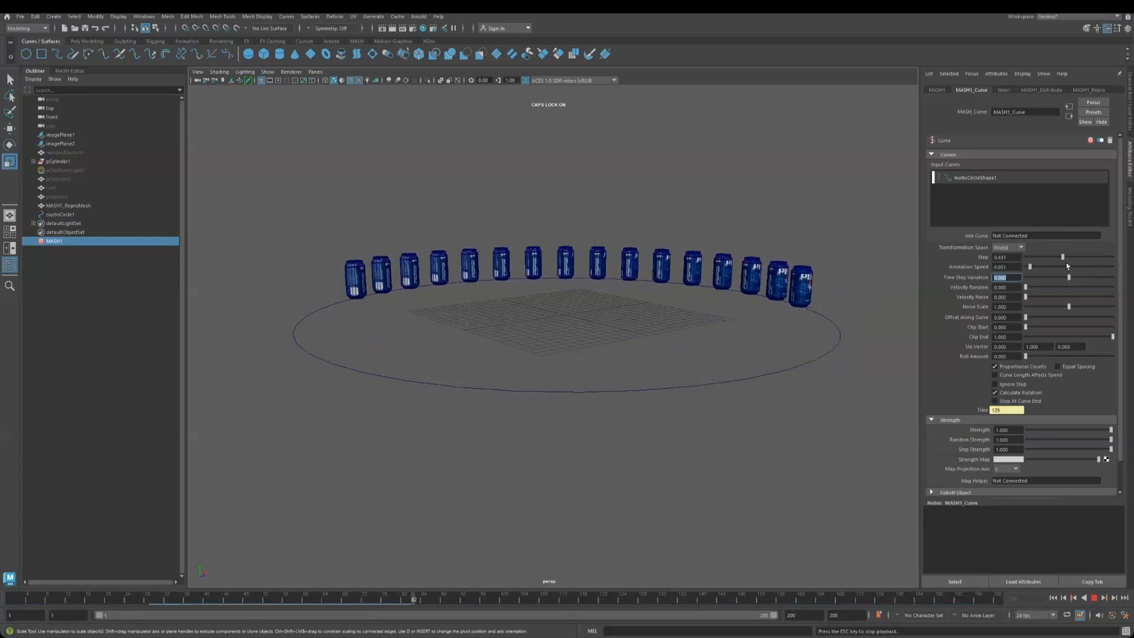
{"action": "left_click_drag", "start_coordinate": [1031, 260], "coordinate": [622, 333]}
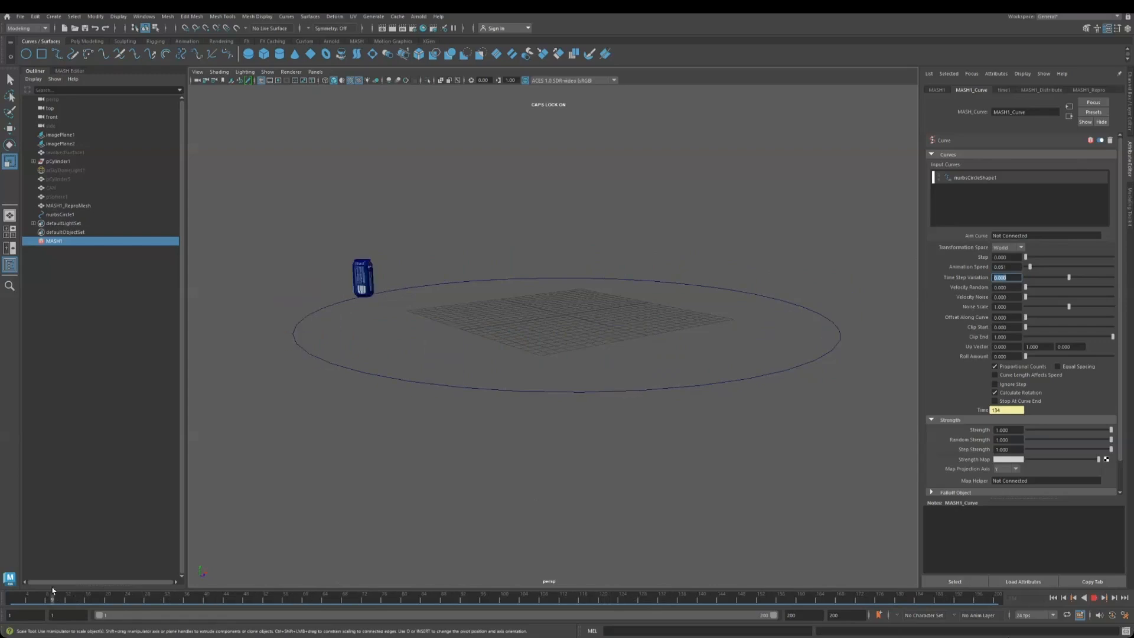
{"action": "left_click_drag", "start_coordinate": [228, 597], "coordinate": [209, 596]}
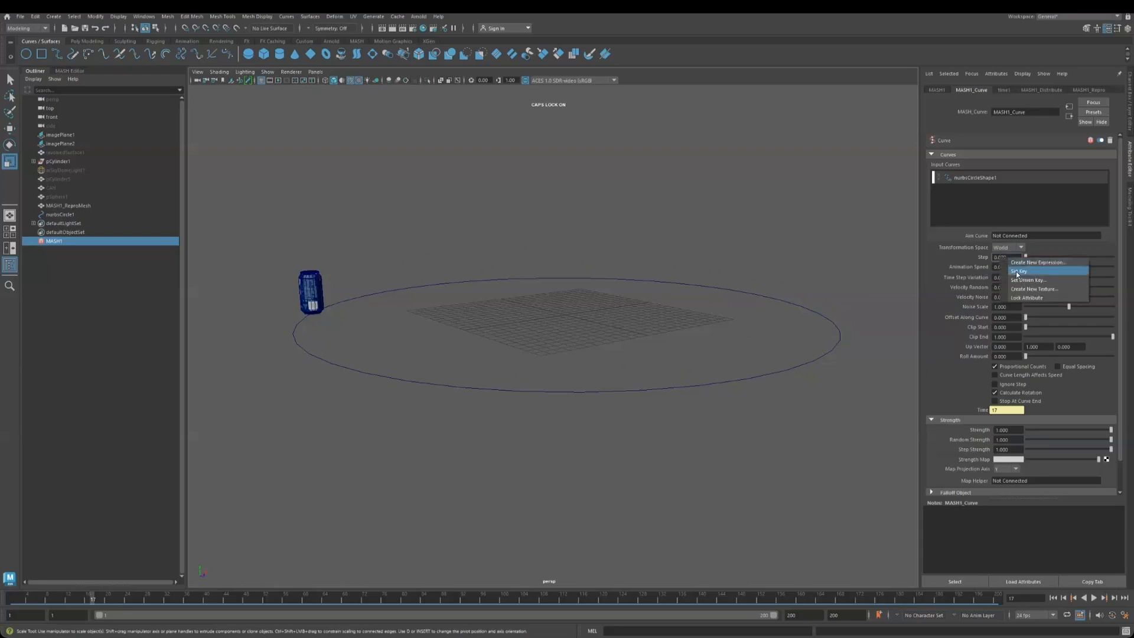
{"action": "left_click", "coordinate": [1015, 271]}
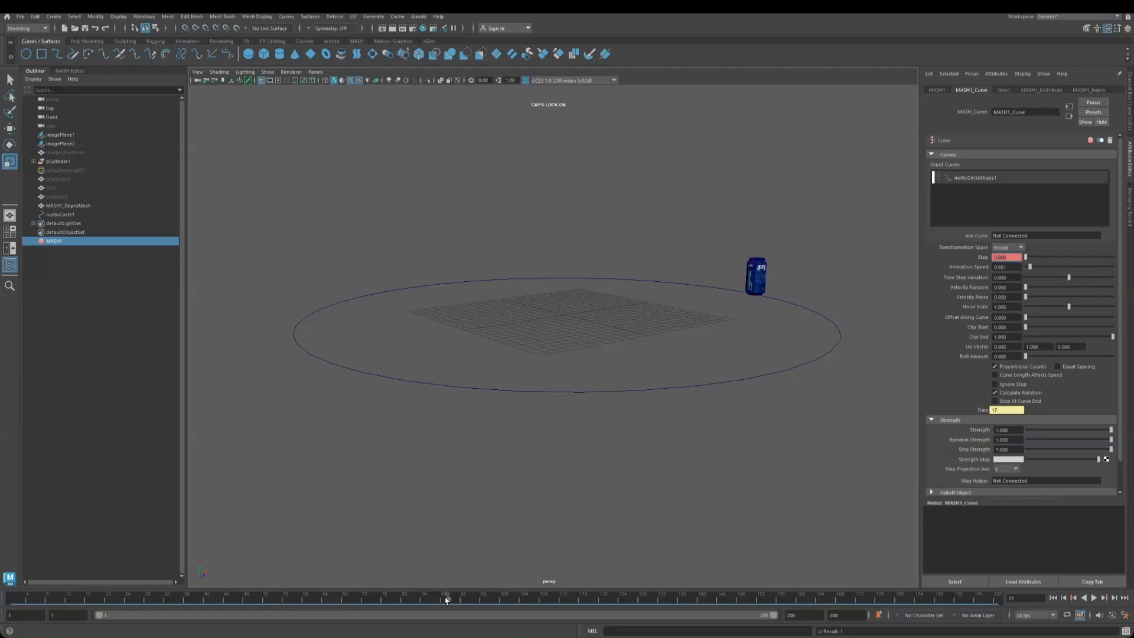
At about frame 88, set the Curve node's Step to about 0.32, key it, and play the animation from the start
{"action": "left_click_drag", "start_coordinate": [1032, 258], "coordinate": [1054, 258]}
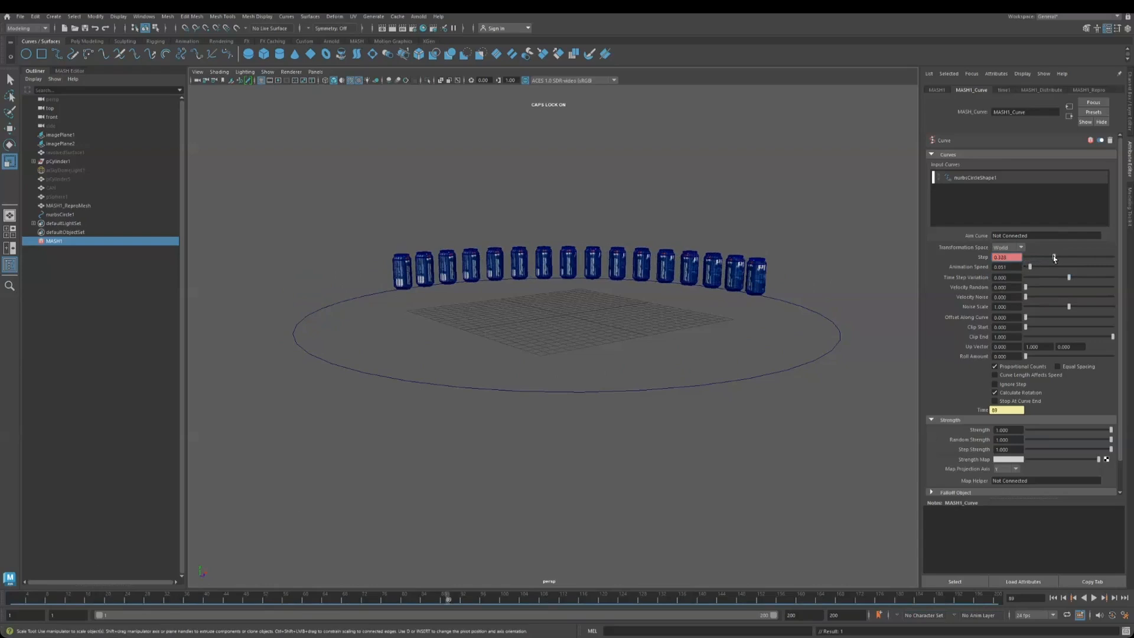
{"action": "right_click", "coordinate": [999, 257]}
{"action": "left_click", "coordinate": [1029, 271]}
{"action": "left_click", "coordinate": [1053, 597]}
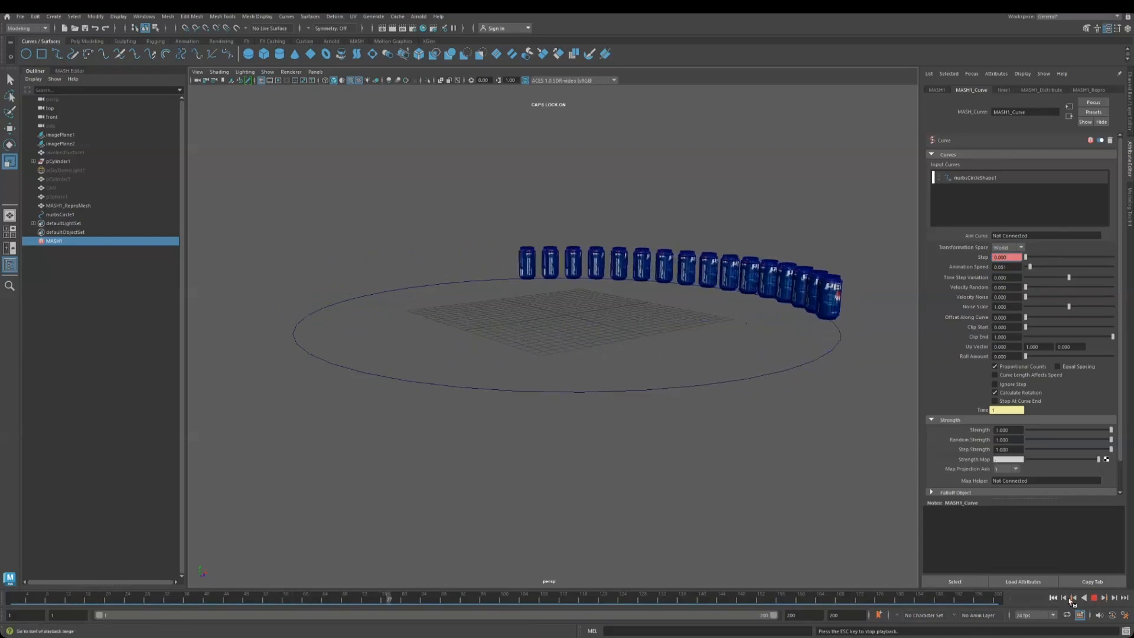
{"action": "left_click", "coordinate": [1093, 597]}
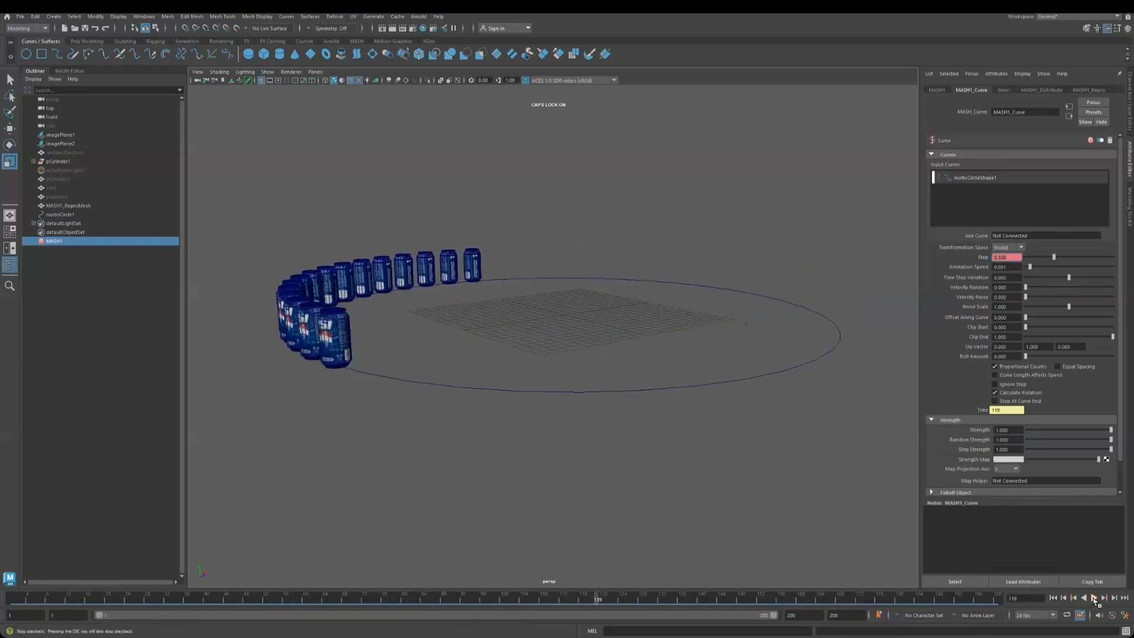
Set another key on the Curve node's Step at frame 142 to hold the can spacing
{"action": "left_click_drag", "start_coordinate": [618, 602], "coordinate": [712, 602]}
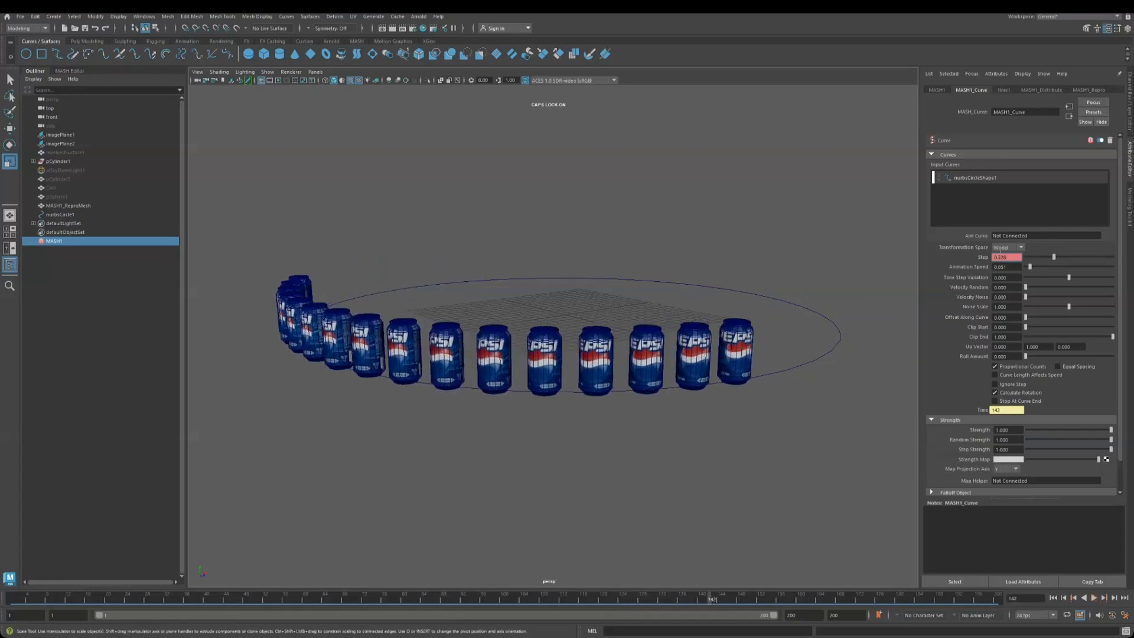
{"action": "right_click", "coordinate": [1007, 257]}
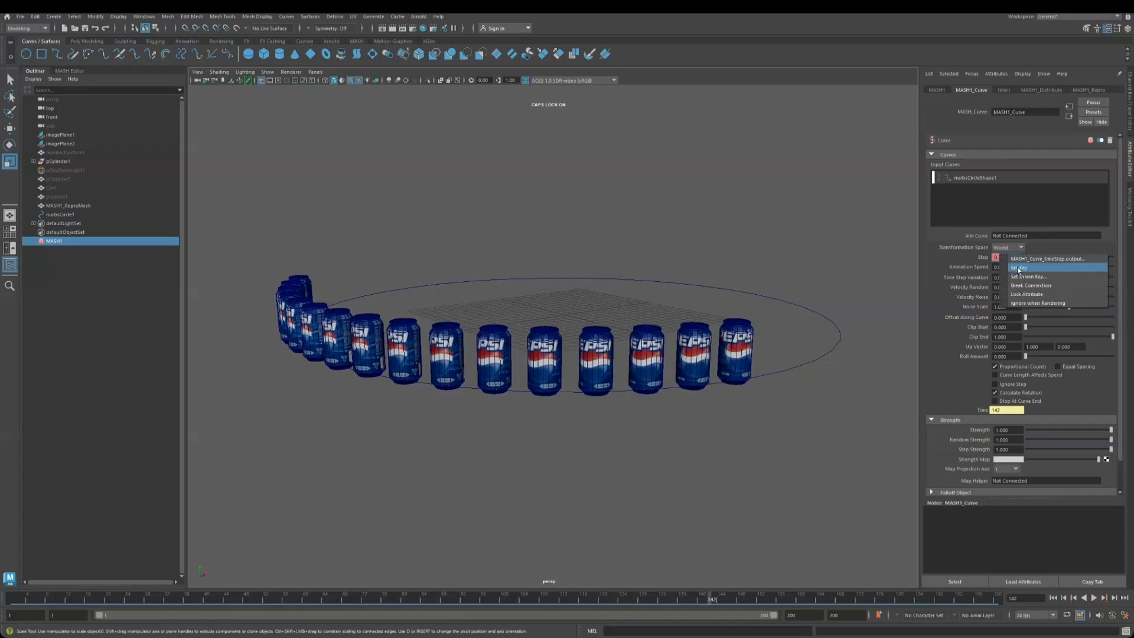
{"action": "left_click", "coordinate": [1018, 268]}
At frame 180, set the Curve node's Step to 1.000, key it, and play the animation from the start
{"action": "left_click_drag", "start_coordinate": [752, 602], "coordinate": [898, 601]}
{"action": "left_click_drag", "start_coordinate": [1059, 261], "coordinate": [1129, 263]}
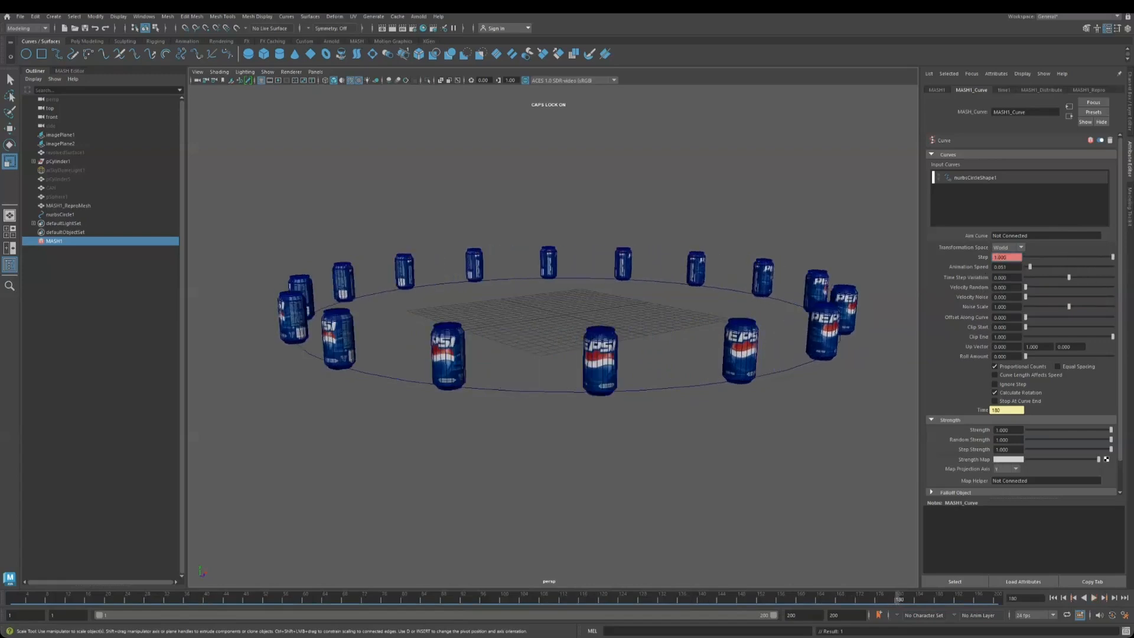
{"action": "left_click", "coordinate": [1019, 272]}
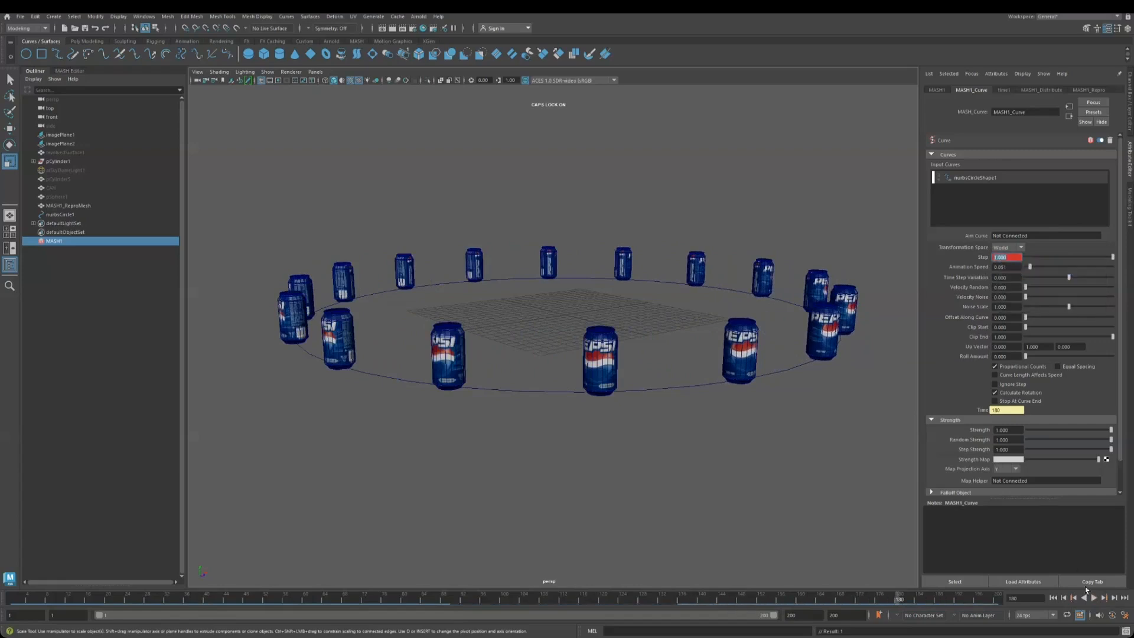
{"action": "left_click", "coordinate": [1056, 598]}
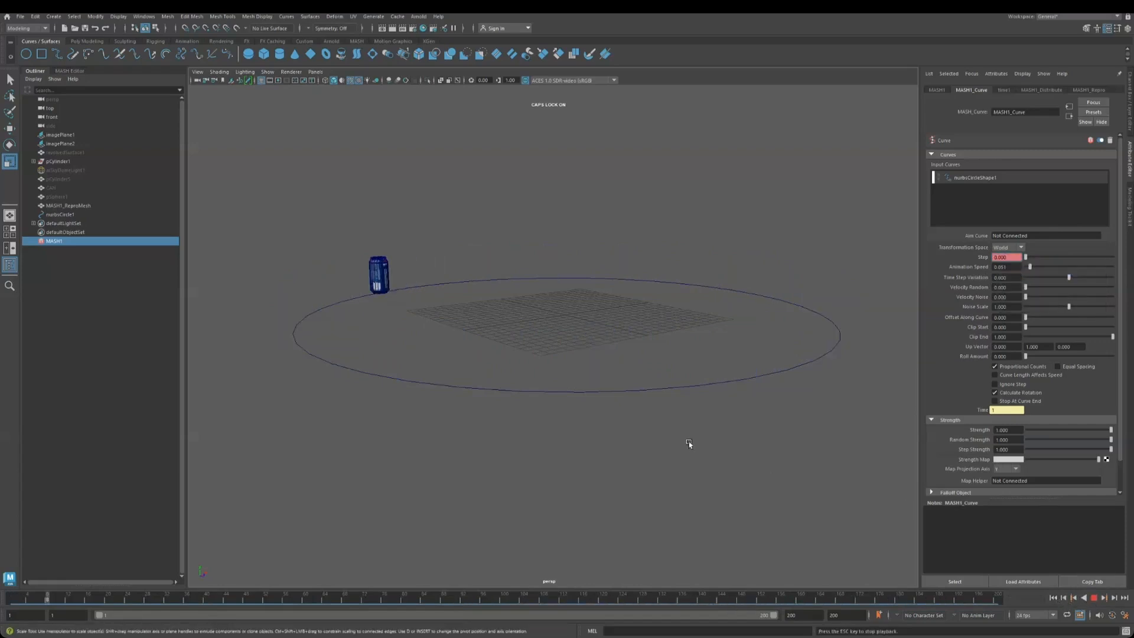
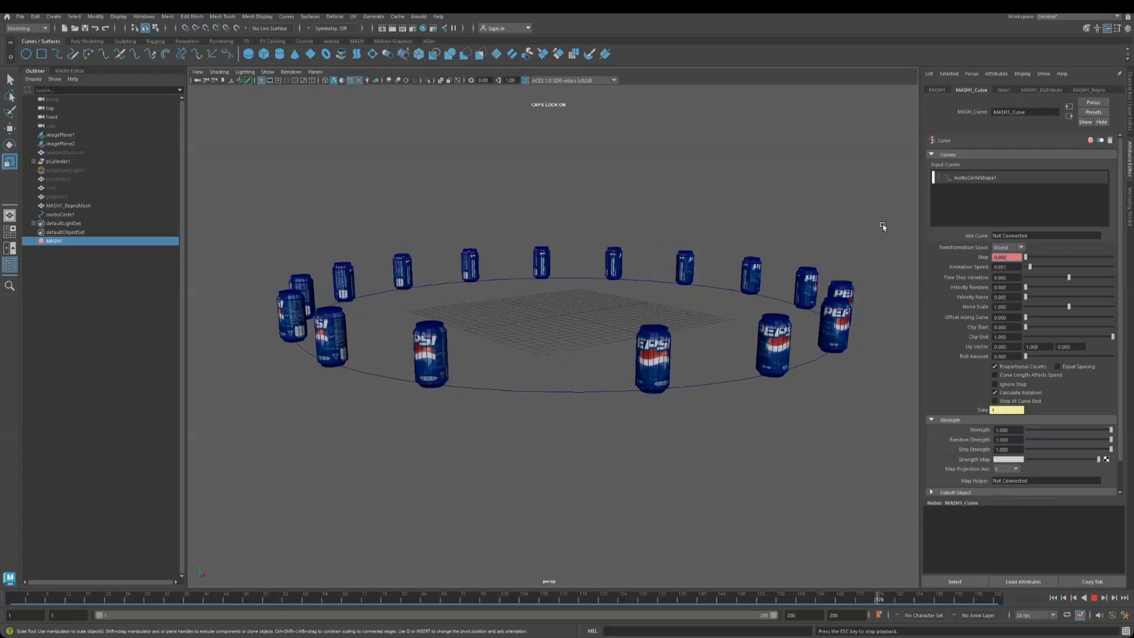
Try the Curve node's Offset Along Curve across its range and set it to about 0.164
{"action": "left_click", "coordinate": [1041, 317]}
{"action": "left_click_drag", "start_coordinate": [1057, 319], "coordinate": [1127, 321]}
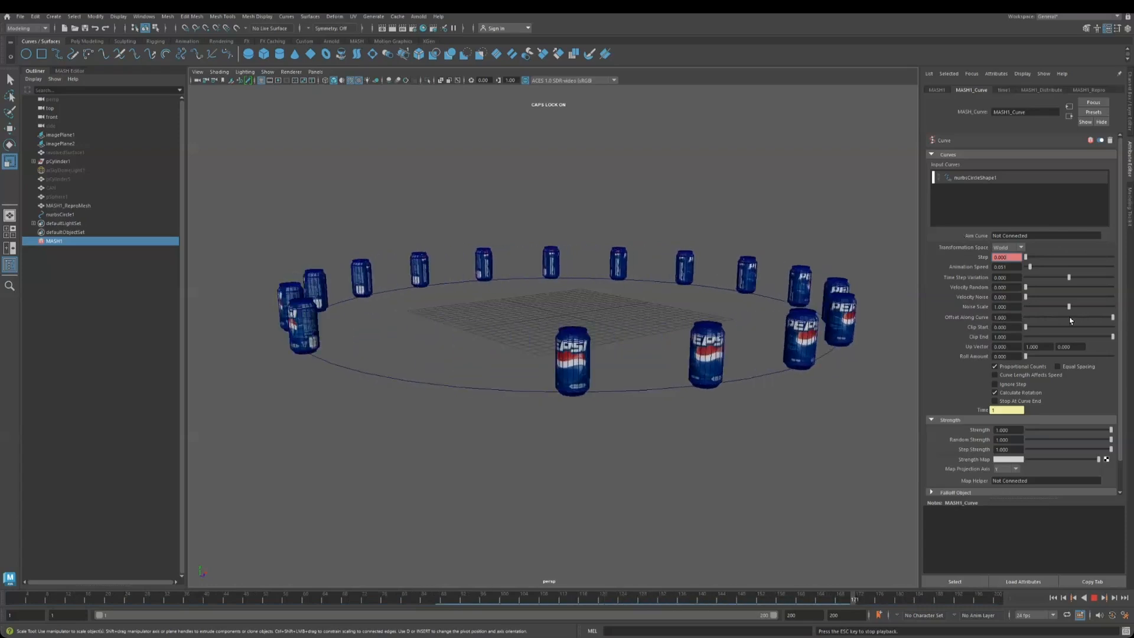
{"action": "left_click_drag", "start_coordinate": [1111, 317], "coordinate": [703, 308]}
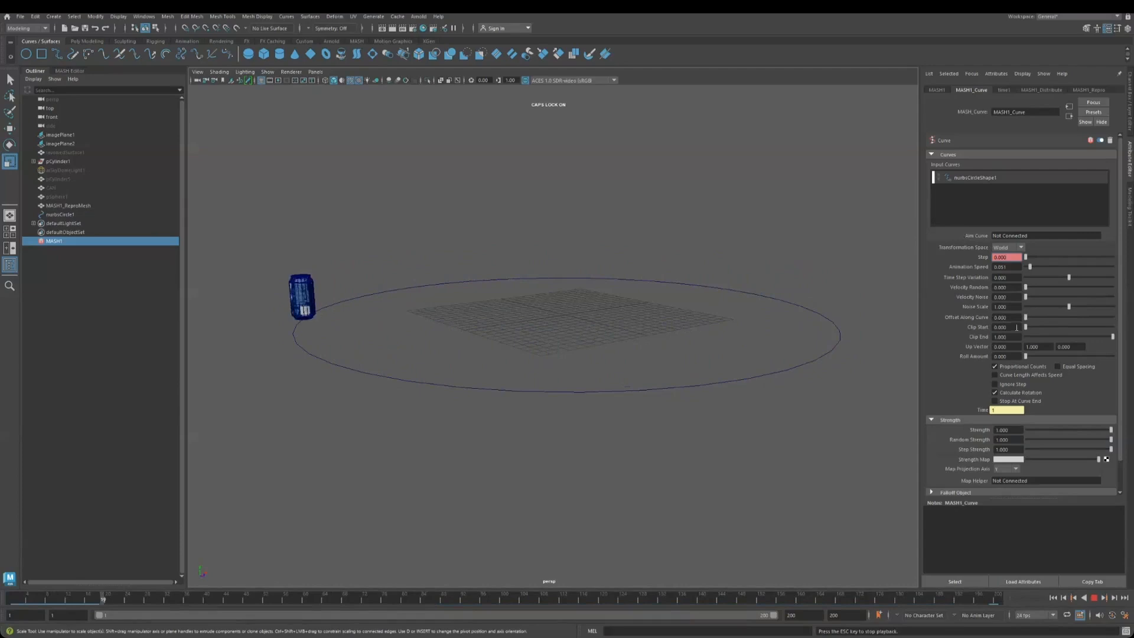
{"action": "left_click_drag", "start_coordinate": [1028, 319], "coordinate": [1039, 318]}
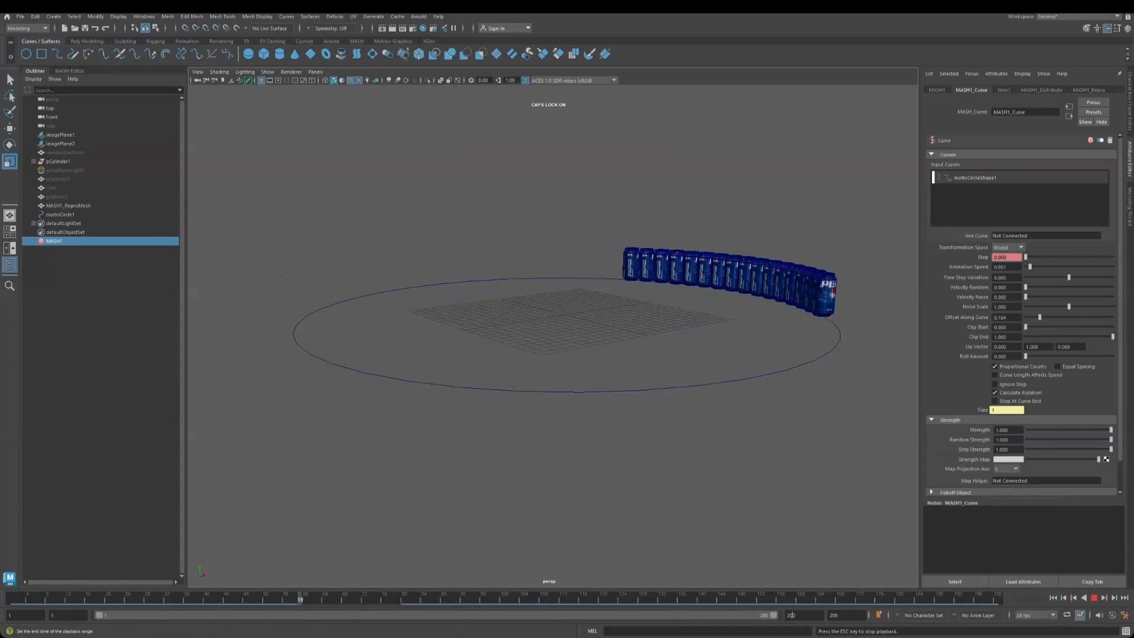
Extend the playback range to end at frame 250 and set the Curve node's Animation Speed to 0.020
{"action": "left_click_drag", "start_coordinate": [798, 615], "coordinate": [700, 608]}
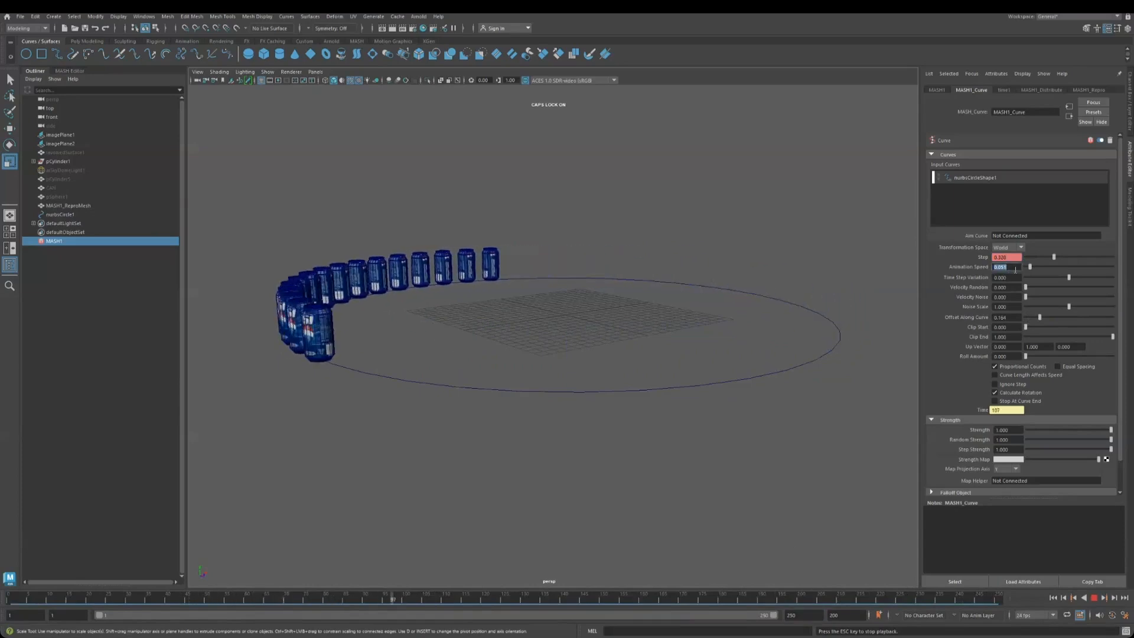
{"action": "type", "text": "0.0"}
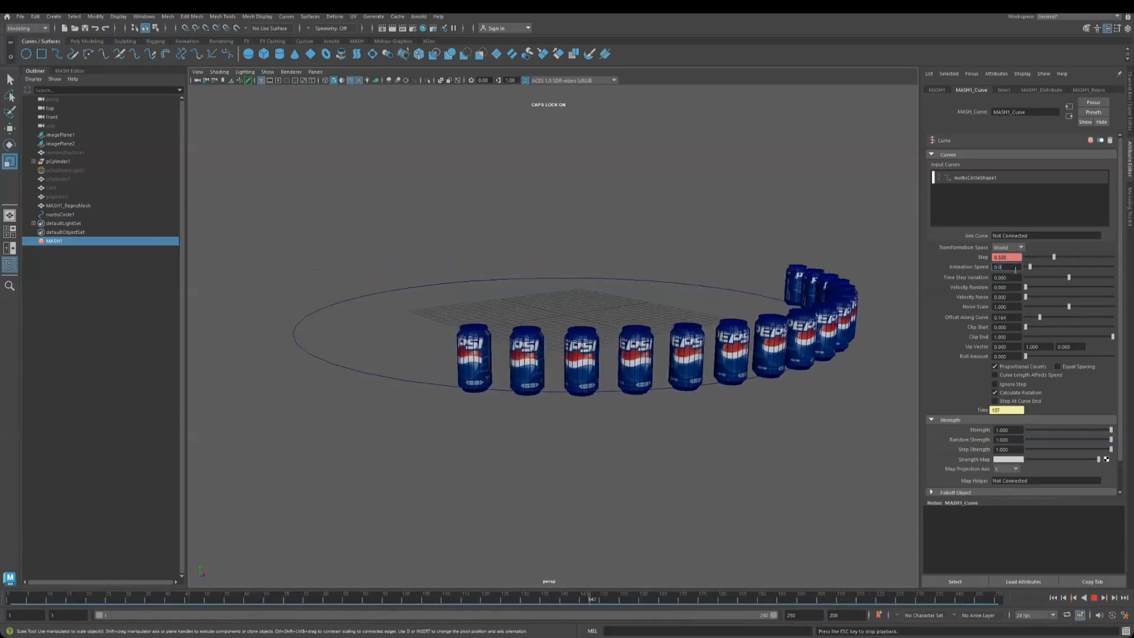
{"action": "type", "text": "20"}
{"action": "key", "text": "Return"}
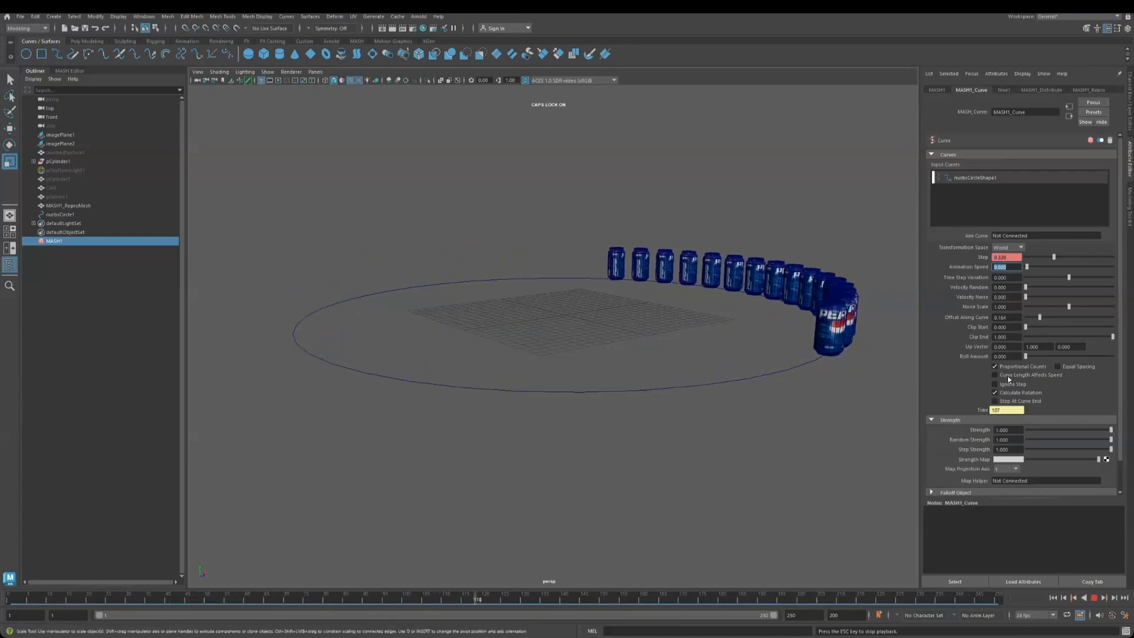
Scrub and replay the animation, checking from several angles how the cans spread around the circle
{"action": "left_click", "coordinate": [1092, 598]}
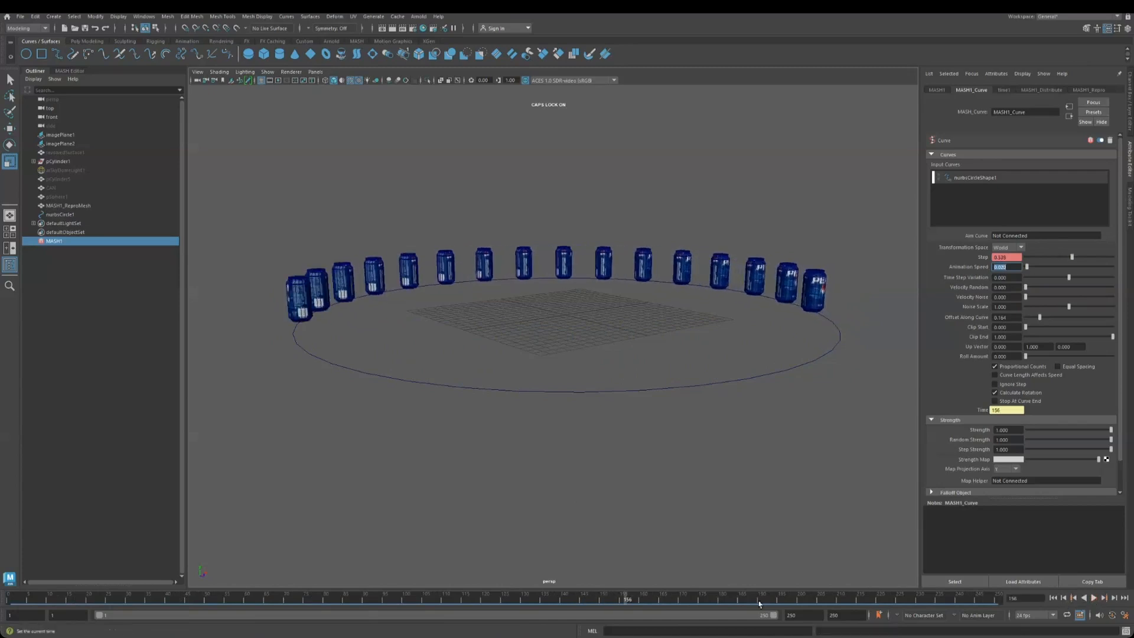
{"action": "left_click_drag", "start_coordinate": [418, 601], "coordinate": [229, 596]}
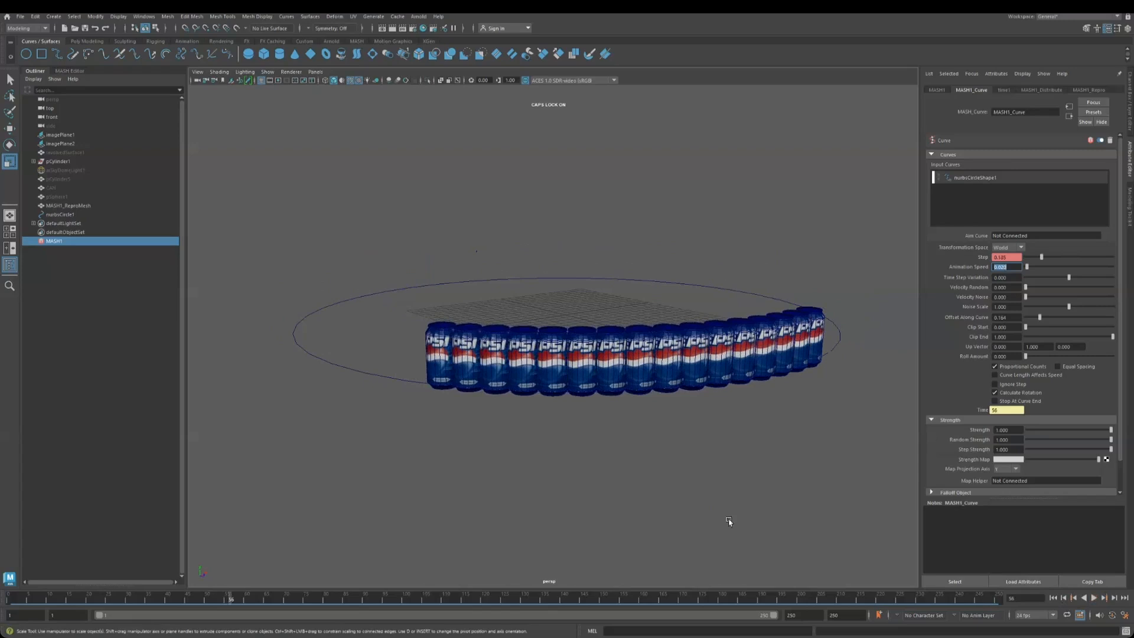
{"action": "key", "text": "alt+v"}
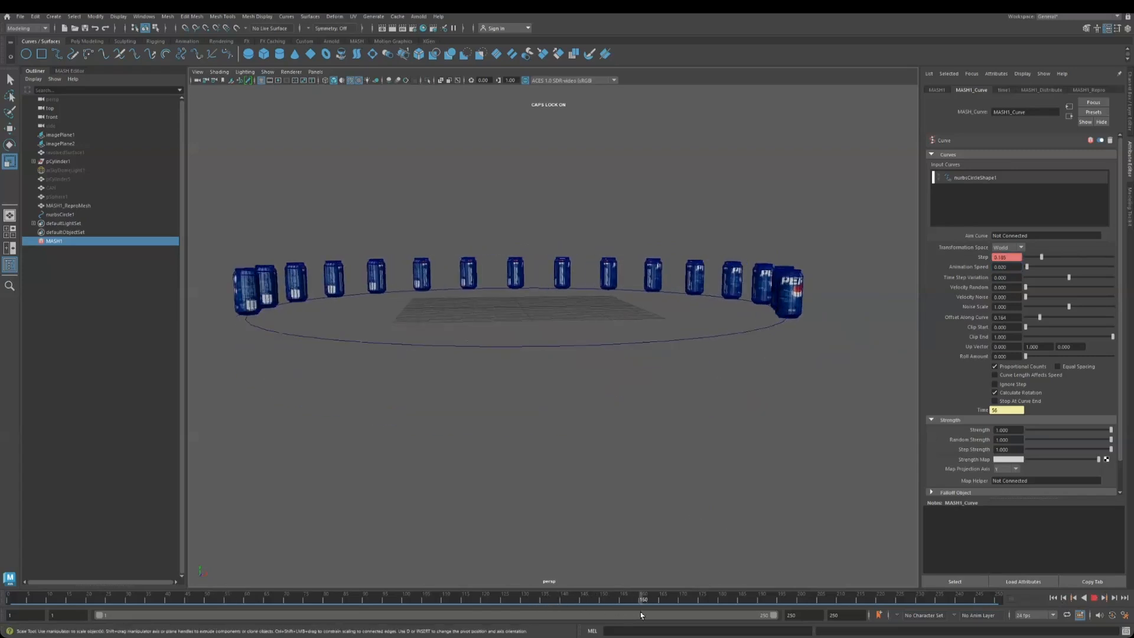
{"action": "left_click_drag", "start_coordinate": [468, 445], "coordinate": [514, 455], "text": "alt"}
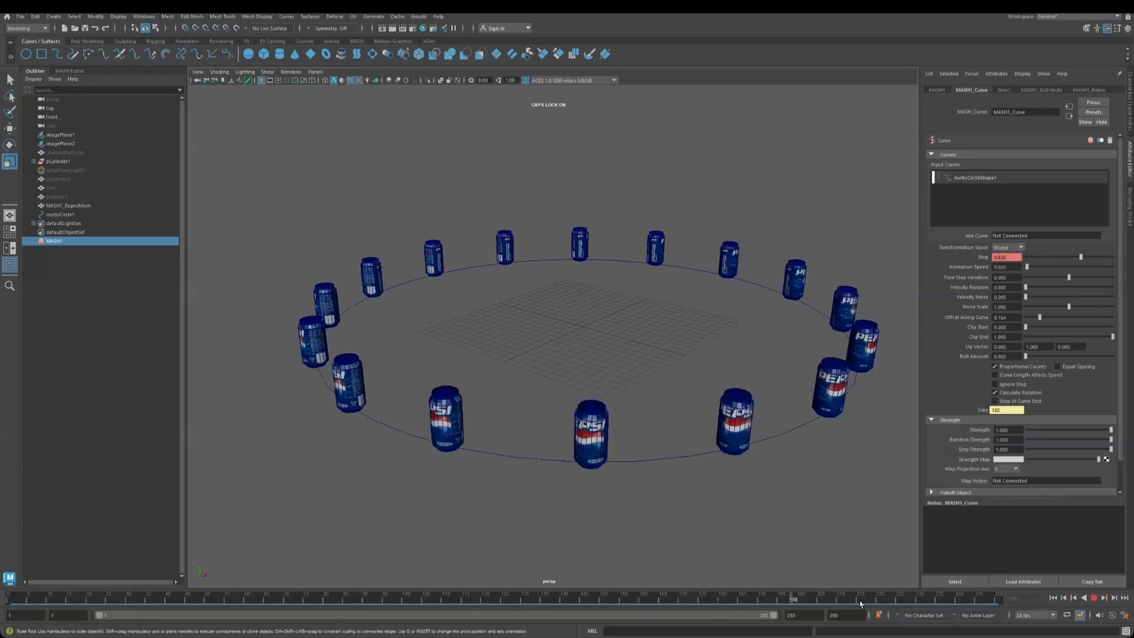
{"action": "left_click_drag", "start_coordinate": [660, 531], "coordinate": [658, 529], "text": "alt"}
{"action": "middle_click_drag", "start_coordinate": [703, 523], "coordinate": [679, 517], "text": "alt"}
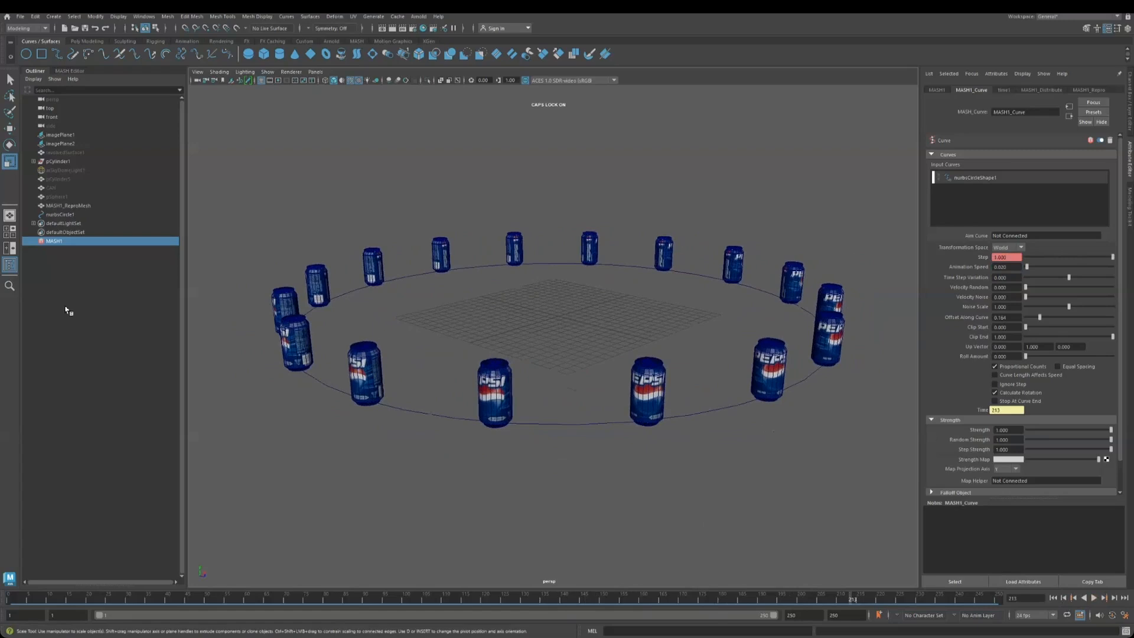
Add a Random node to the MASH1 network
{"action": "left_click", "coordinate": [72, 71]}
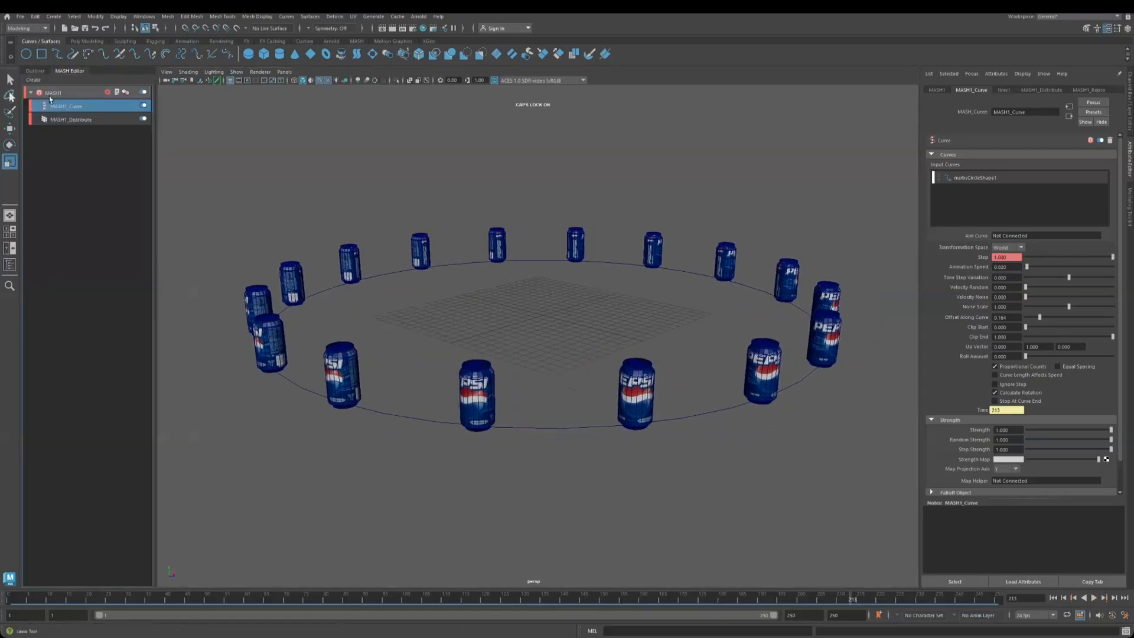
{"action": "left_click", "coordinate": [107, 92]}
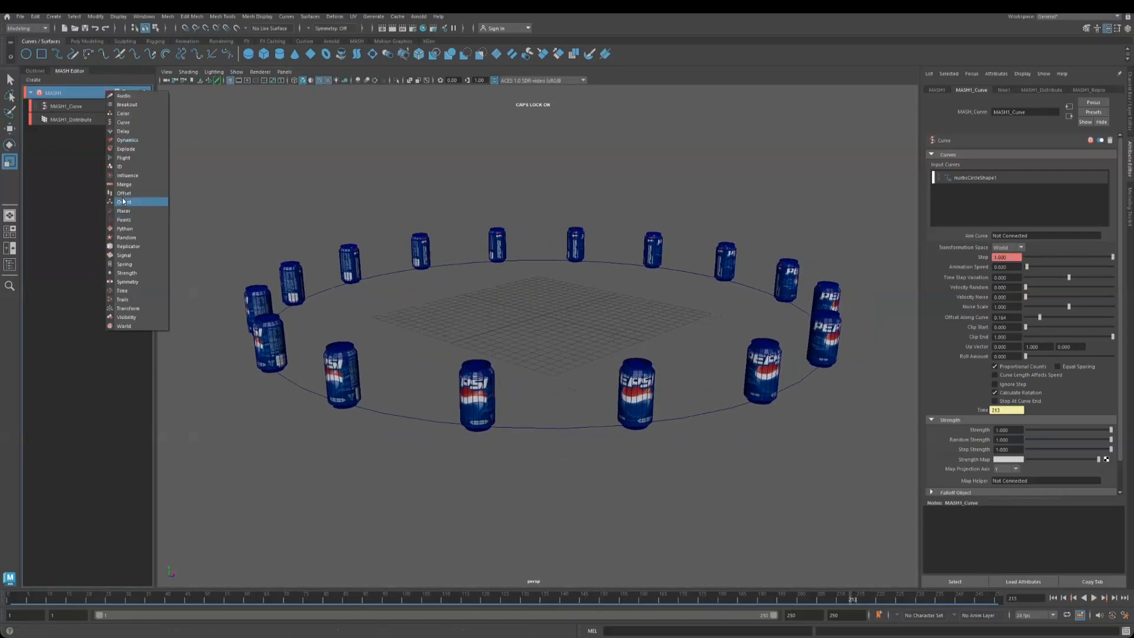
{"action": "left_click", "coordinate": [126, 238]}
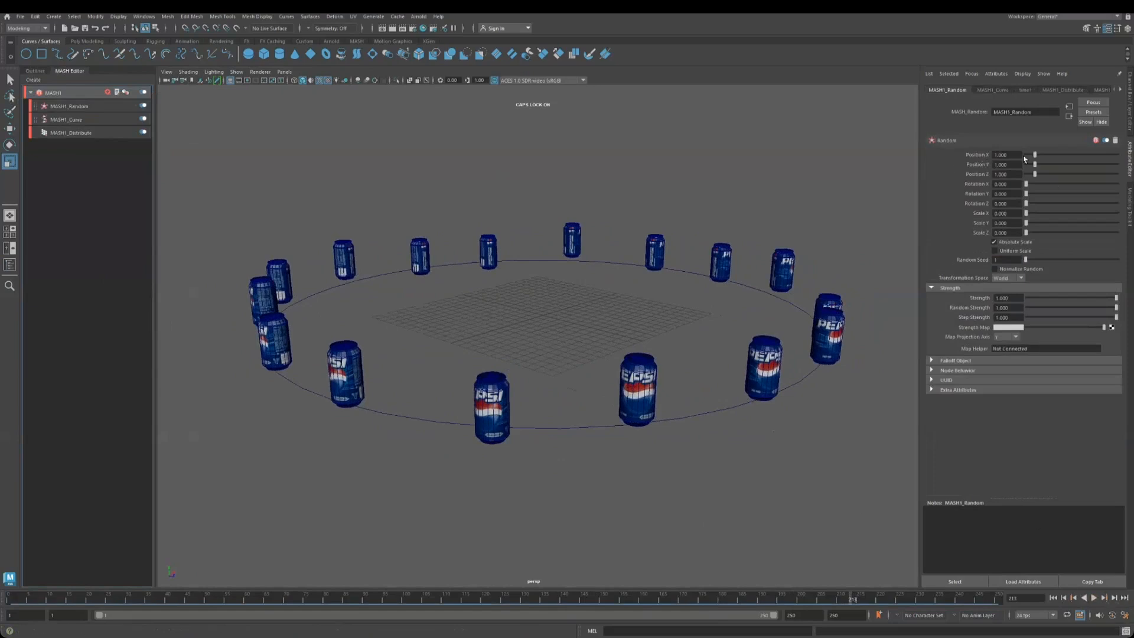
Preview the Random node with Position X 8.000 and Position Y about 1.905, and set Position X, Y and Z to 0
{"action": "mouse_move", "coordinate": [1033, 154]}
{"action": "left_mouse_down"}
{"action": "mouse_move", "coordinate": [1005, 176]}
{"action": "mouse_move", "coordinate": [1046, 158]}
{"action": "mouse_move", "coordinate": [1099, 162]}
{"action": "mouse_move", "coordinate": [1043, 167]}
{"action": "left_mouse_up"}
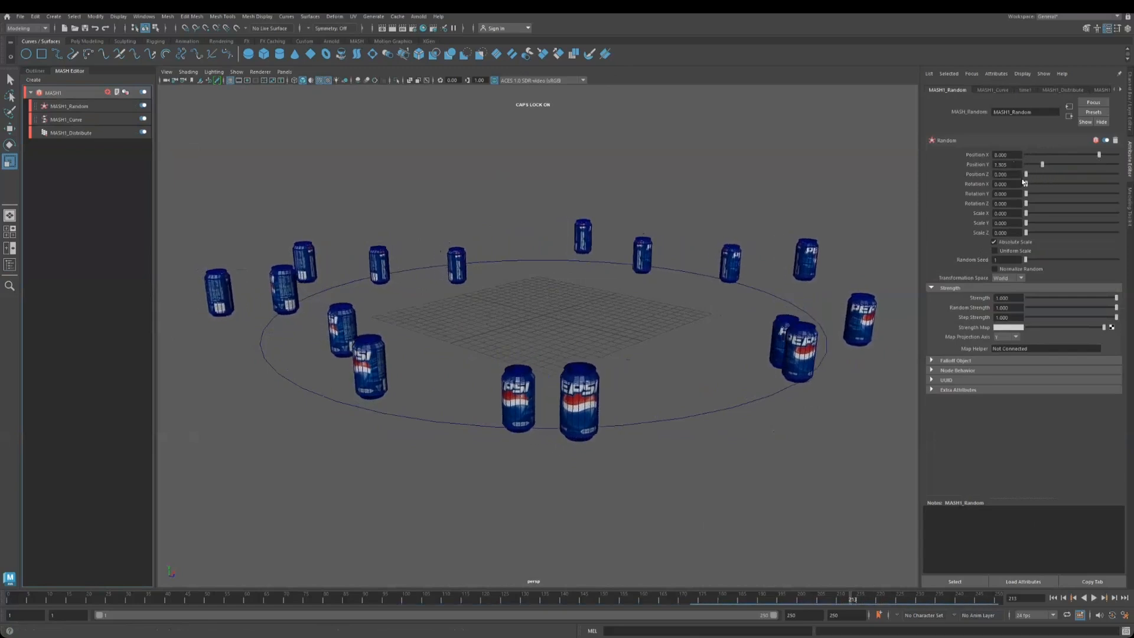
{"action": "left_click", "coordinate": [1094, 598]}
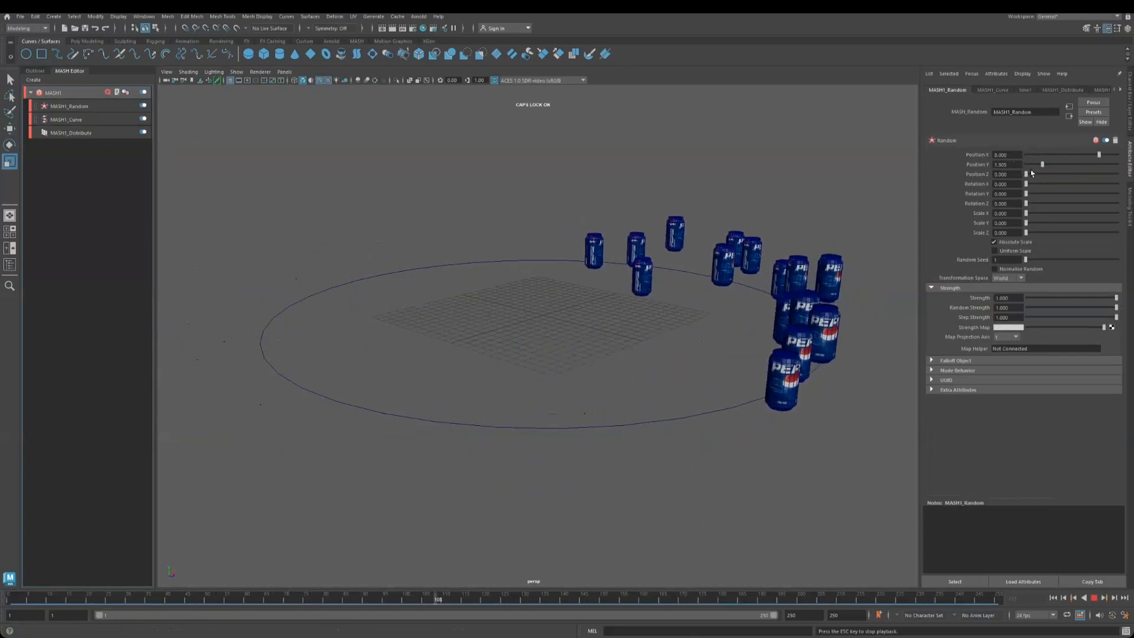
{"action": "left_click_drag", "start_coordinate": [1042, 164], "coordinate": [974, 164]}
{"action": "left_click_drag", "start_coordinate": [1098, 155], "coordinate": [789, 205]}
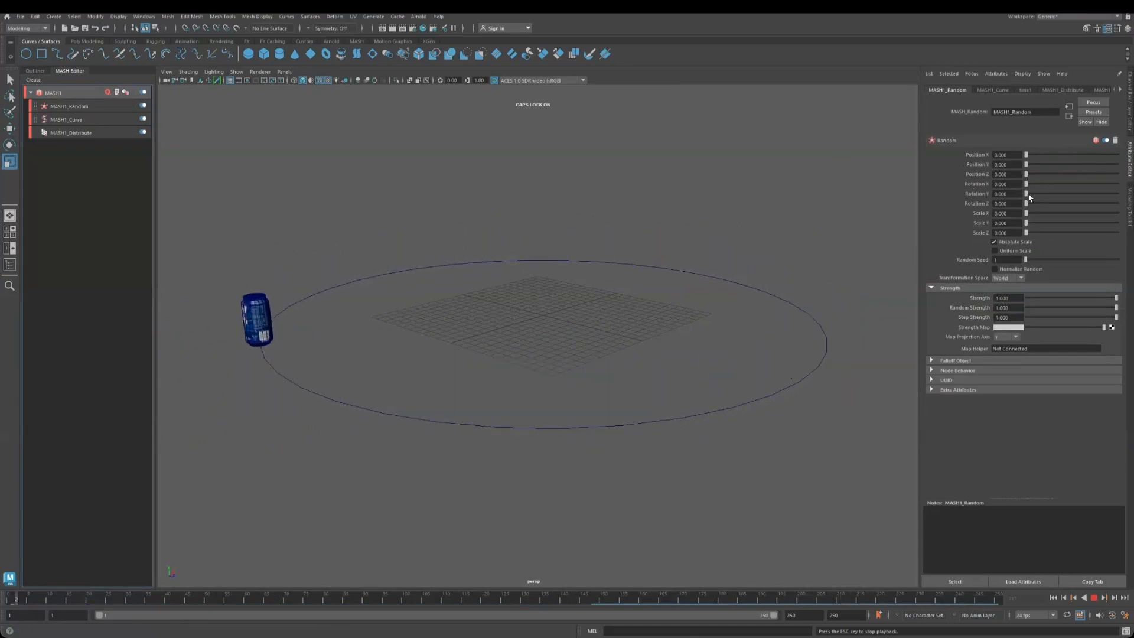
Preview the Random node's Rotation Y up to 180 during playback, and set it back to 0
{"action": "left_click_drag", "start_coordinate": [1057, 195], "coordinate": [1060, 195]}
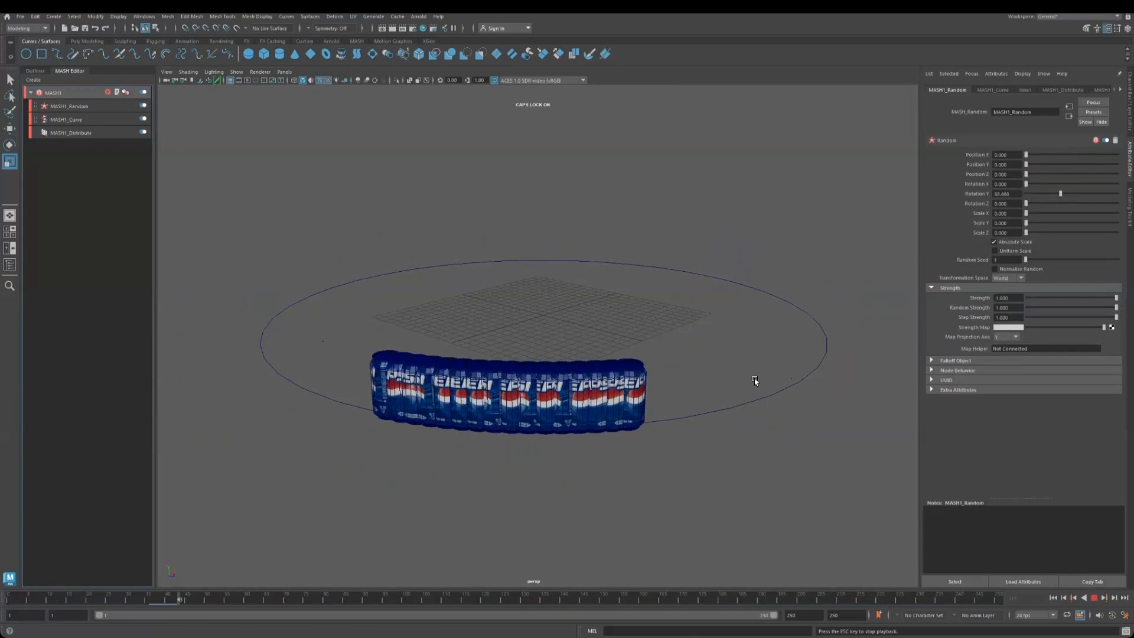
{"action": "left_click_drag", "start_coordinate": [1060, 193], "coordinate": [1118, 194]}
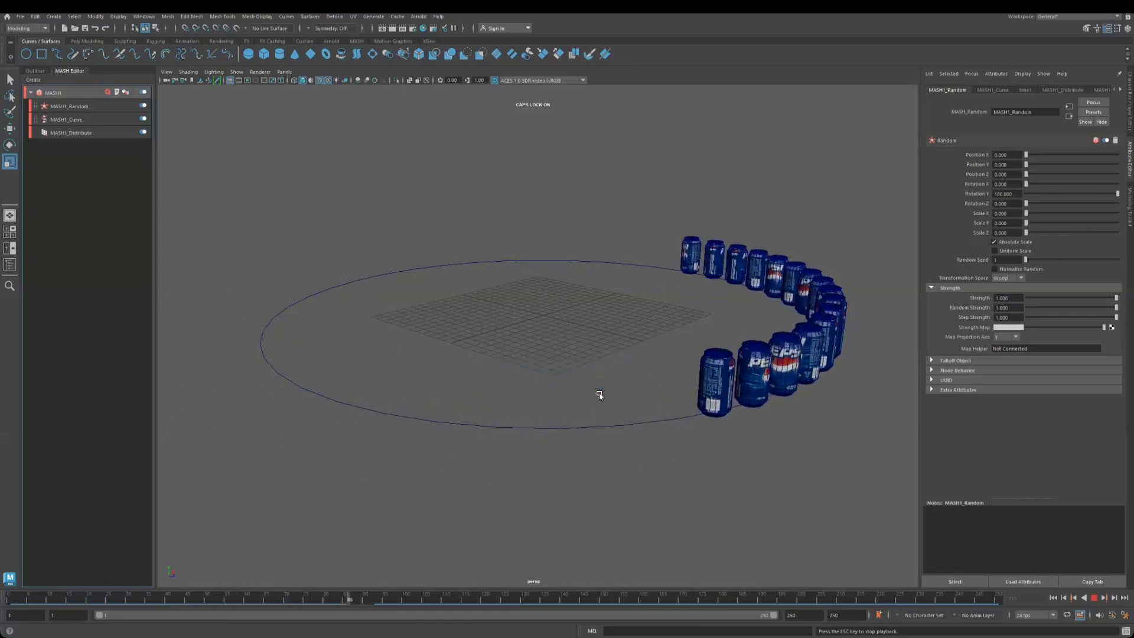
{"action": "left_click_drag", "start_coordinate": [1117, 194], "coordinate": [1010, 202]}
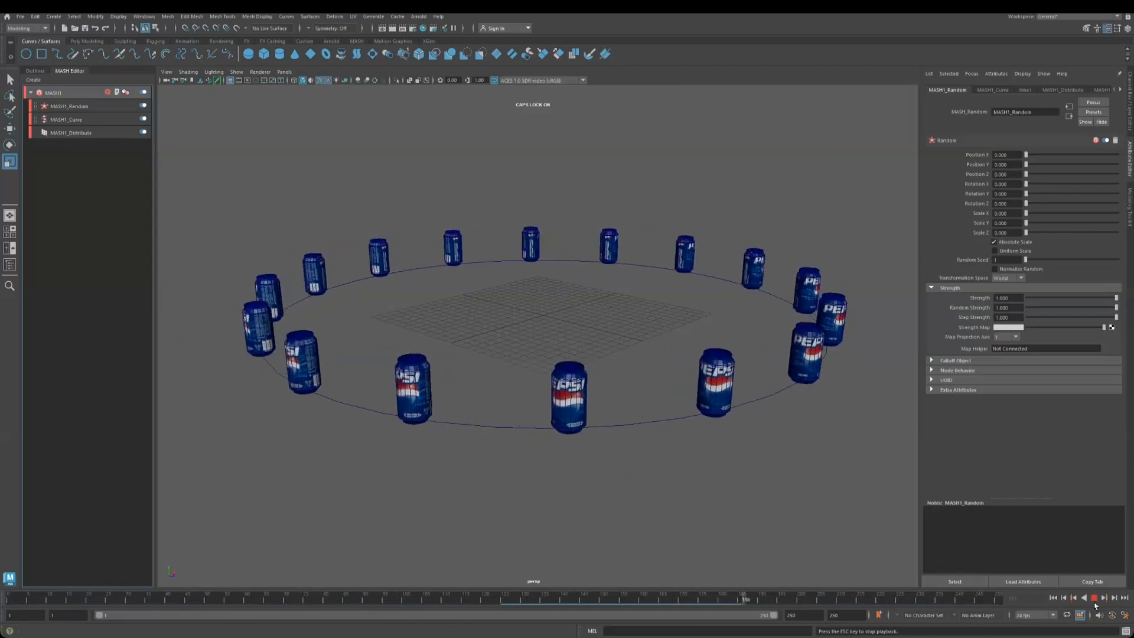
Go to frame 70 and set a key on the Random node's Rotation Y at 0
{"action": "left_click", "coordinate": [21, 598]}
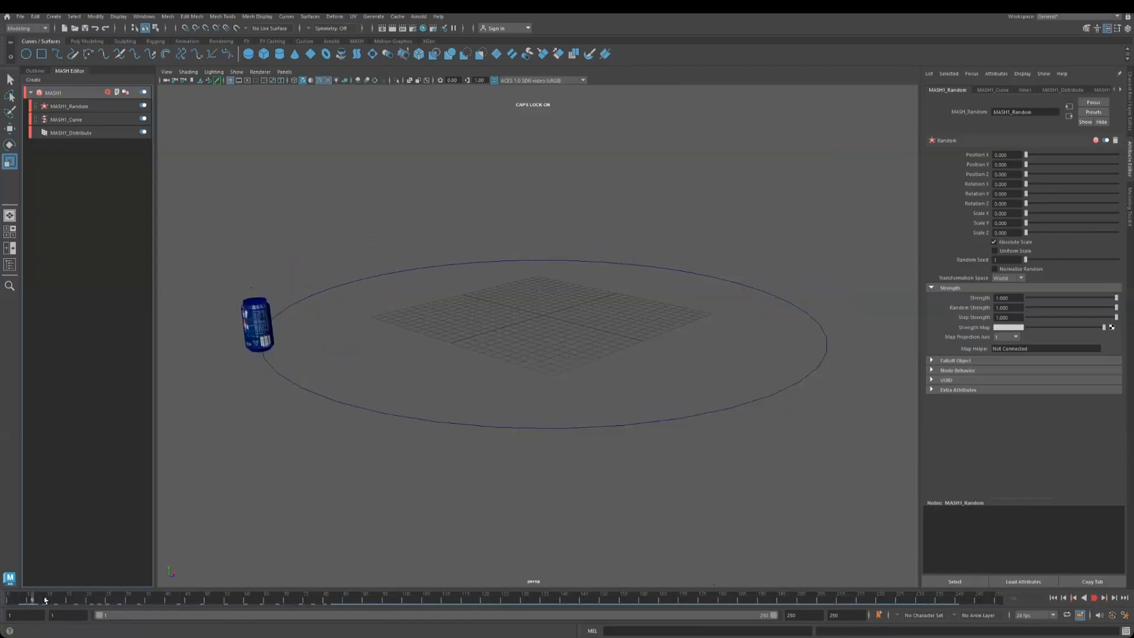
{"action": "left_click_drag", "start_coordinate": [160, 613], "coordinate": [282, 610]}
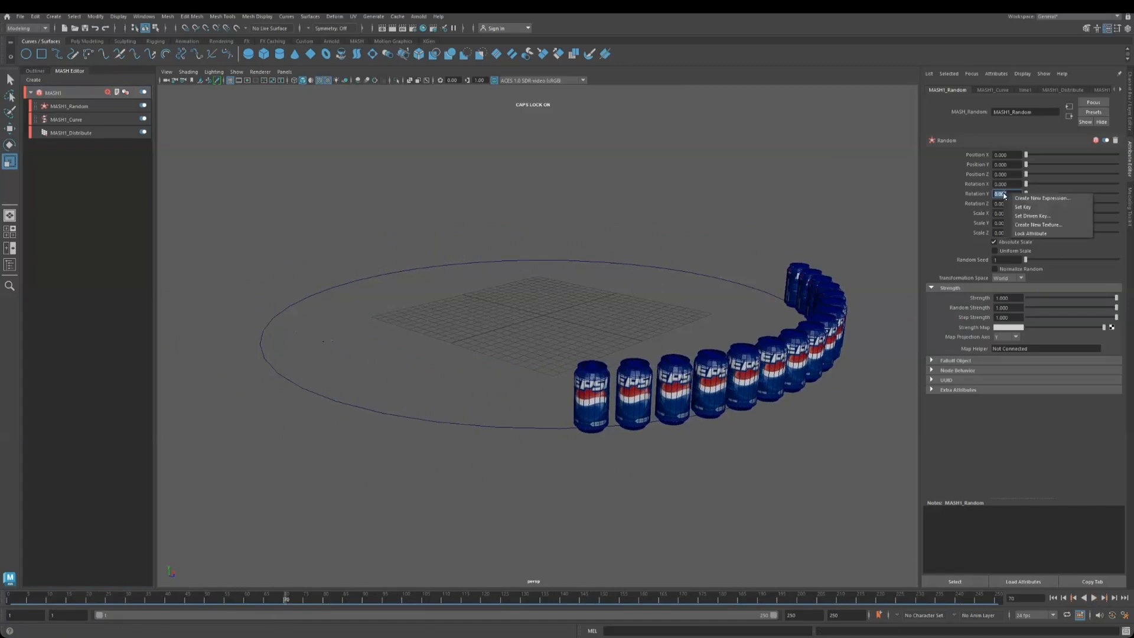
{"action": "left_click", "coordinate": [1022, 207]}
Key the Random node's Rotation Y at 180 at about frame 239, and replay the animation
{"action": "key", "text": "alt+v"}
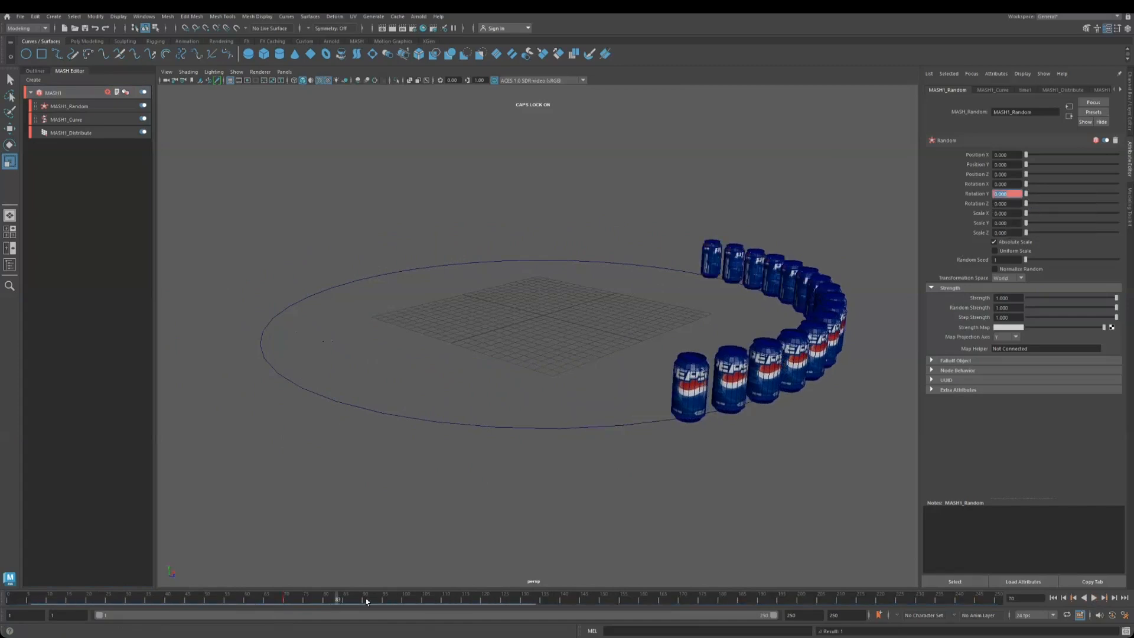
{"action": "key", "text": "alt+v"}
{"action": "left_click_drag", "start_coordinate": [742, 600], "coordinate": [954, 600]}
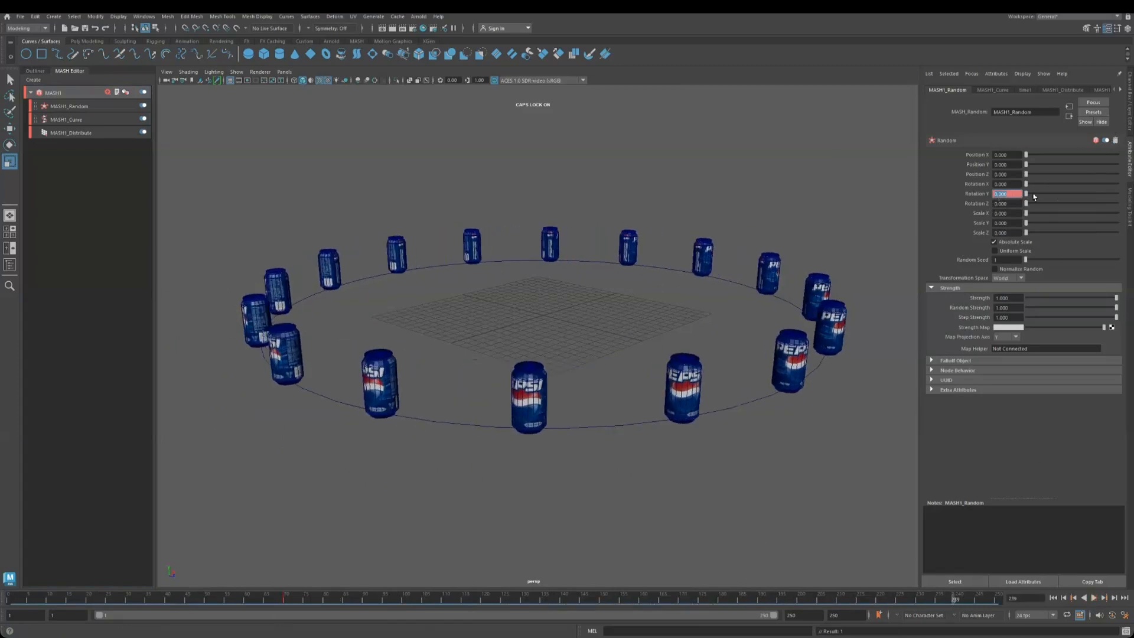
{"action": "left_click_drag", "start_coordinate": [1032, 197], "coordinate": [1131, 197]}
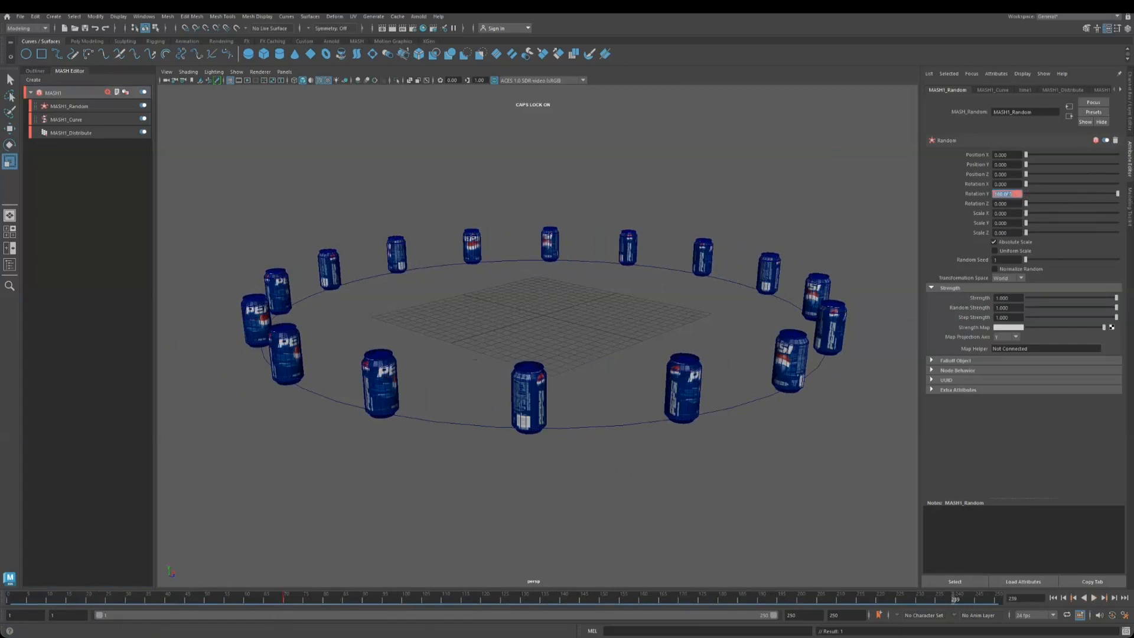
{"action": "left_click", "coordinate": [1026, 206]}
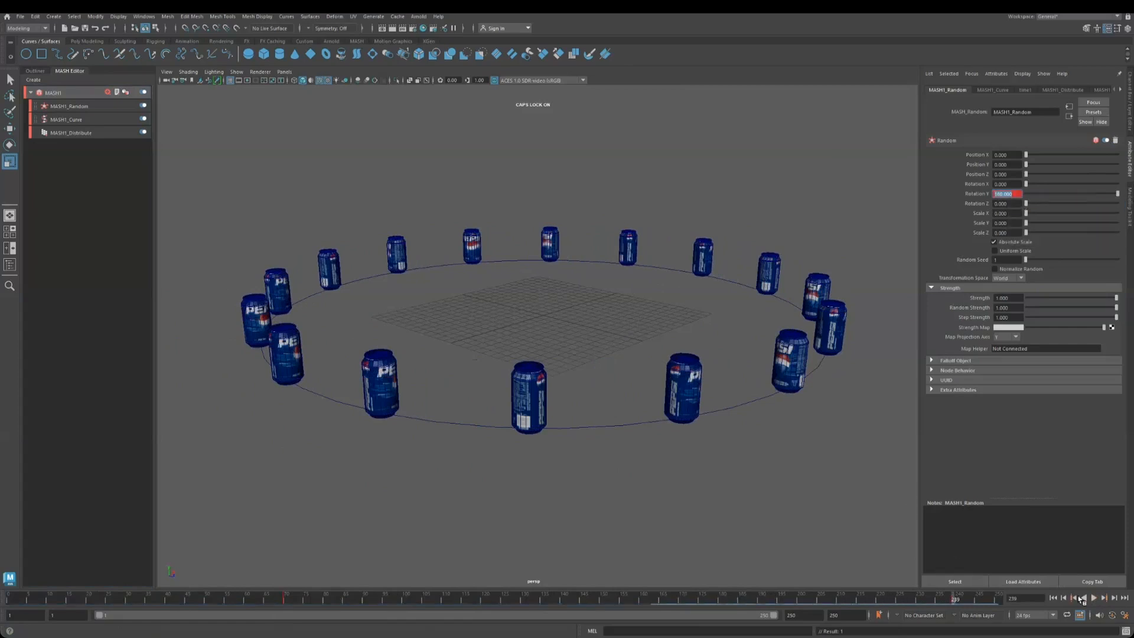
{"action": "left_click", "coordinate": [1093, 598]}
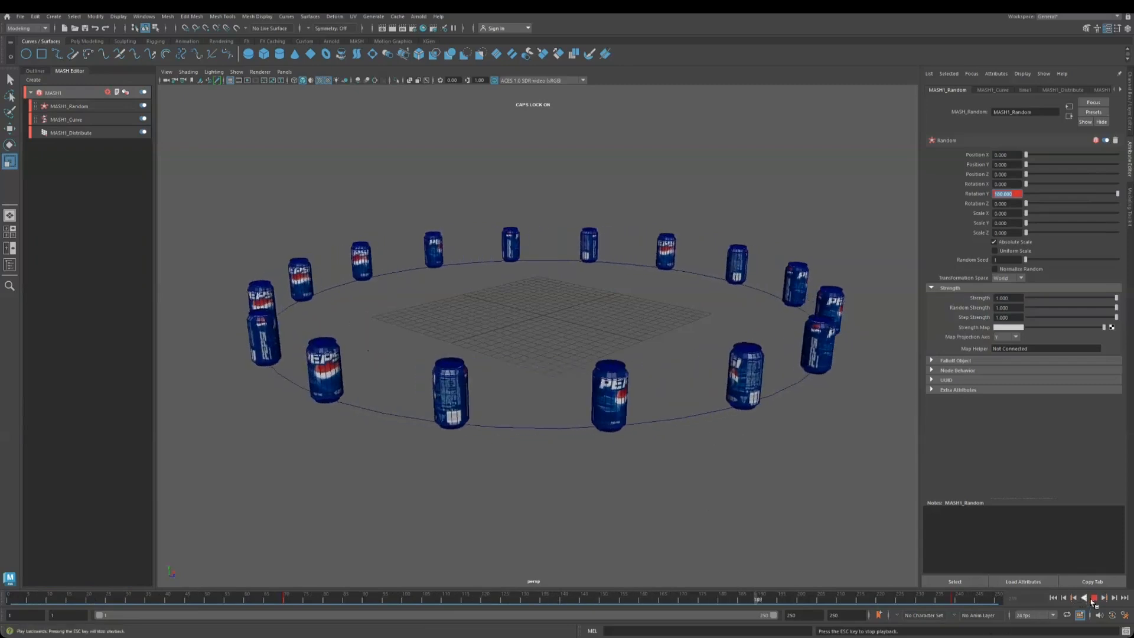
{"action": "key", "text": "Escape"}
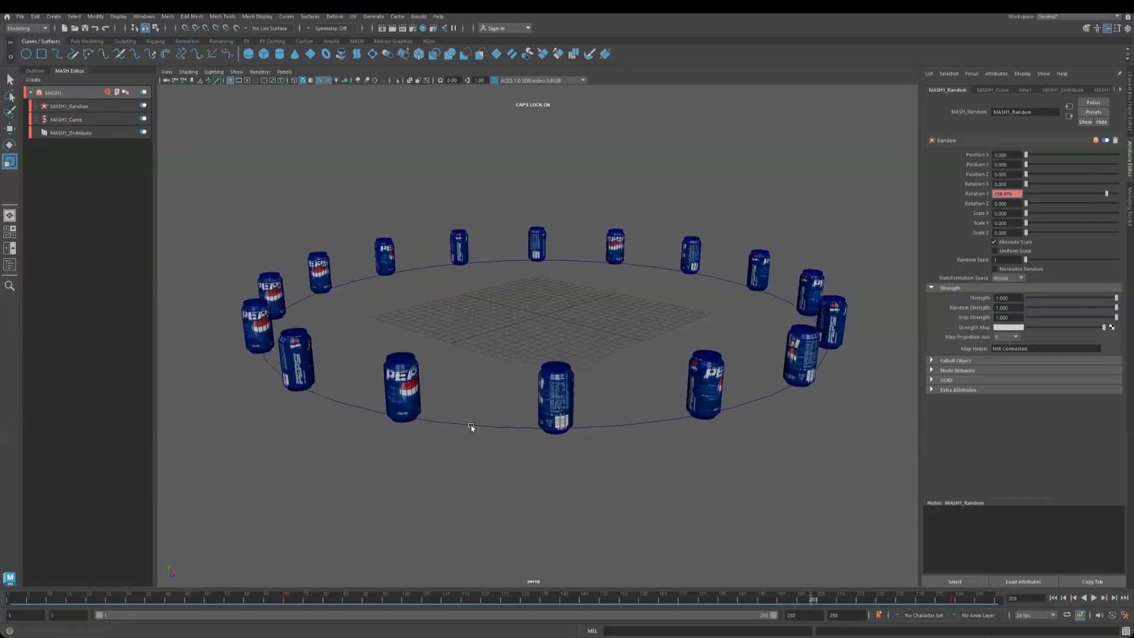
Try raising the front-left control vertex of the NURBS circle, play the animation, and undo the move
{"action": "left_click", "coordinate": [471, 425]}
{"action": "right_click_drag", "start_coordinate": [471, 426], "coordinate": [417, 412]}
{"action": "left_click", "coordinate": [264, 401]}
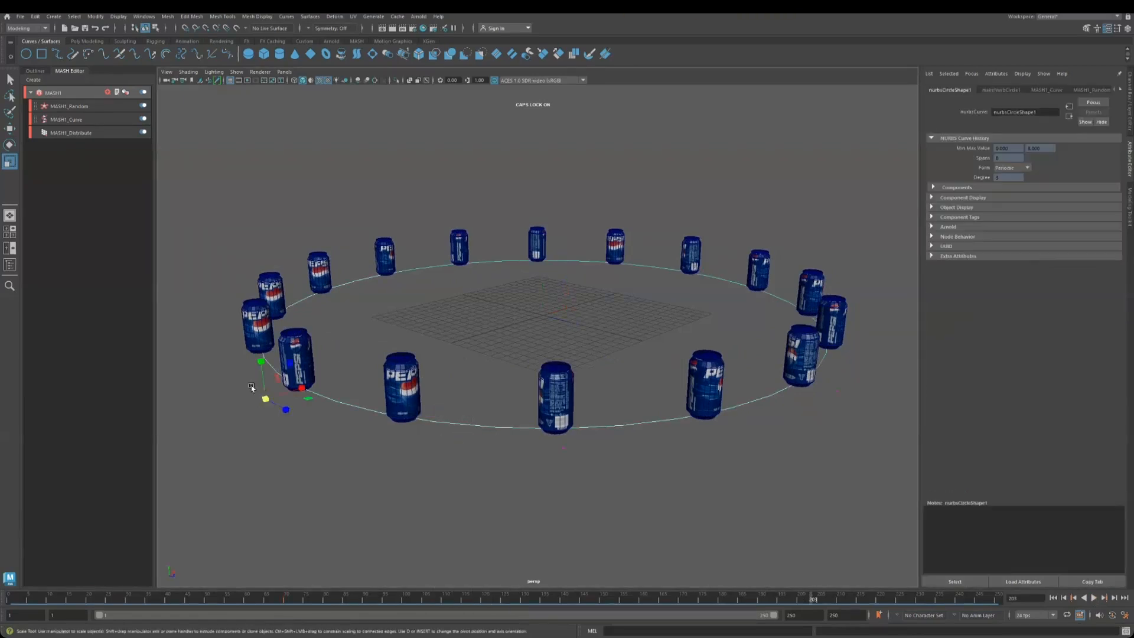
{"action": "left_click_drag", "start_coordinate": [266, 372], "coordinate": [257, 346]}
{"action": "left_click", "coordinate": [1092, 598]}
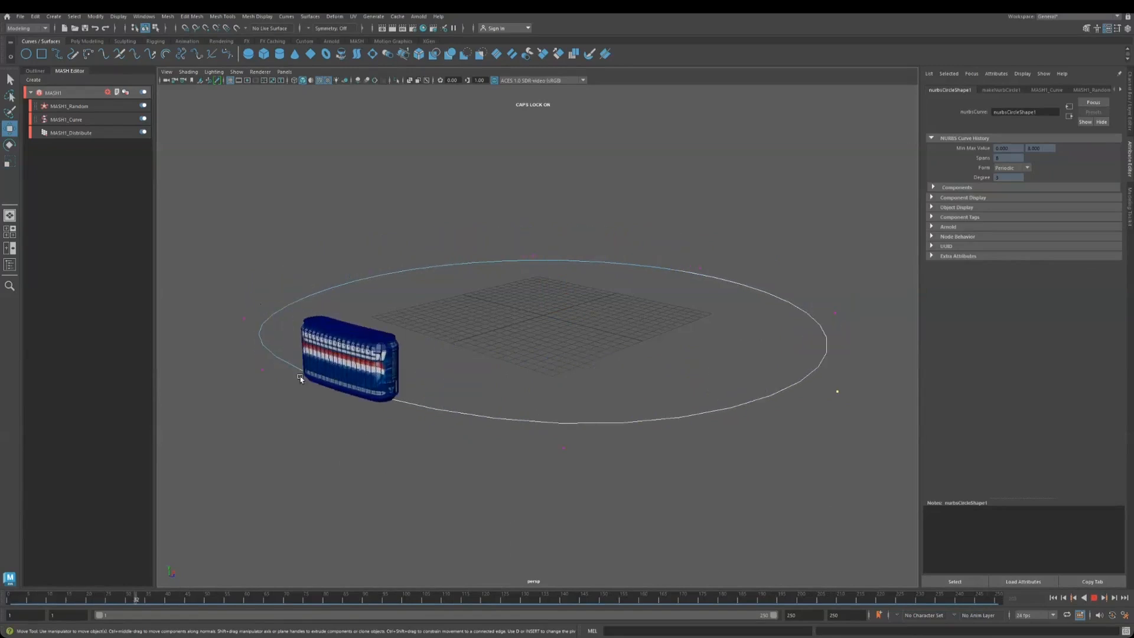
{"action": "left_click", "coordinate": [1094, 597]}
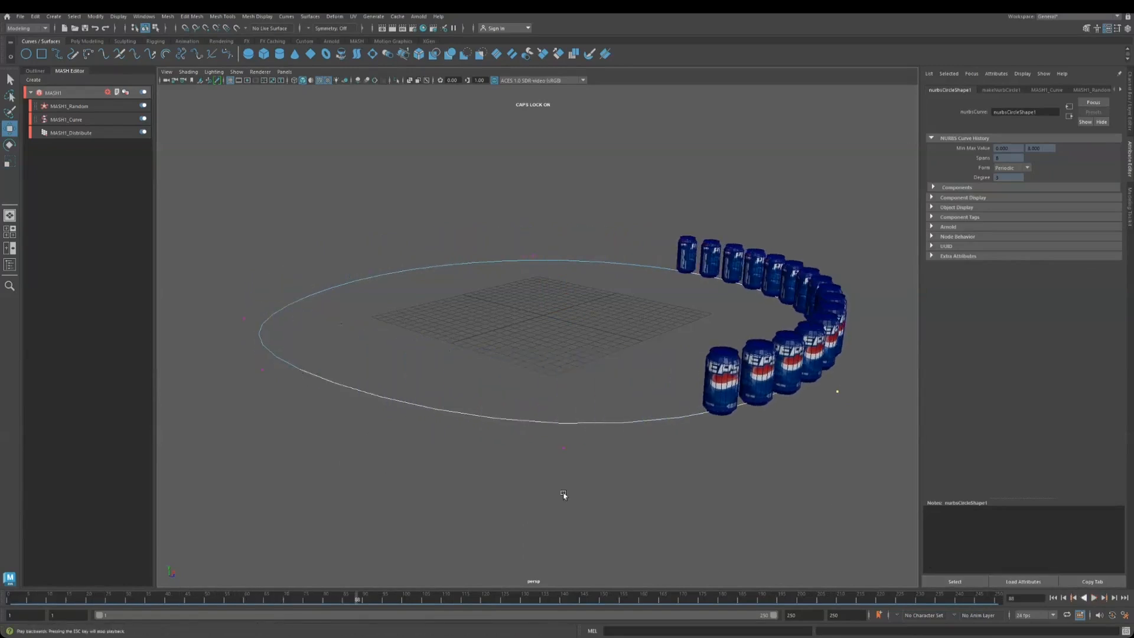
{"action": "key", "text": "alt+v"}
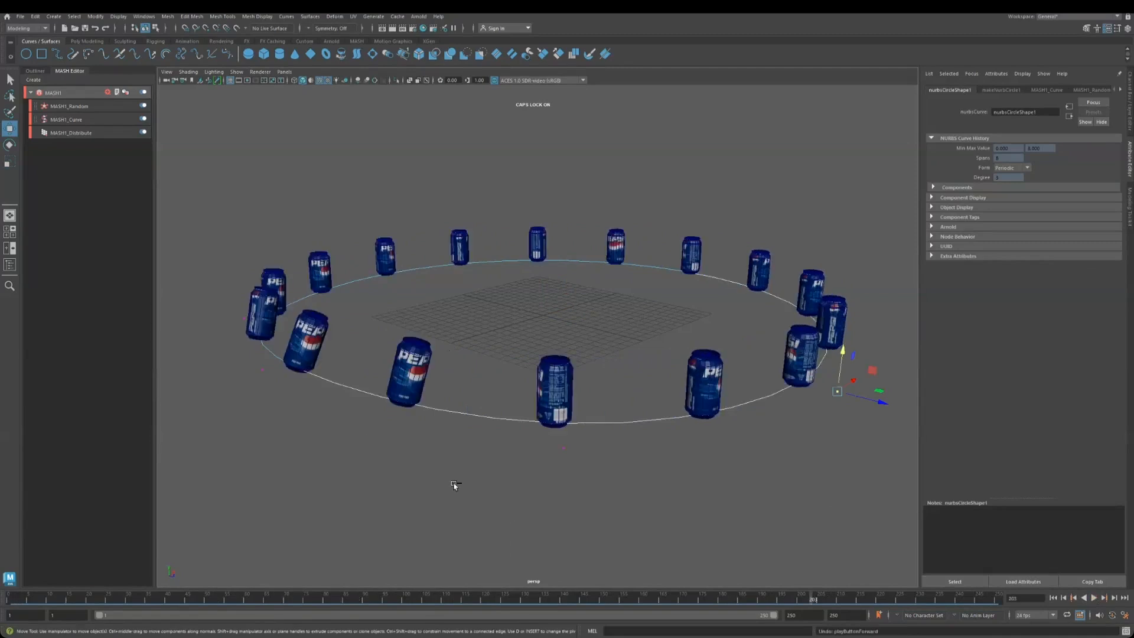
{"action": "middle_click_drag", "start_coordinate": [454, 485], "coordinate": [737, 436]}
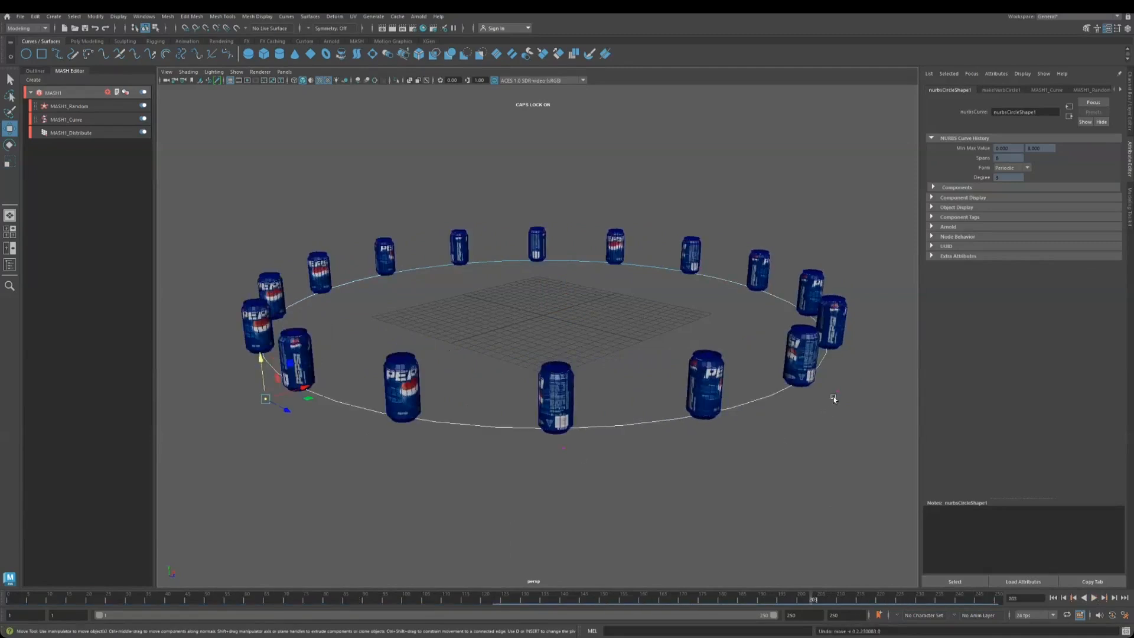
Raise the circle's front-right control vertex about 3.7 units, lower the back-left one about 4.1 units, and replay the animation
{"action": "left_click_drag", "start_coordinate": [838, 353], "coordinate": [833, 322]}
{"action": "left_click_drag", "start_coordinate": [367, 243], "coordinate": [367, 275]}
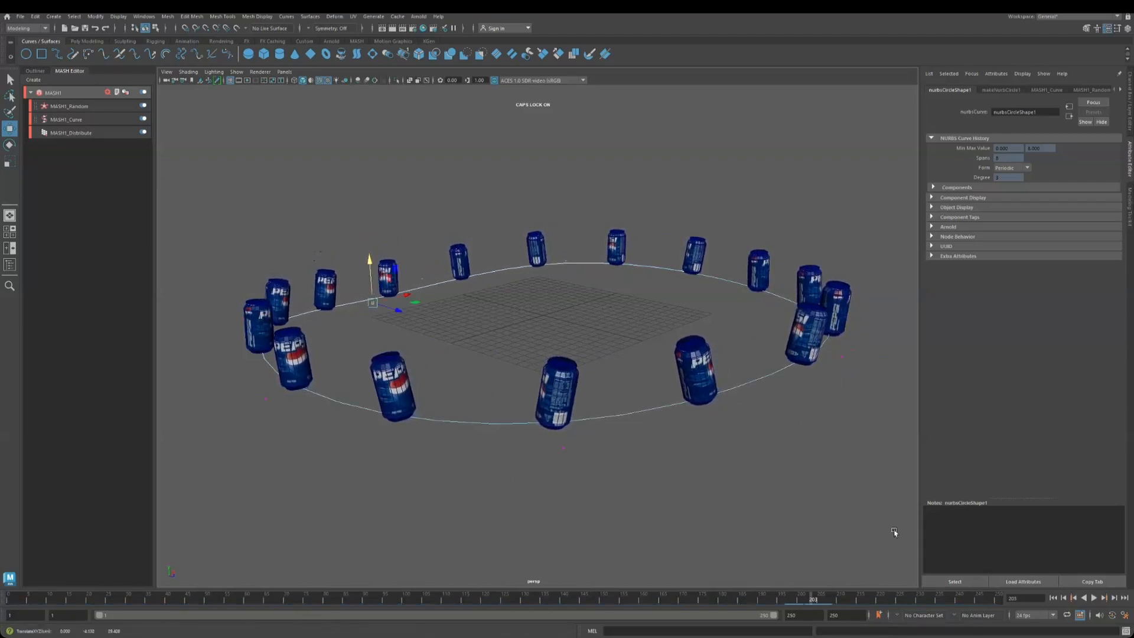
{"action": "left_click", "coordinate": [1094, 597]}
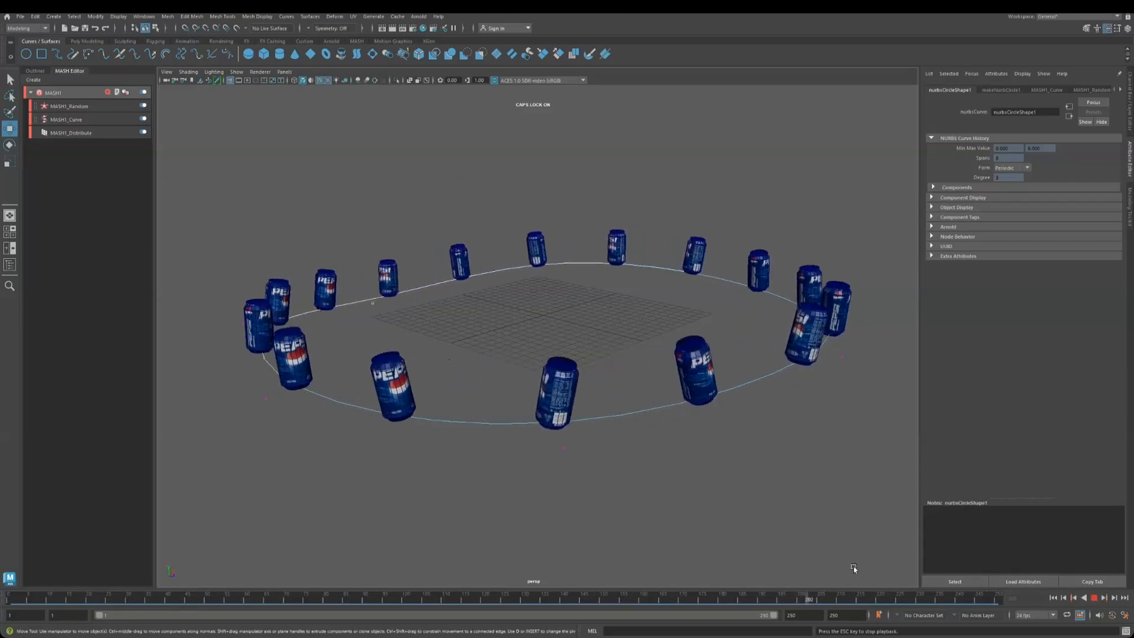
{"action": "key", "text": "Escape"}
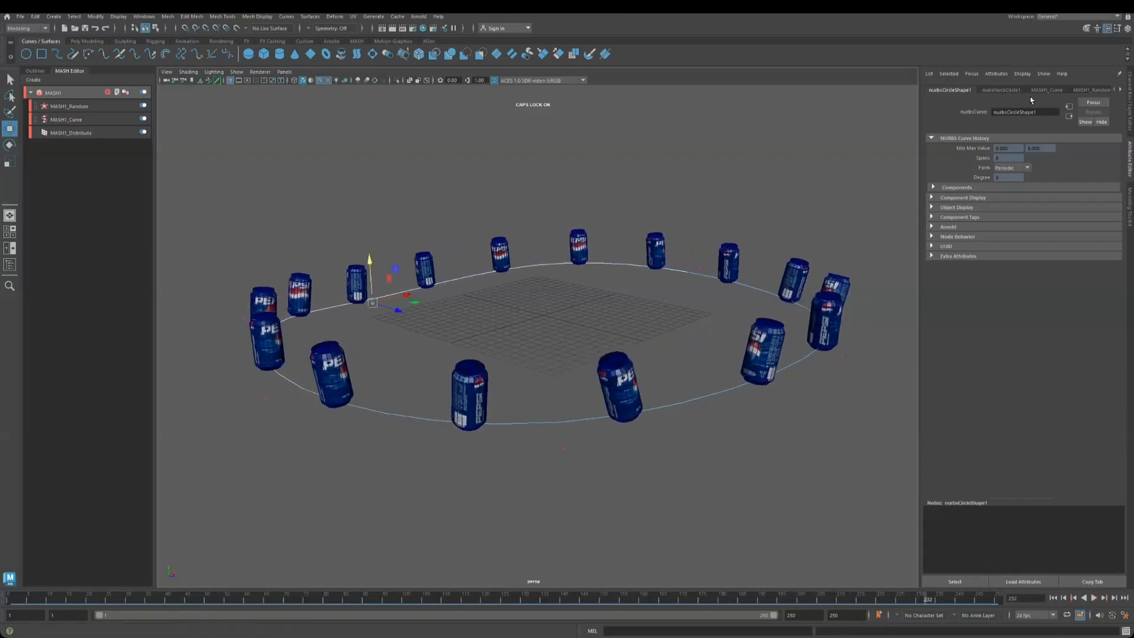
Set the Random node's Random Seed to 24 and replay the animation
{"action": "left_click", "coordinate": [77, 108]}
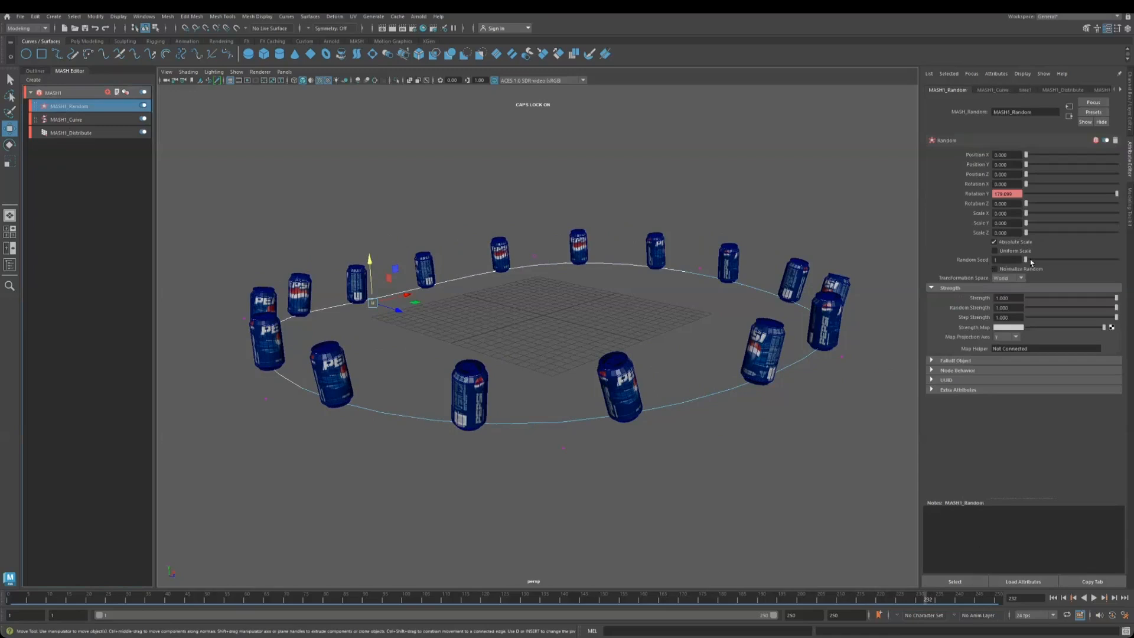
{"action": "left_click_drag", "start_coordinate": [1037, 262], "coordinate": [1056, 261]}
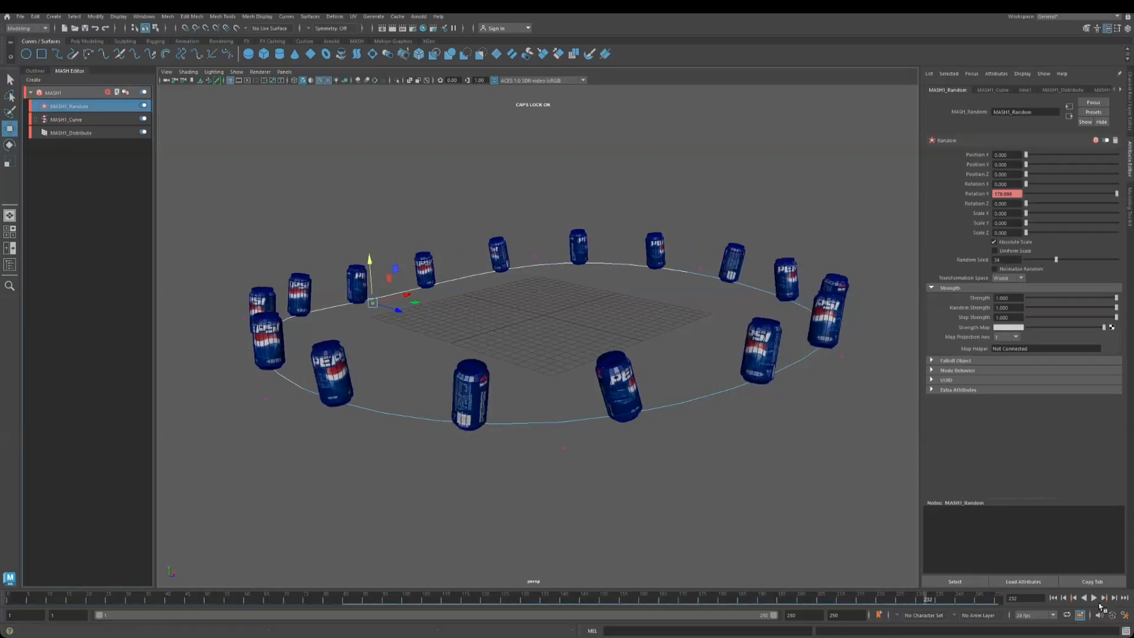
{"action": "left_click", "coordinate": [1093, 598]}
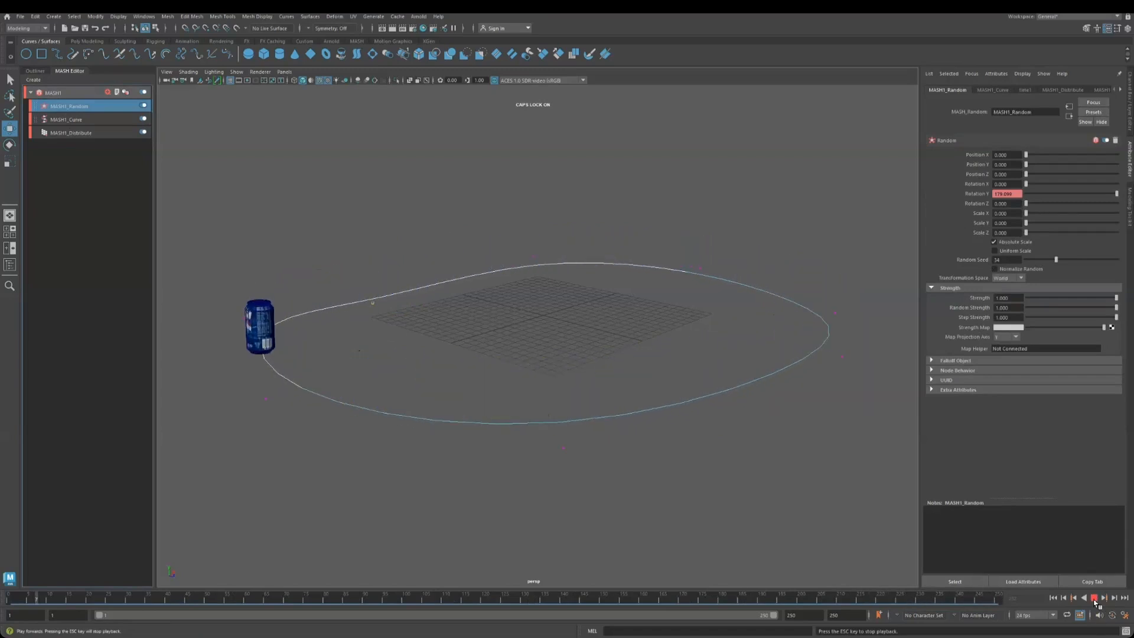
{"action": "left_click", "coordinate": [1093, 599]}
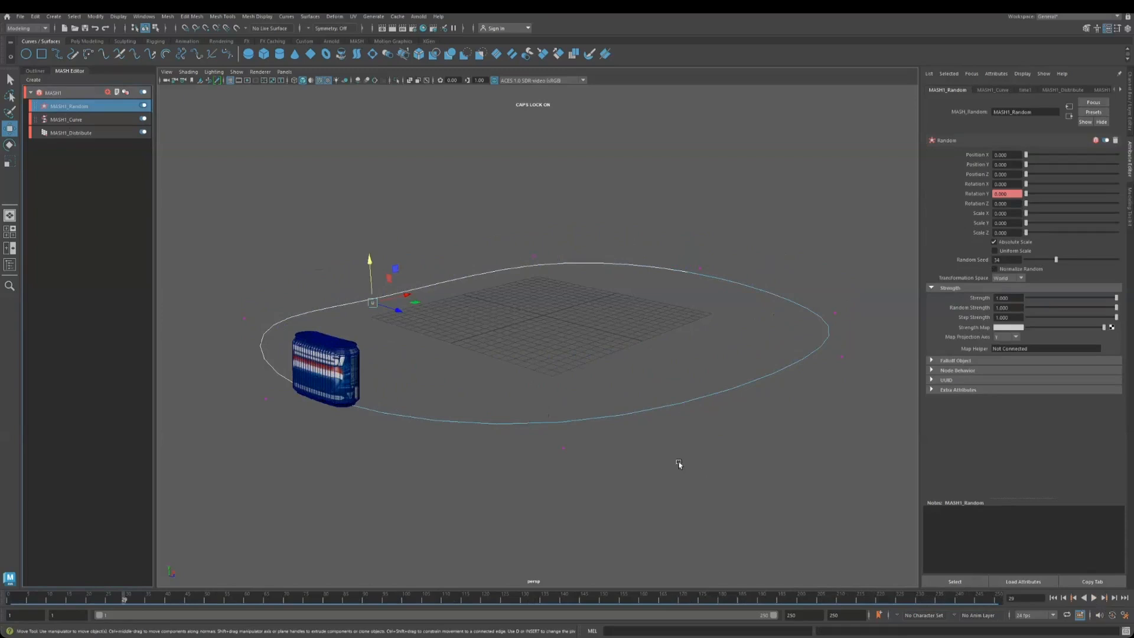
Undo the Random Seed change and the circle's control vertex moves, and replay the animation on the flat circle
{"action": "left_click", "coordinate": [543, 470]}
{"action": "key", "text": "ctrl+z"}
{"action": "key", "text": "ctrl+z"}
{"action": "key", "text": "ctrl+z"}
{"action": "key", "text": "ctrl+z"}
{"action": "key", "text": "ctrl+z"}
{"action": "key", "text": "ctrl+z"}
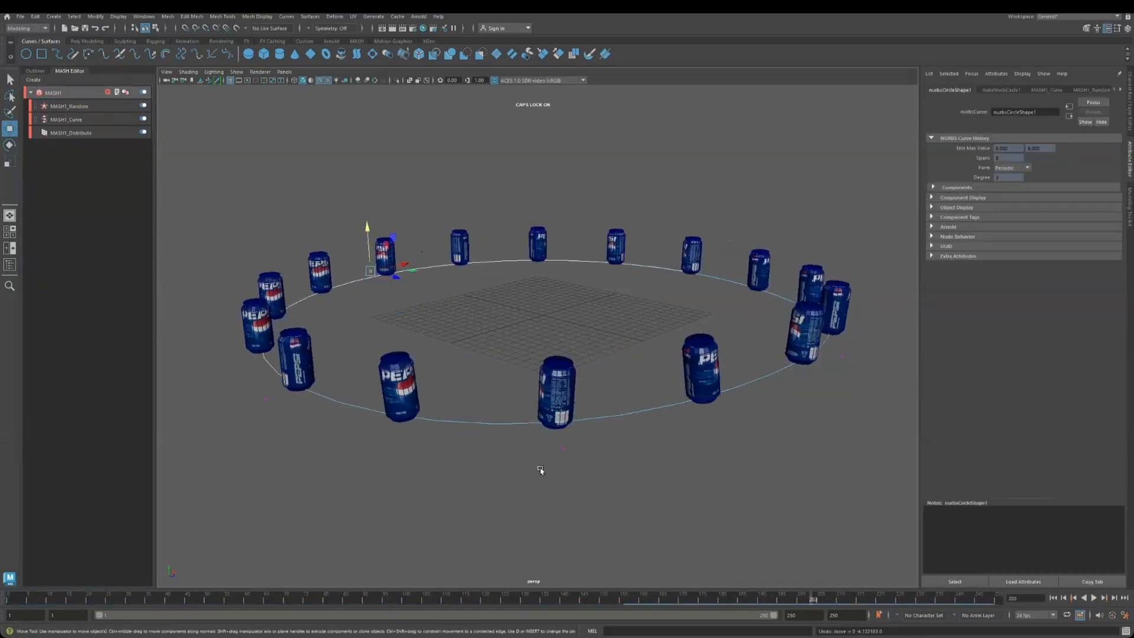
{"action": "key", "text": "ctrl+z"}
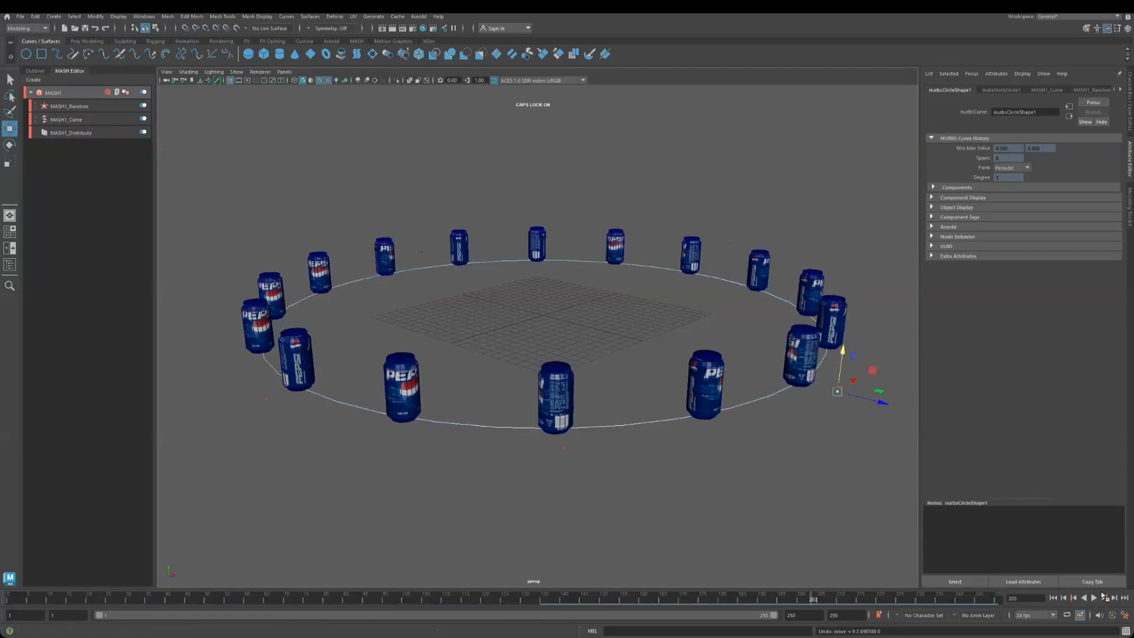
{"action": "left_click", "coordinate": [1094, 598]}
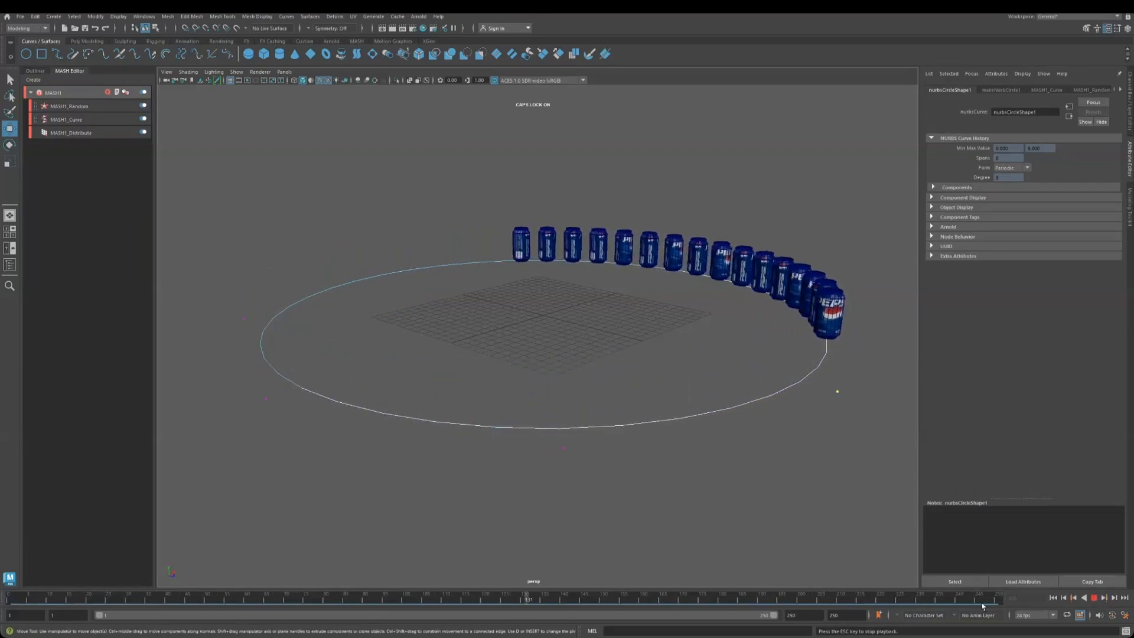
{"action": "left_click", "coordinate": [1093, 598]}
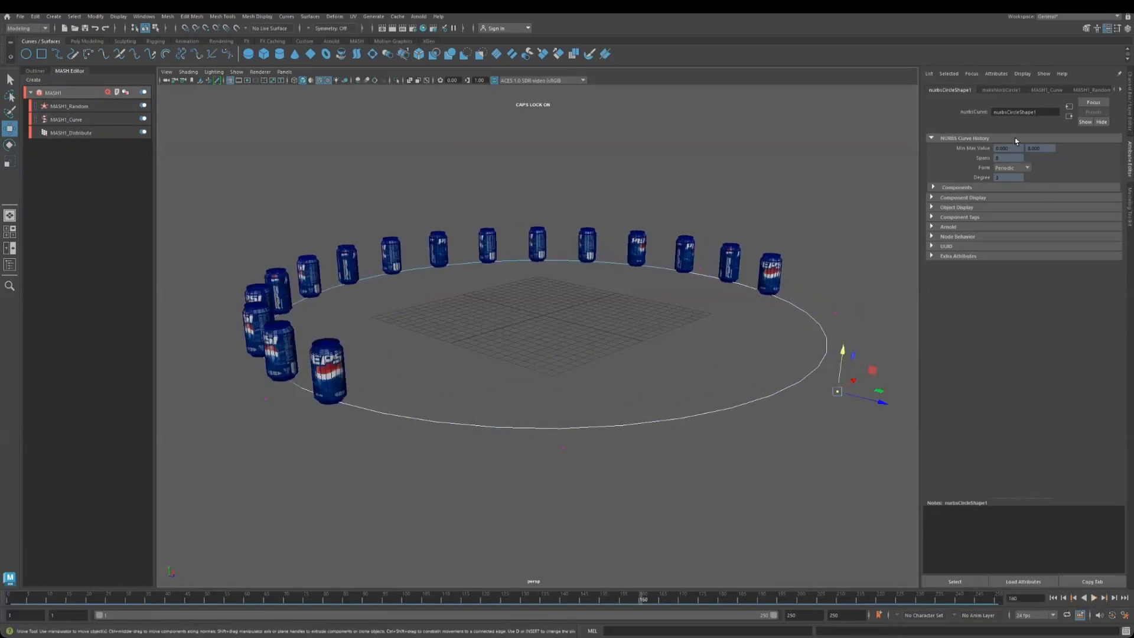
Set the Random node's Scale X, Y and Z to 2 and inspect the cans around the circle
{"action": "left_click", "coordinate": [67, 106]}
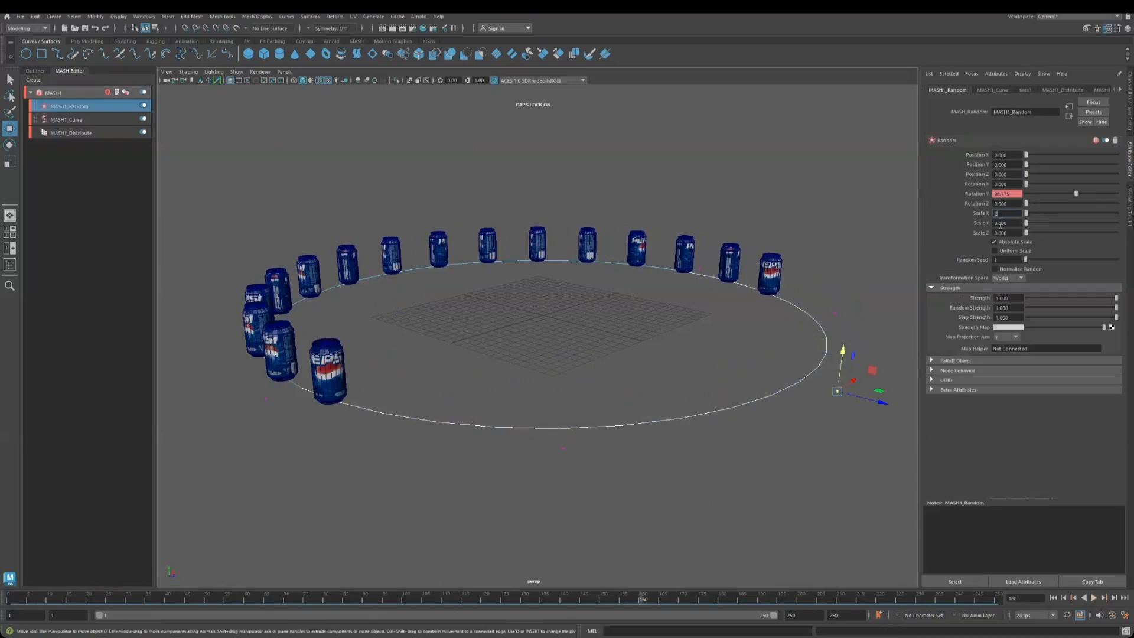
{"action": "key", "text": "Tab"}
{"action": "key", "text": "Tab"}
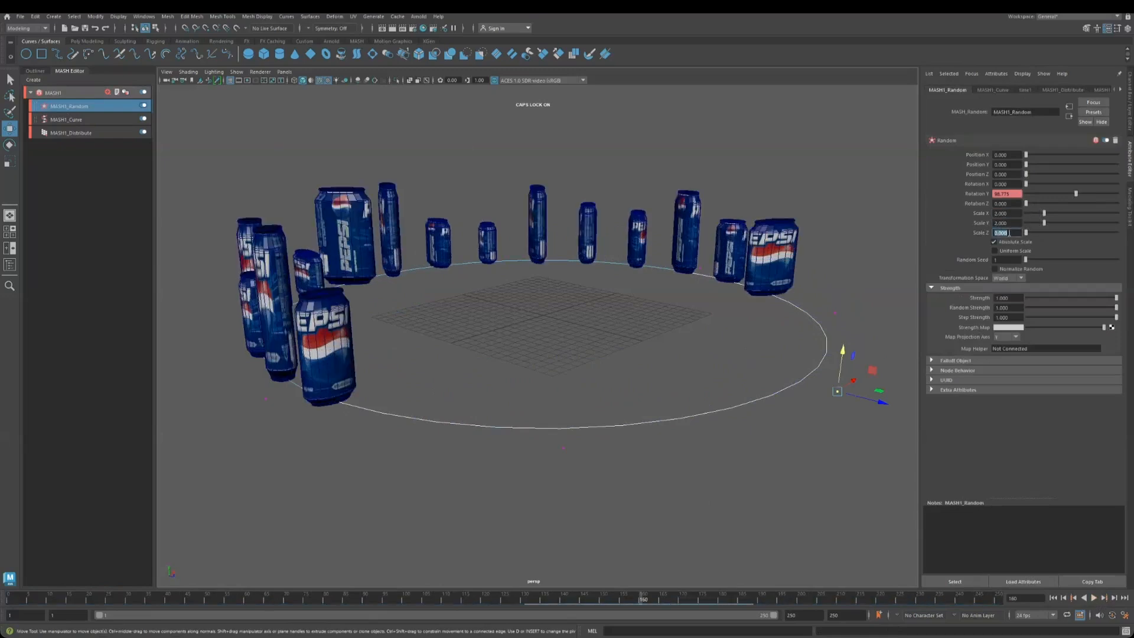
{"action": "key", "text": "Return"}
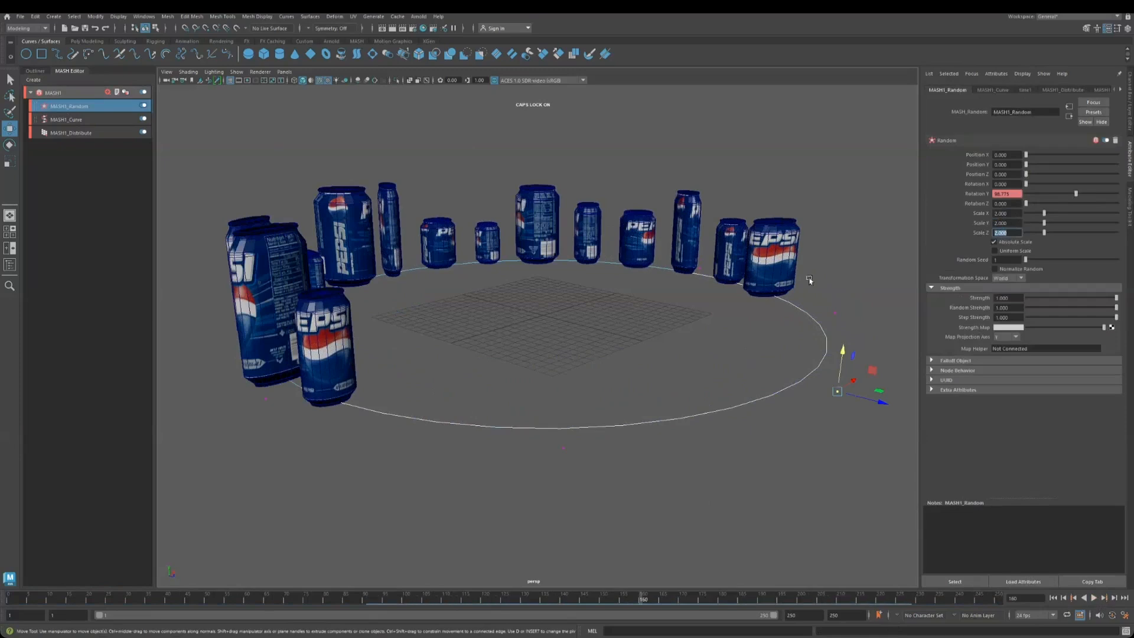
{"action": "left_click_drag", "start_coordinate": [653, 358], "coordinate": [887, 296], "text": "alt"}
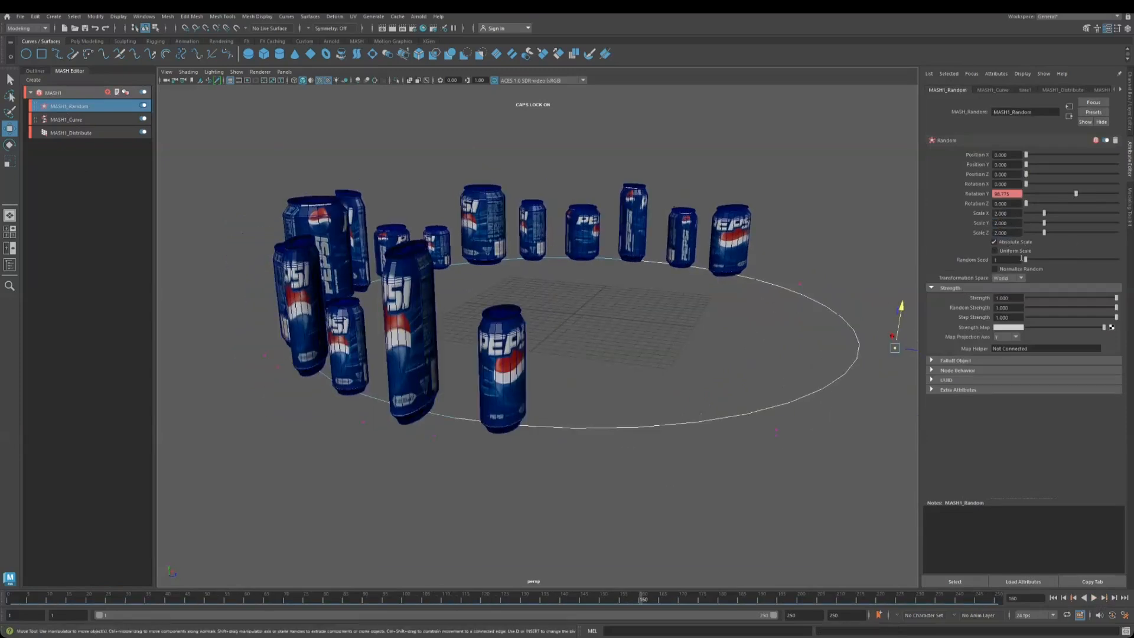
Turn on Uniform Scale for the Random node, set its Random Seed to 6, and replay the animation
{"action": "left_click", "coordinate": [994, 252]}
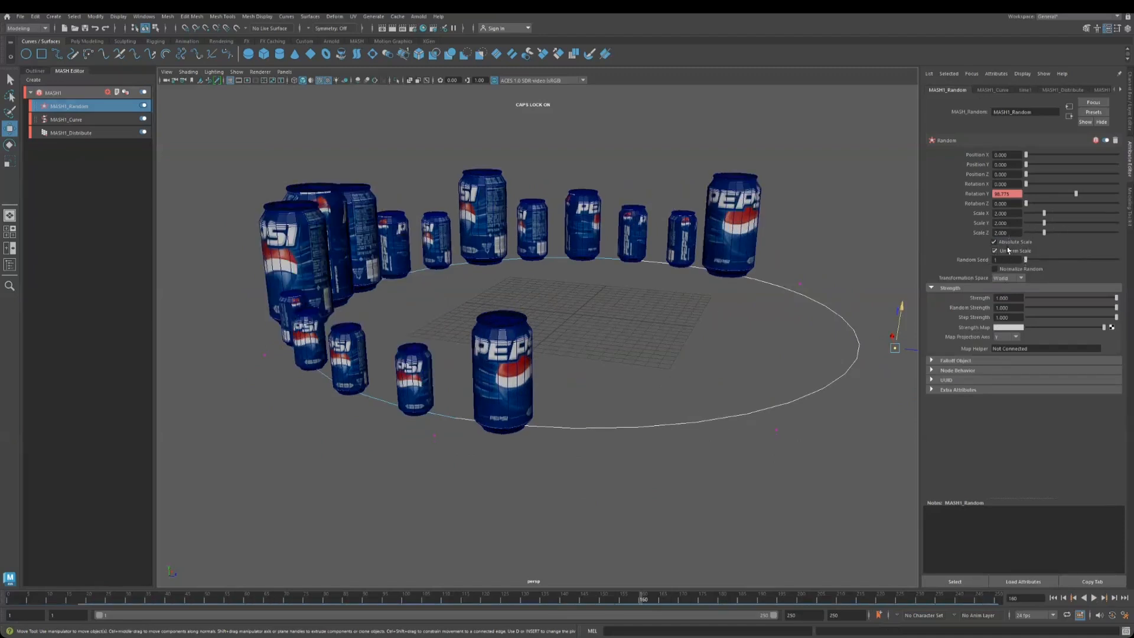
{"action": "left_click_drag", "start_coordinate": [679, 338], "coordinate": [865, 334], "text": "alt"}
{"action": "left_click_drag", "start_coordinate": [1030, 263], "coordinate": [1033, 261]}
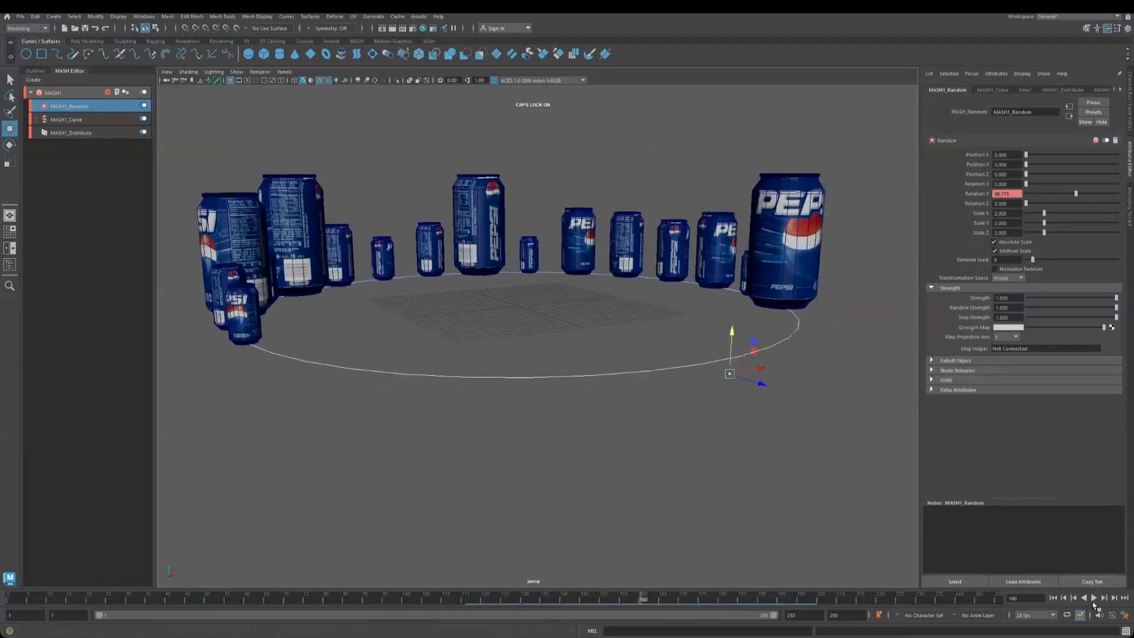
{"action": "left_click", "coordinate": [1085, 592]}
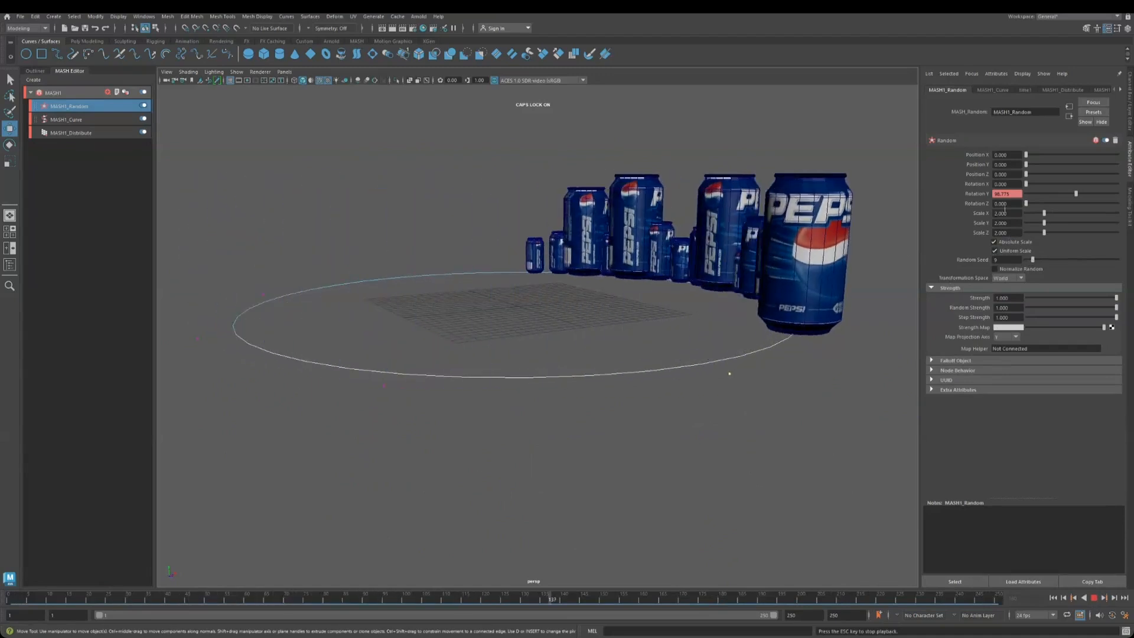
Try Scale X values of 12 and 1.2 on the Random node while the animation plays
{"action": "double_click", "coordinate": [1004, 213]}
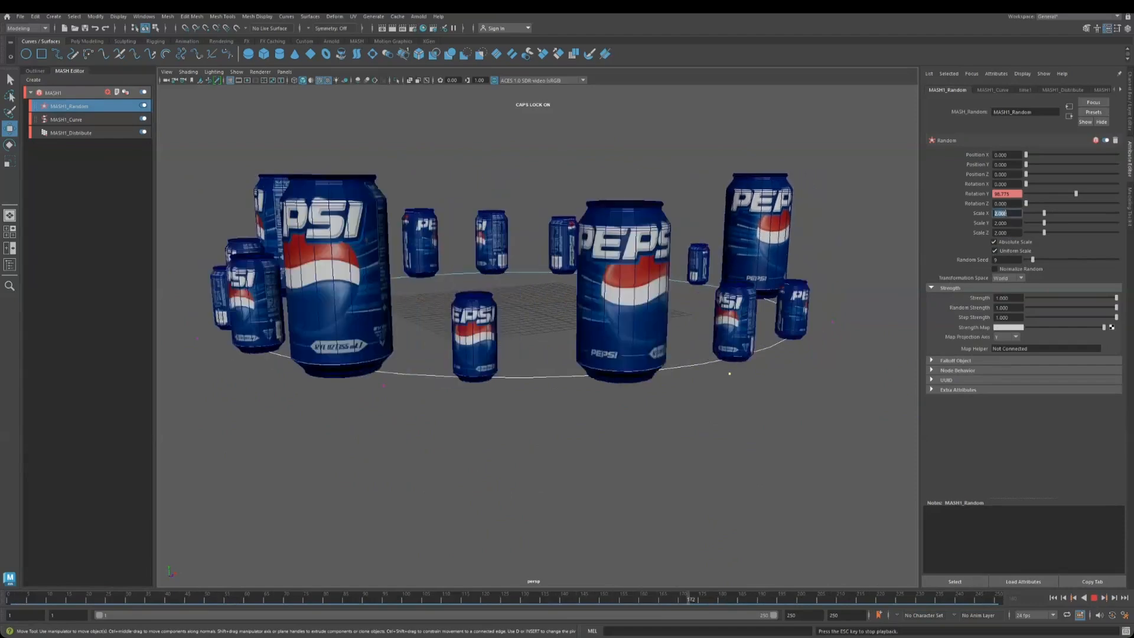
{"action": "type", "text": "12"}
{"action": "key", "text": "Return"}
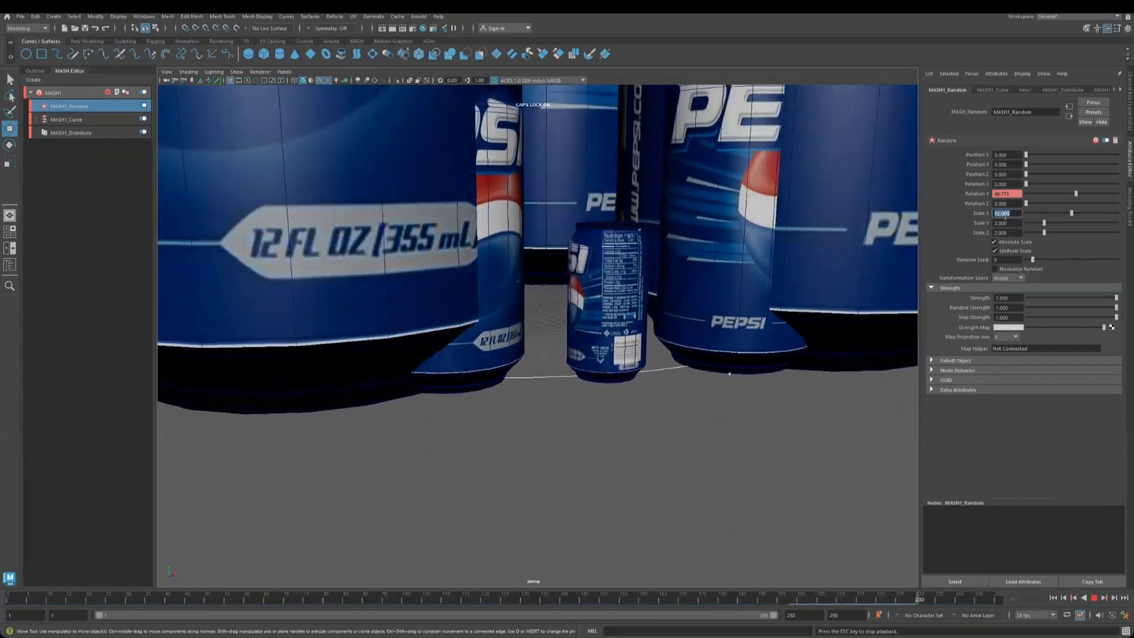
{"action": "type", "text": "1.2"}
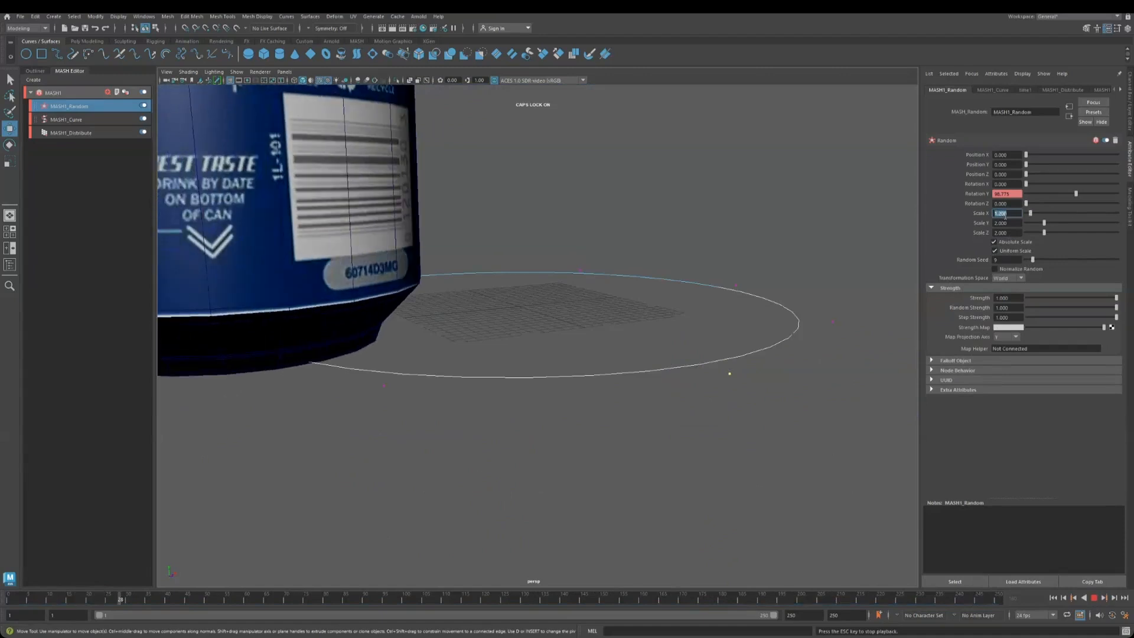
{"action": "key", "text": "Return"}
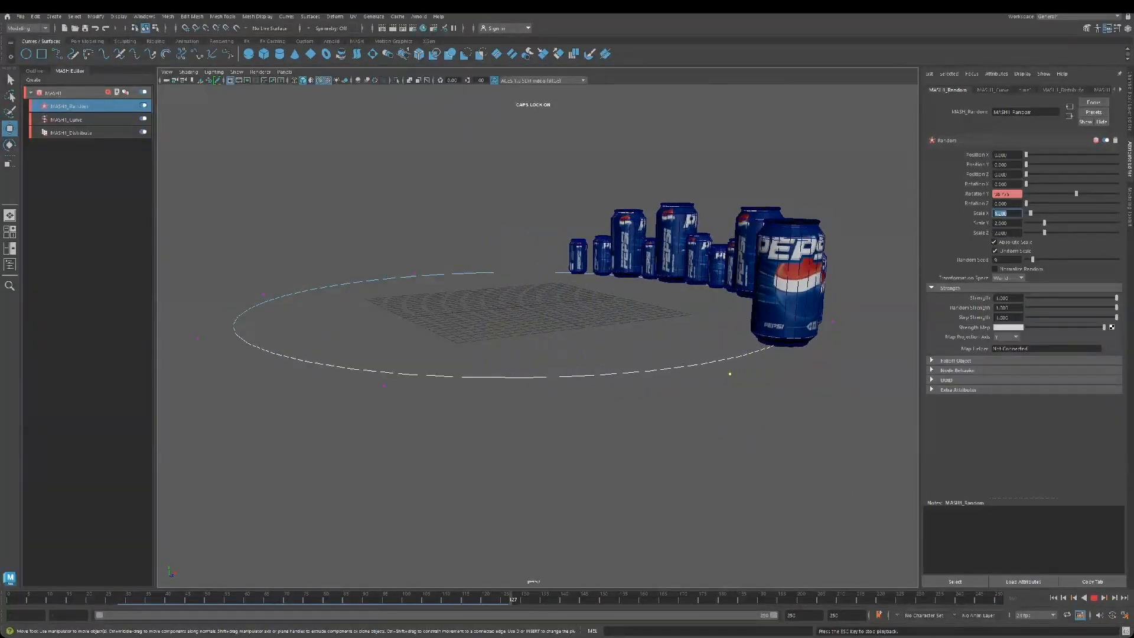
Set the Random node's Scale X to 0.8 and watch the cans in playback
{"action": "key", "text": "BackSpace"}
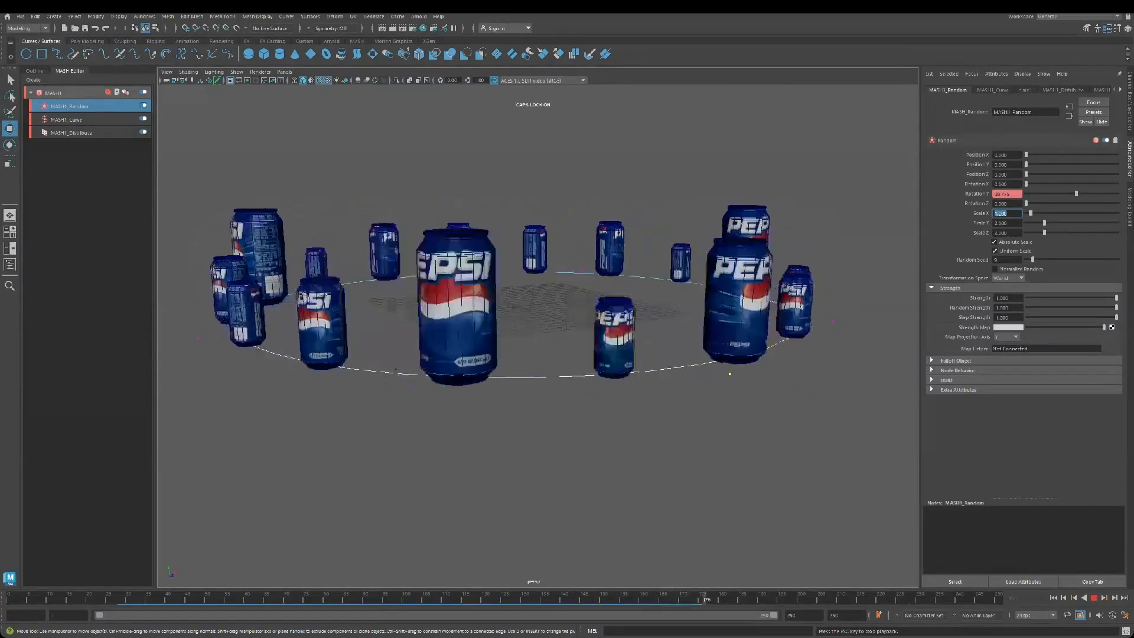
{"action": "type", "text": "0.8"}
{"action": "key", "text": "Return"}
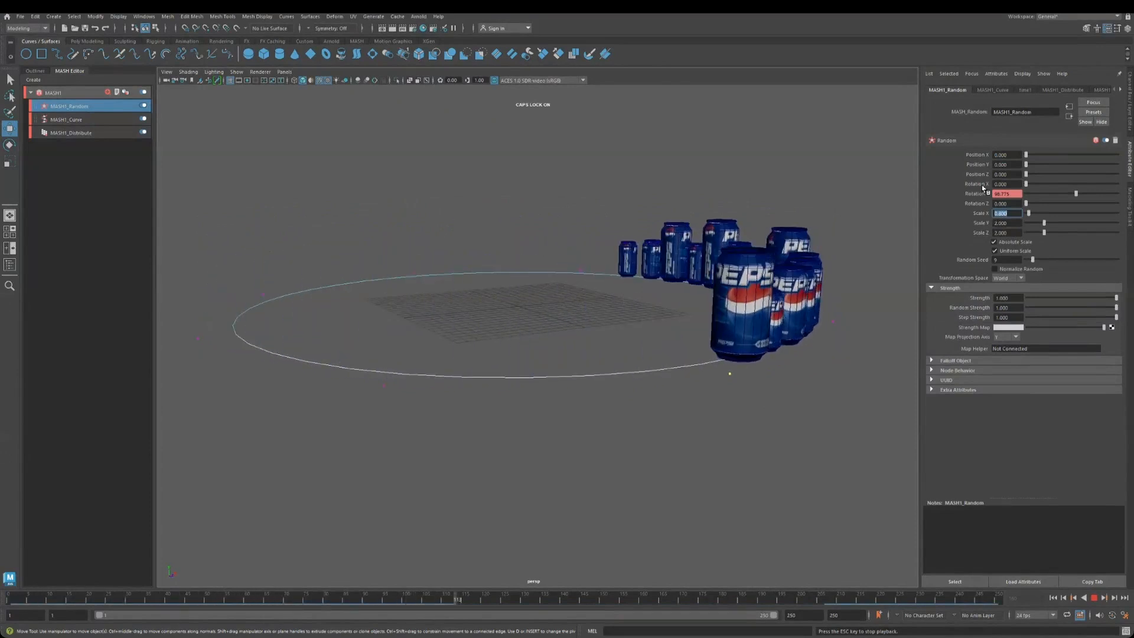
Try raising the Random node's Rotation X to about 35 during playback, stop the animation, and bring the value back to 0
{"action": "left_click_drag", "start_coordinate": [1025, 184], "coordinate": [1046, 187]}
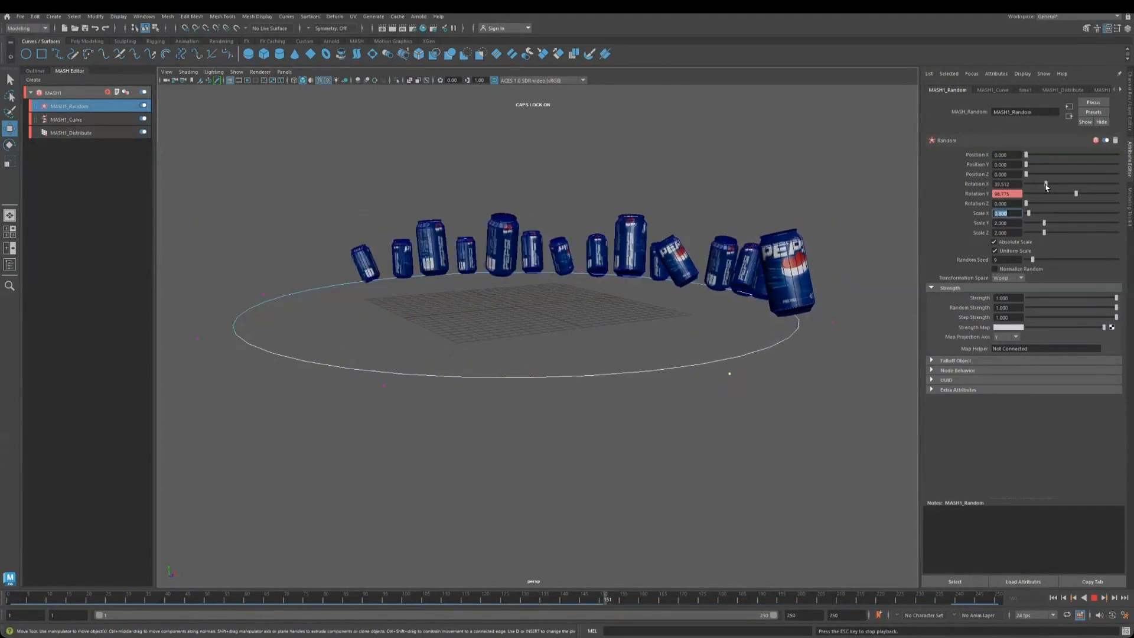
{"action": "key", "text": "Escape"}
{"action": "left_click_drag", "start_coordinate": [1044, 184], "coordinate": [986, 187]}
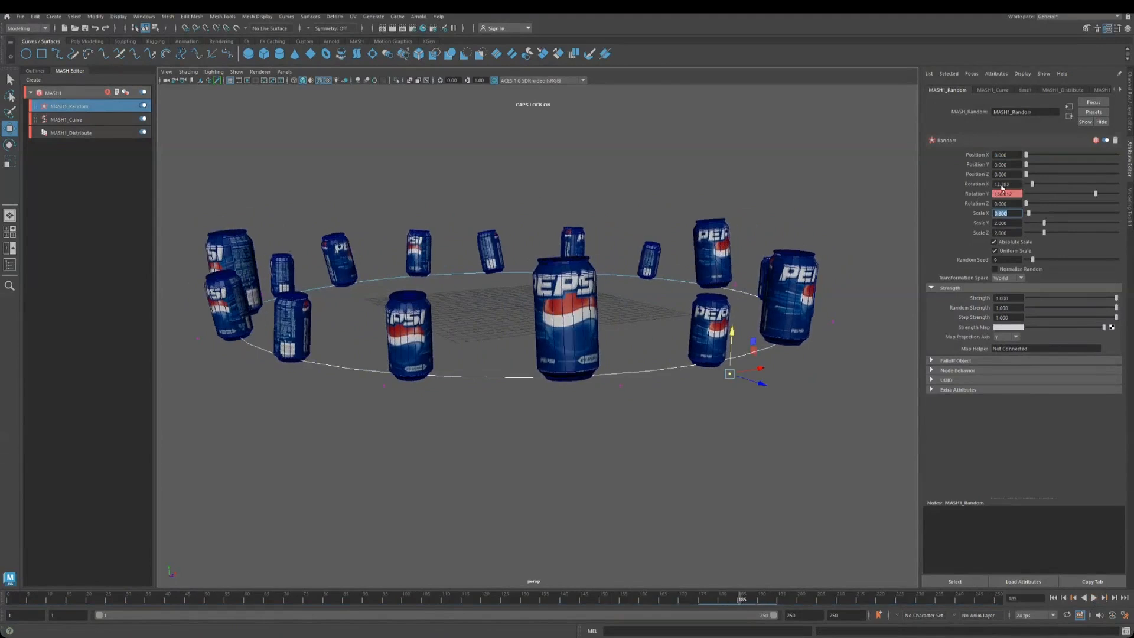
Key the Random node's Rotation X at 0 on frame 138 and at about 36 on frame 173
{"action": "left_click_drag", "start_coordinate": [93, 604], "coordinate": [554, 623]}
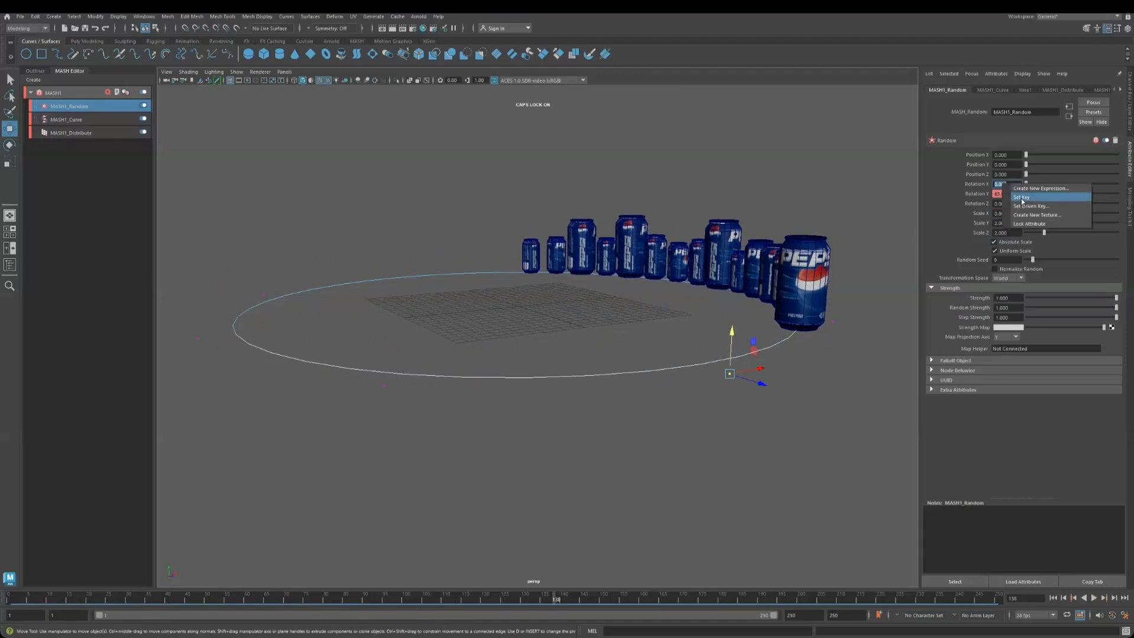
{"action": "left_click", "coordinate": [1022, 198]}
{"action": "left_click_drag", "start_coordinate": [557, 600], "coordinate": [695, 601]}
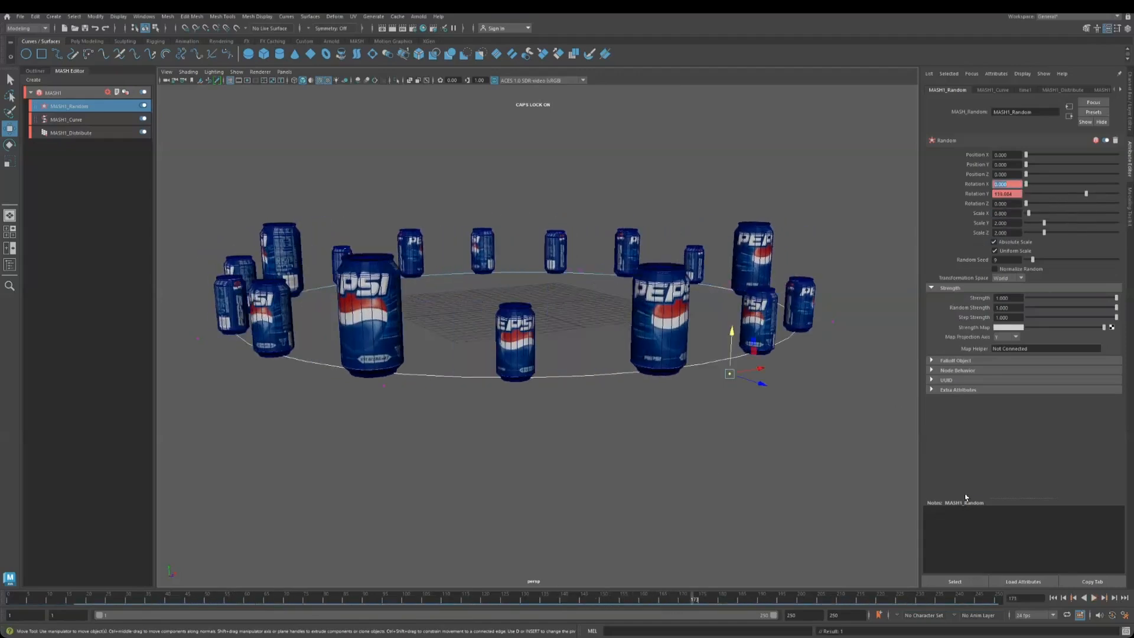
{"action": "left_click_drag", "start_coordinate": [1034, 189], "coordinate": [1044, 188]}
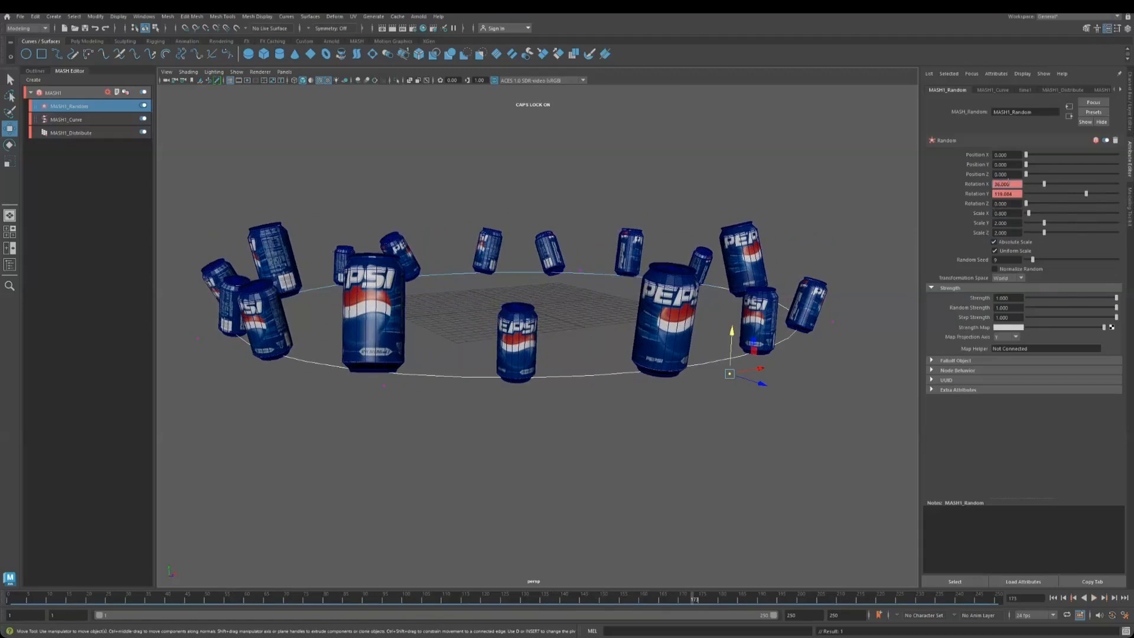
{"action": "right_click", "coordinate": [1000, 187]}
{"action": "left_click", "coordinate": [1021, 200]}
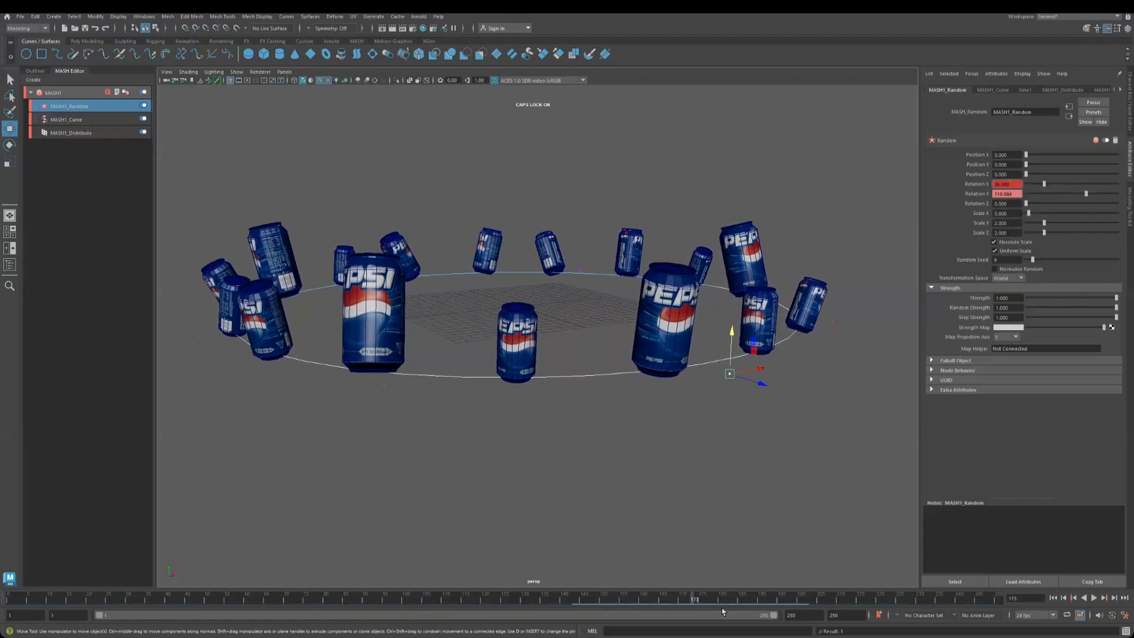
Key the Random node's Rotation X at about 18 on frame 221 and replay the animation
{"action": "left_click", "coordinate": [881, 600]}
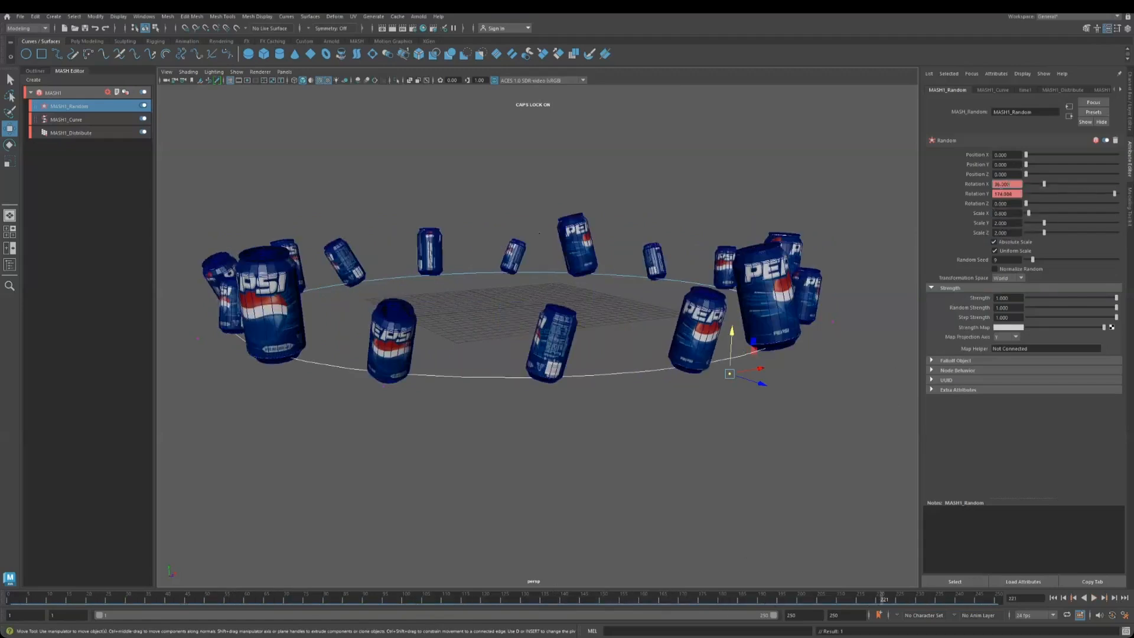
{"action": "left_click_drag", "start_coordinate": [1053, 186], "coordinate": [1025, 191]}
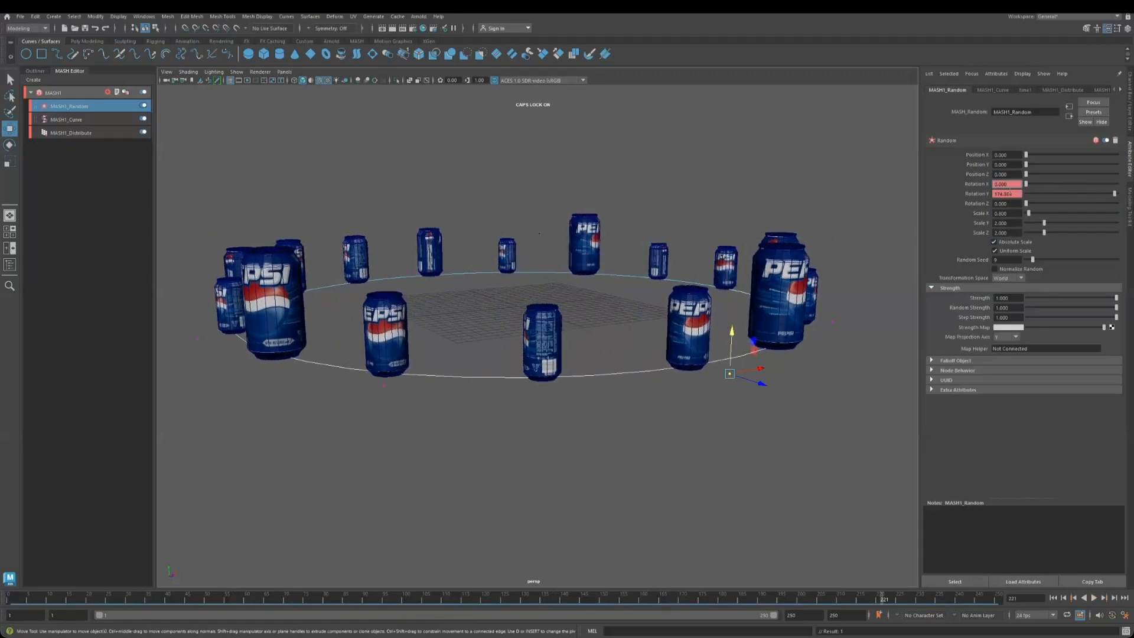
{"action": "left_click", "coordinate": [1036, 185]}
{"action": "right_click", "coordinate": [998, 184]}
{"action": "left_click", "coordinate": [1012, 200]}
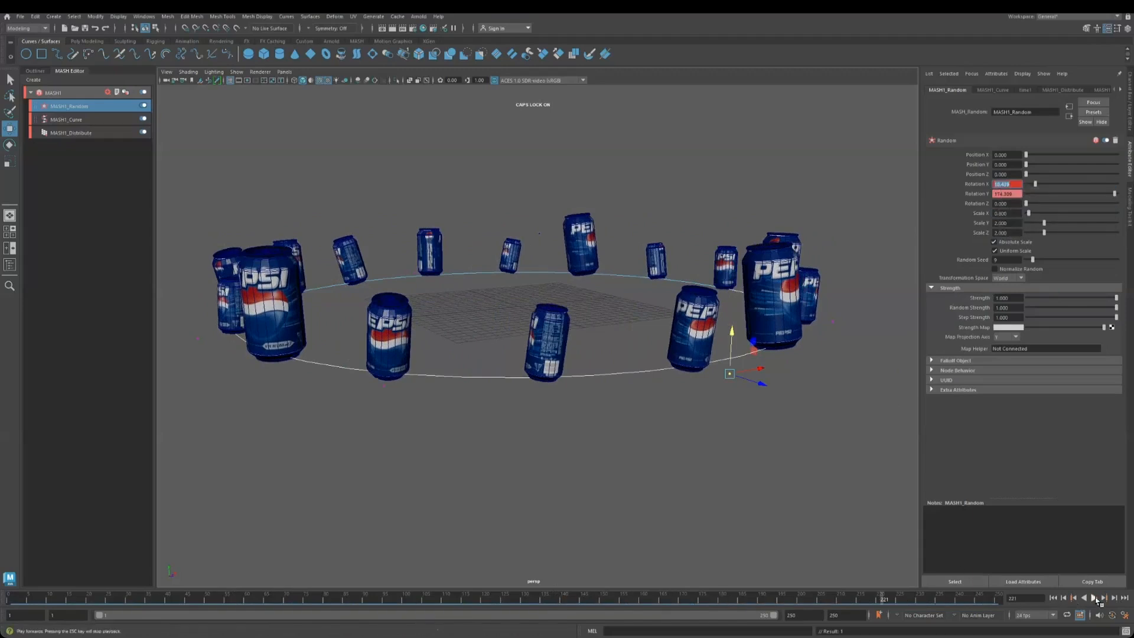
{"action": "left_click", "coordinate": [1094, 598]}
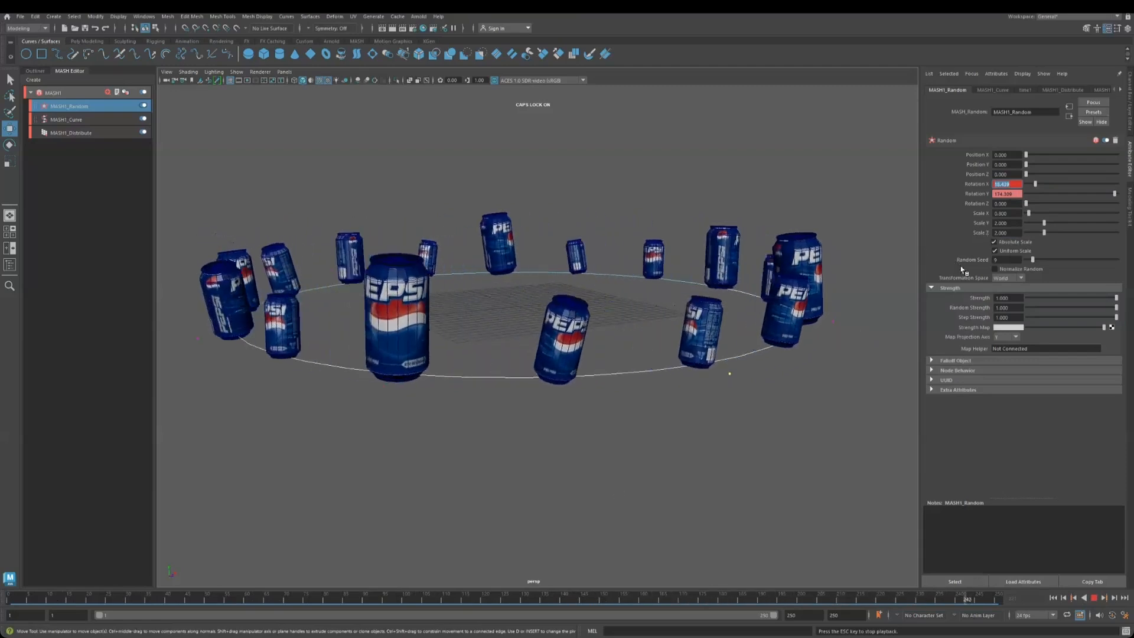
{"action": "left_click", "coordinate": [1096, 598]}
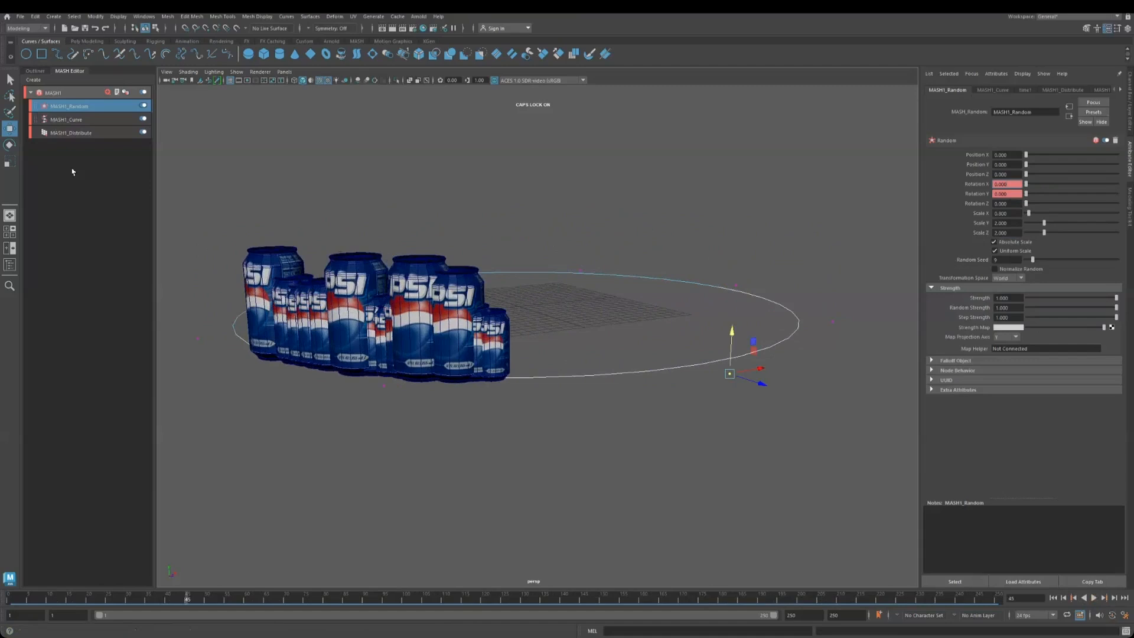
Add an Offset node to the MASH network and try an Offset Position Y of 18
{"action": "left_click", "coordinate": [108, 93]}
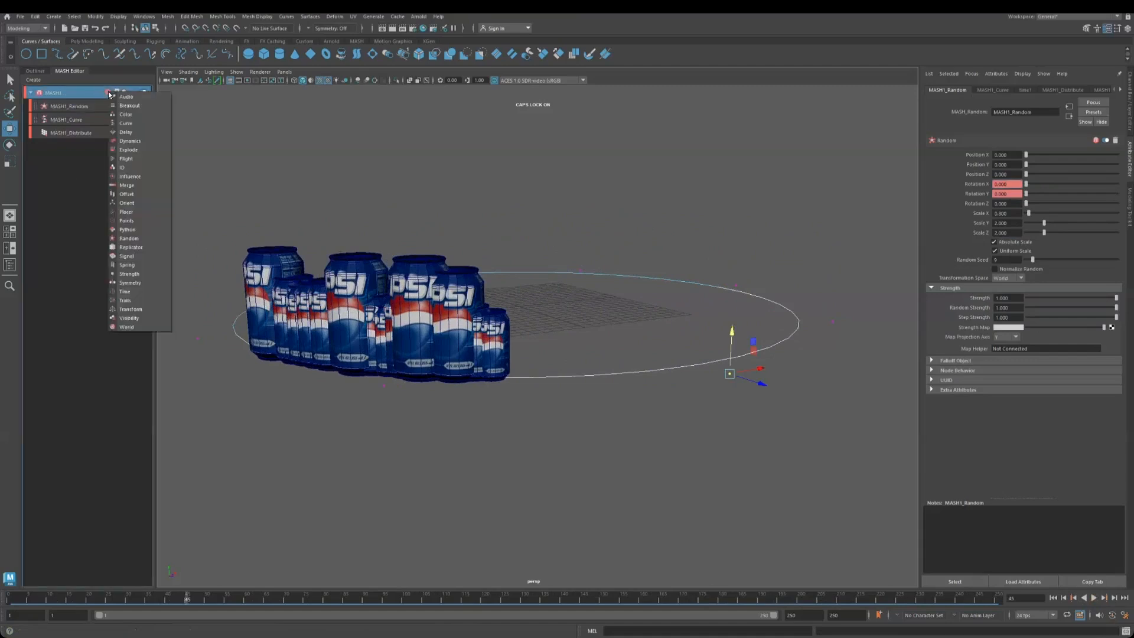
{"action": "left_click", "coordinate": [136, 194]}
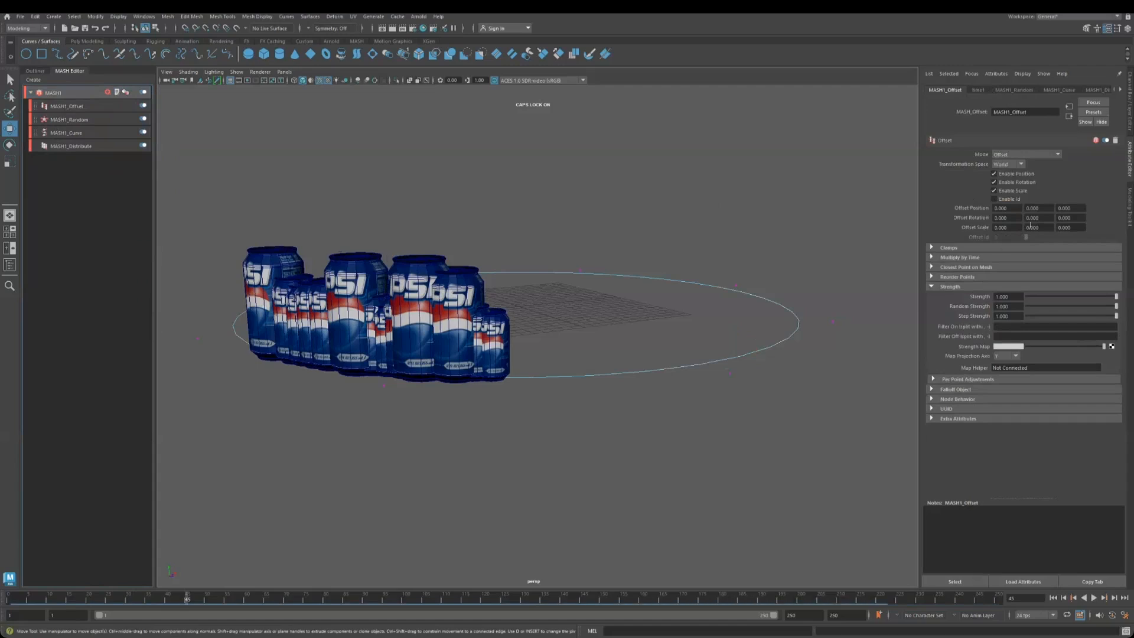
{"action": "left_click", "coordinate": [1042, 209]}
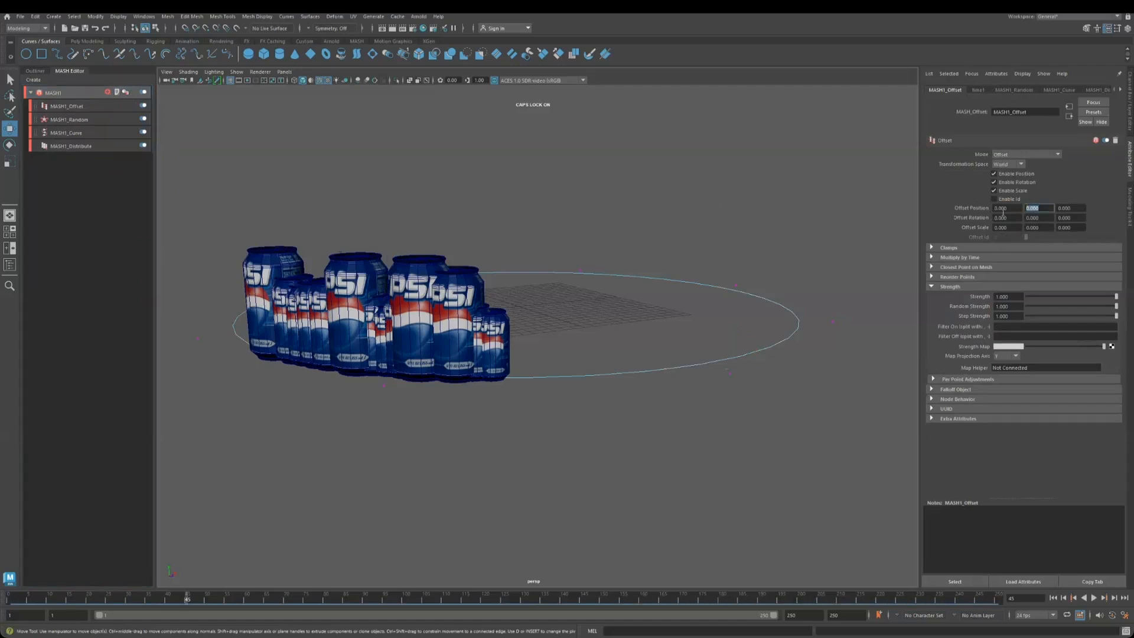
{"action": "key", "text": "Return"}
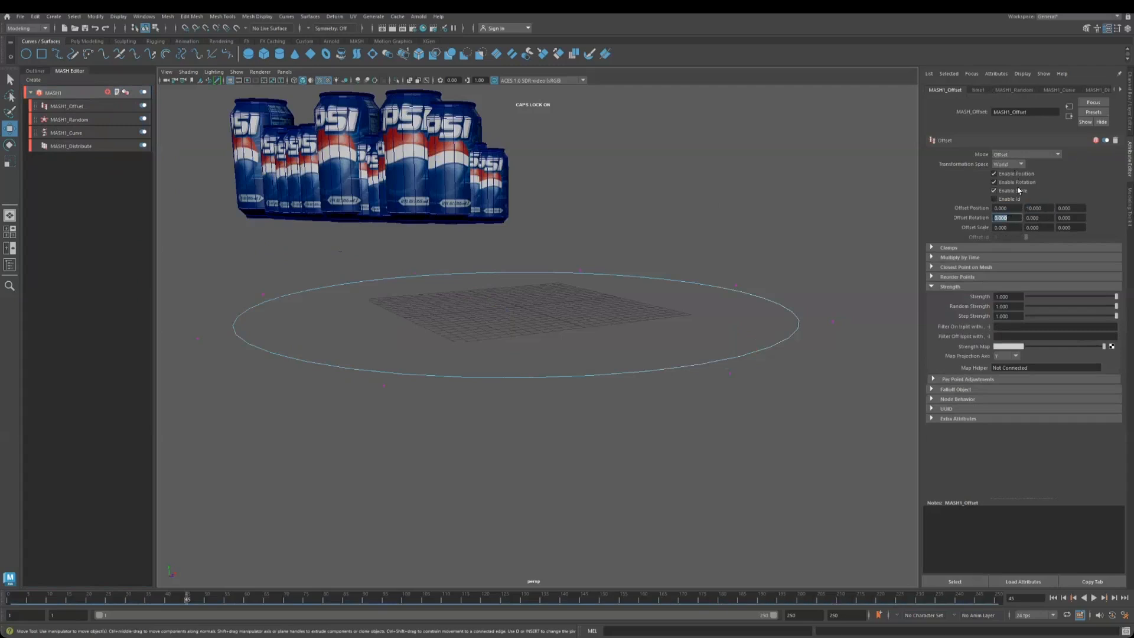
Undo the position offset and delete the Offset node from the MASH network
{"action": "key", "text": "ctrl+z"}
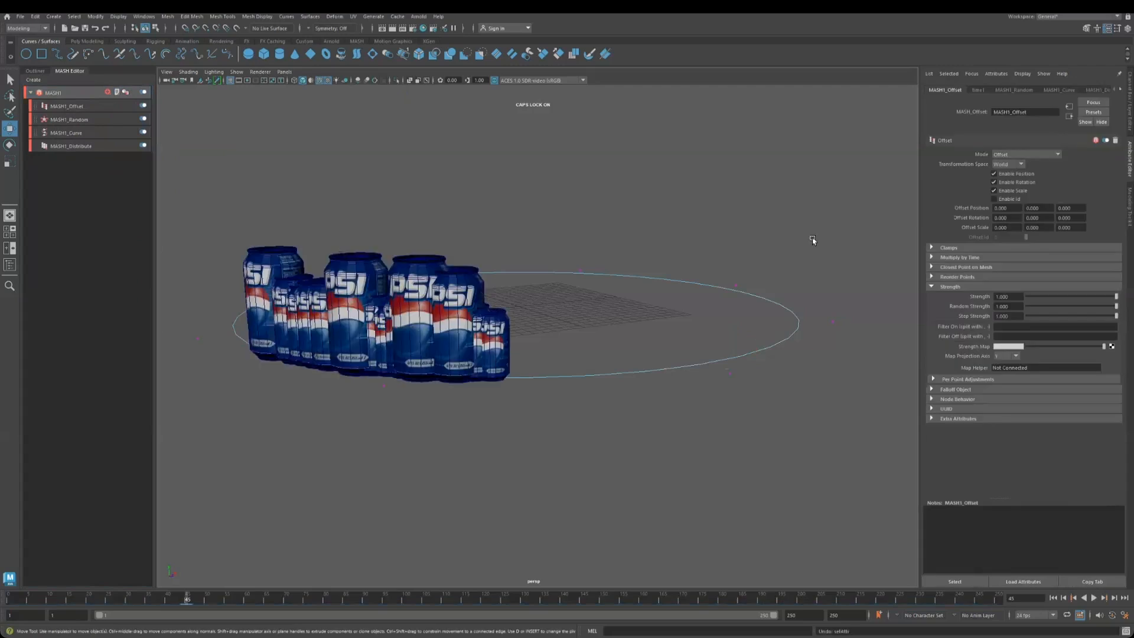
{"action": "left_click", "coordinate": [67, 106]}
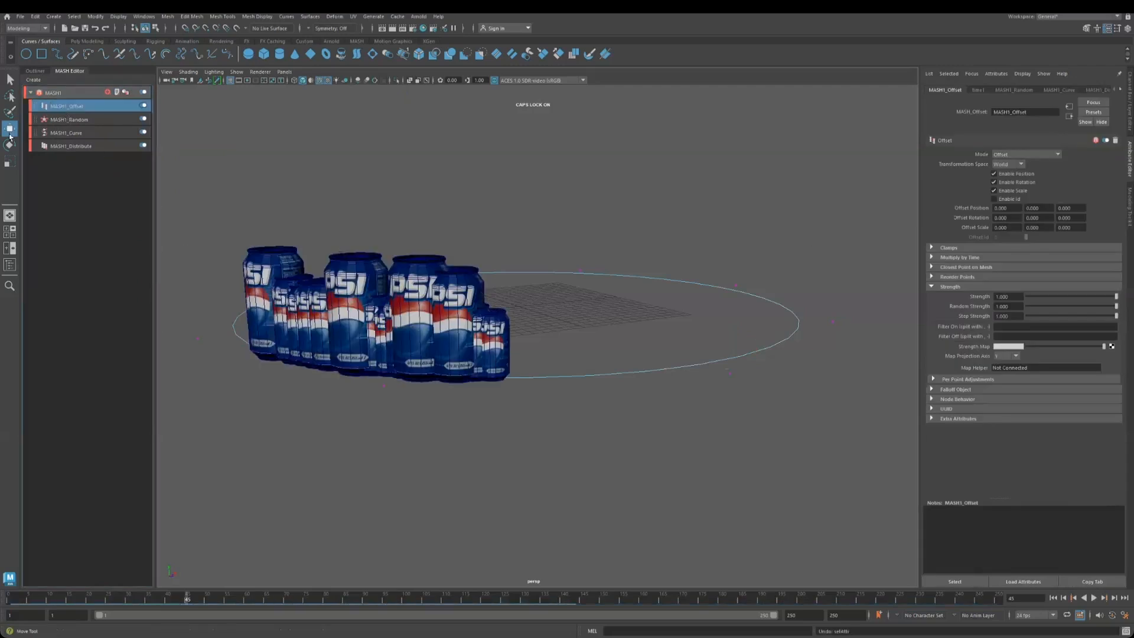
{"action": "key", "text": "Delete"}
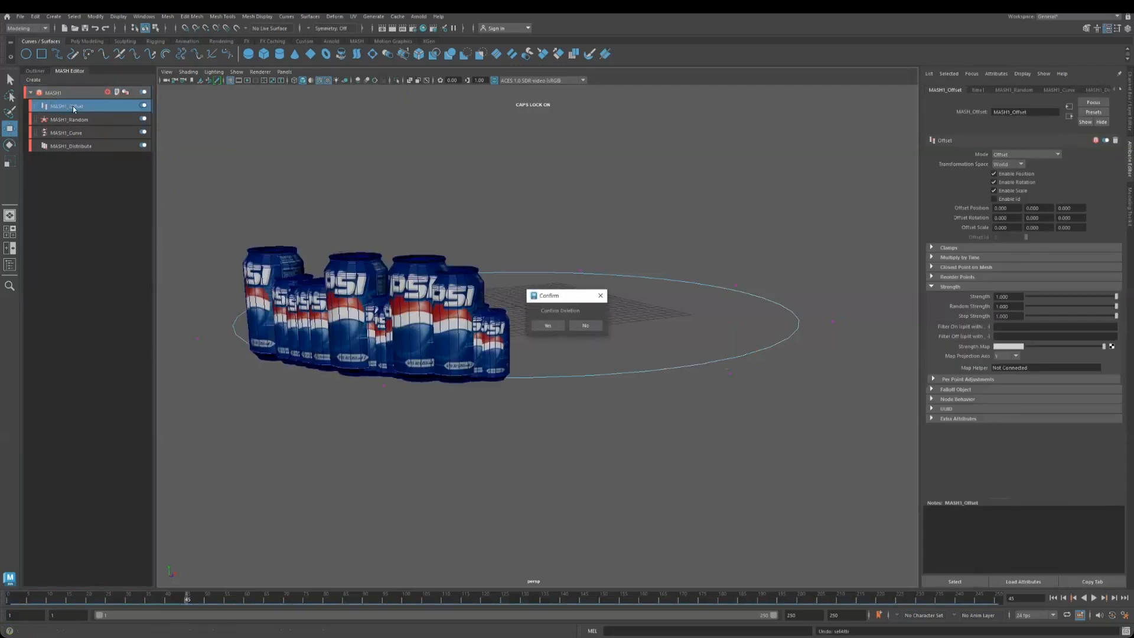
{"action": "left_click", "coordinate": [547, 326]}
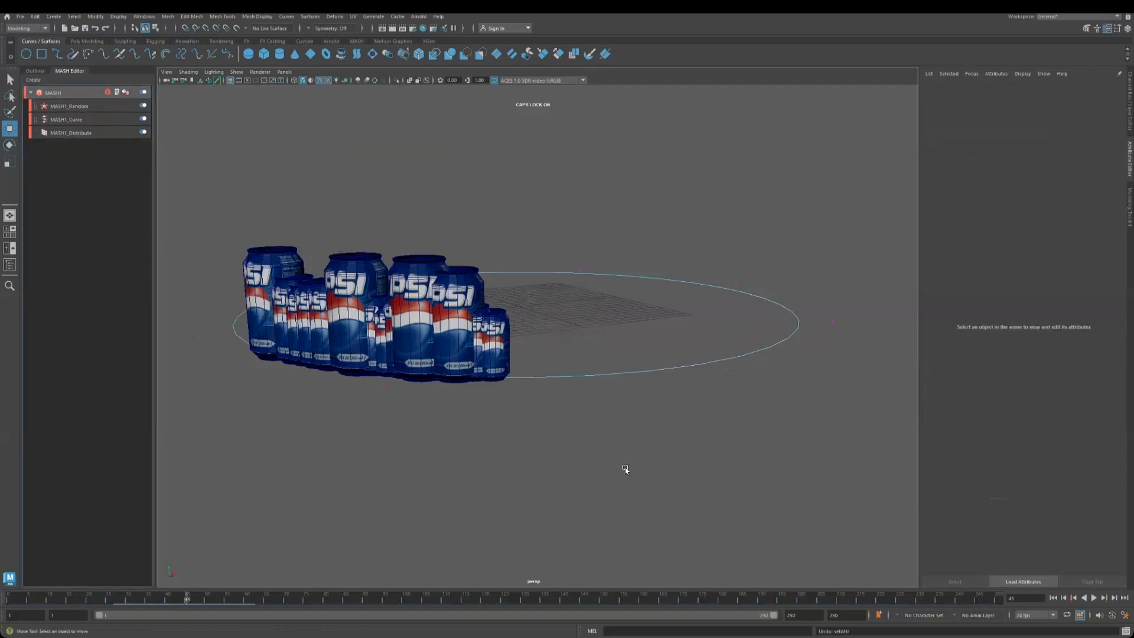
Replay the can animation from a slightly higher viewing angle and stop it once the cans spread around the circle
{"action": "left_click_drag", "start_coordinate": [569, 451], "coordinate": [597, 427], "text": "alt"}
{"action": "middle_click_drag", "start_coordinate": [598, 427], "coordinate": [590, 403], "text": "alt"}
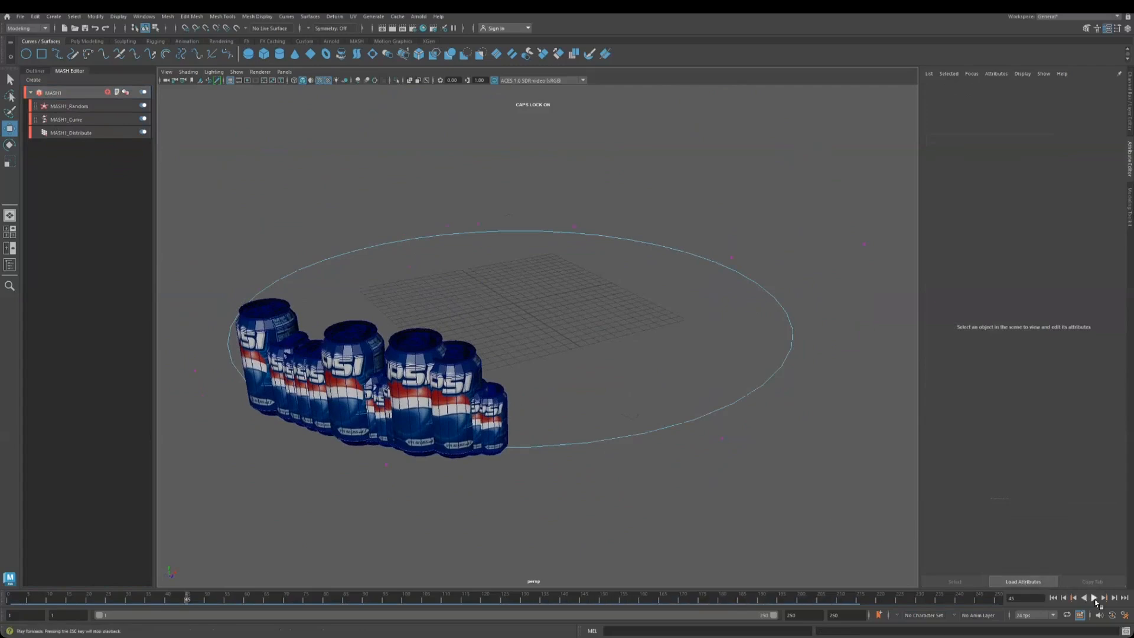
{"action": "left_click", "coordinate": [1093, 597]}
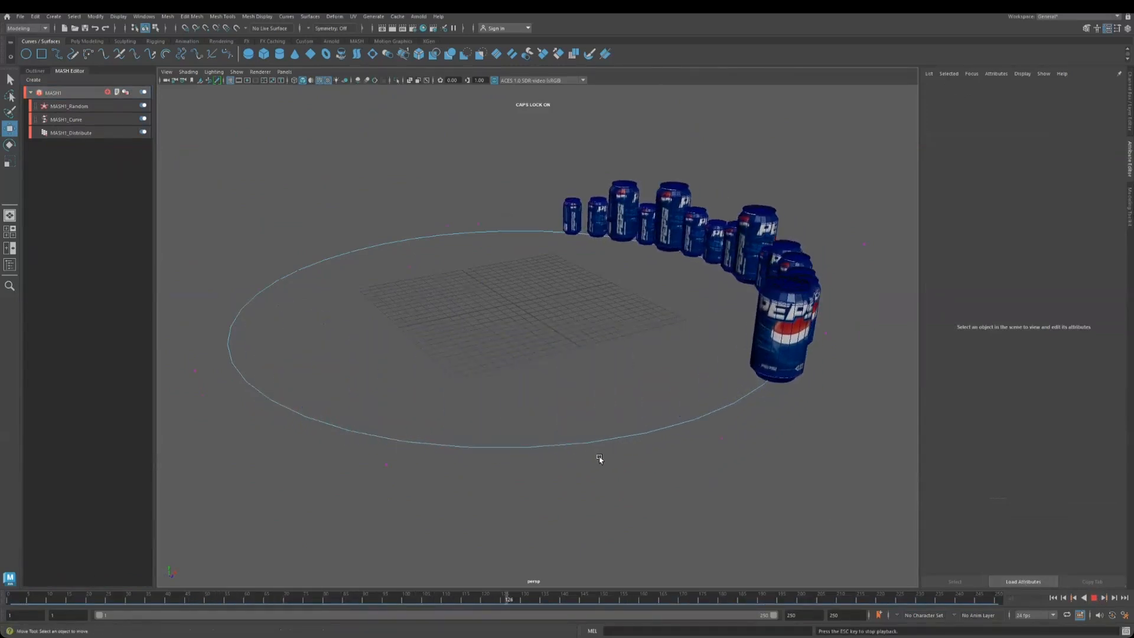
{"action": "left_click", "coordinate": [1094, 597]}
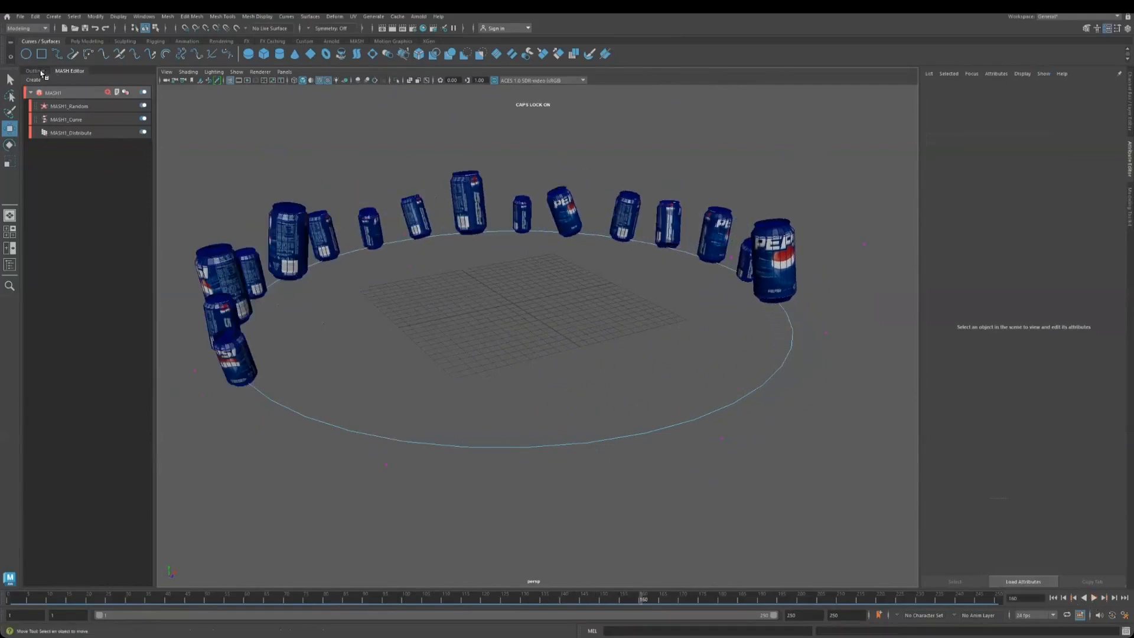
Try the Radial distribution type on the Distribute node, replaying the animation, and switch the type to Spherical
{"action": "left_click", "coordinate": [67, 133]}
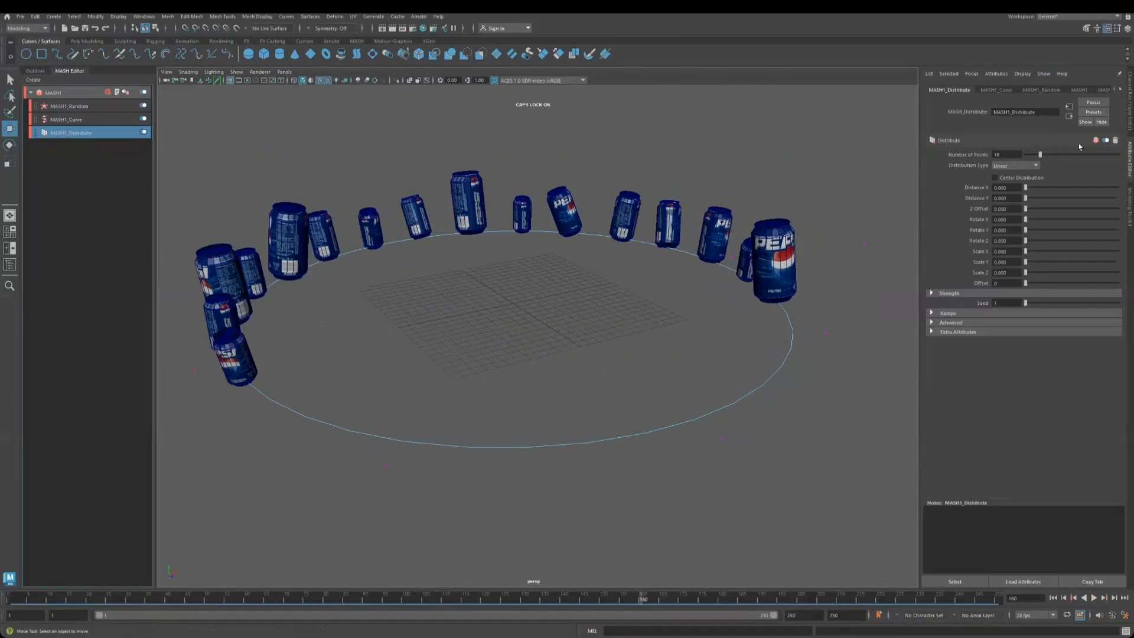
{"action": "left_click", "coordinate": [1025, 166]}
{"action": "left_click", "coordinate": [1009, 184]}
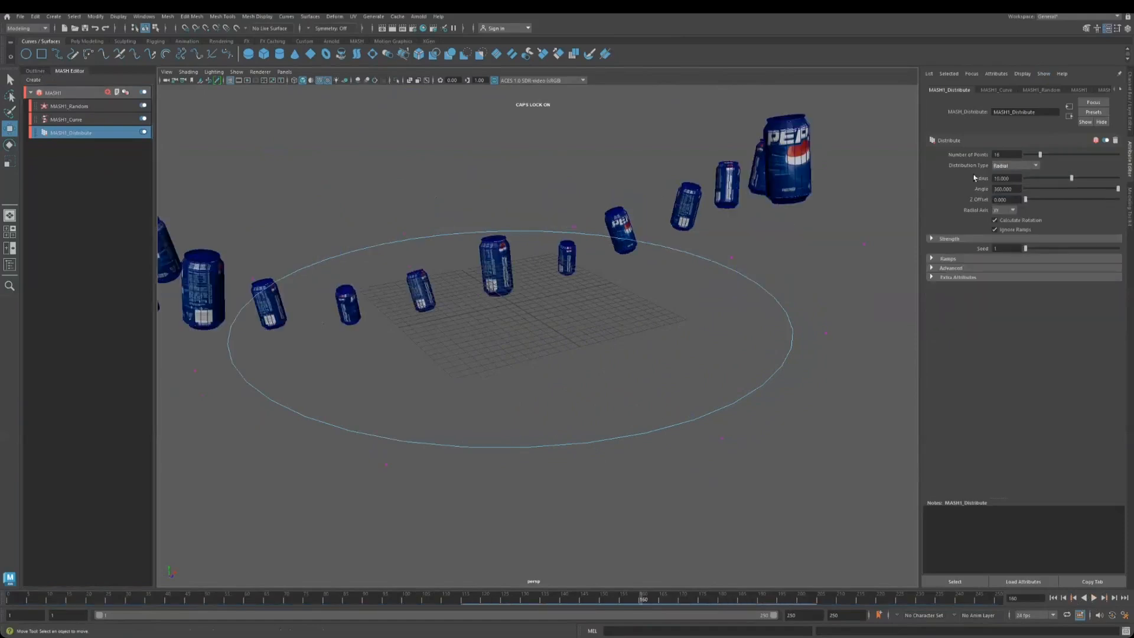
{"action": "scroll", "coordinate": [636, 387], "scroll_direction": "down", "scroll_amount": 3}
{"action": "left_click", "coordinate": [1093, 598]}
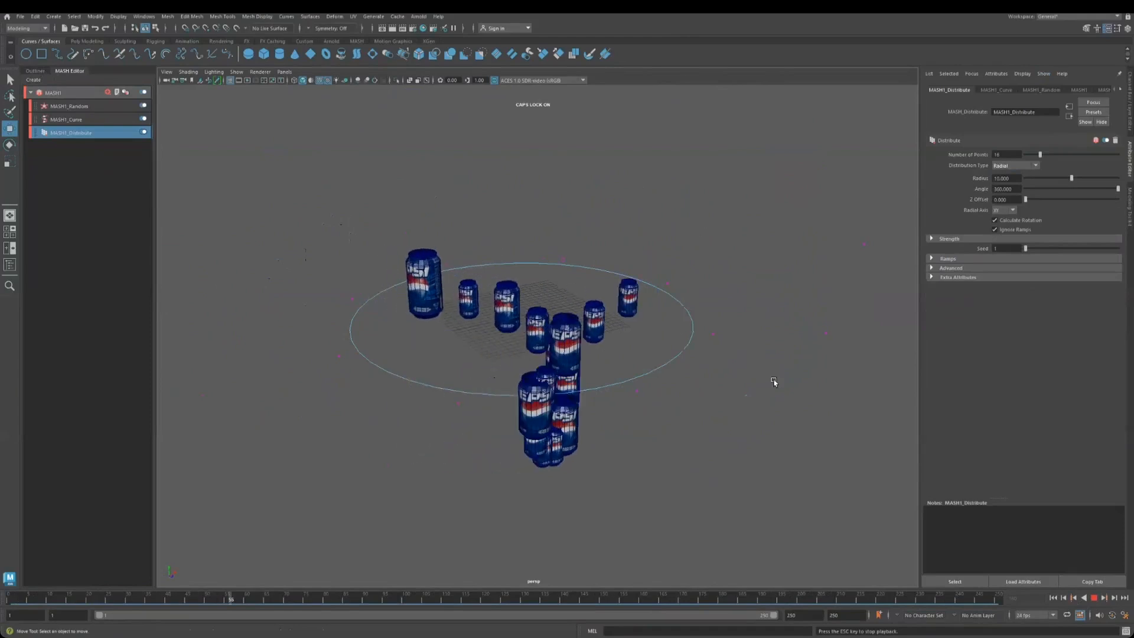
{"action": "left_click", "coordinate": [1014, 165]}
{"action": "left_click", "coordinate": [1012, 193]}
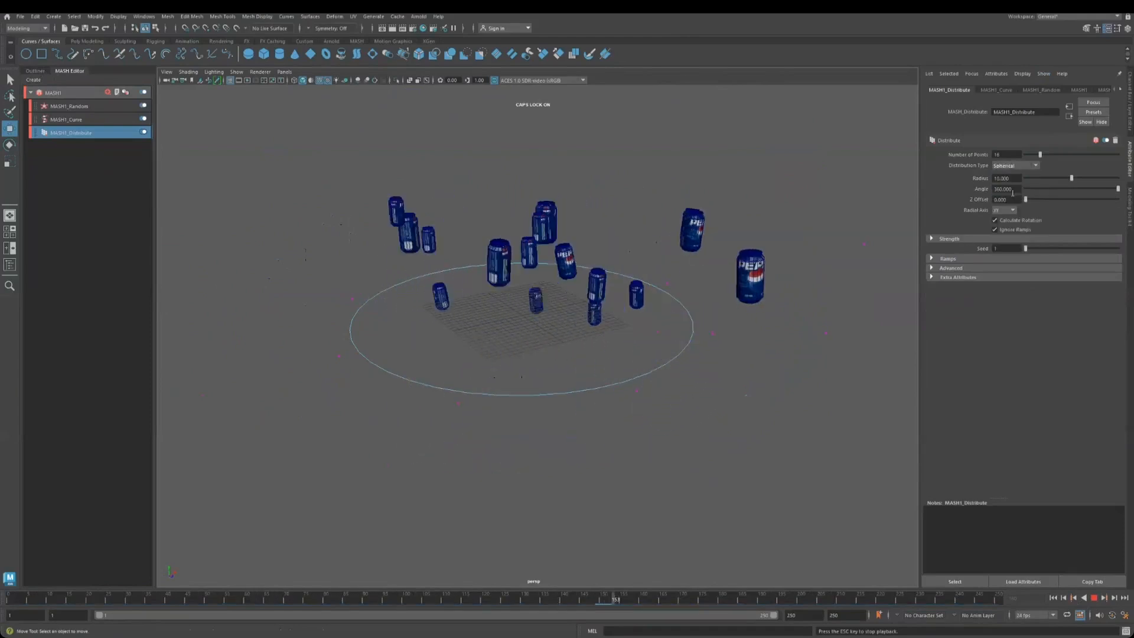